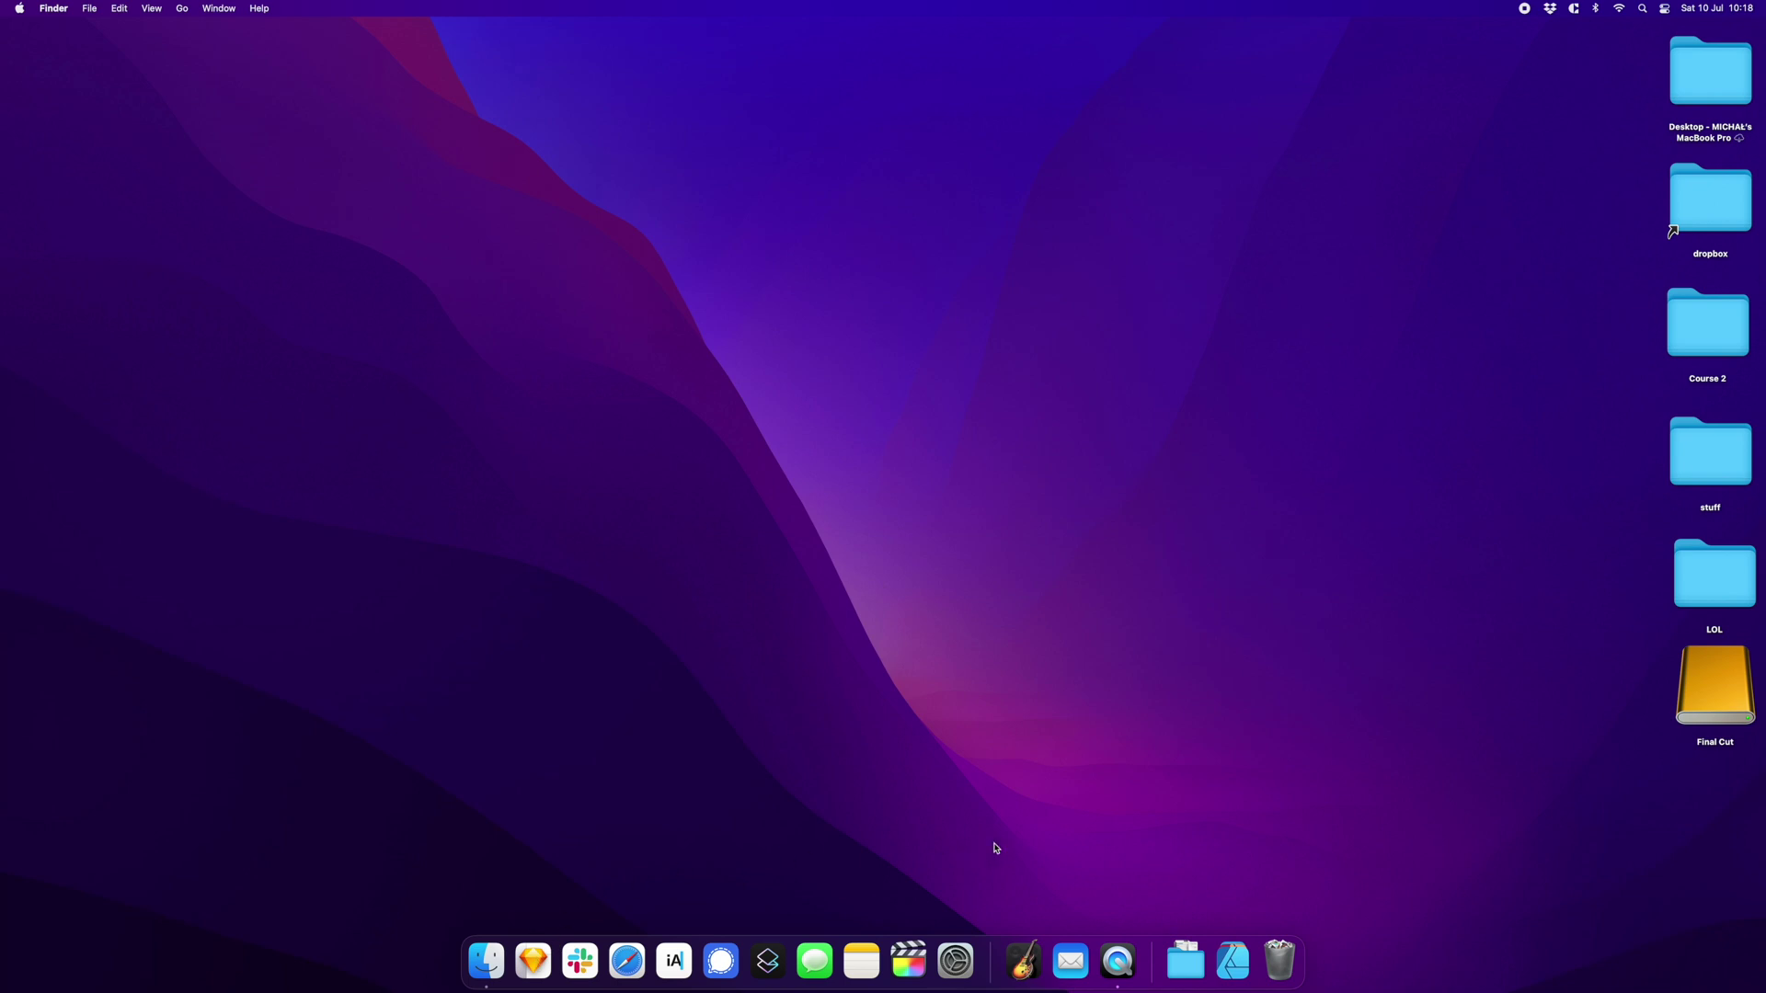
Launch Pages from Applications and create a new document from the Blank template
click(1233, 960)
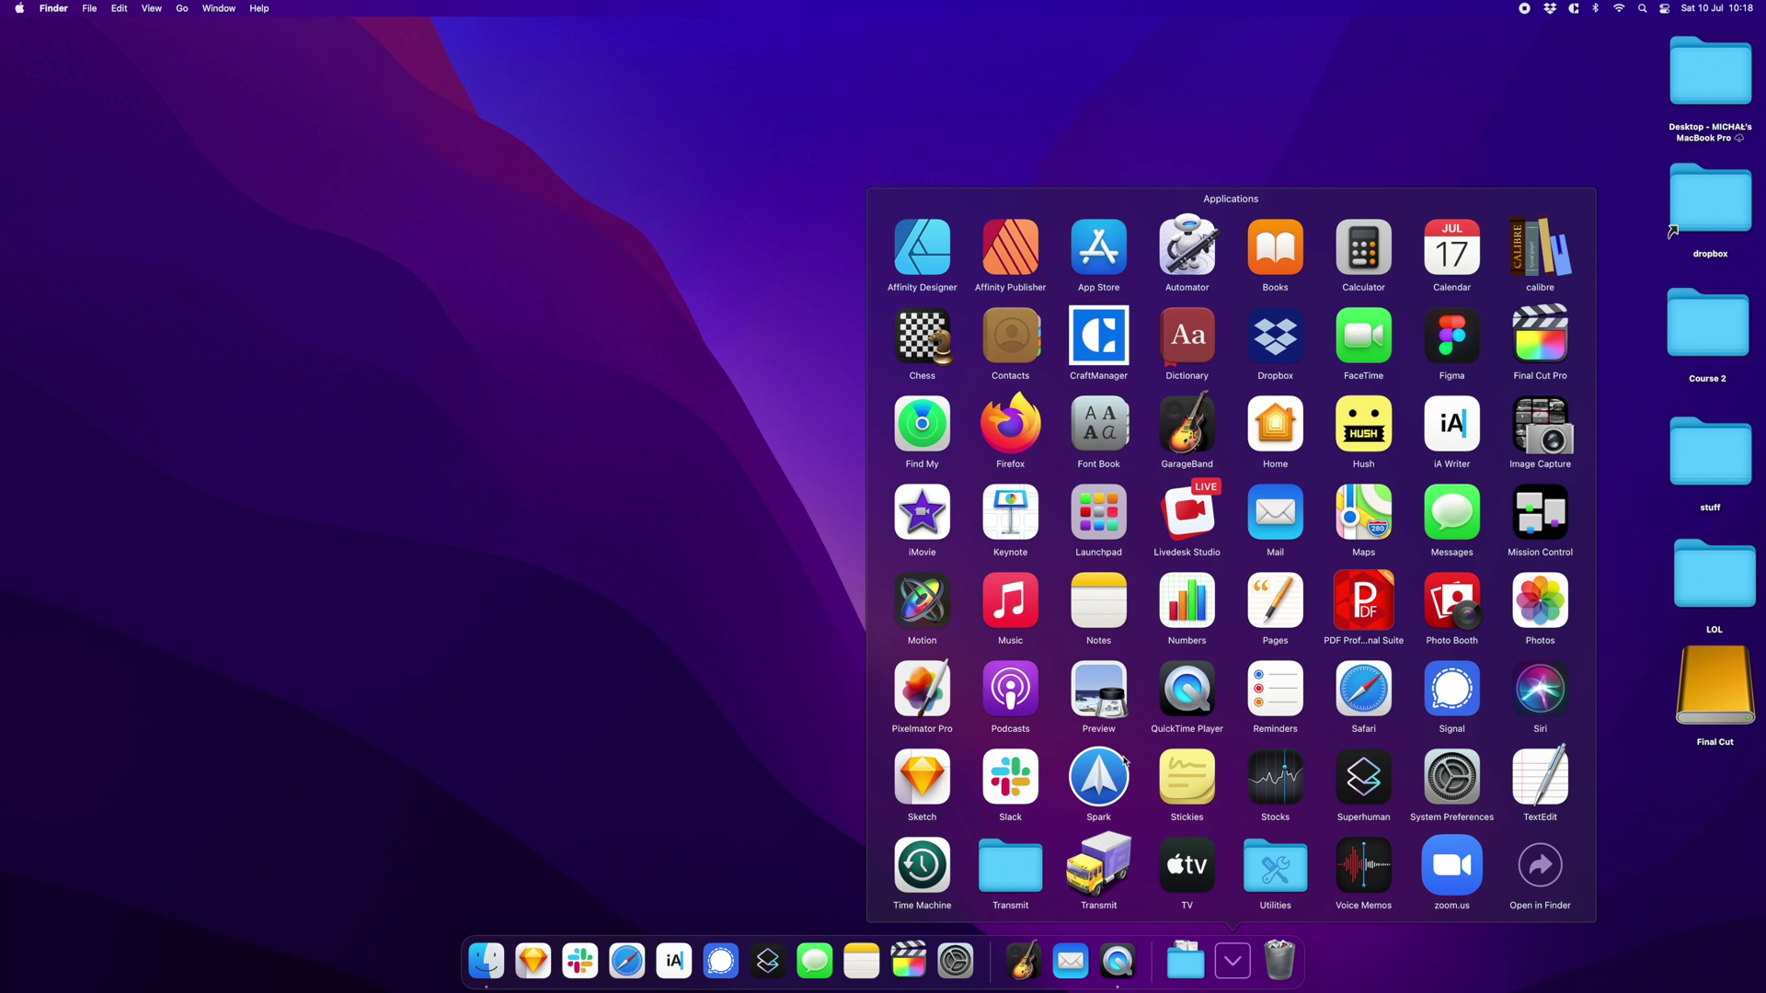
click(1275, 606)
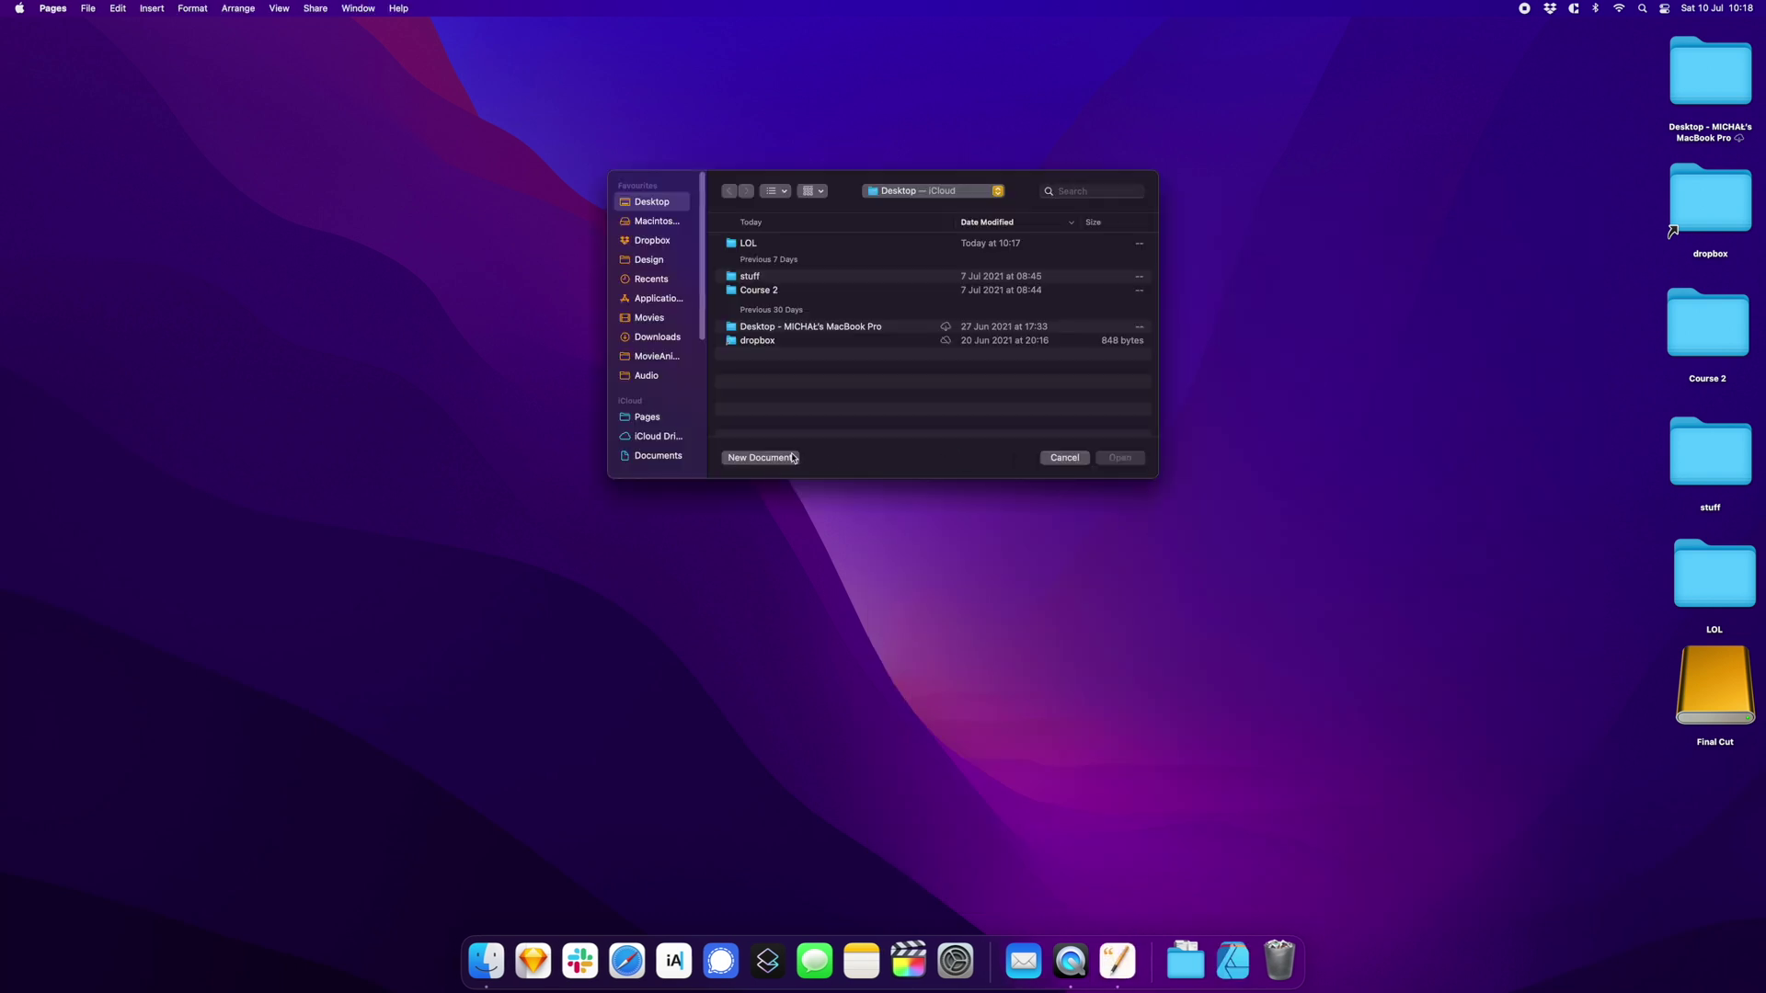
click(762, 457)
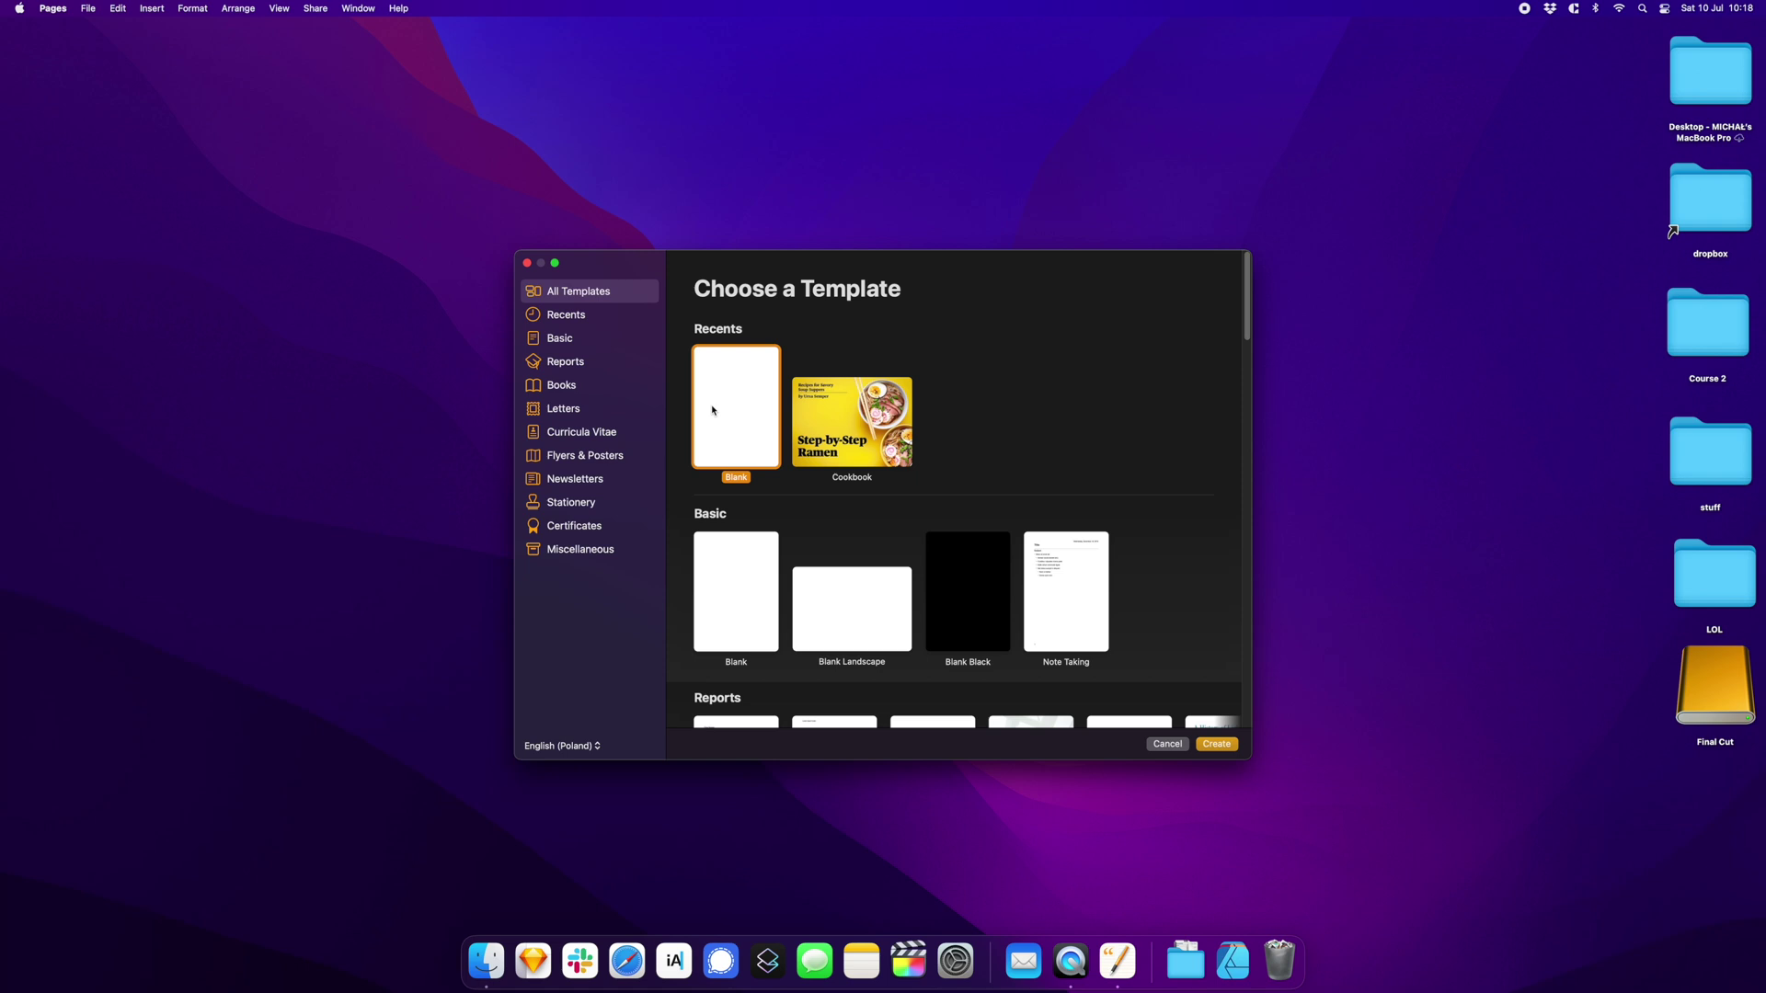
double_click(717, 413)
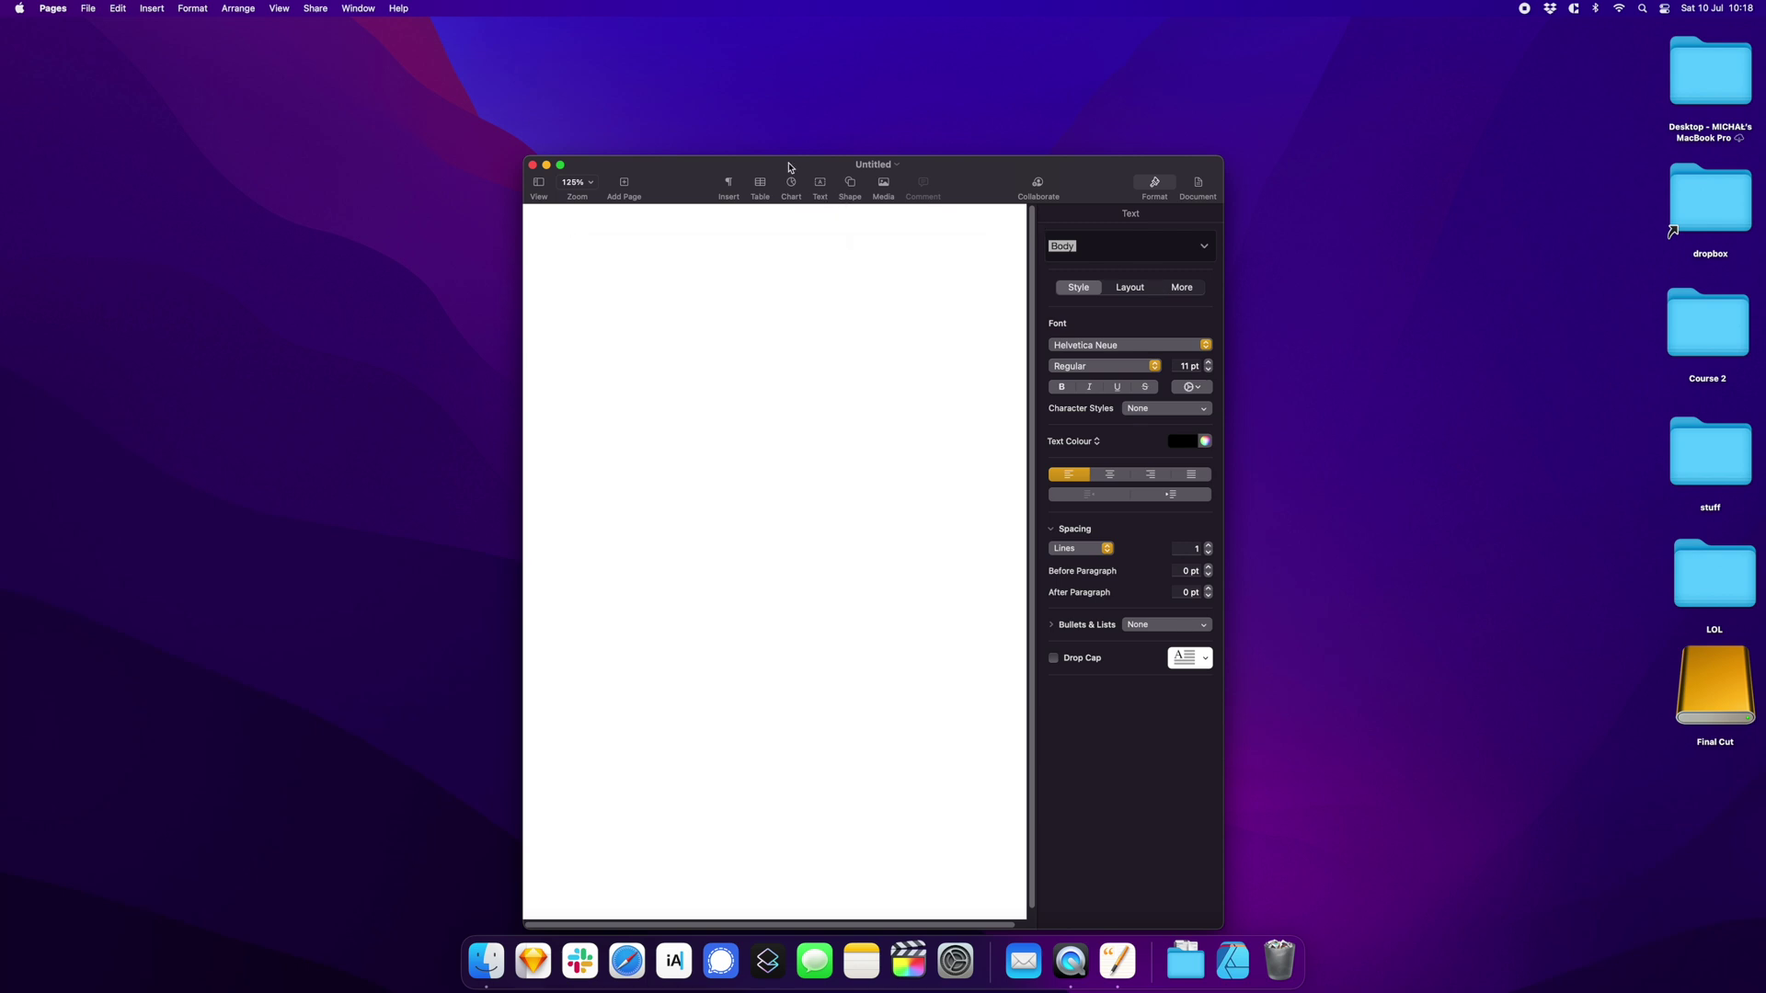
Move the Pages document window to the top-left corner of the screen
drag(789, 167, 254, 19)
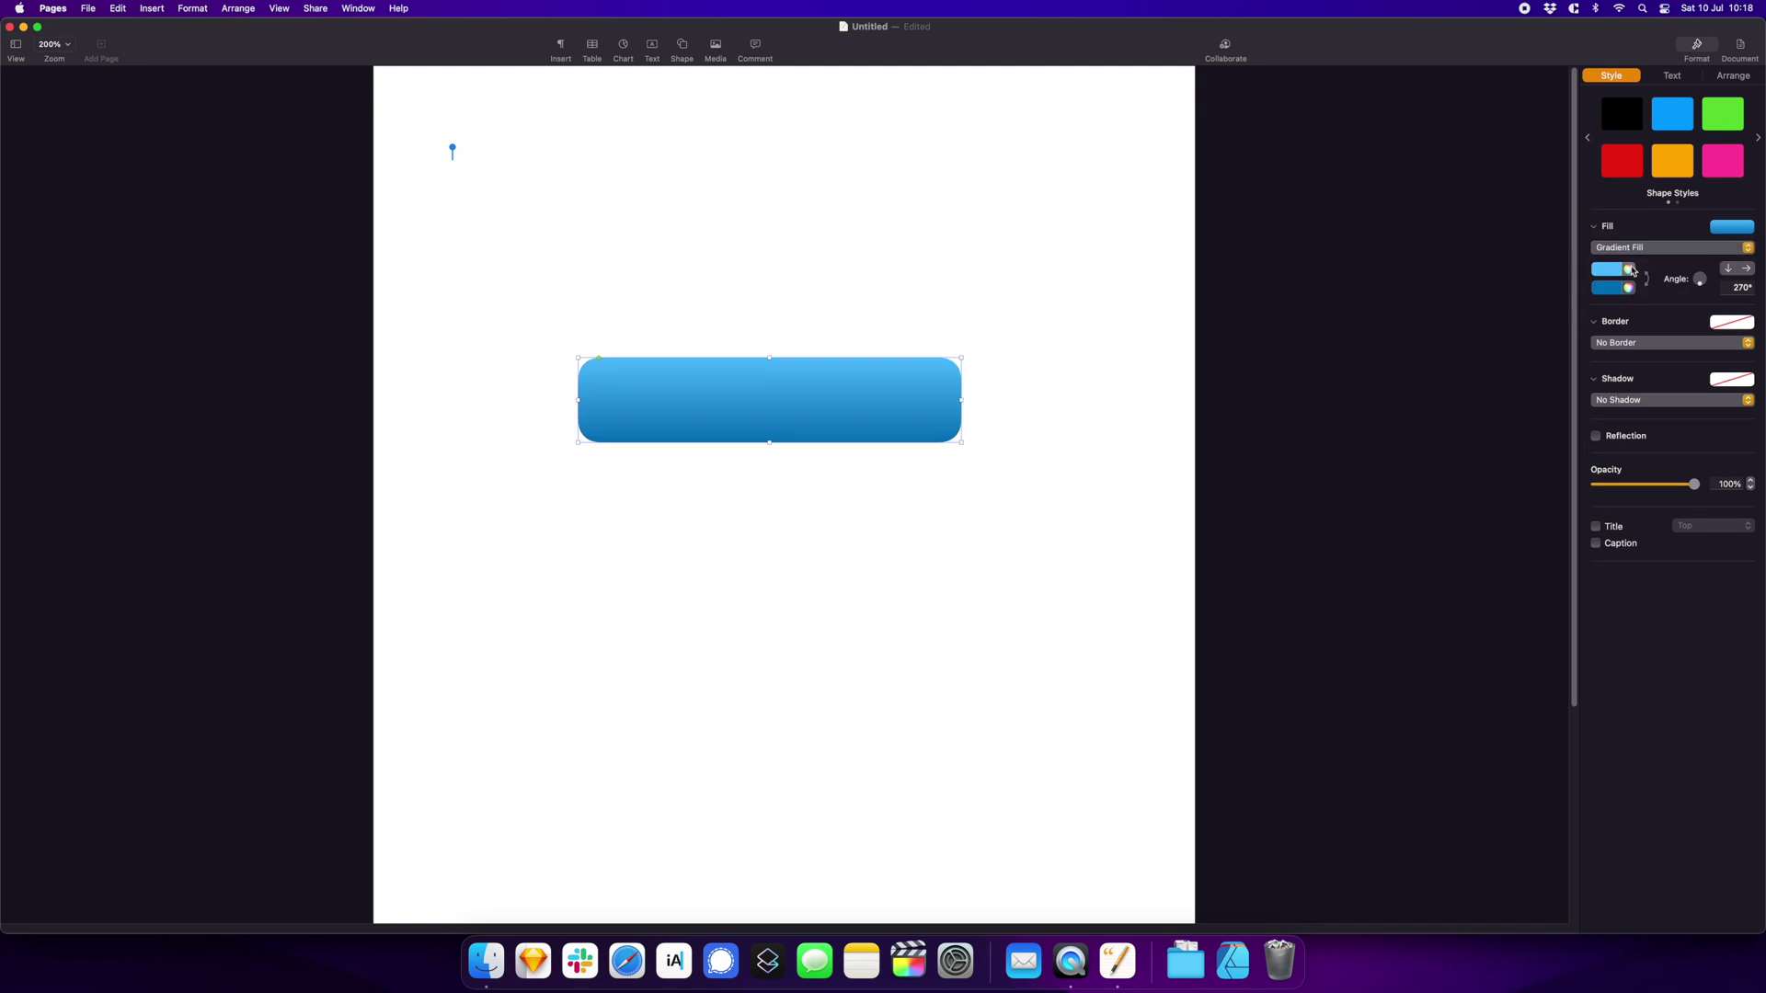
Change the first gradient colour to a deeper blue and run the gradient horizontally
click(1633, 246)
click(1623, 273)
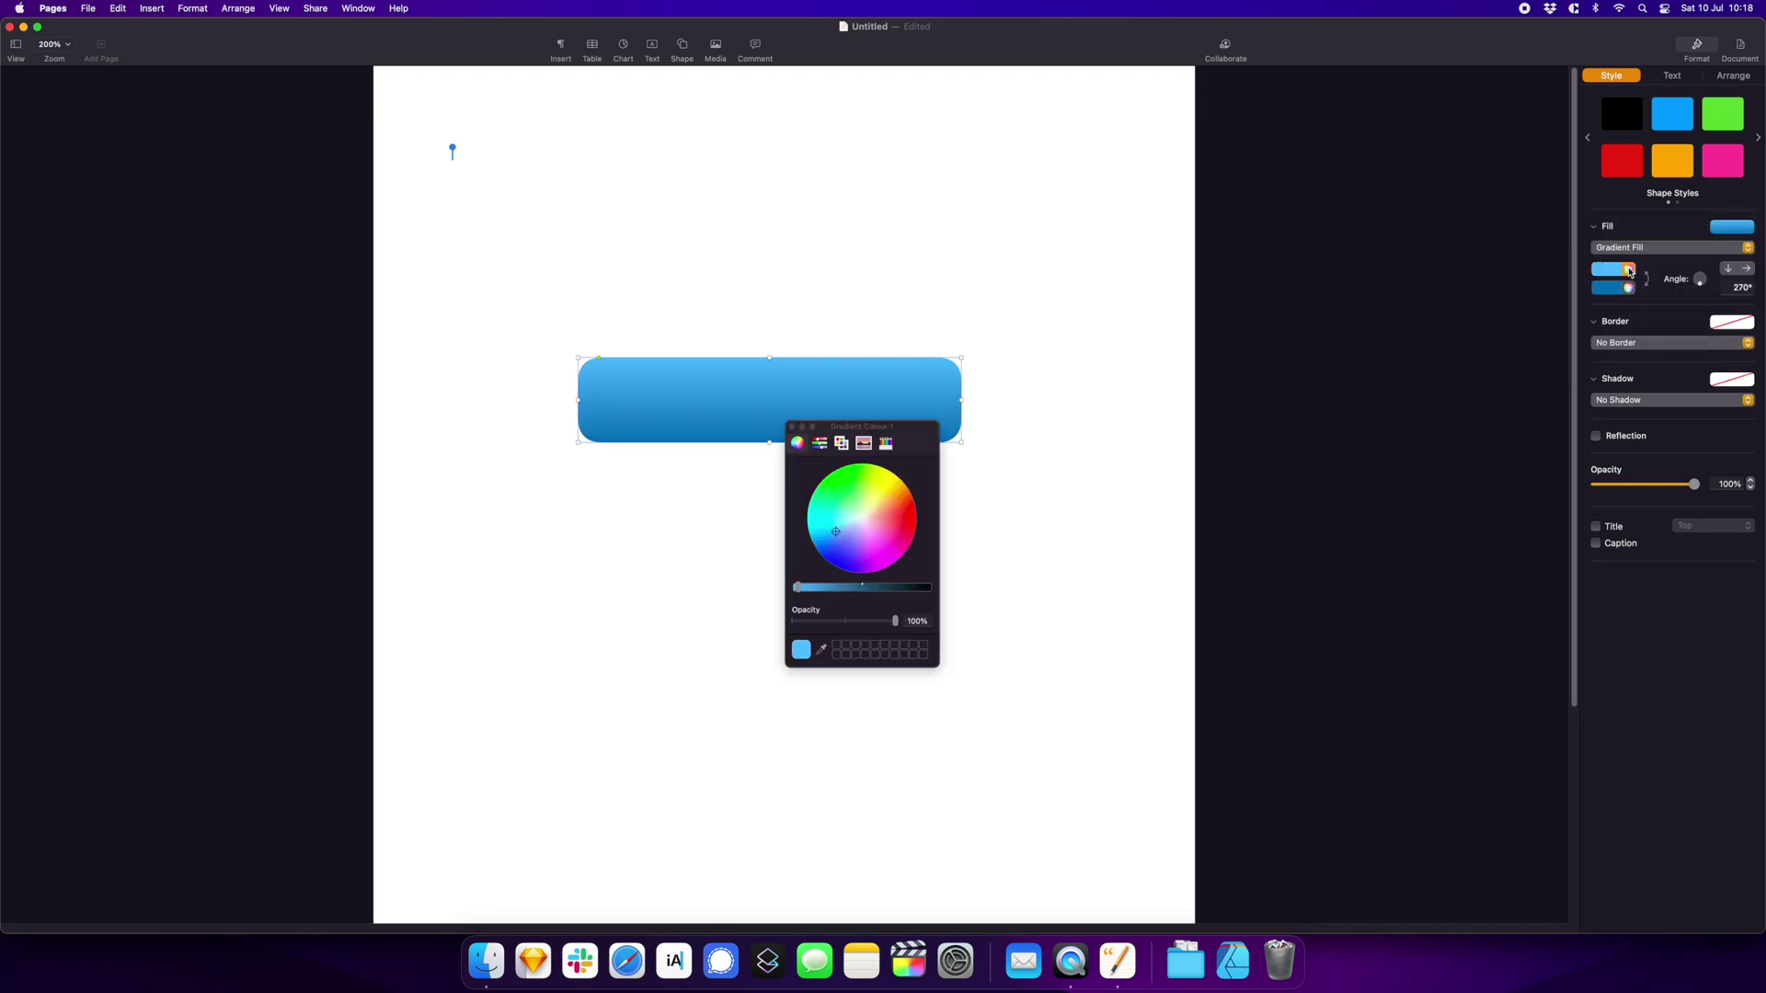
drag(850, 546, 834, 537)
click(824, 541)
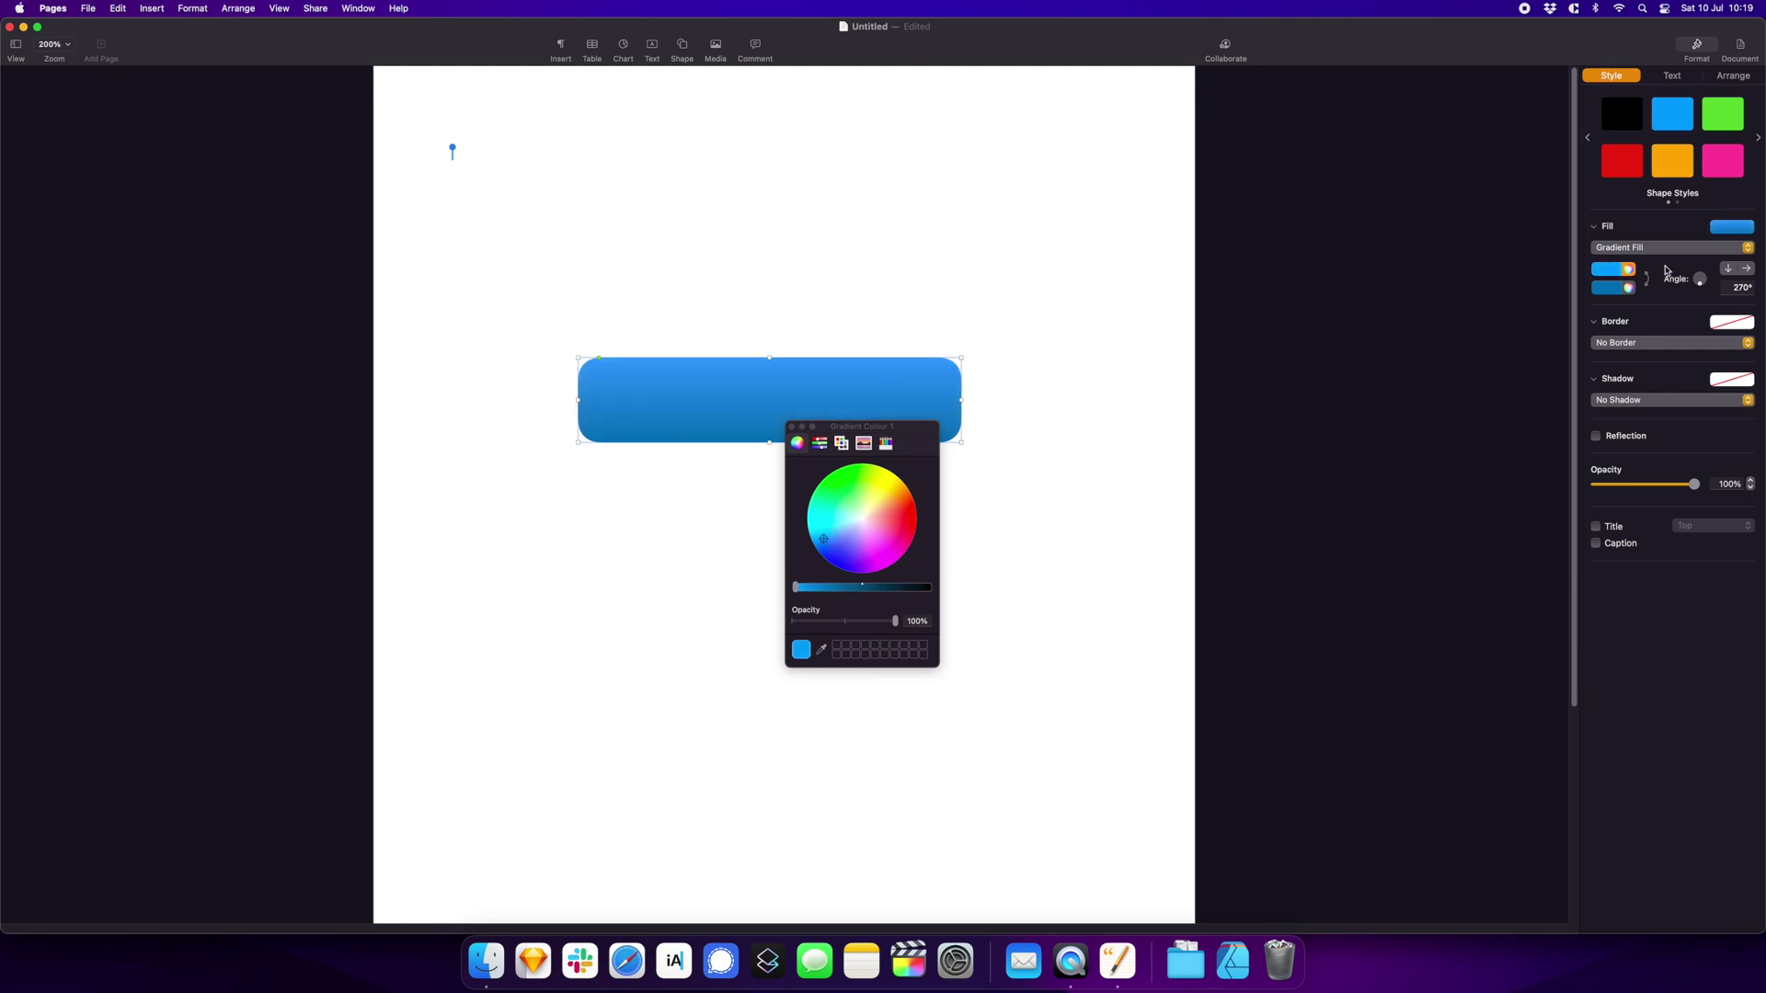
drag(1699, 281, 1683, 281)
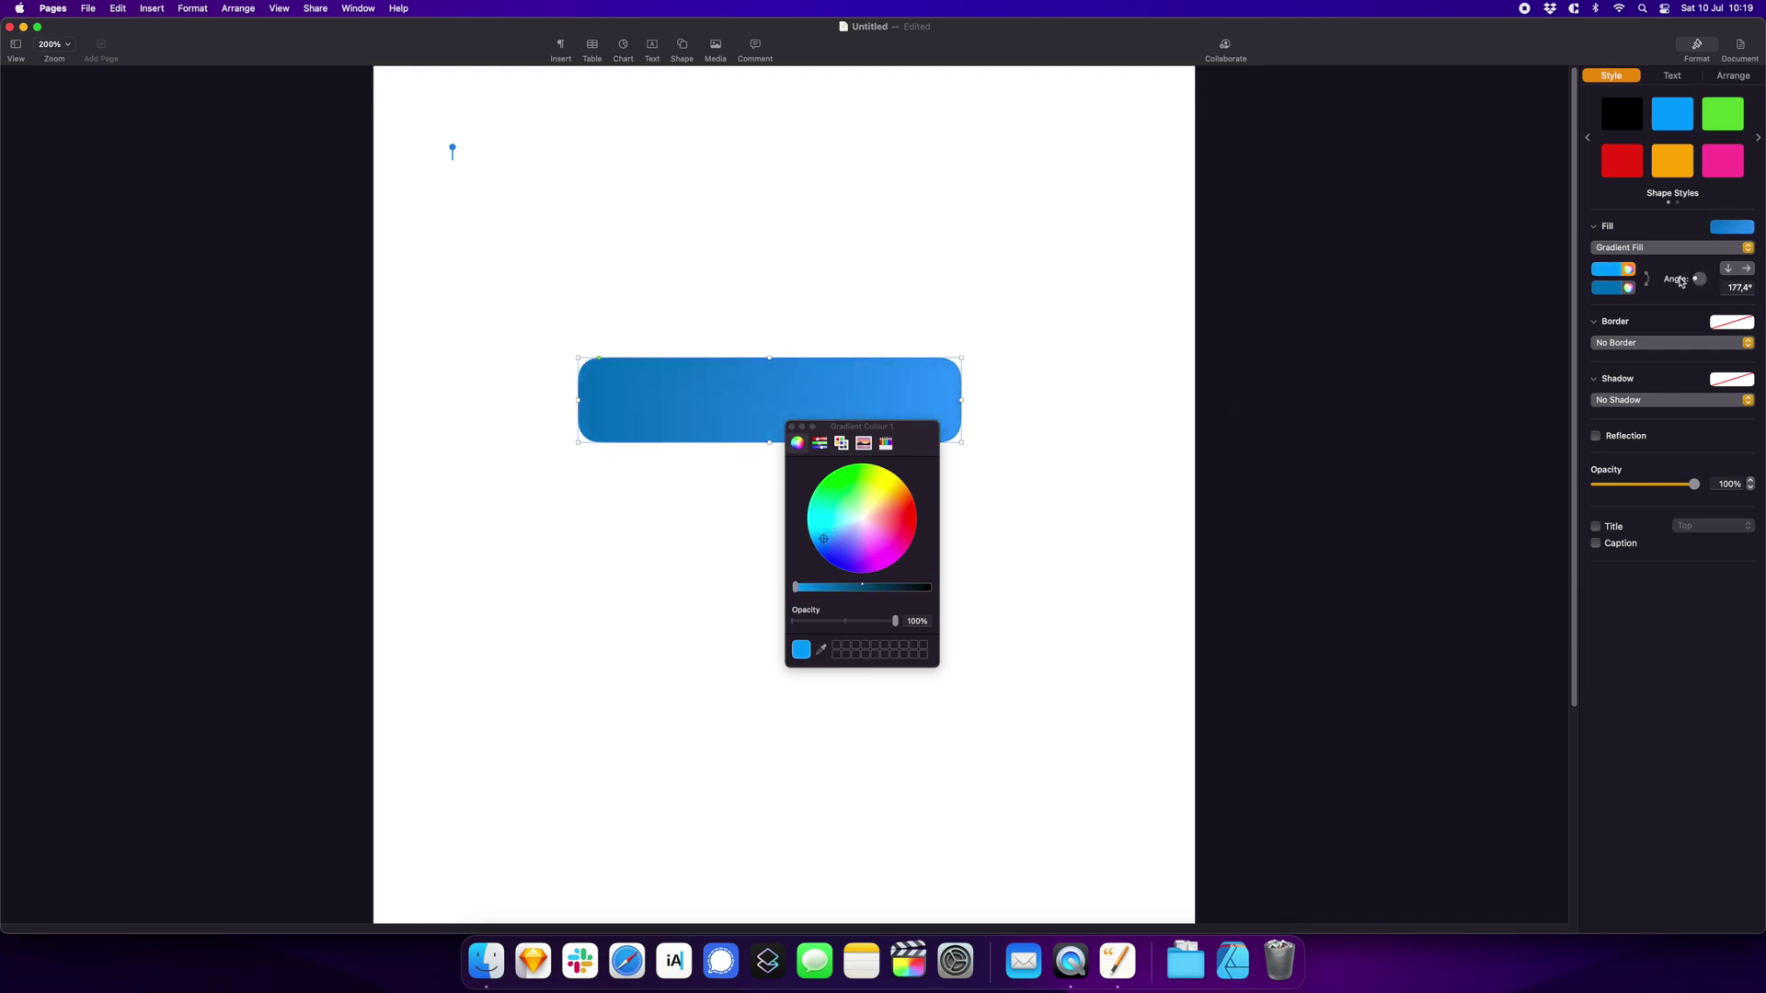
Switch to Advanced Gradient Fill at about 193° with one purple-blue stop
click(1671, 248)
click(1670, 263)
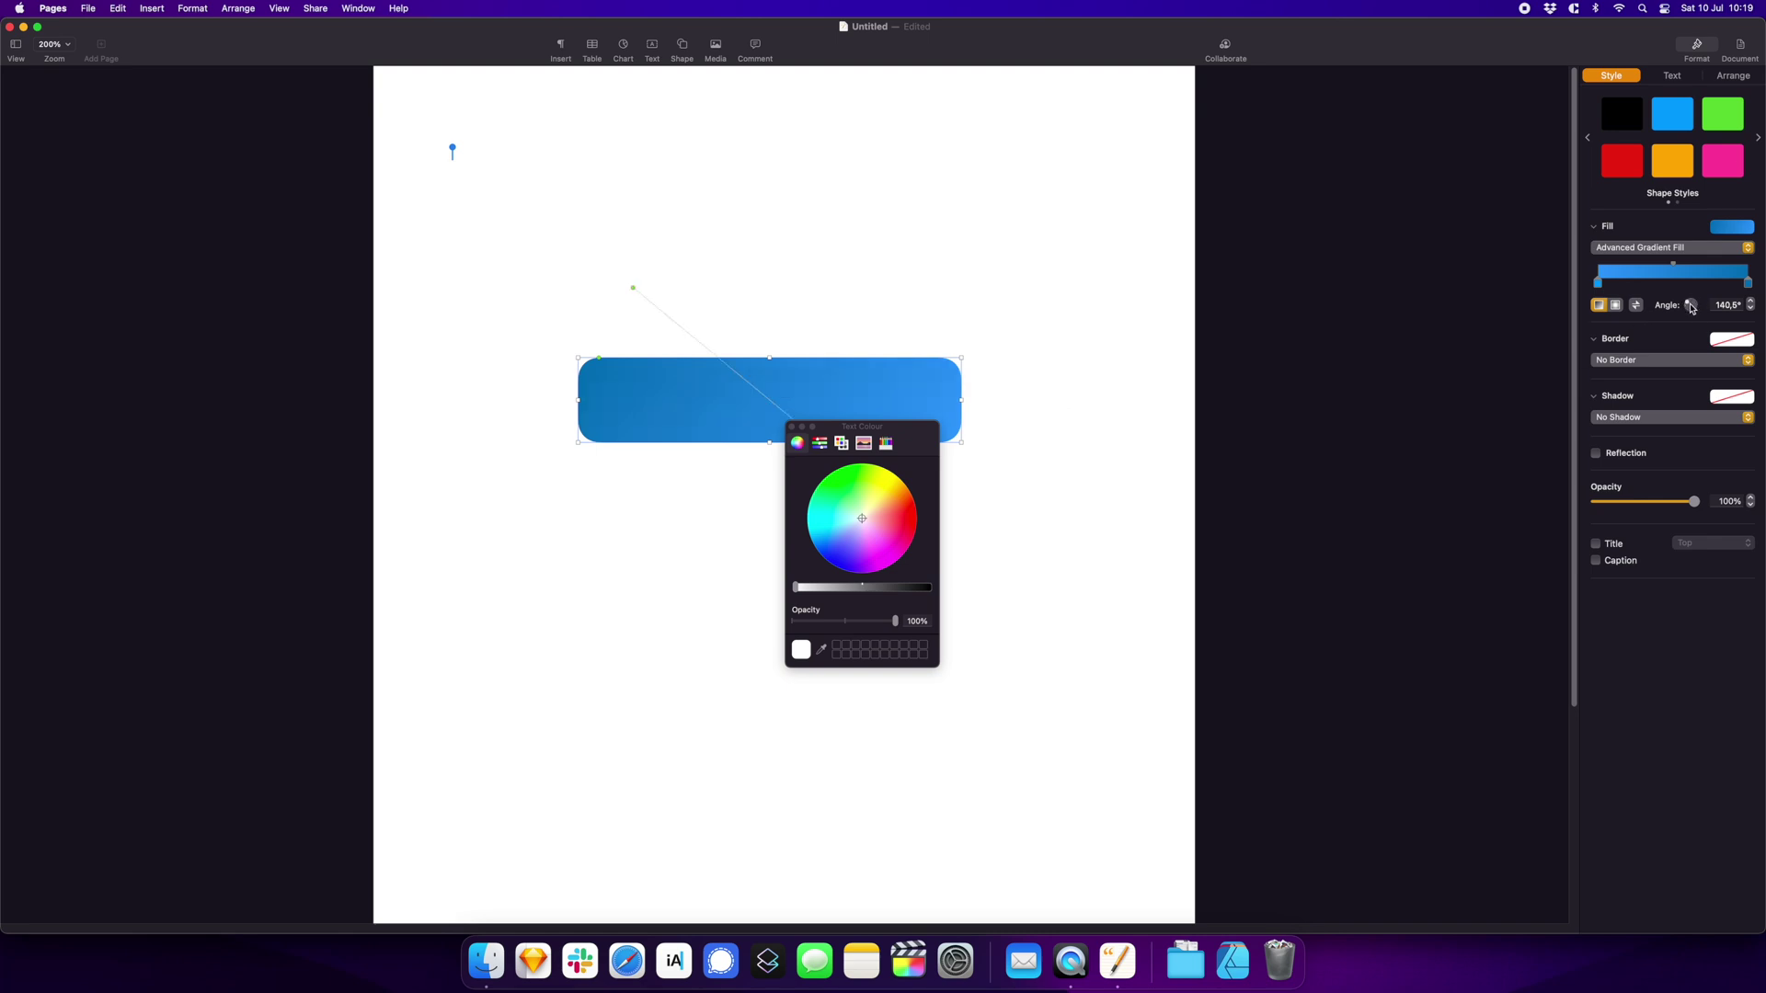
drag(1696, 303, 1690, 307)
click(1747, 281)
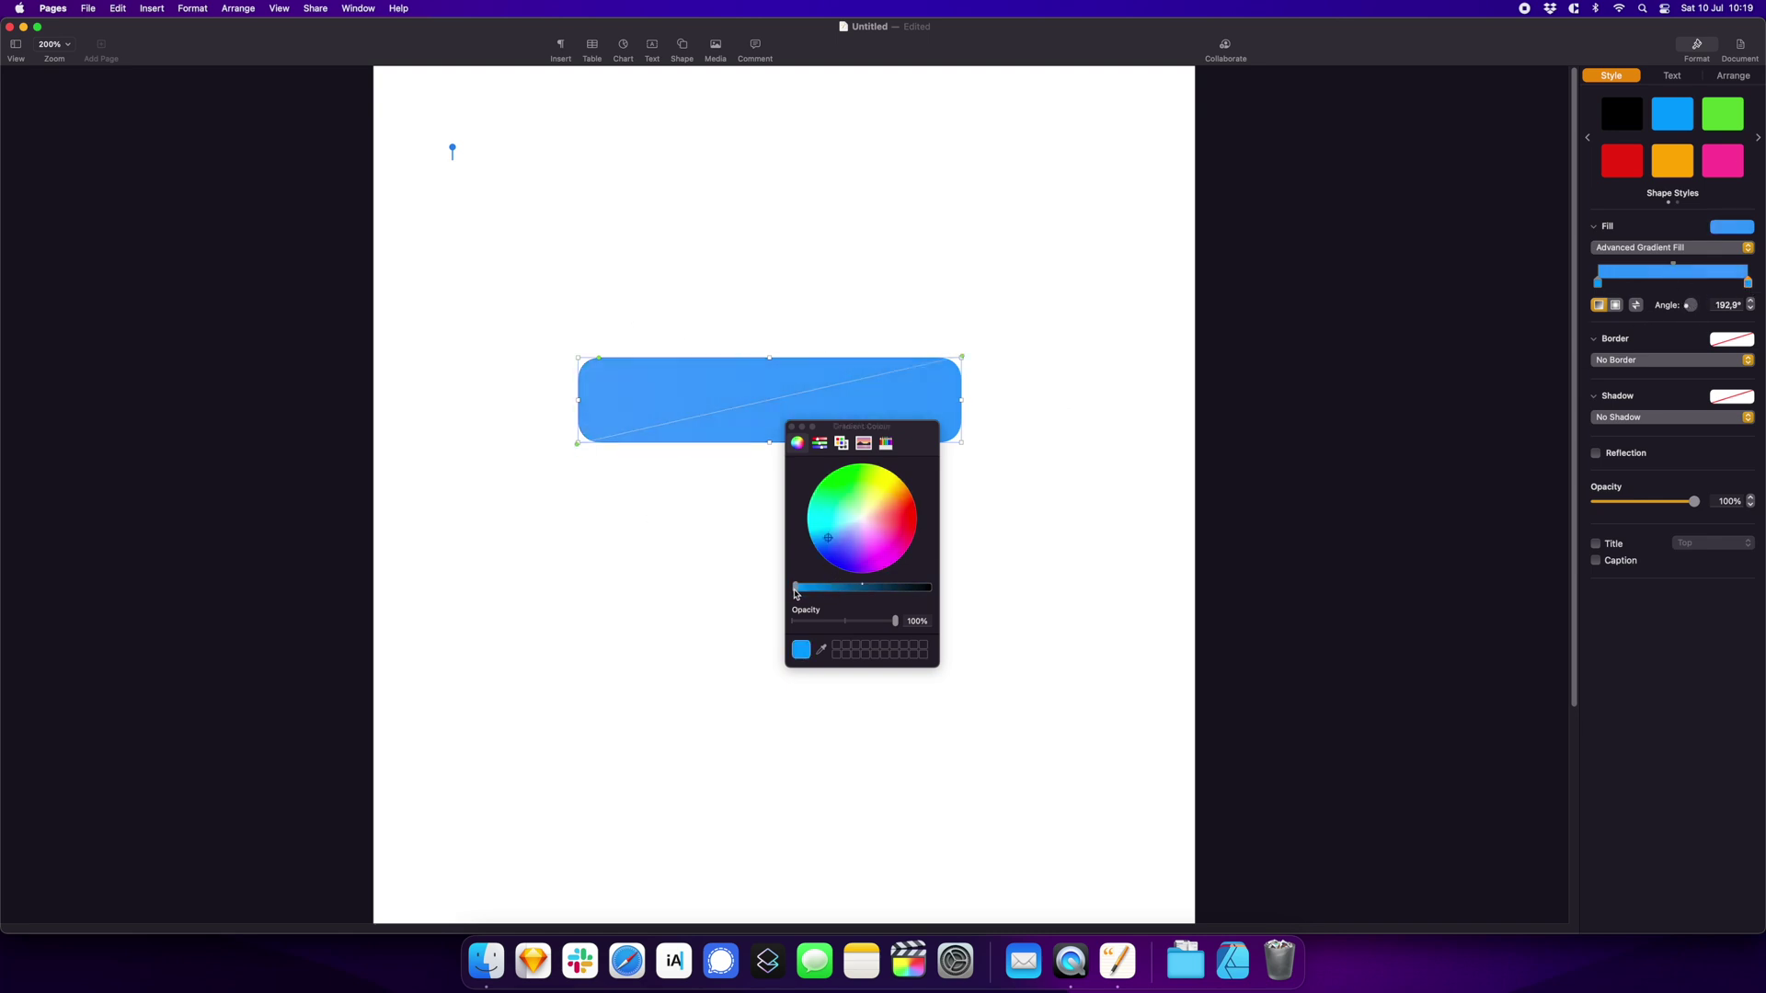
drag(835, 588, 795, 591)
click(840, 550)
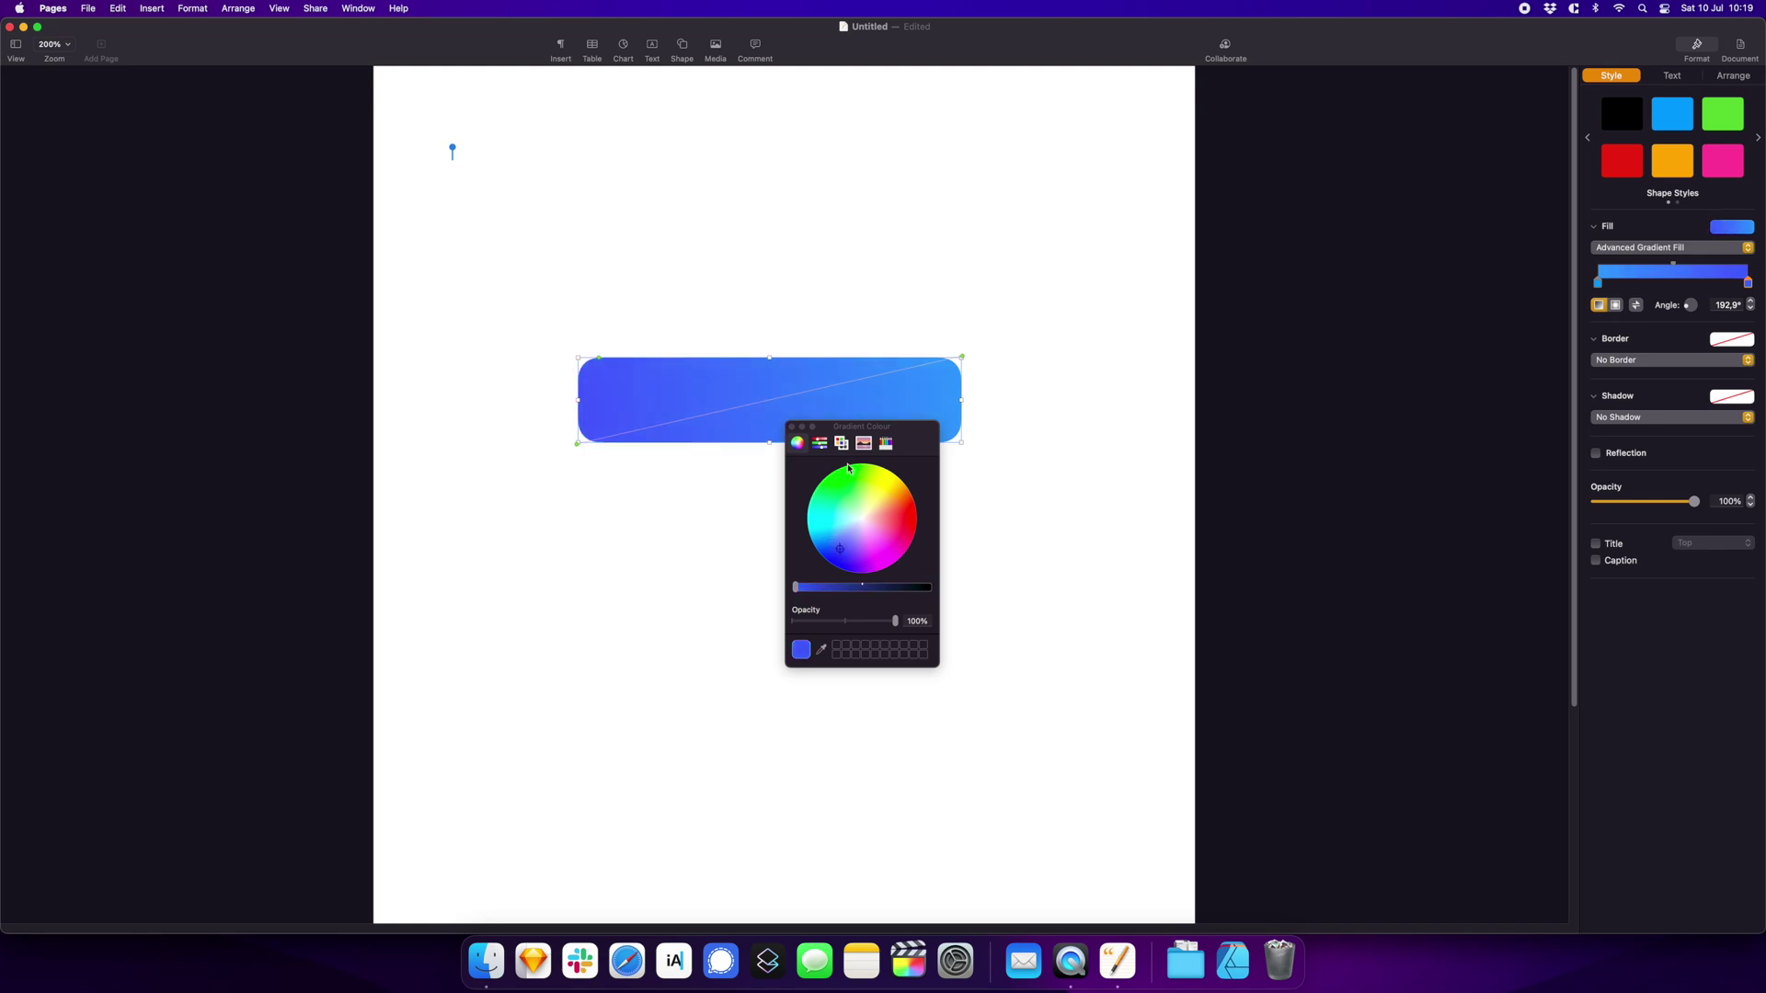
click(791, 424)
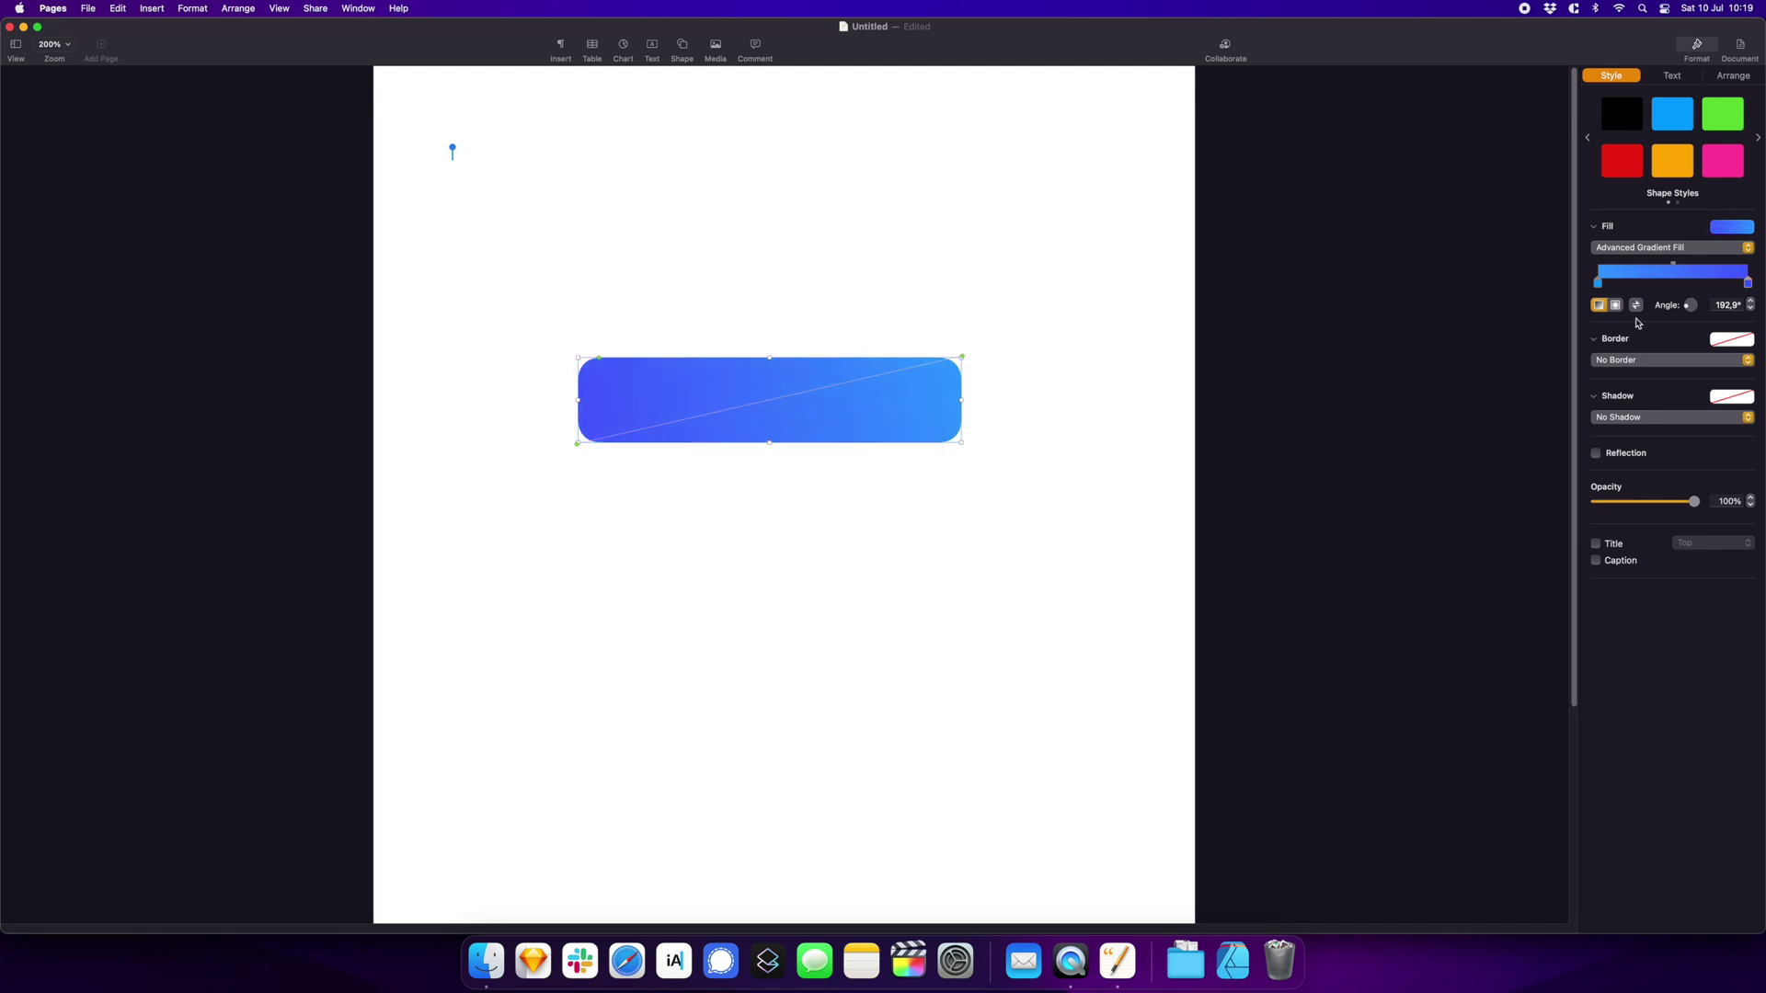
Give the rectangle a Drop Shadow coloured with blue sampled from the rectangle
click(1596, 397)
click(1670, 417)
click(1619, 435)
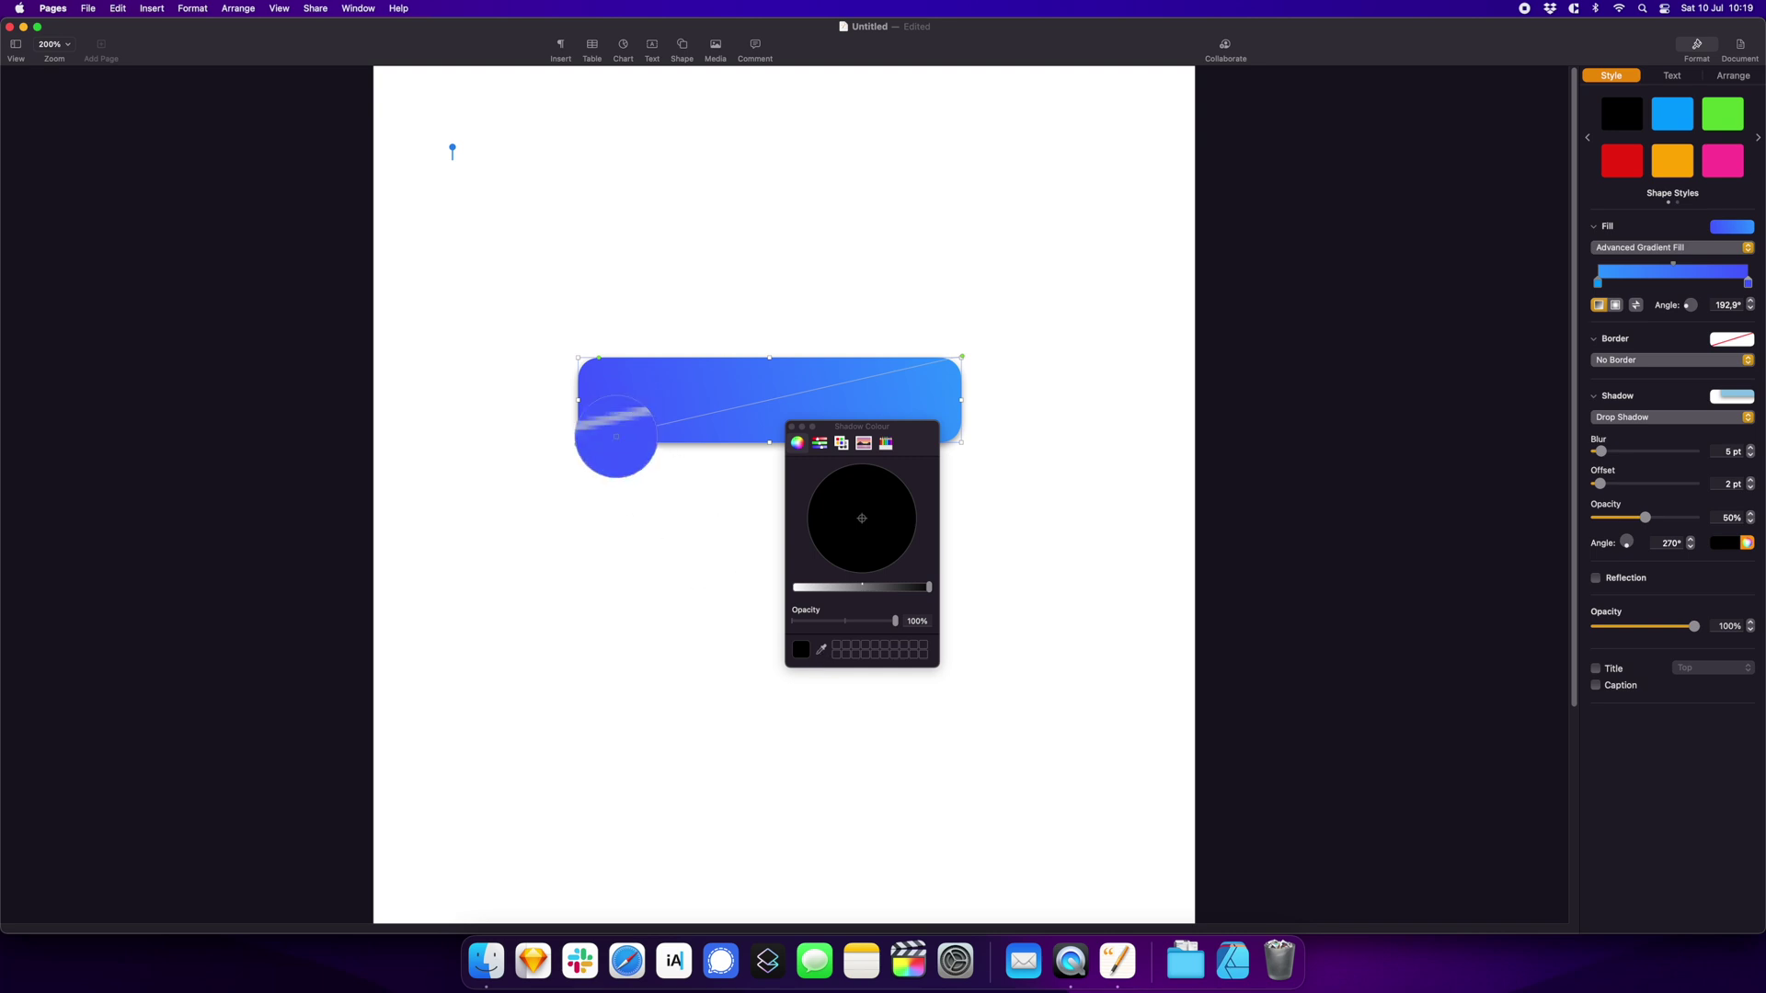
click(609, 440)
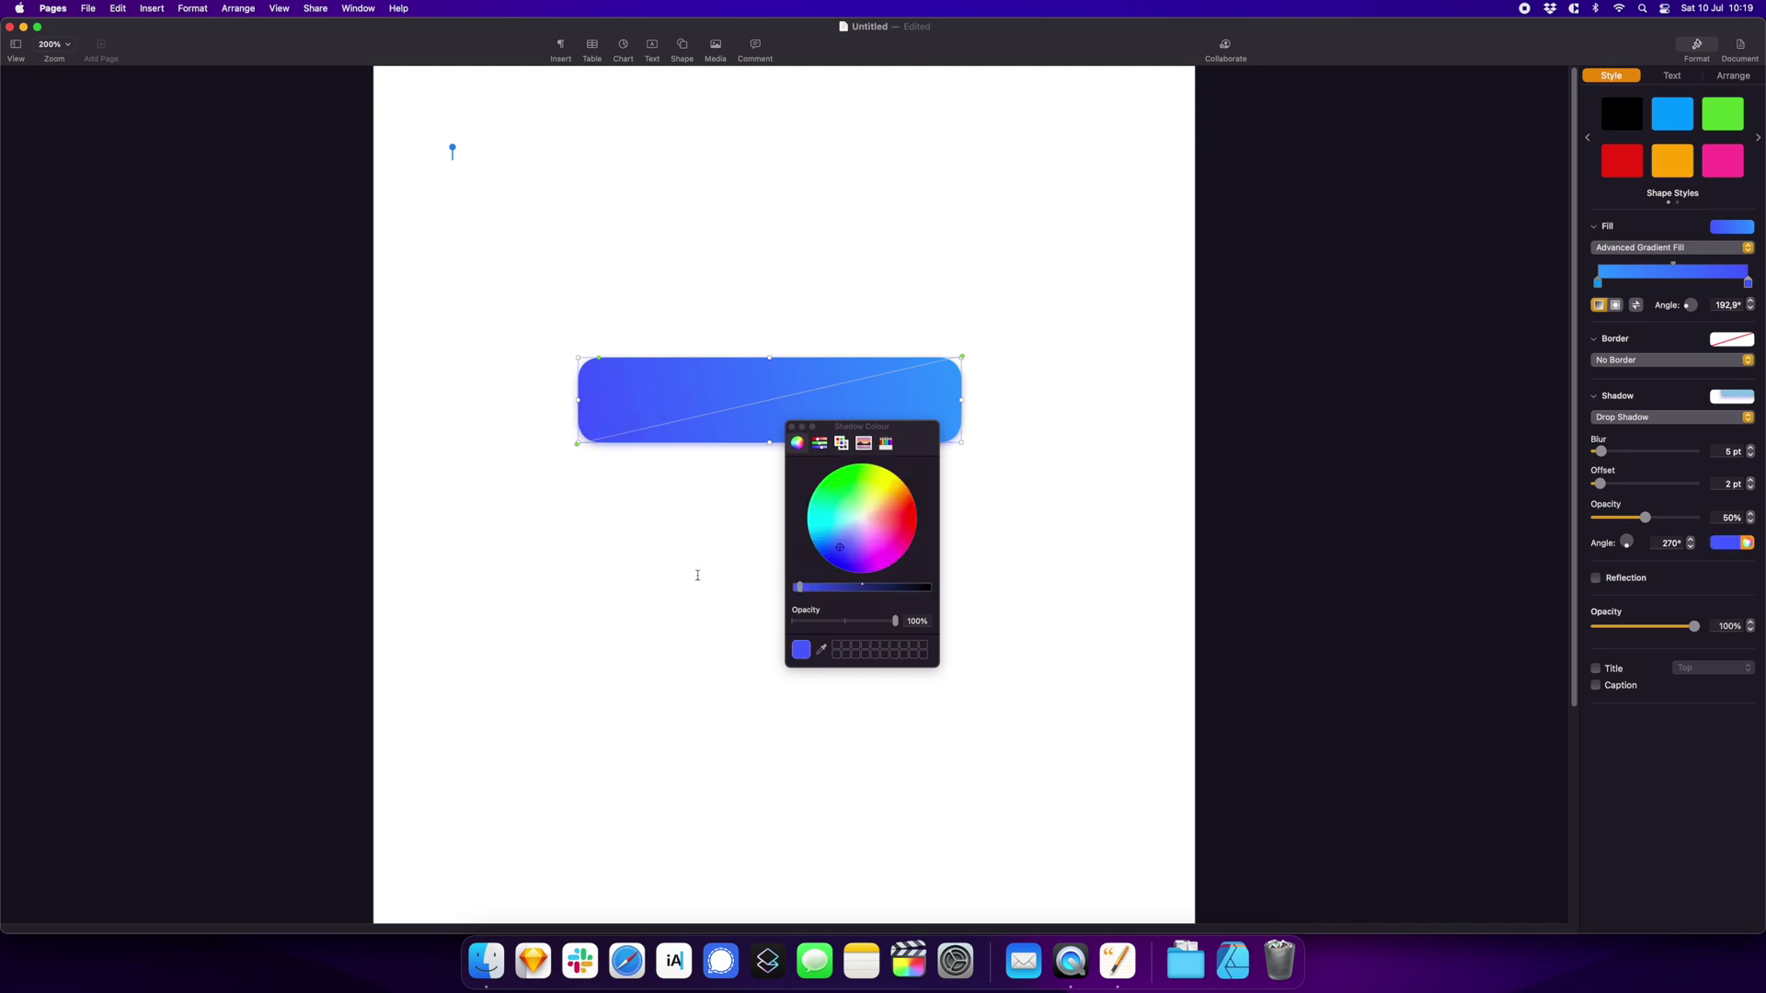
click(791, 431)
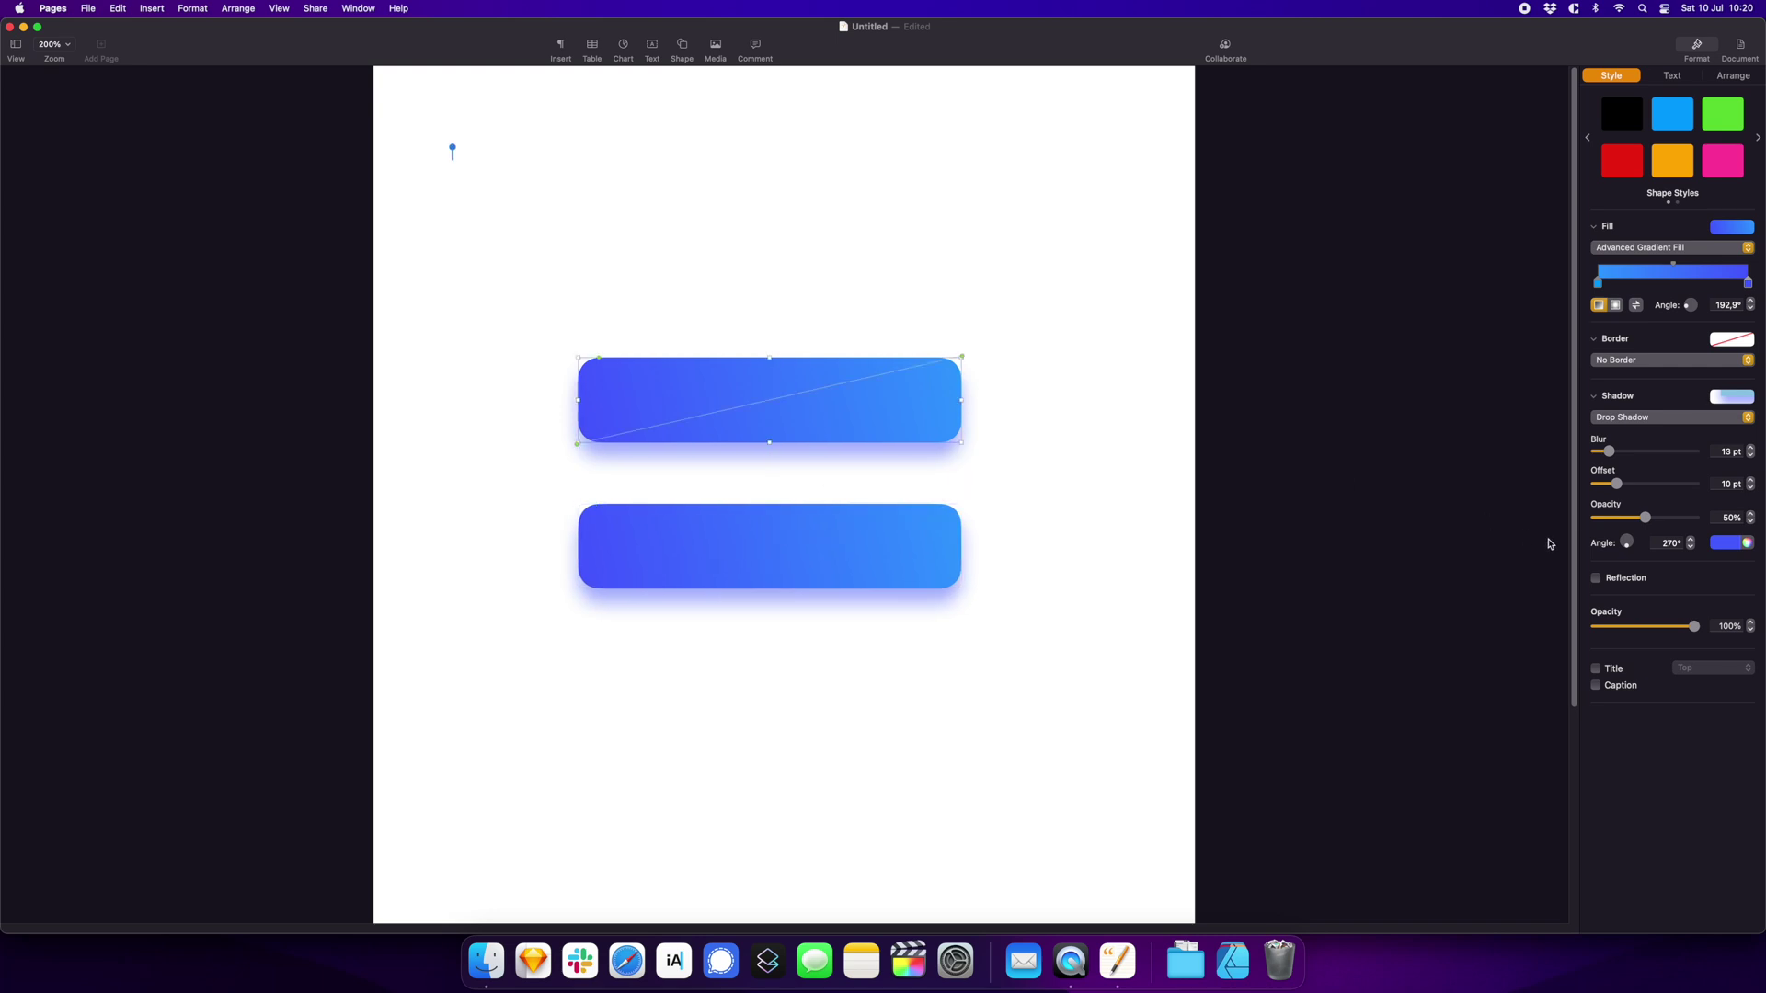
Set the top rectangle to No Shadow, then shrink the copy and tuck it behind
click(1670, 417)
click(1632, 408)
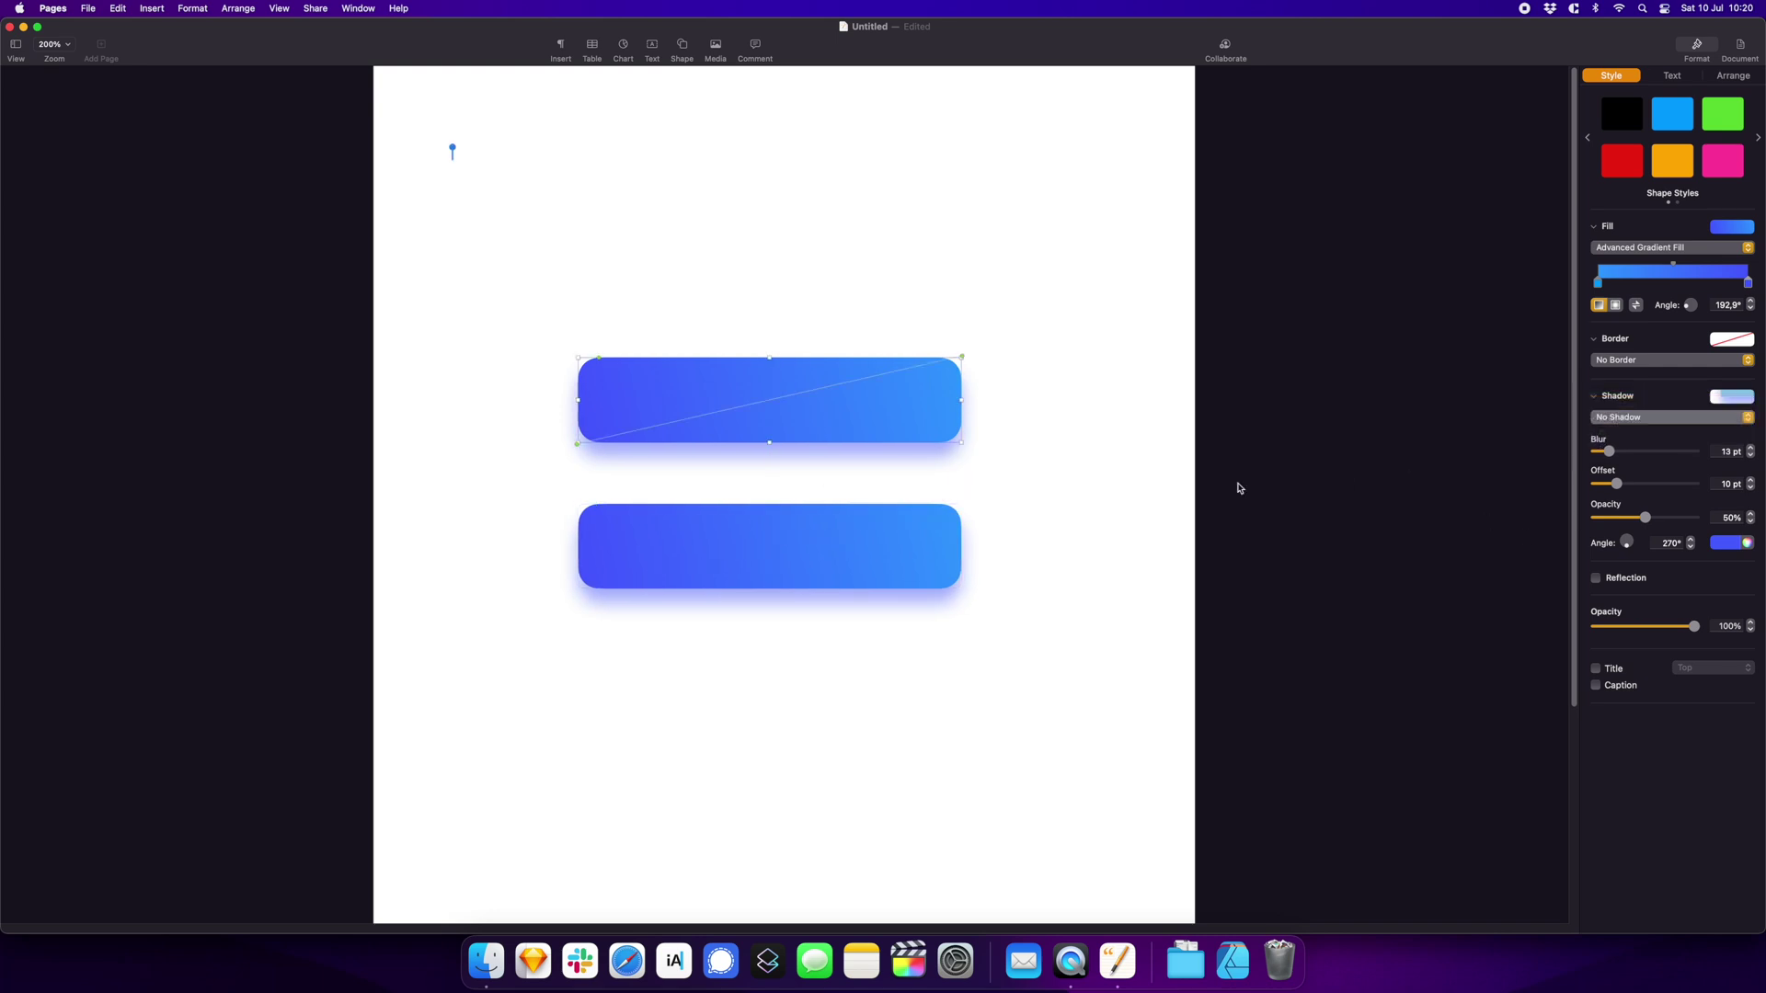
click(823, 574)
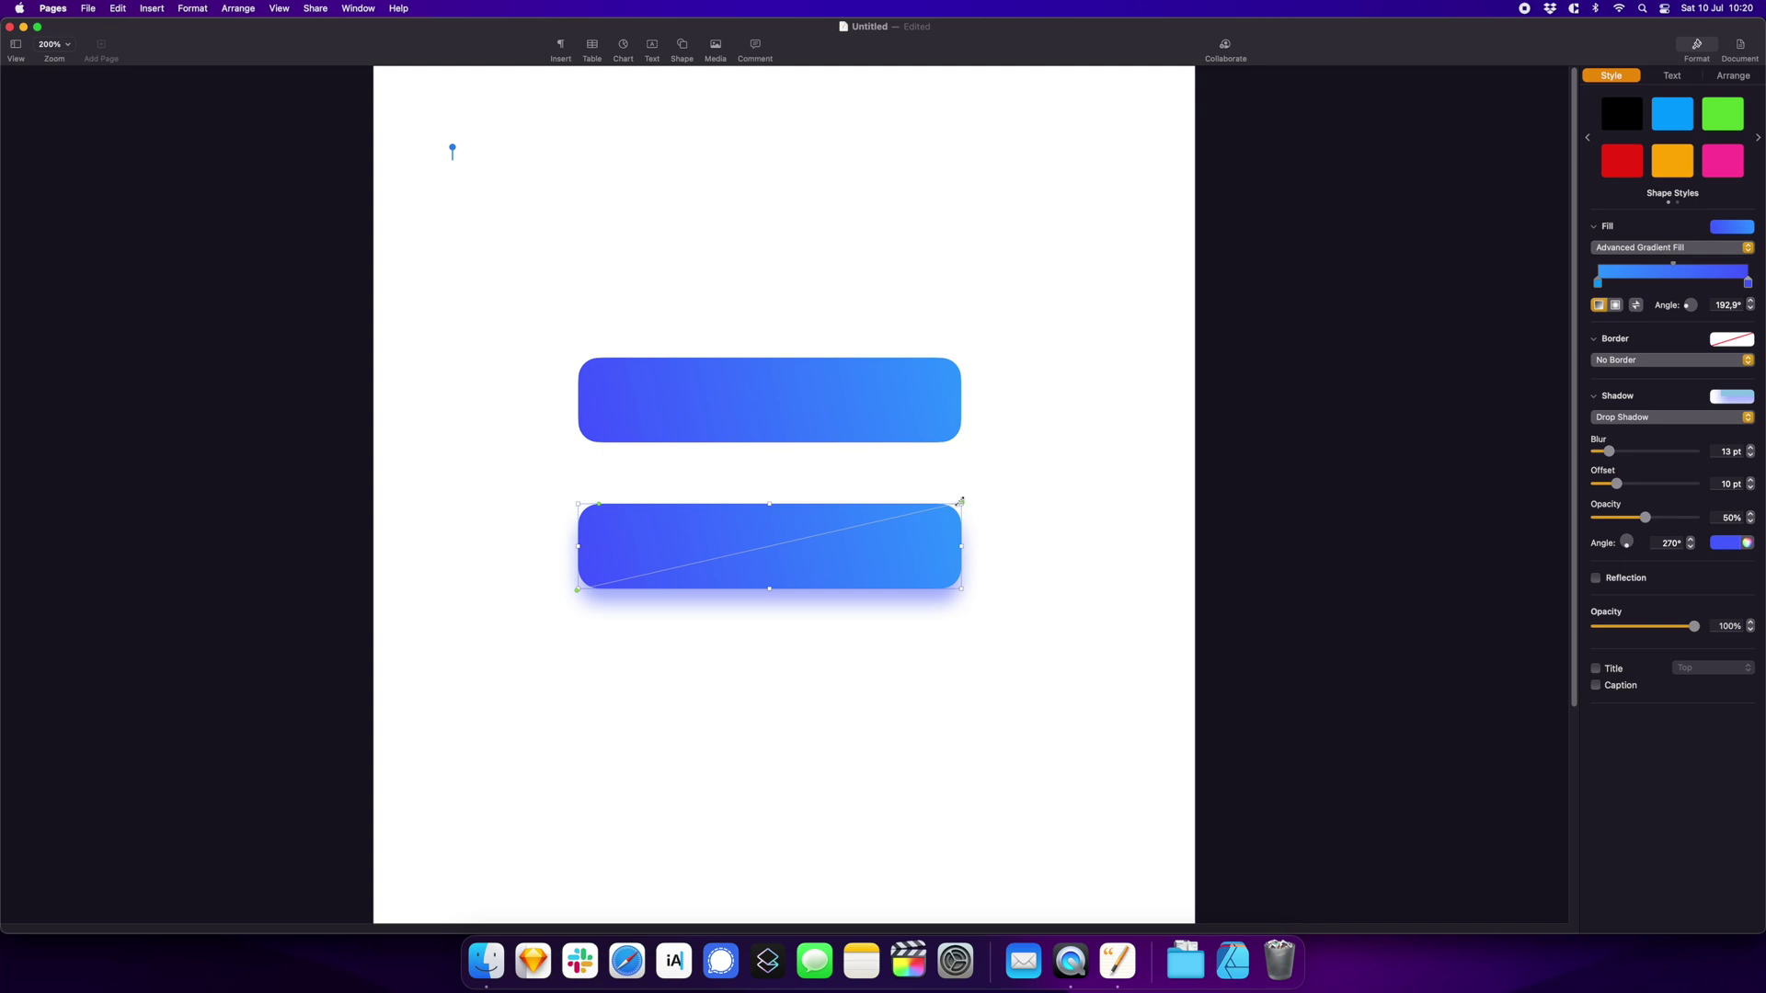
mouse_move(963, 505)
mouse_down()
mouse_move(844, 540)
mouse_move(863, 417)
mouse_up()
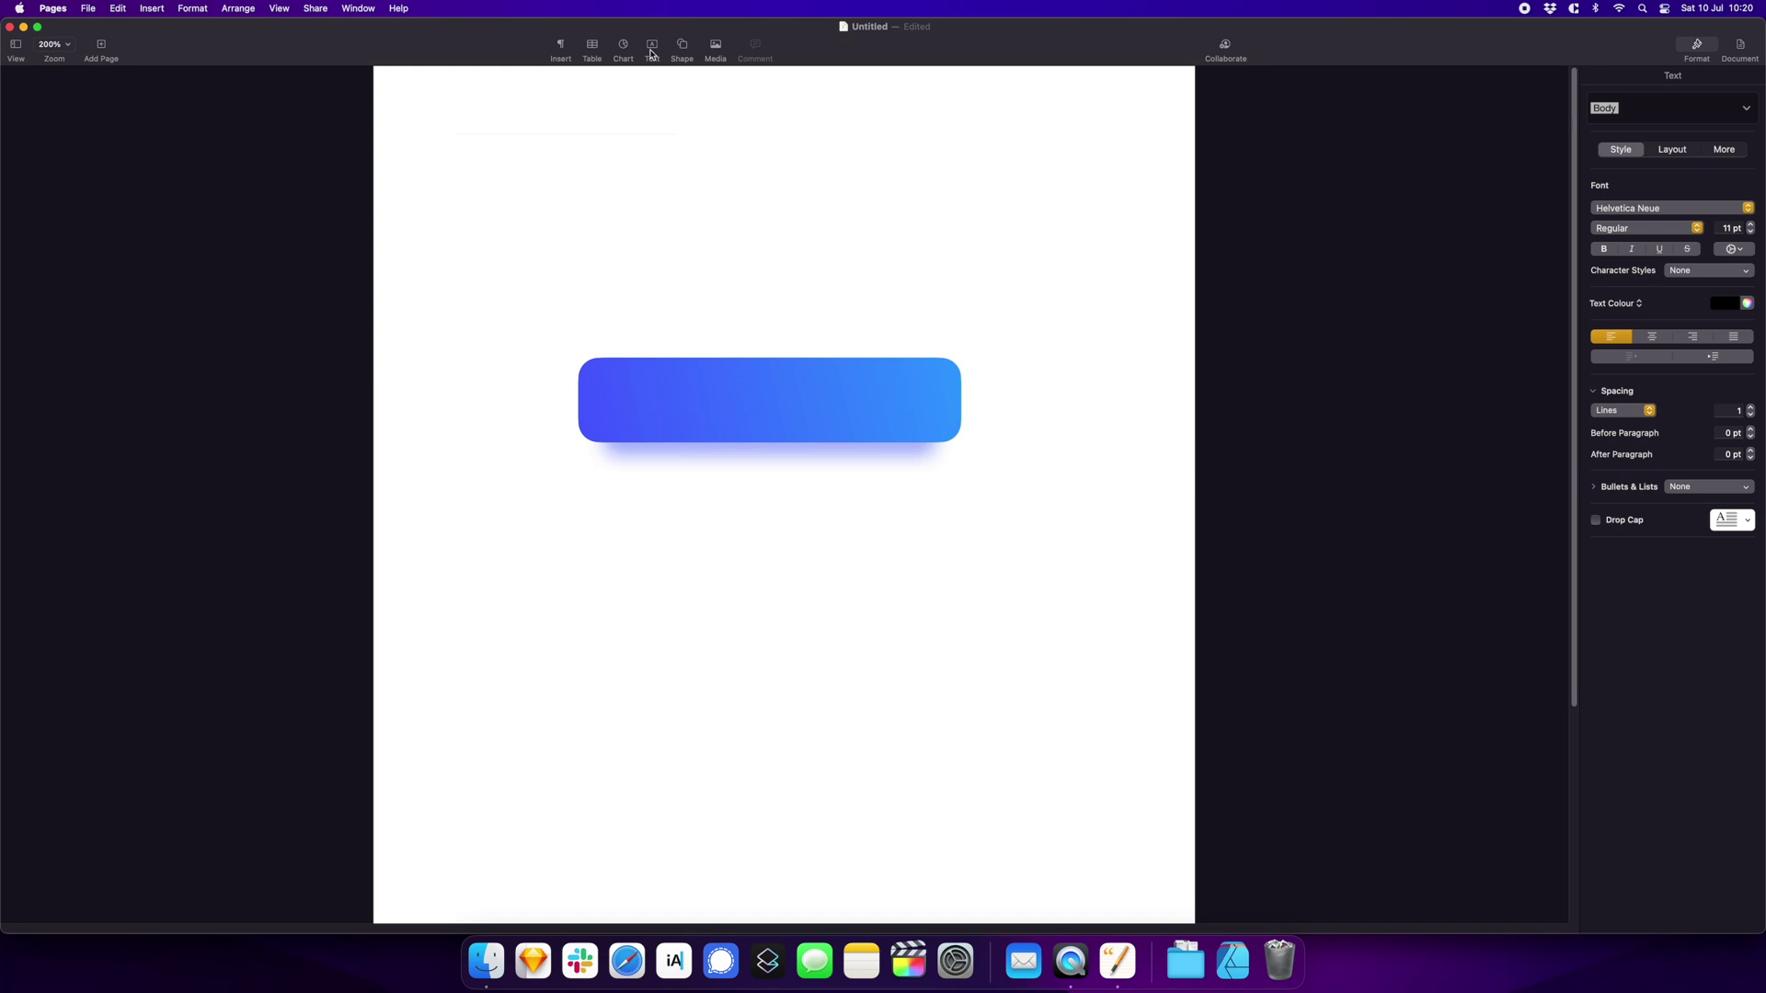
Add a text box below the button and select its placeholder text
click(652, 52)
drag(772, 248, 763, 579)
click(1733, 76)
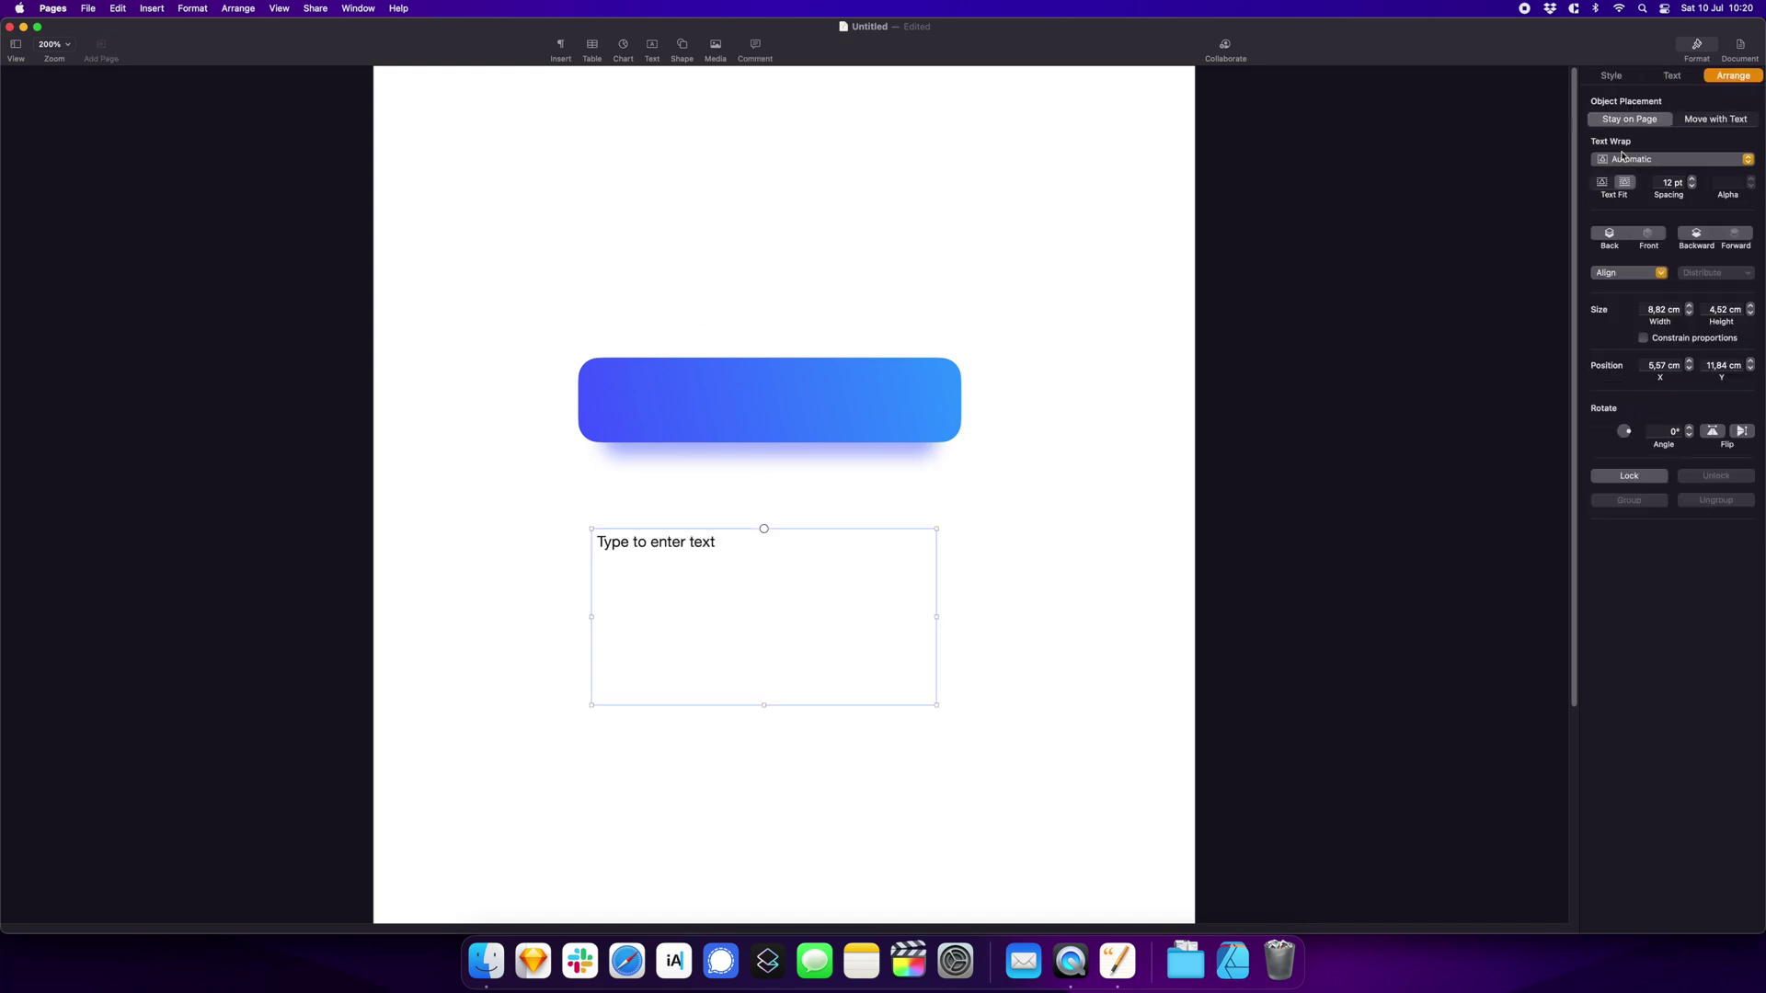
double_click(744, 589)
text(Make a design button)
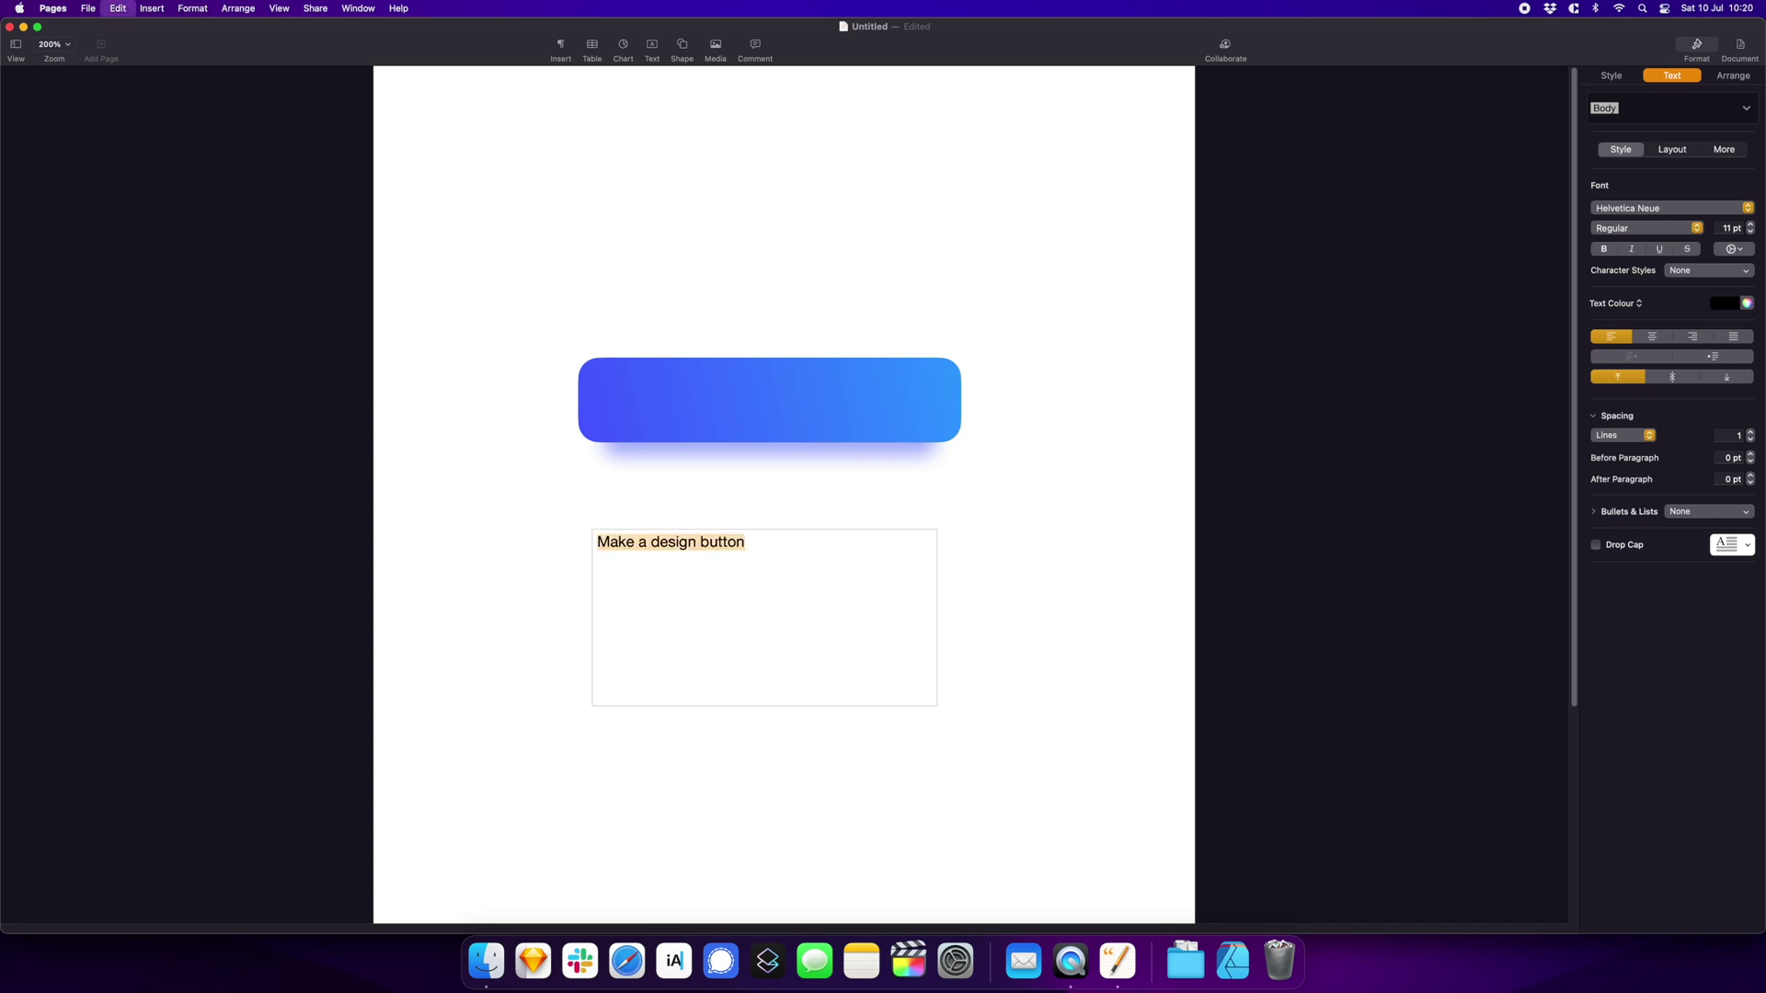
Set the label font to Plus Jakarta Sans Bold
key(cmd+a)
click(1671, 207)
click(1656, 898)
click(1642, 229)
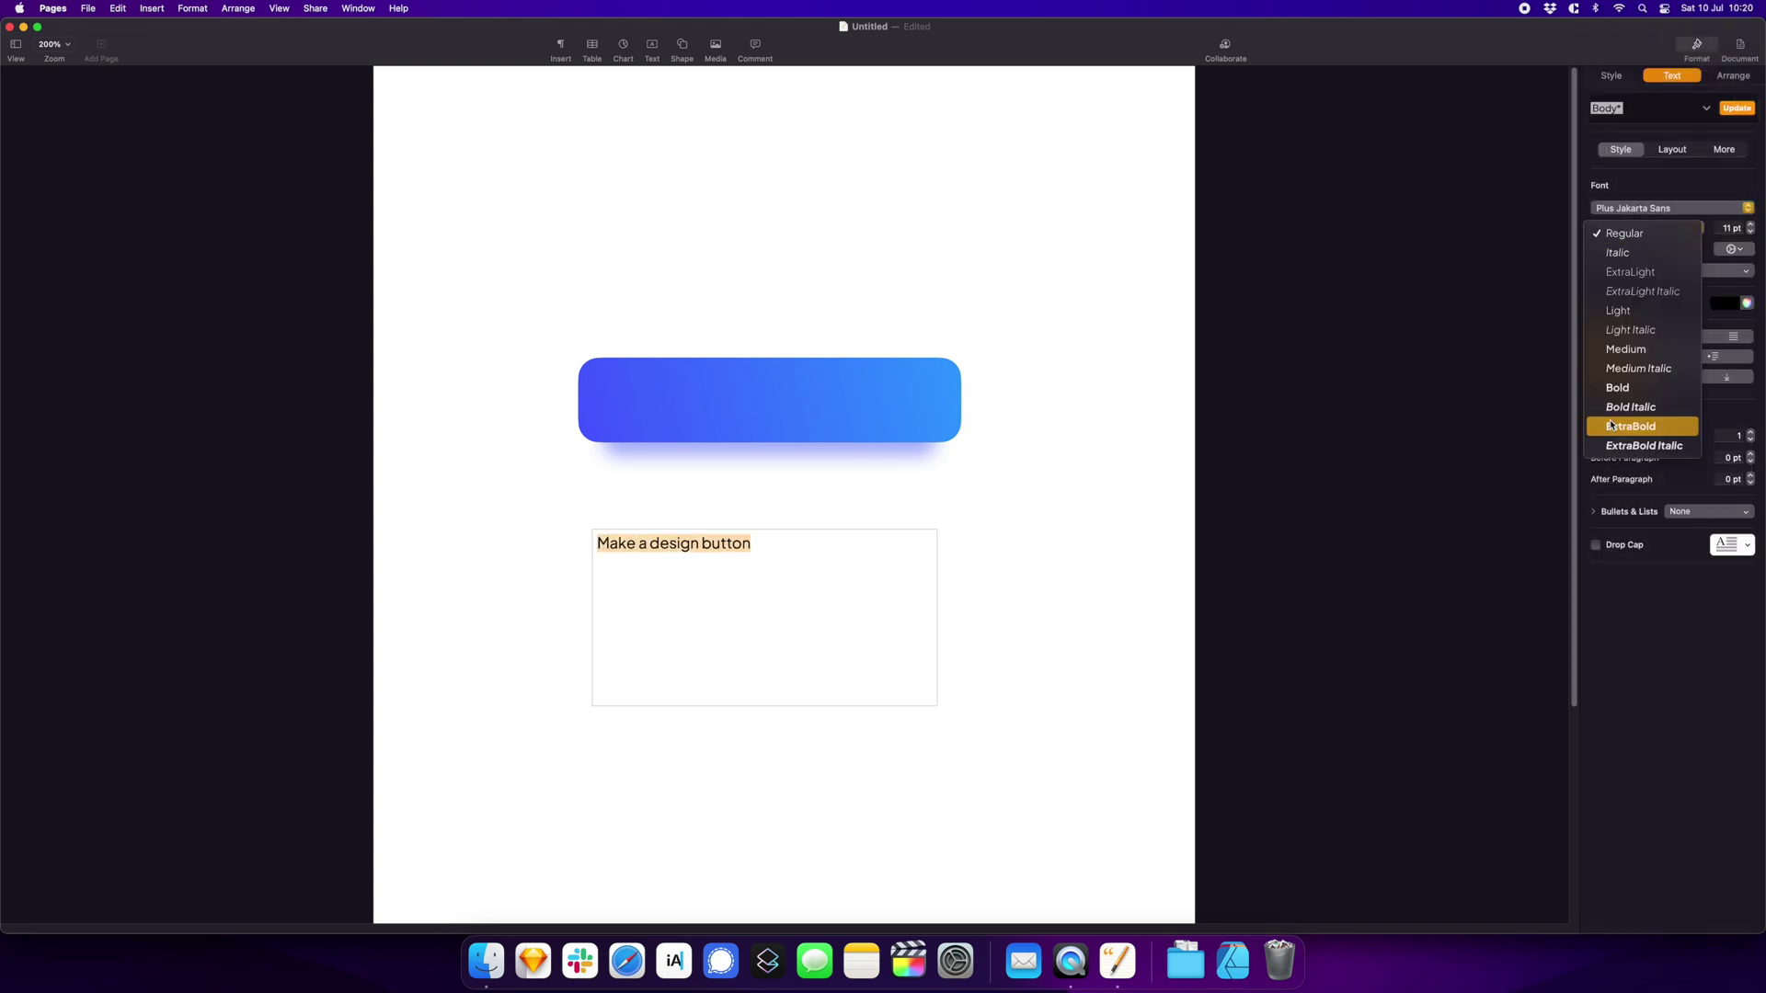
click(1618, 387)
Shrink the text box to fit, center the label, and position it on the button
click(993, 593)
click(759, 621)
mouse_move(937, 707)
mouse_down()
mouse_move(788, 560)
mouse_move(750, 423)
mouse_move(773, 408)
mouse_move(835, 421)
mouse_up()
click(1612, 74)
click(1673, 75)
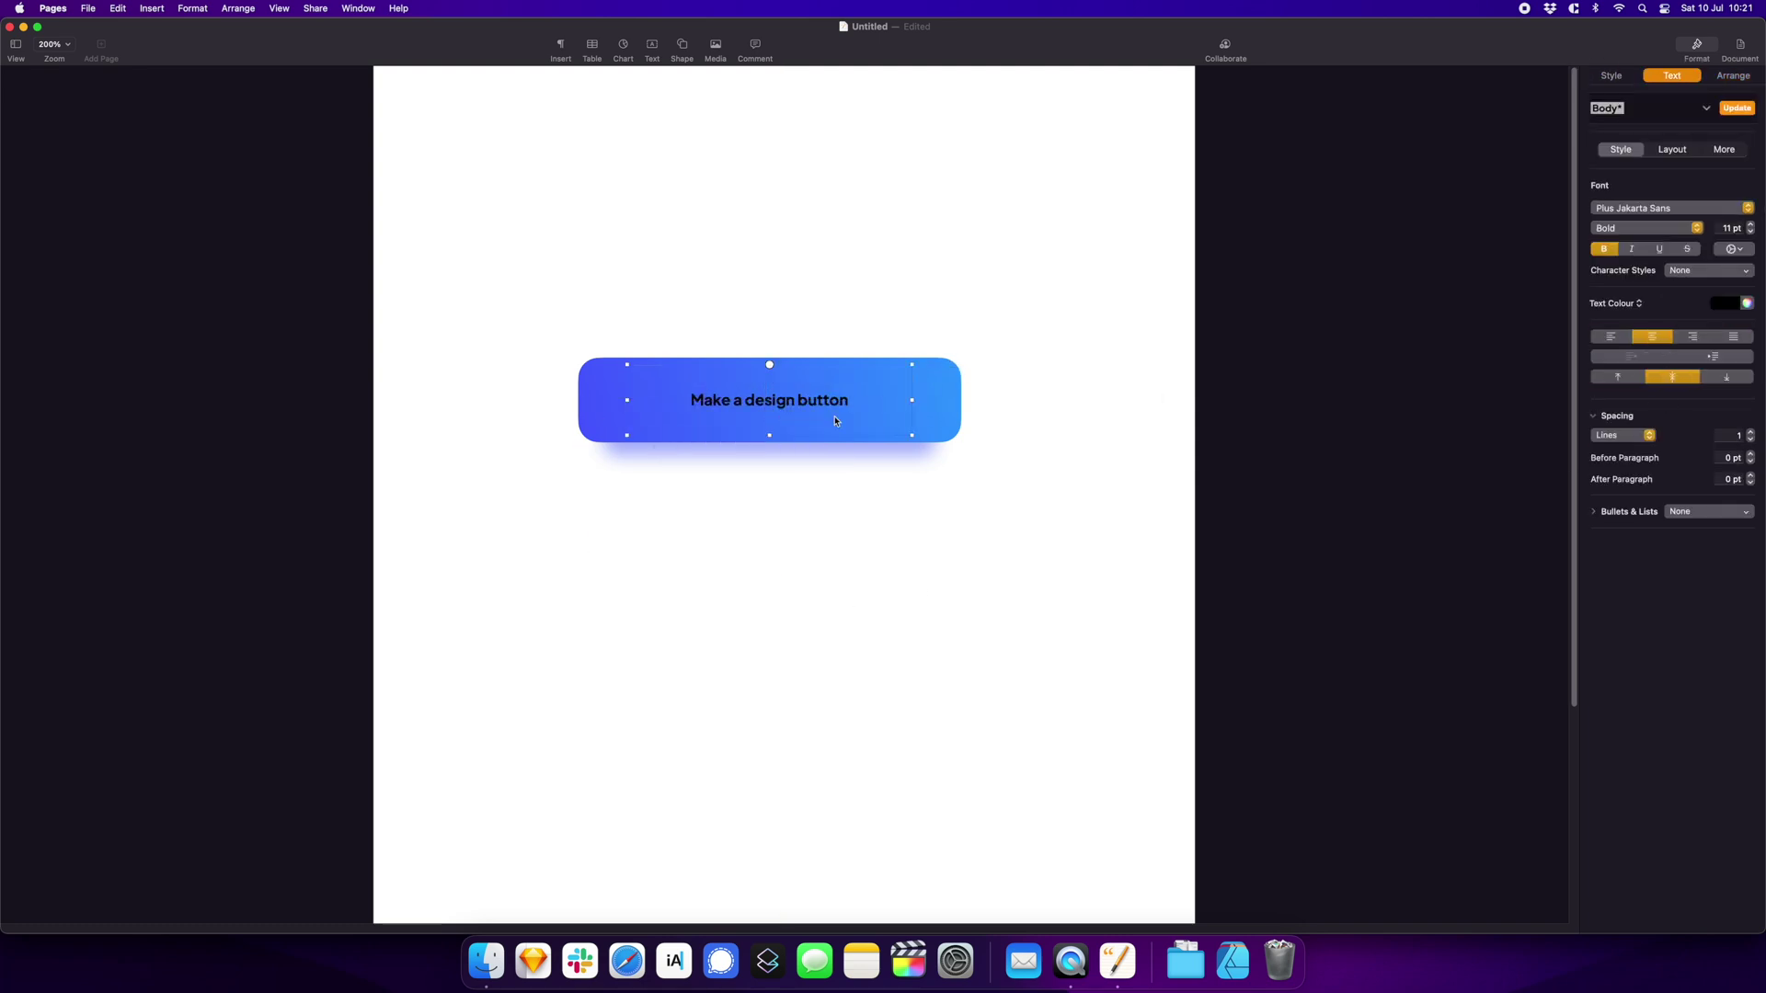
Make the label text white and reduce its shadow blur to 0 pt
click(1746, 304)
drag(863, 517, 863, 497)
click(1640, 402)
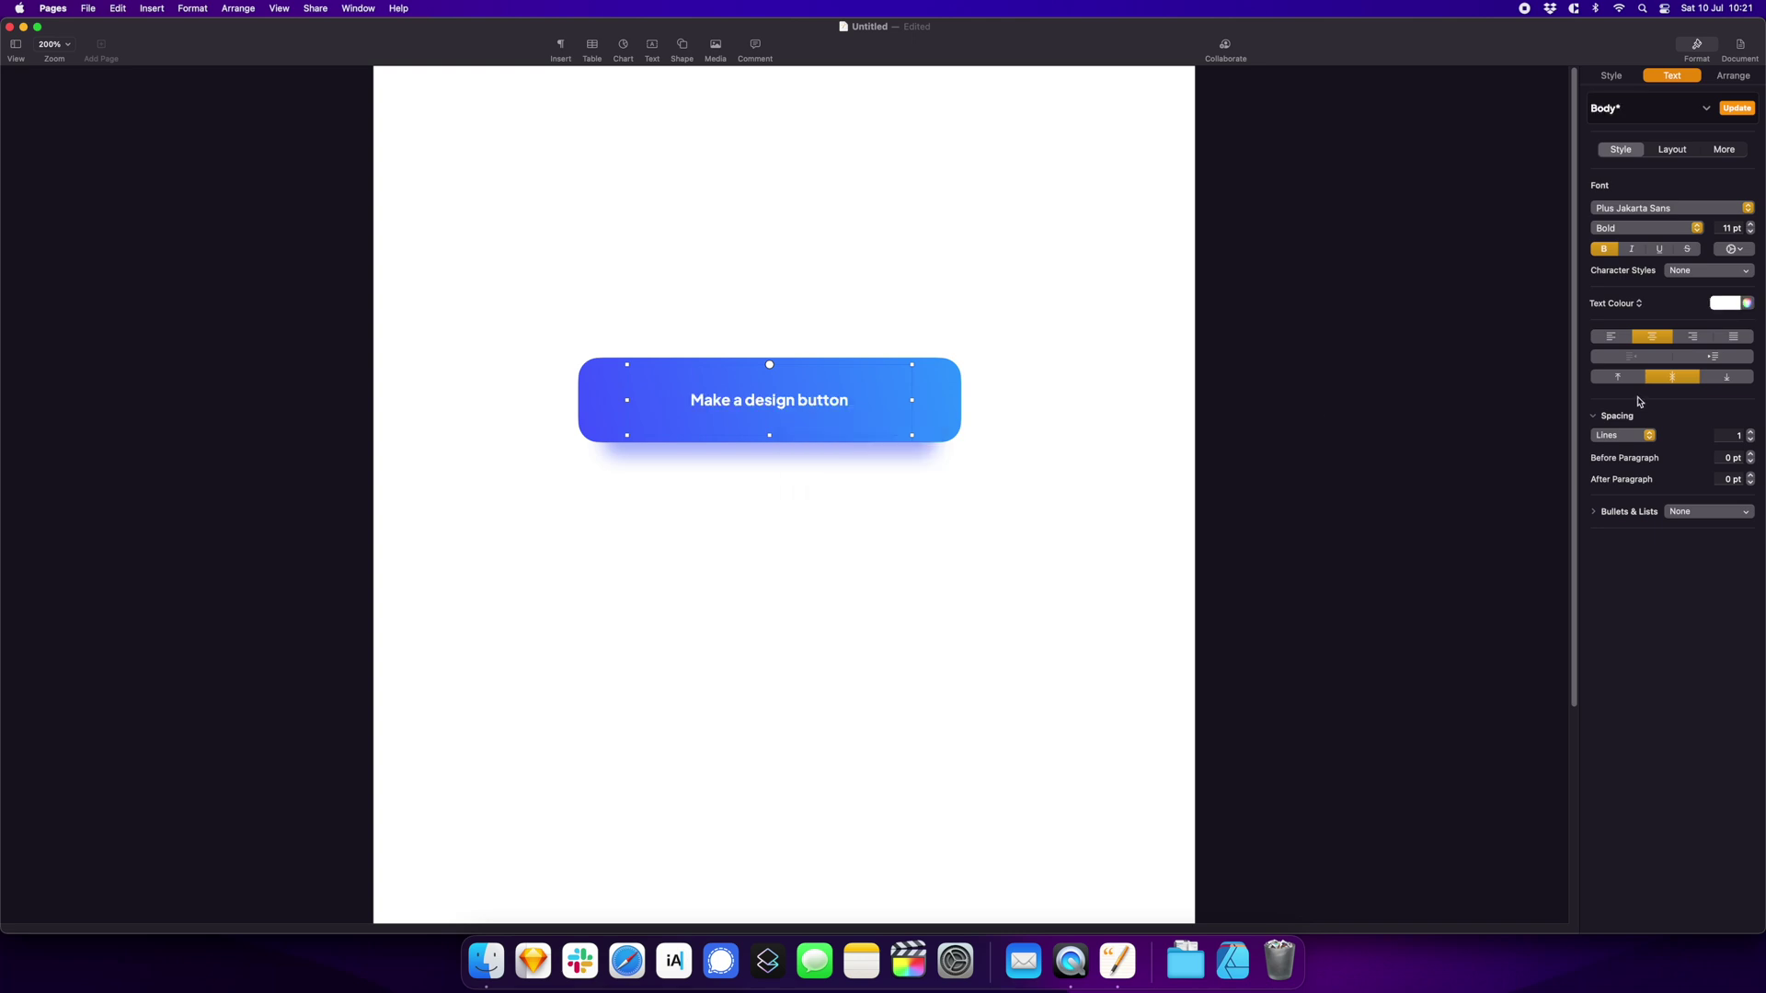
click(1613, 74)
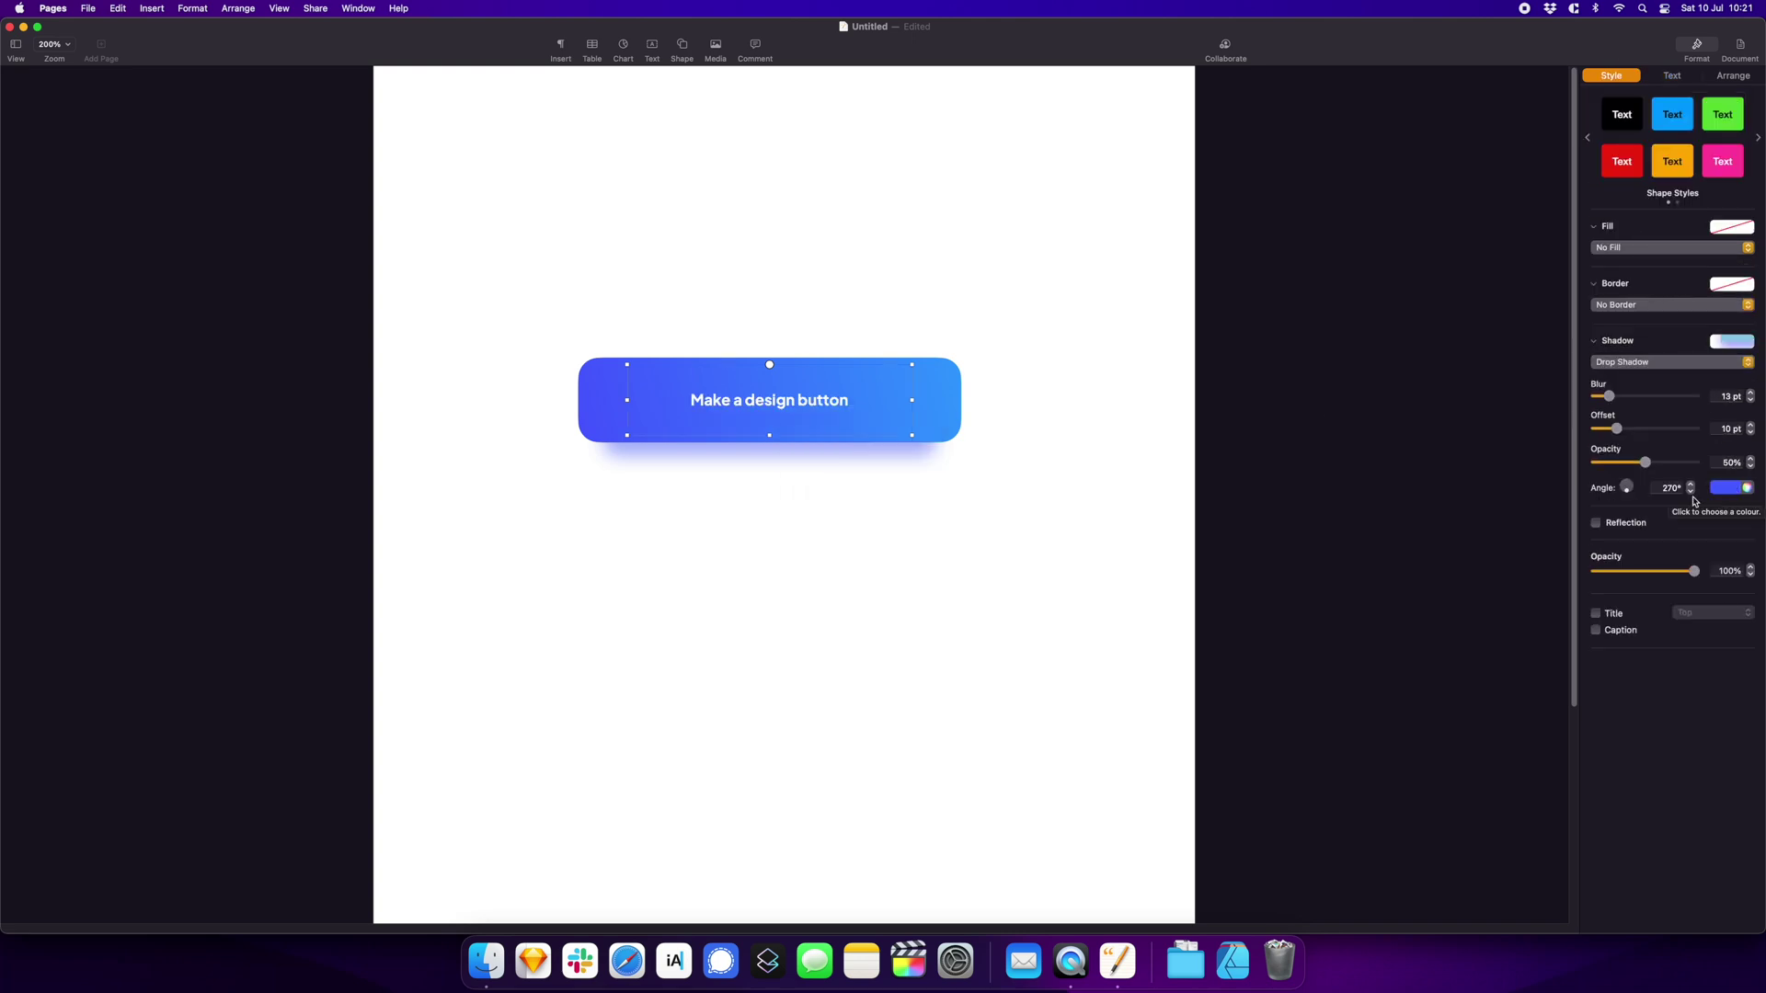
mouse_move(1611, 396)
mouse_down()
mouse_move(1595, 398)
mouse_move(1601, 430)
mouse_up()
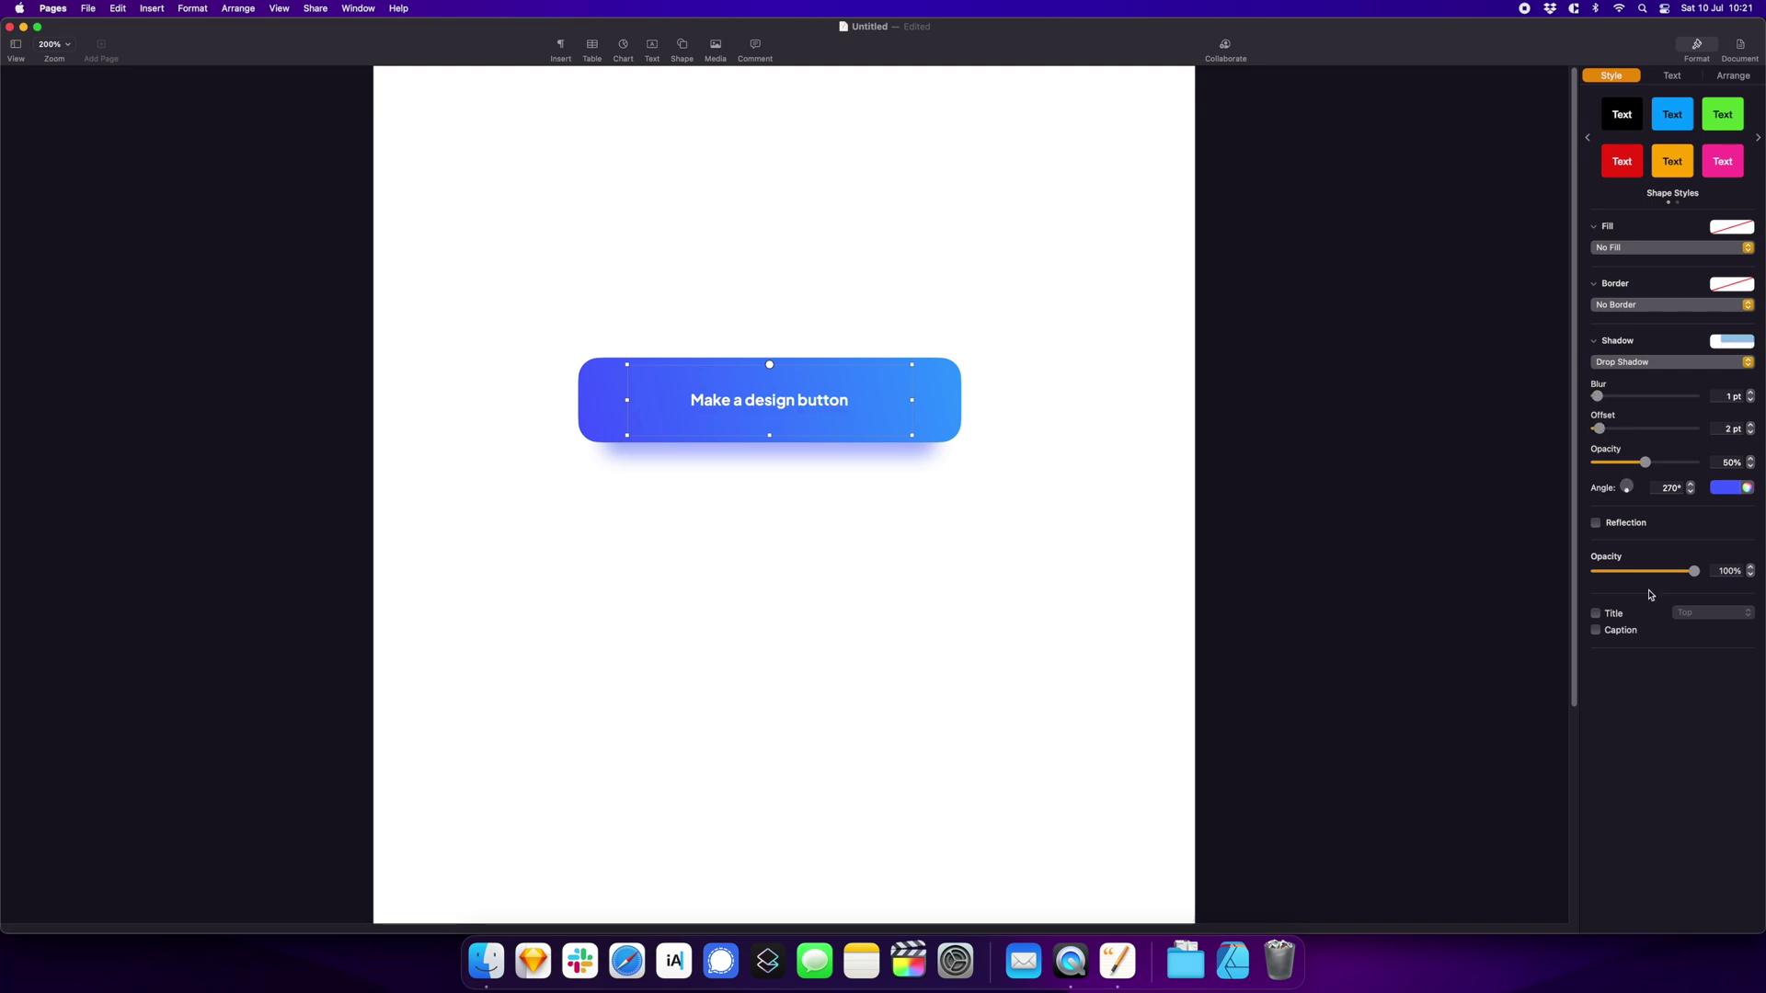
Raise the label to 17 pt and nudge it toward the button's left side
click(1673, 74)
click(1751, 222)
click(1751, 222)
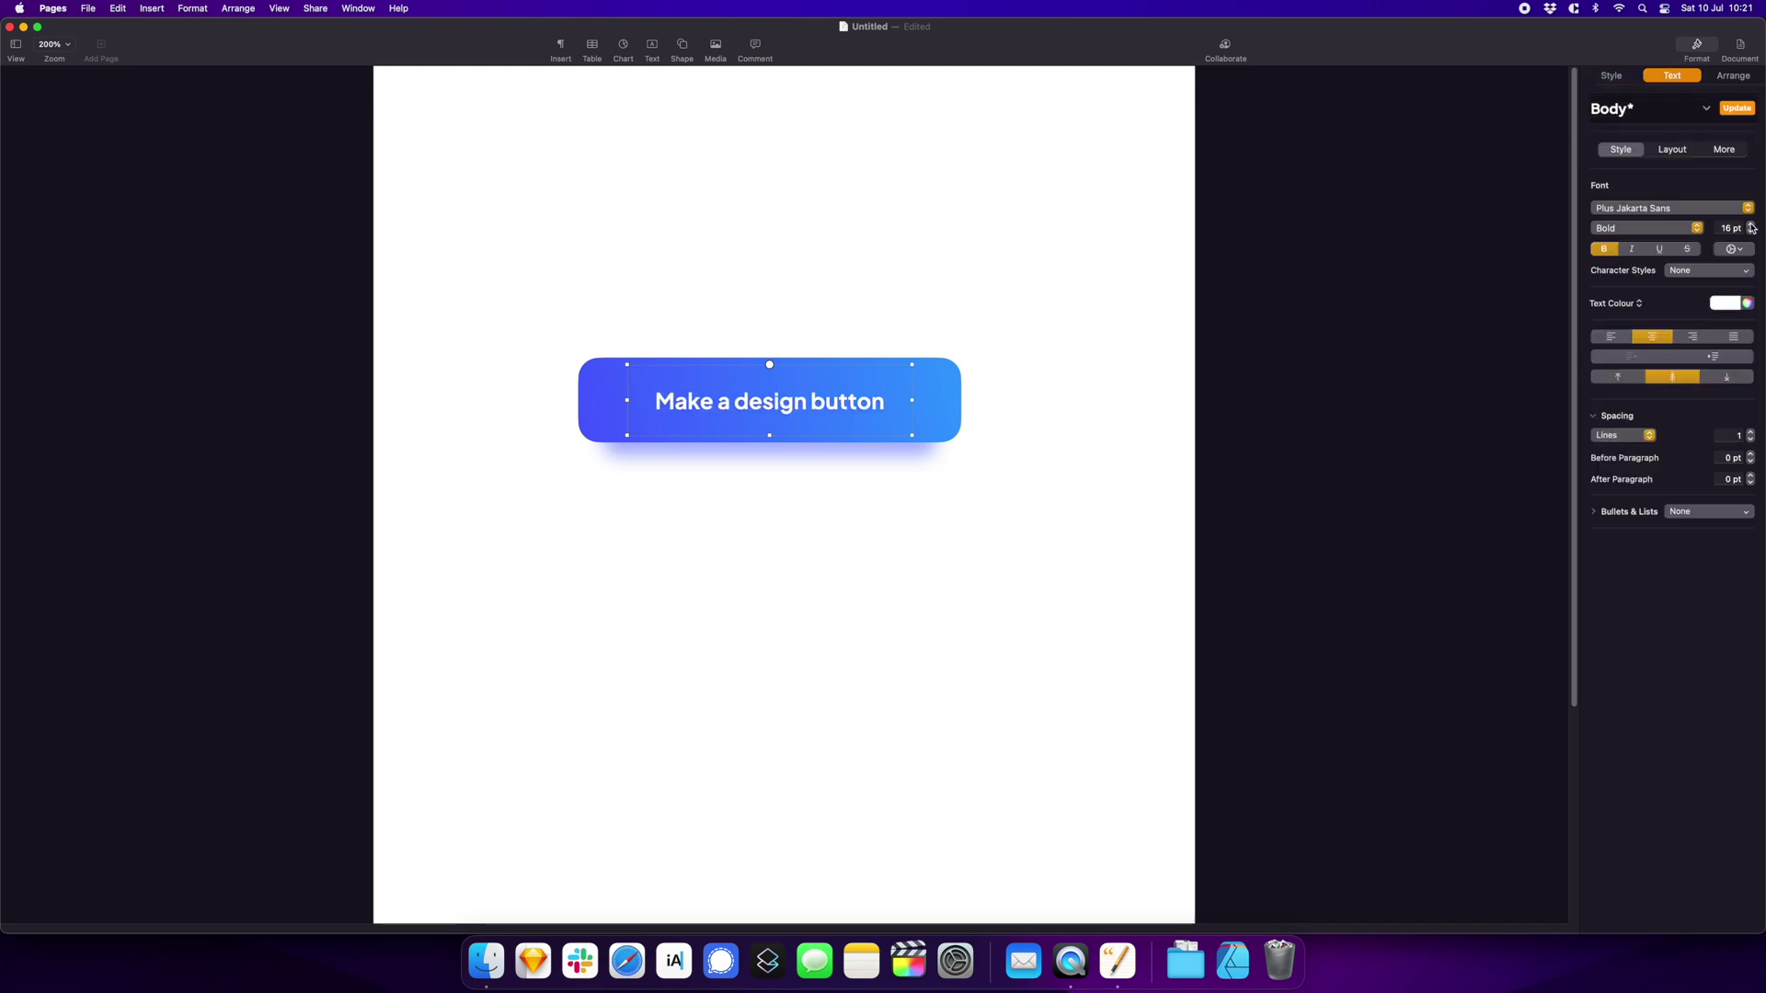
click(1301, 493)
click(807, 417)
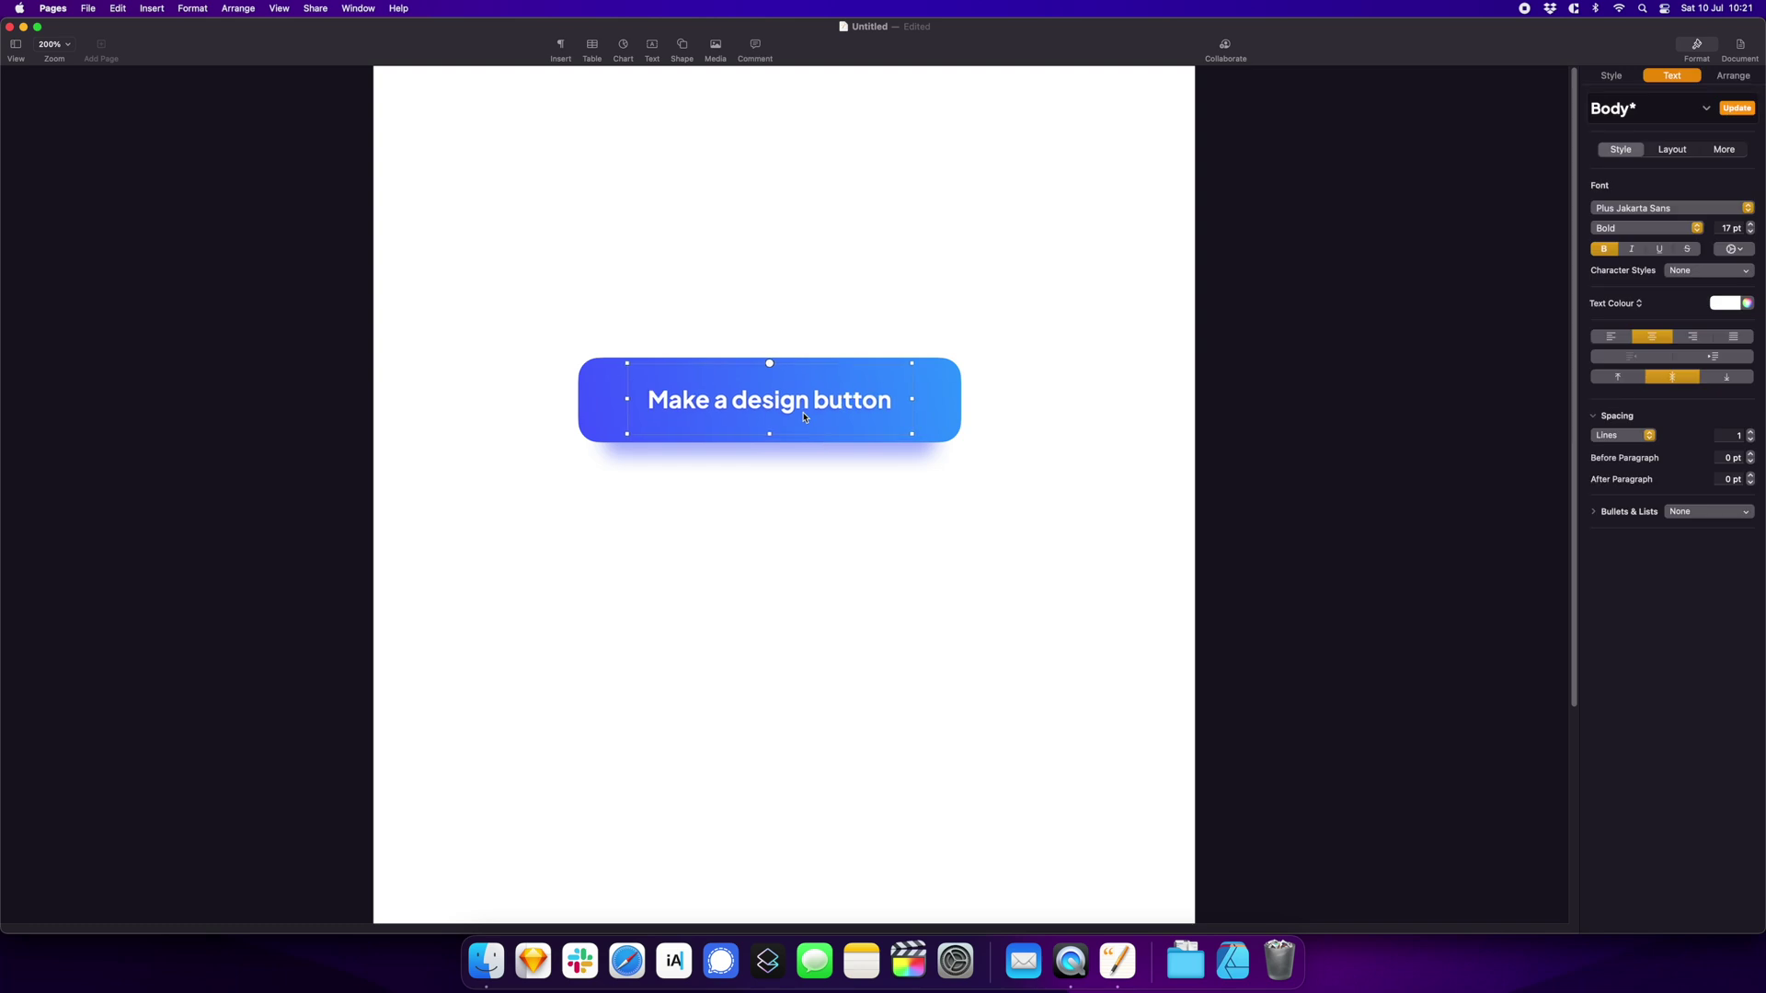
key(Left)
key(Left)
key(Right)
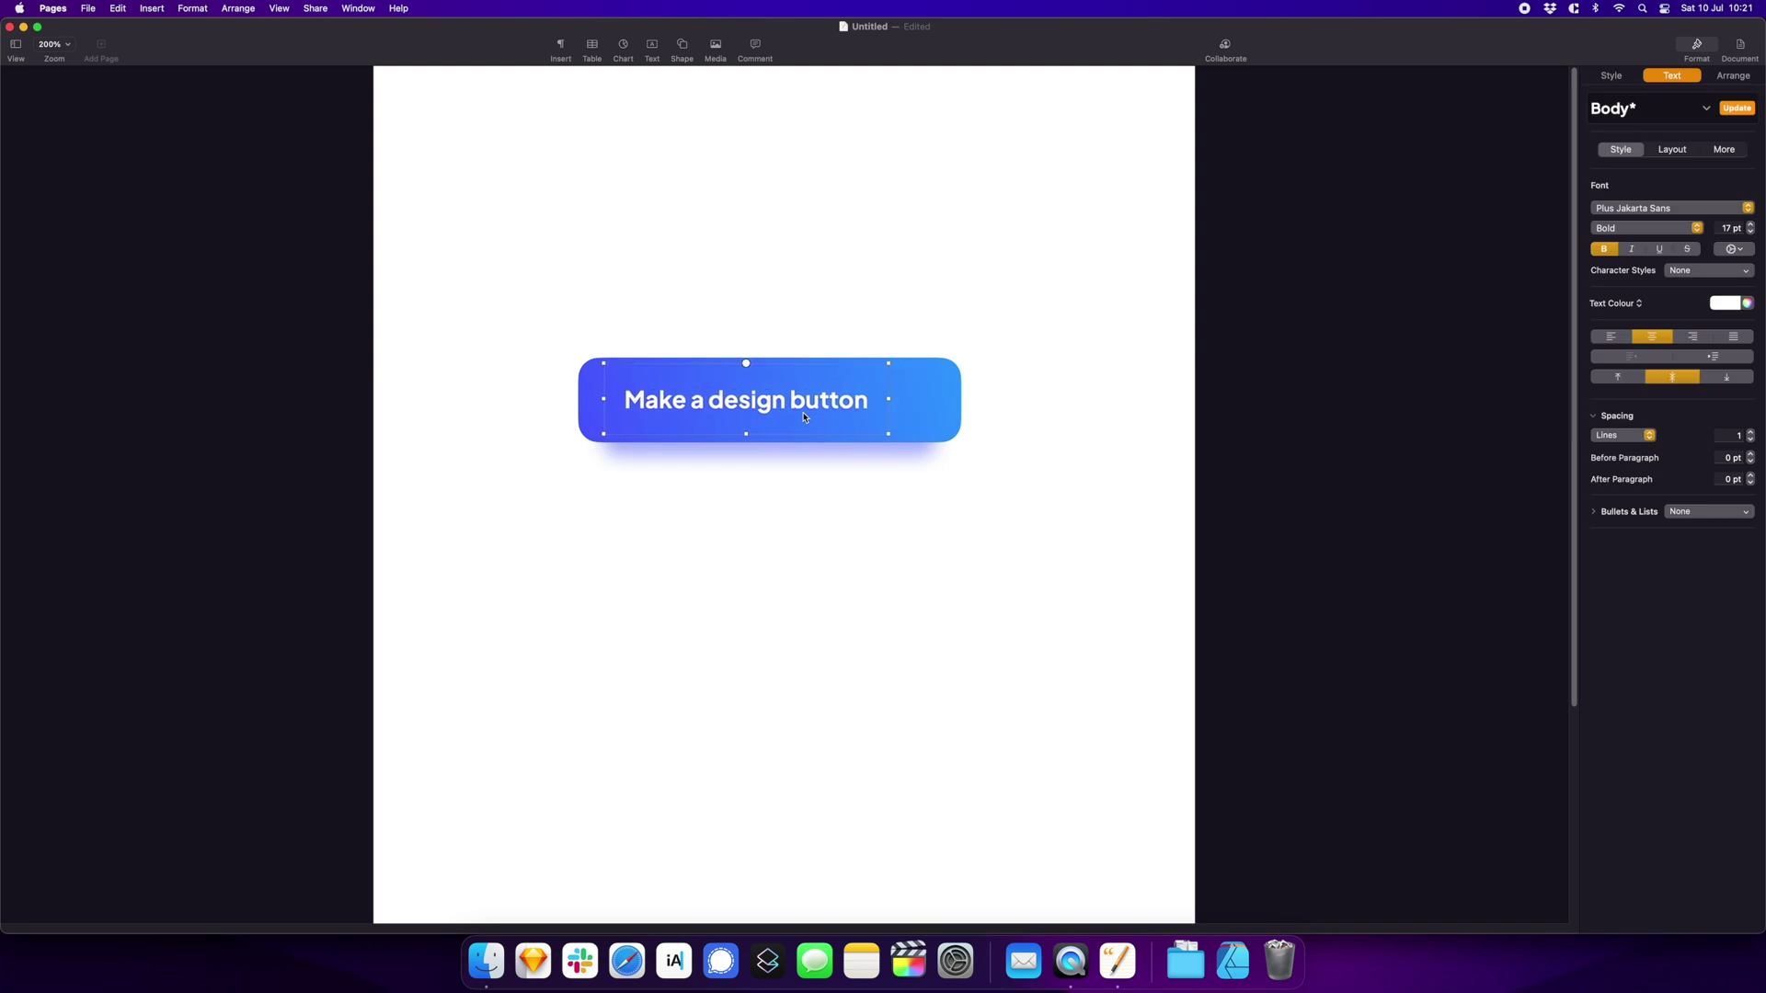
click(813, 608)
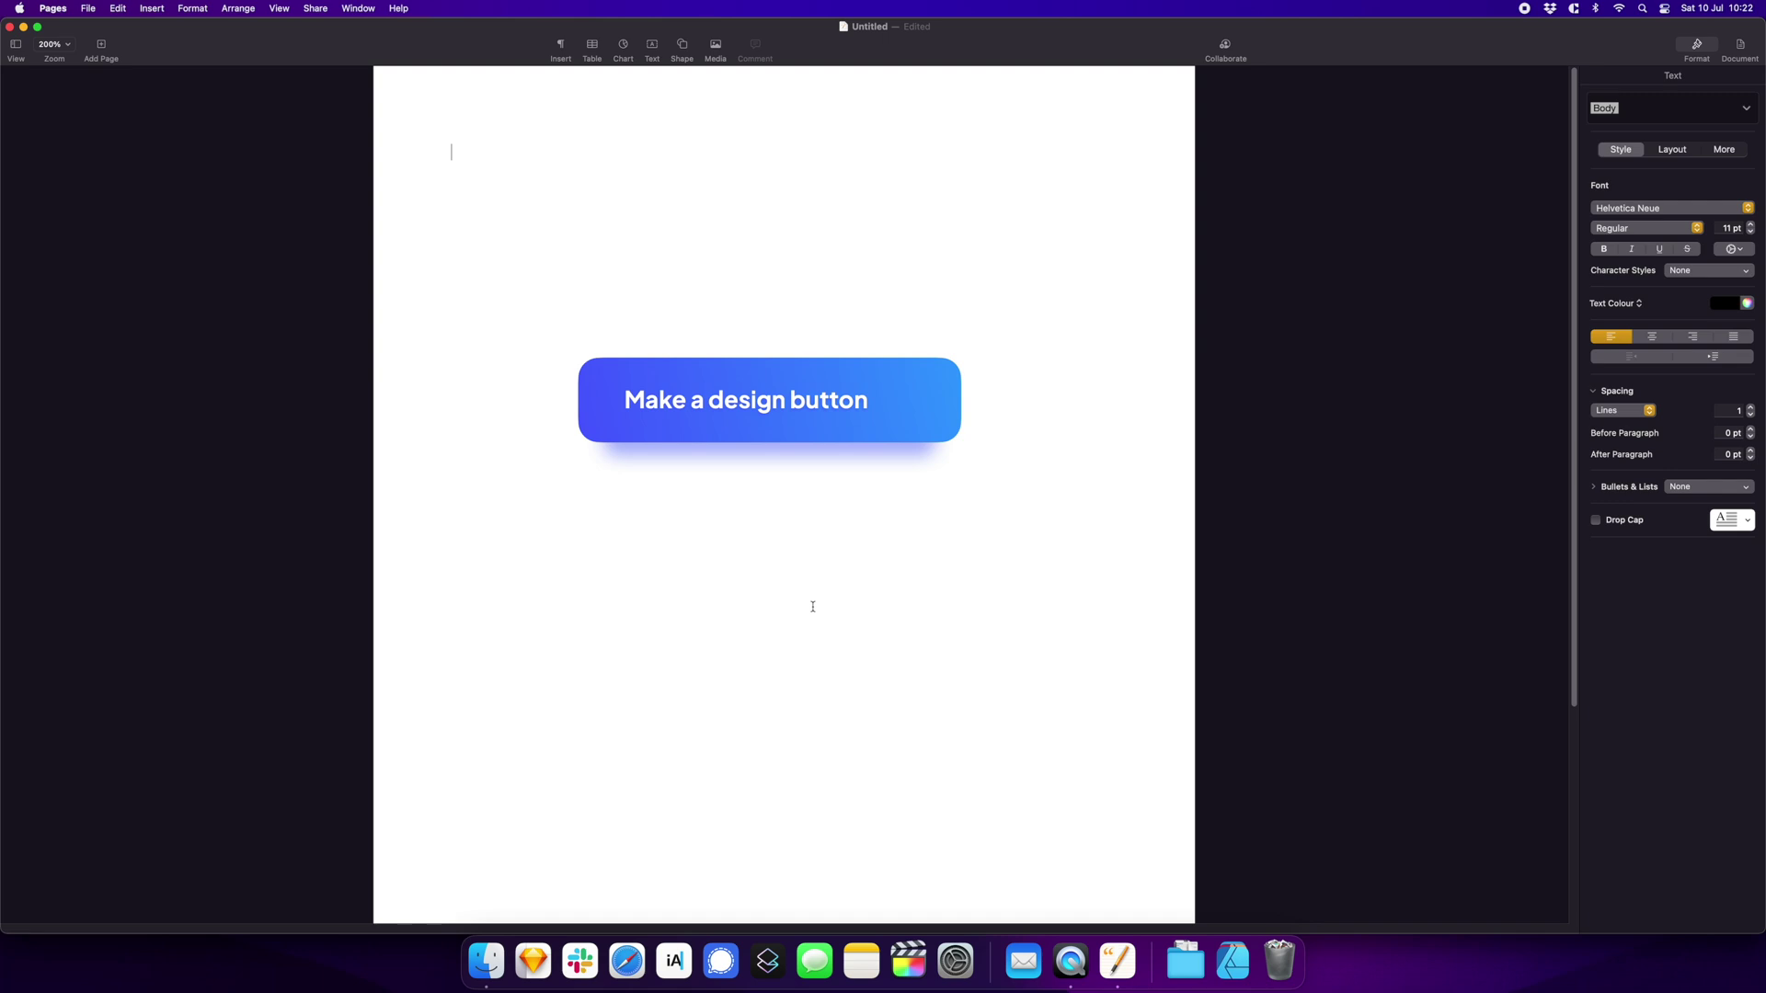
Insert a short line on the button and set its Text Wrap to None
click(683, 47)
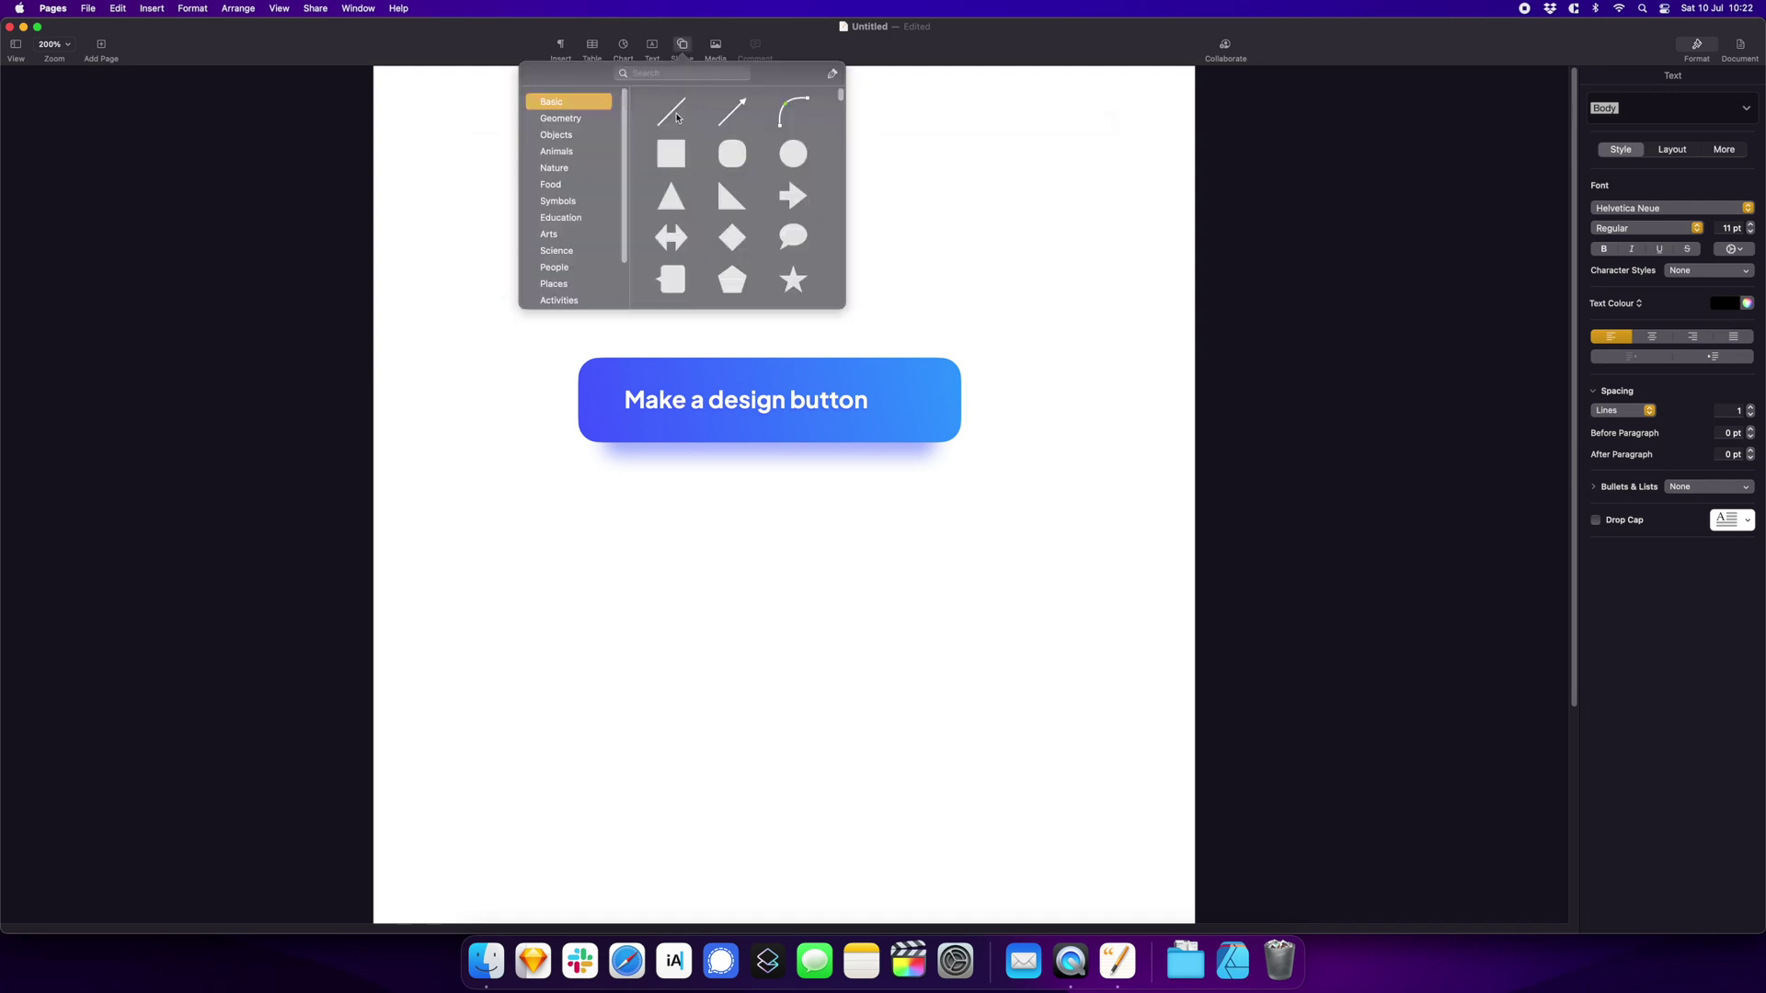
click(715, 176)
mouse_move(852, 169)
mouse_down()
mouse_move(719, 307)
mouse_move(931, 399)
mouse_up()
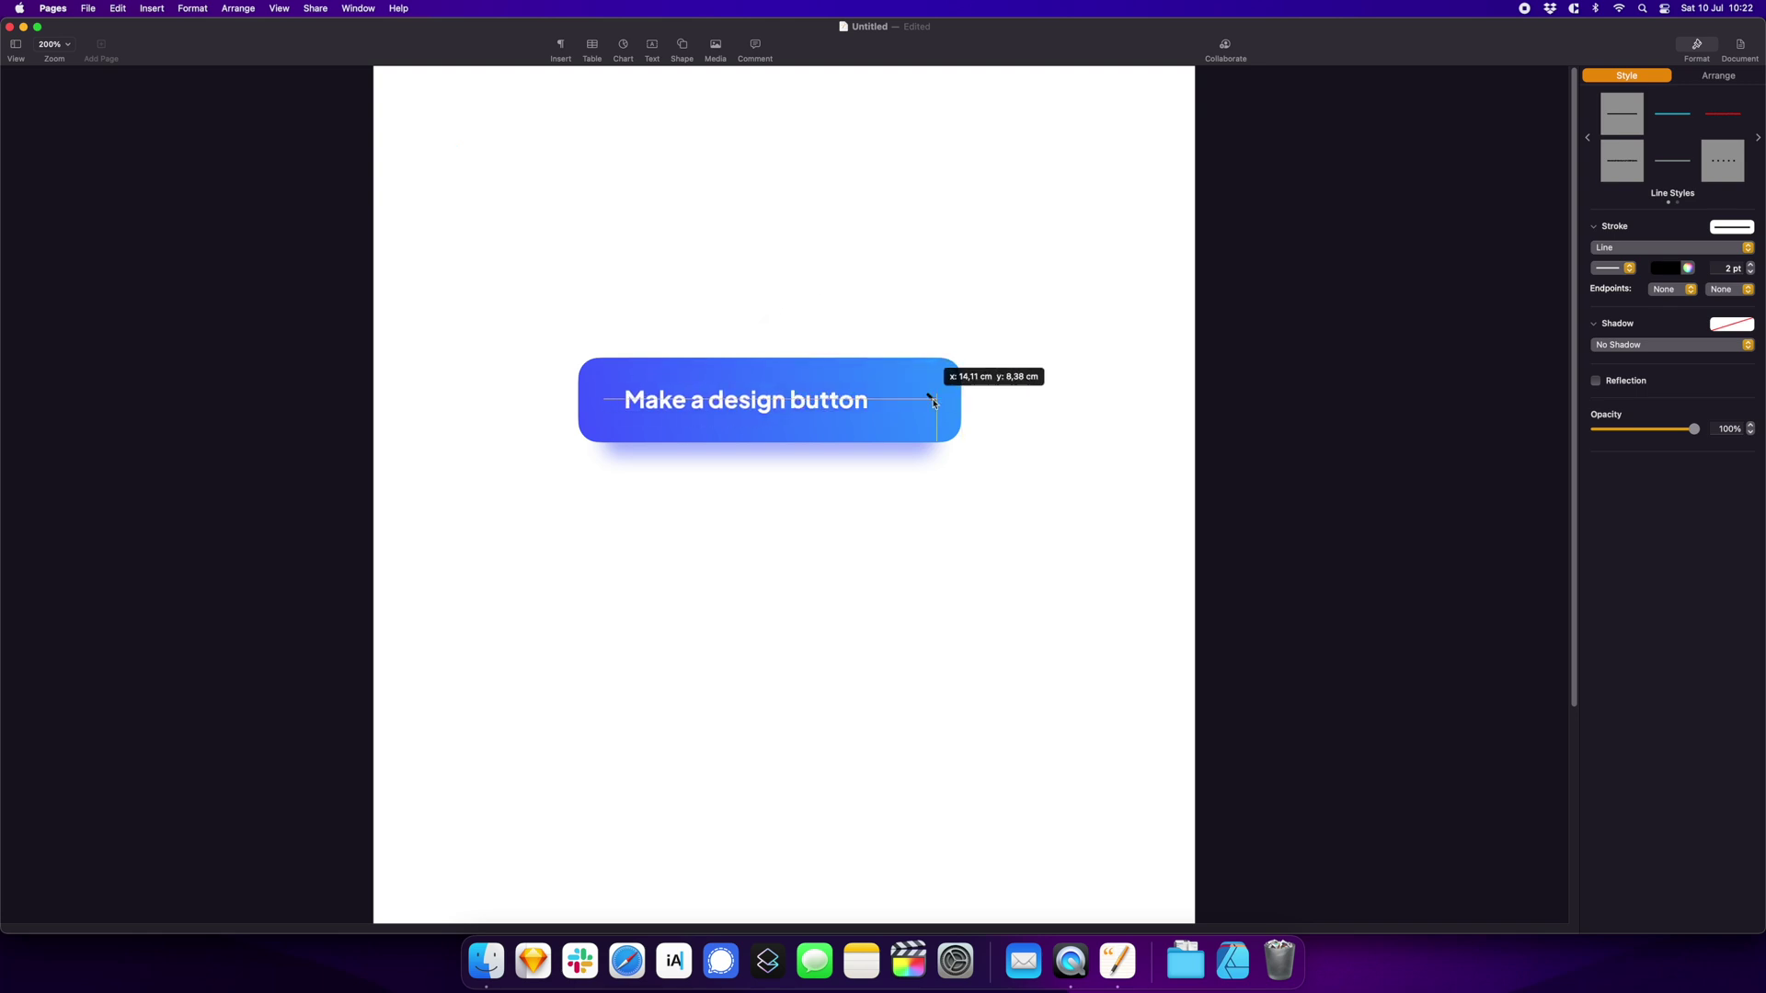
click(910, 400)
click(1724, 76)
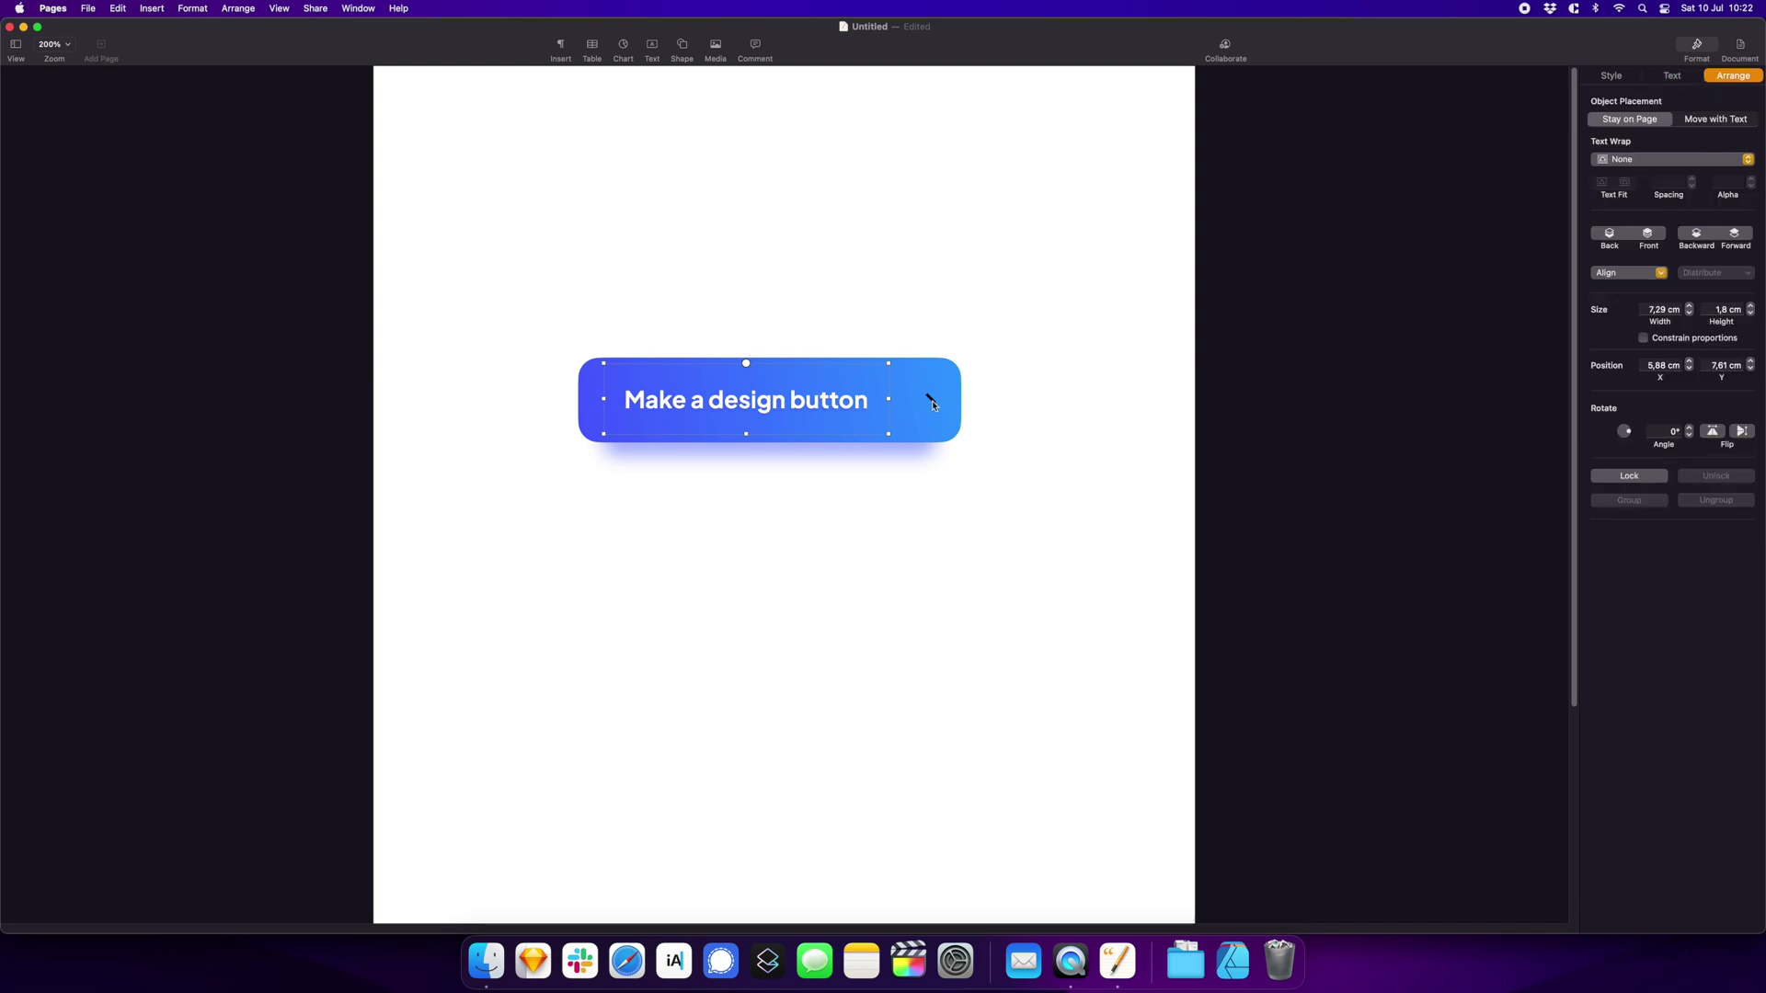
click(932, 402)
click(1672, 159)
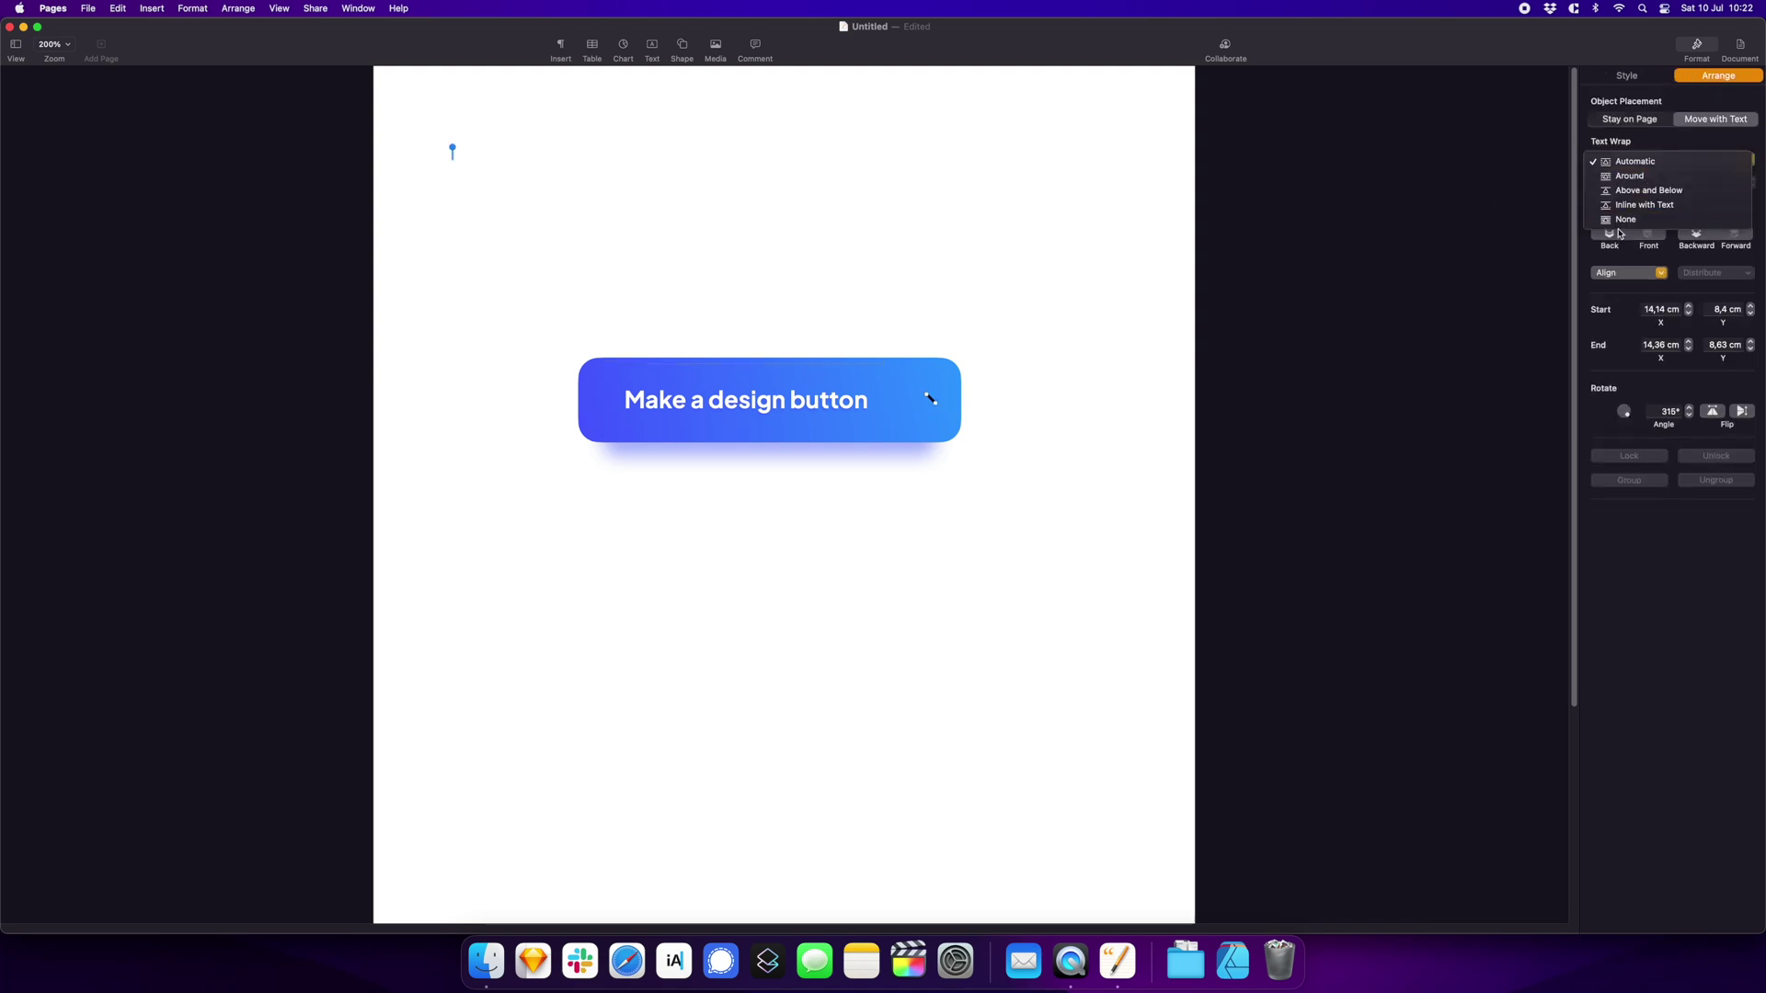
click(1656, 224)
click(1629, 119)
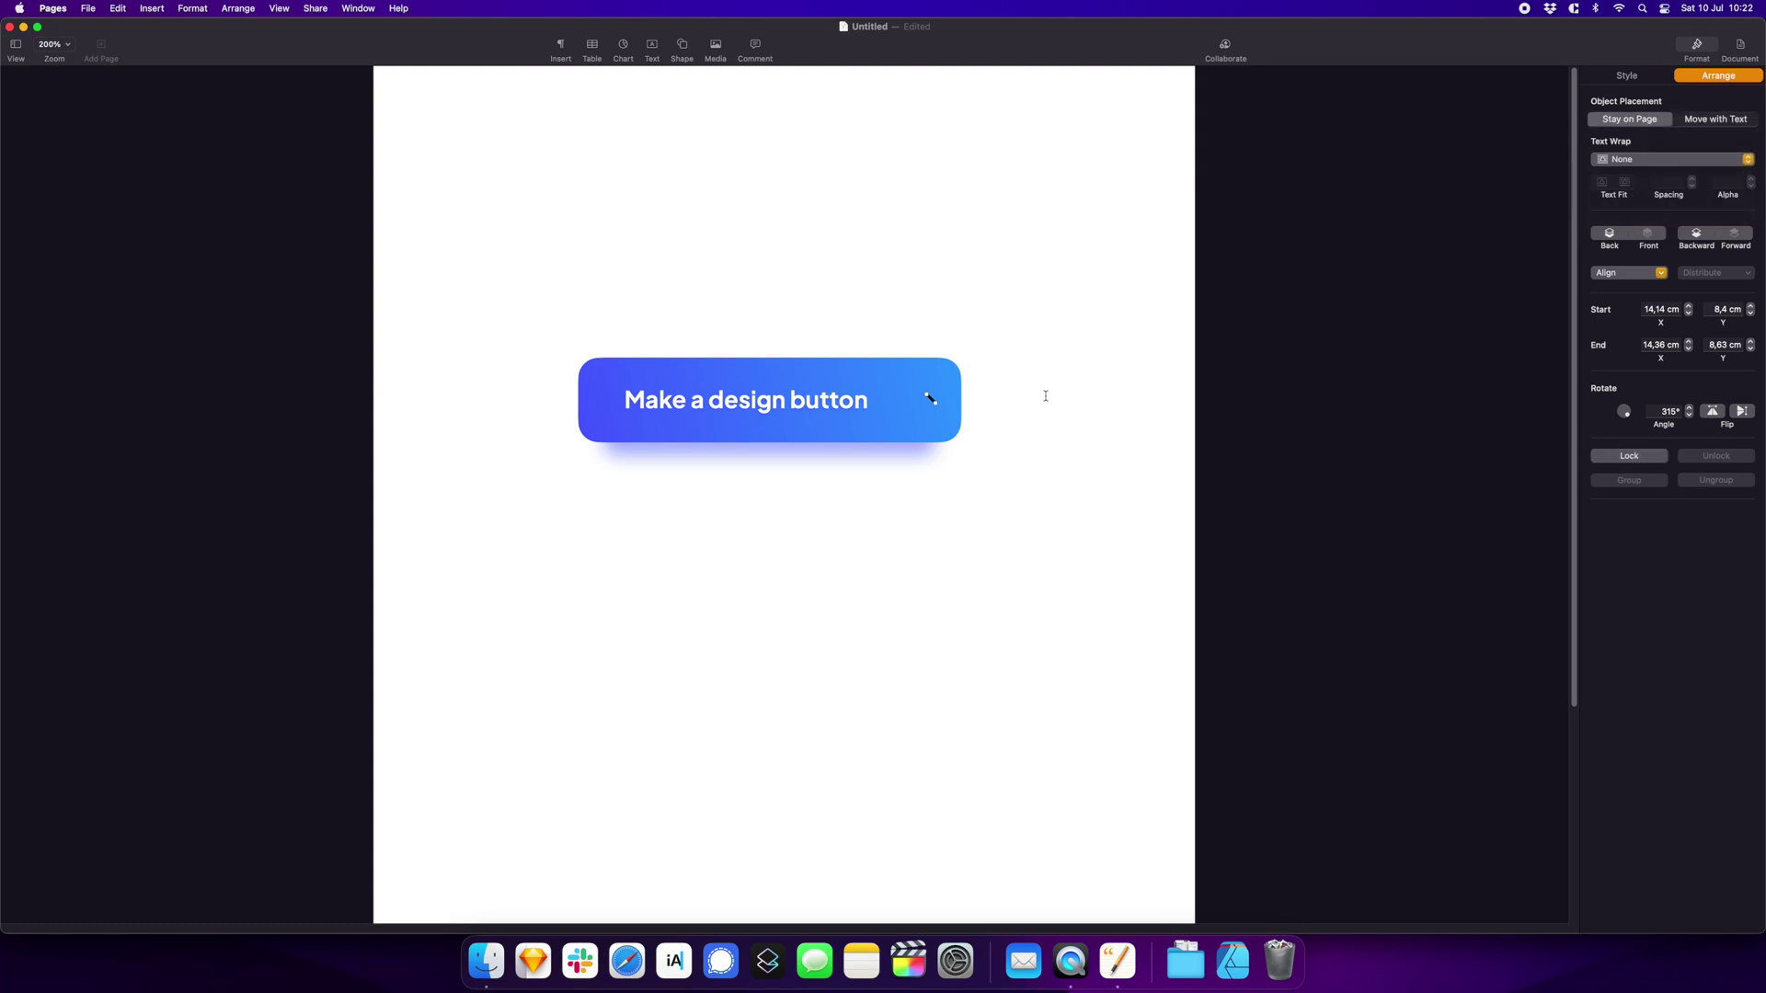
At 400% zoom, copy the line and angle the second stroke into a chevron
click(65, 58)
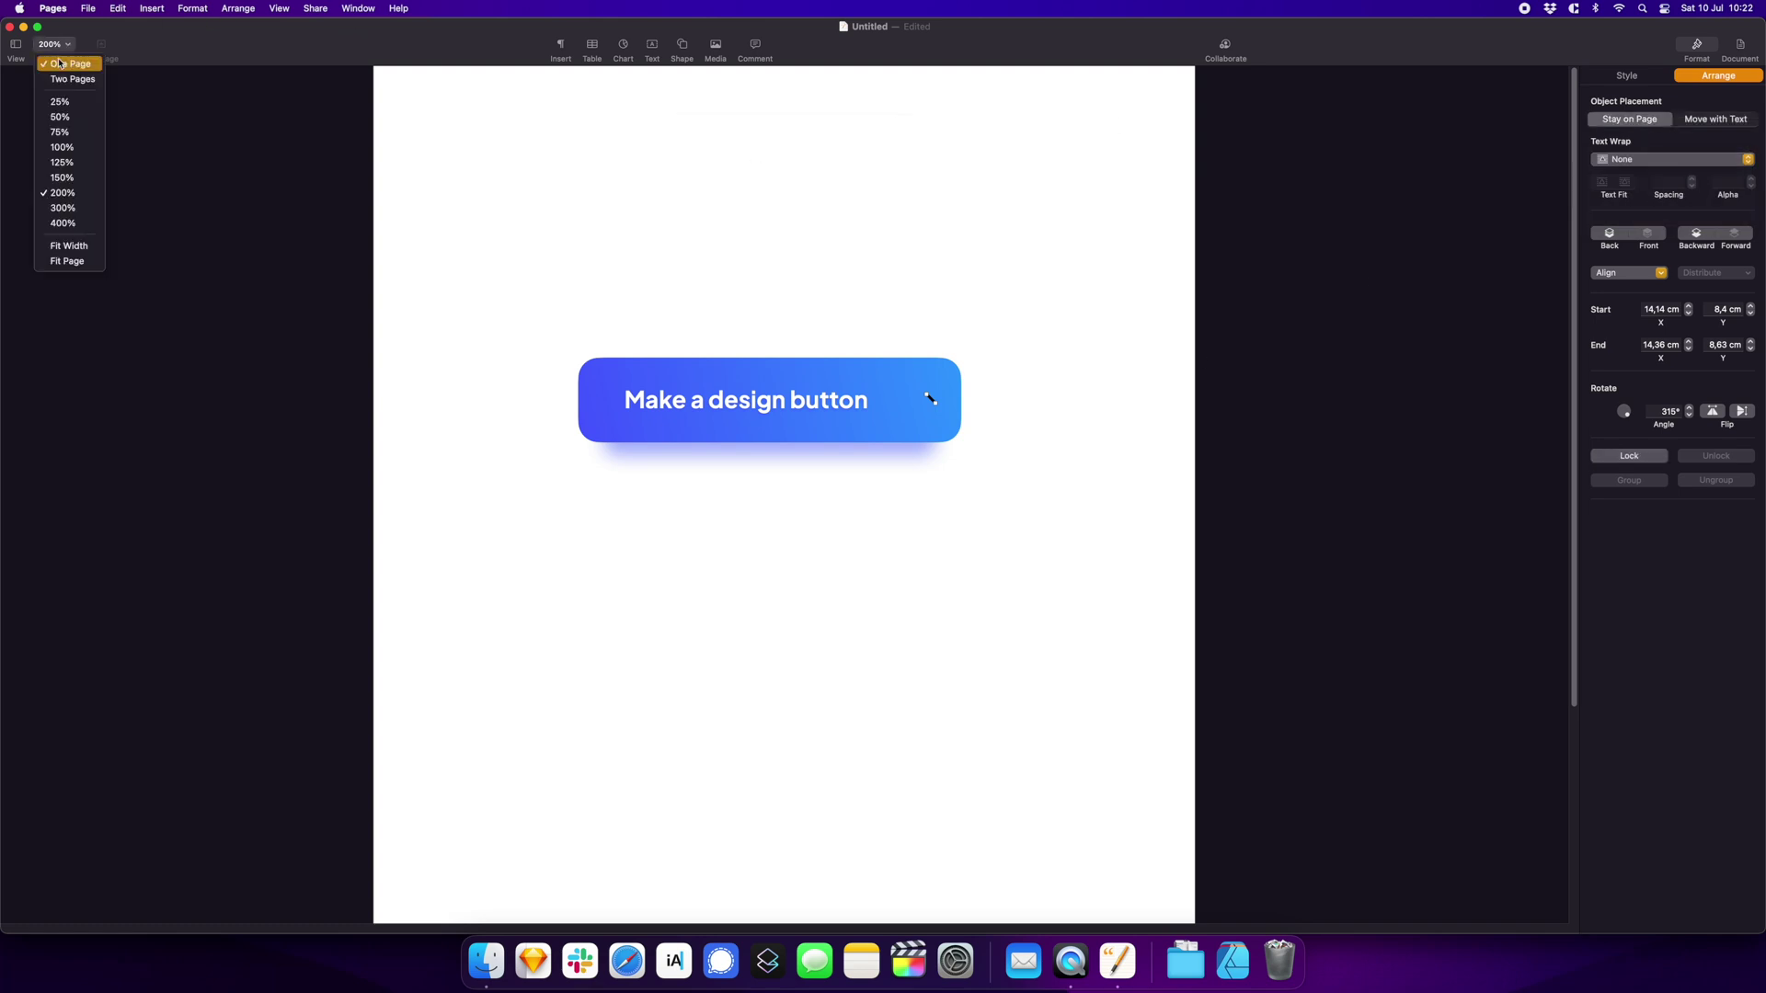
click(69, 220)
scroll(1036, 276, up, 5)
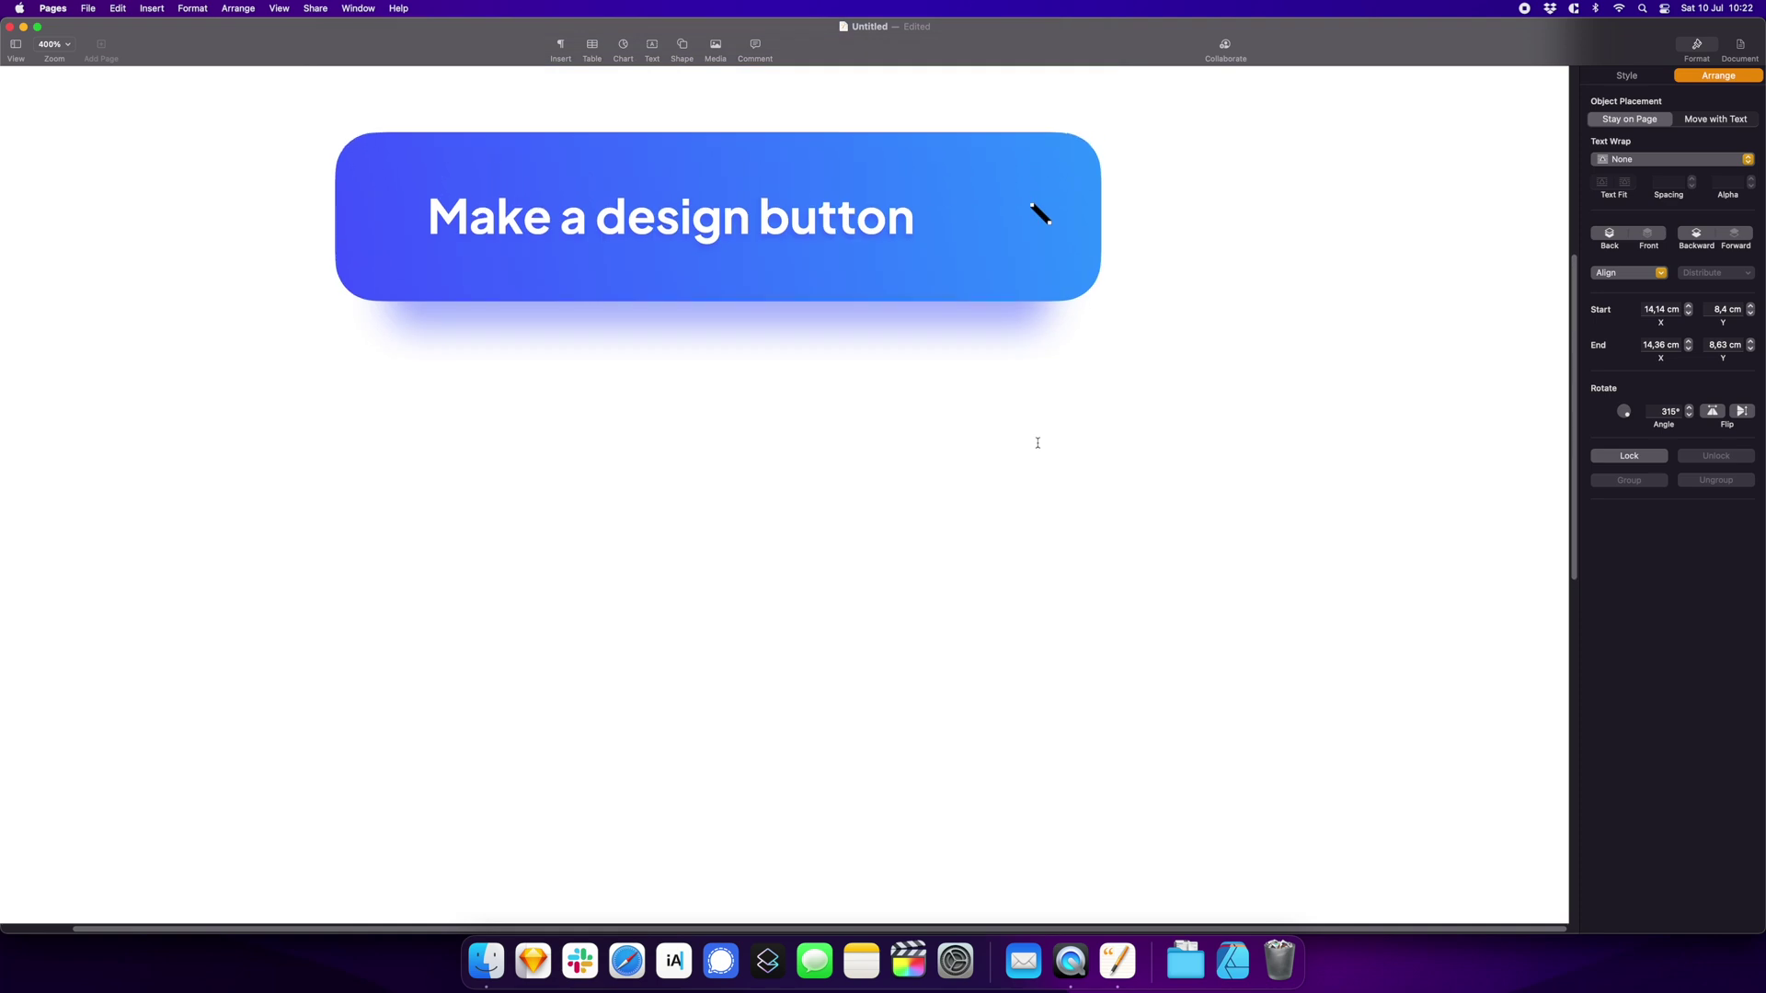
mouse_move(1044, 439)
mouse_down()
mouse_move(1012, 430)
mouse_move(1035, 456)
mouse_up()
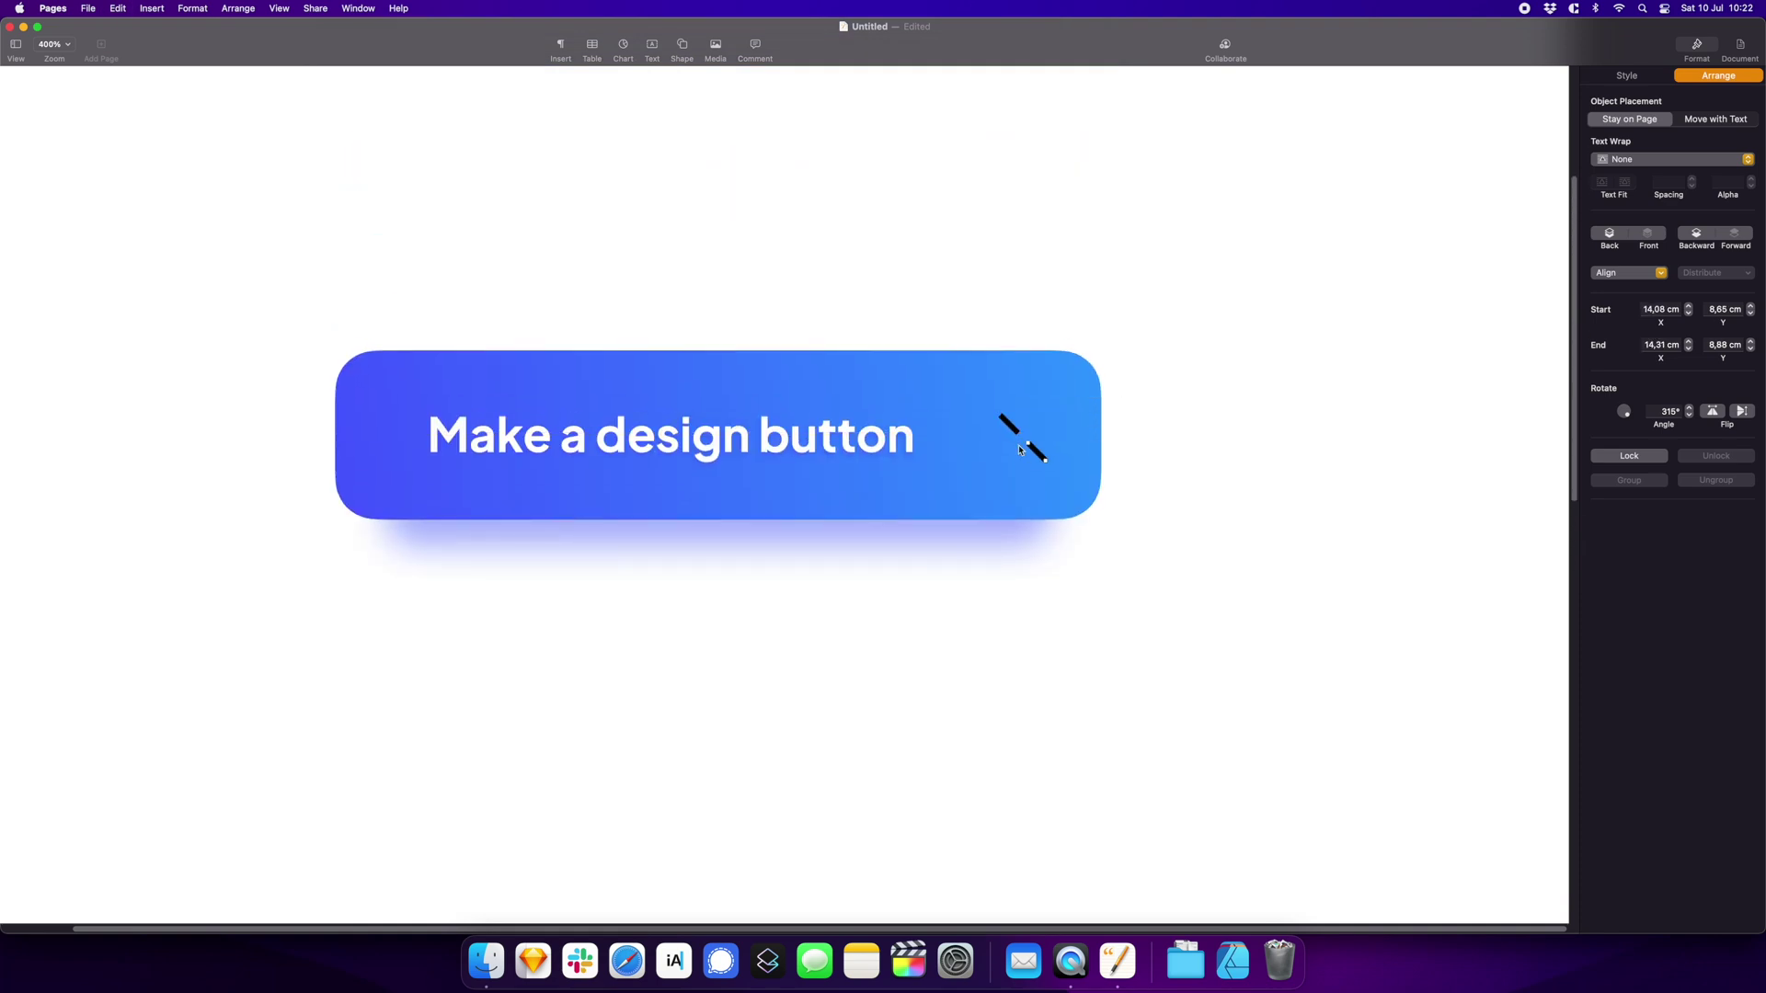
right_click(1039, 451)
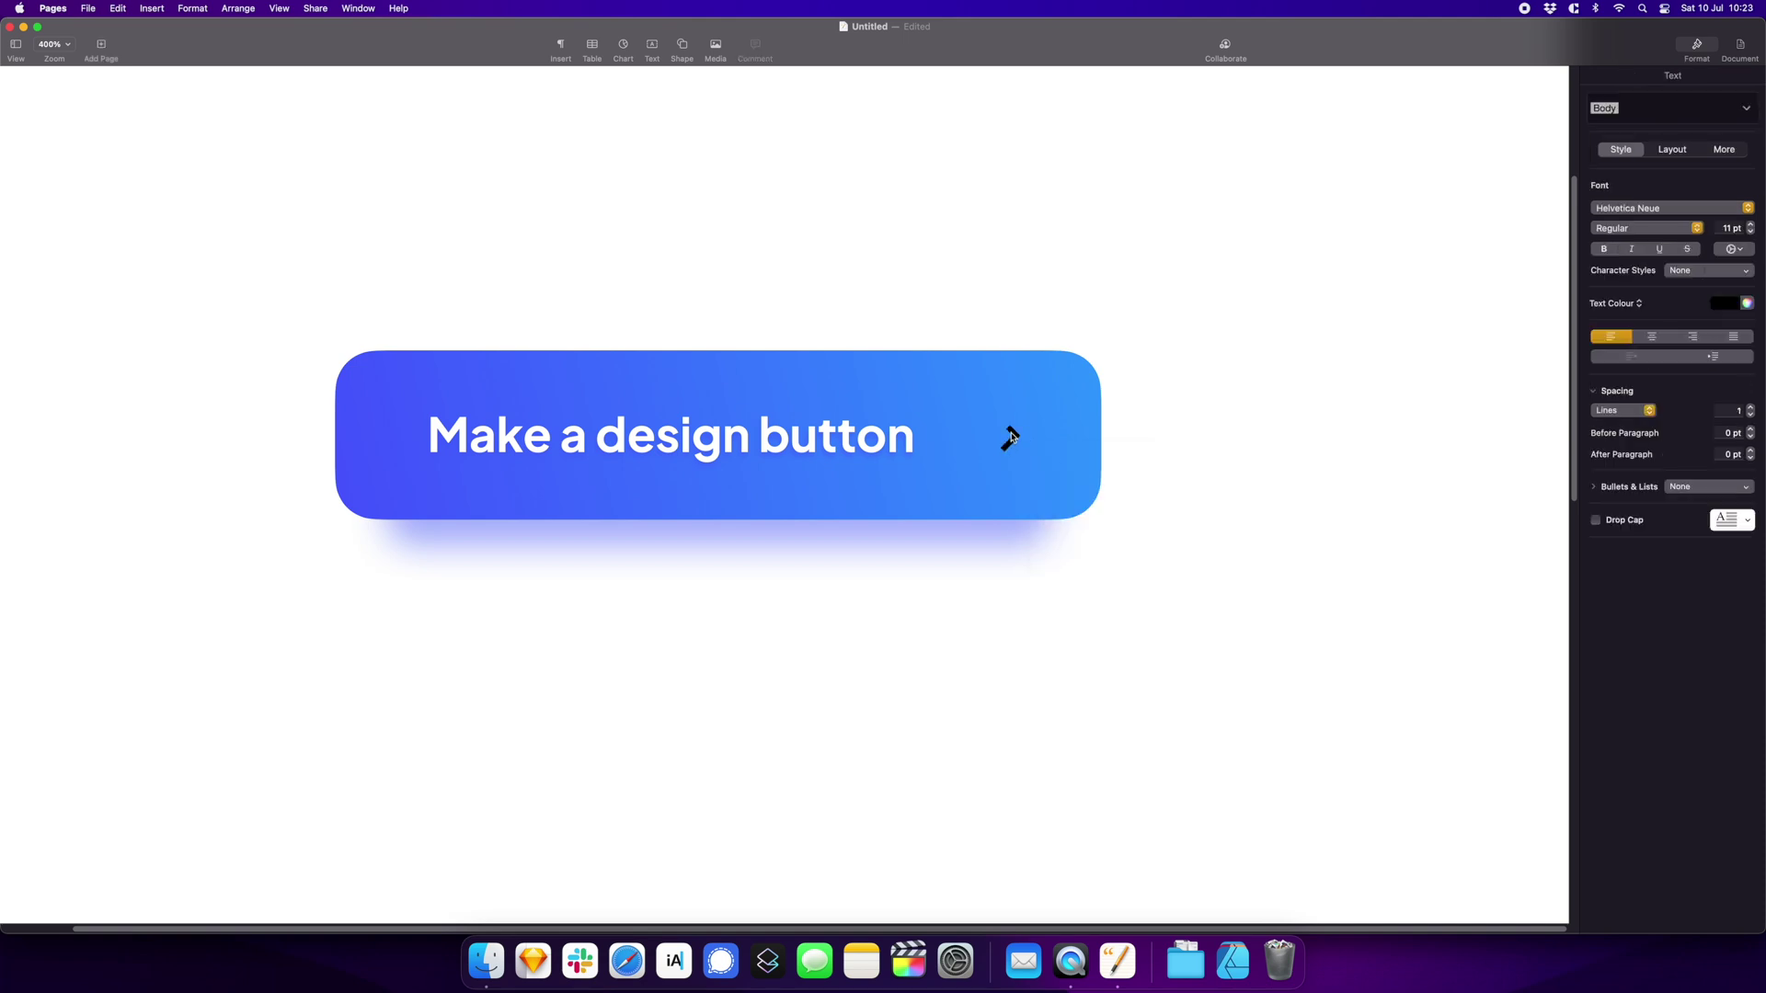
drag(1009, 438, 1003, 425)
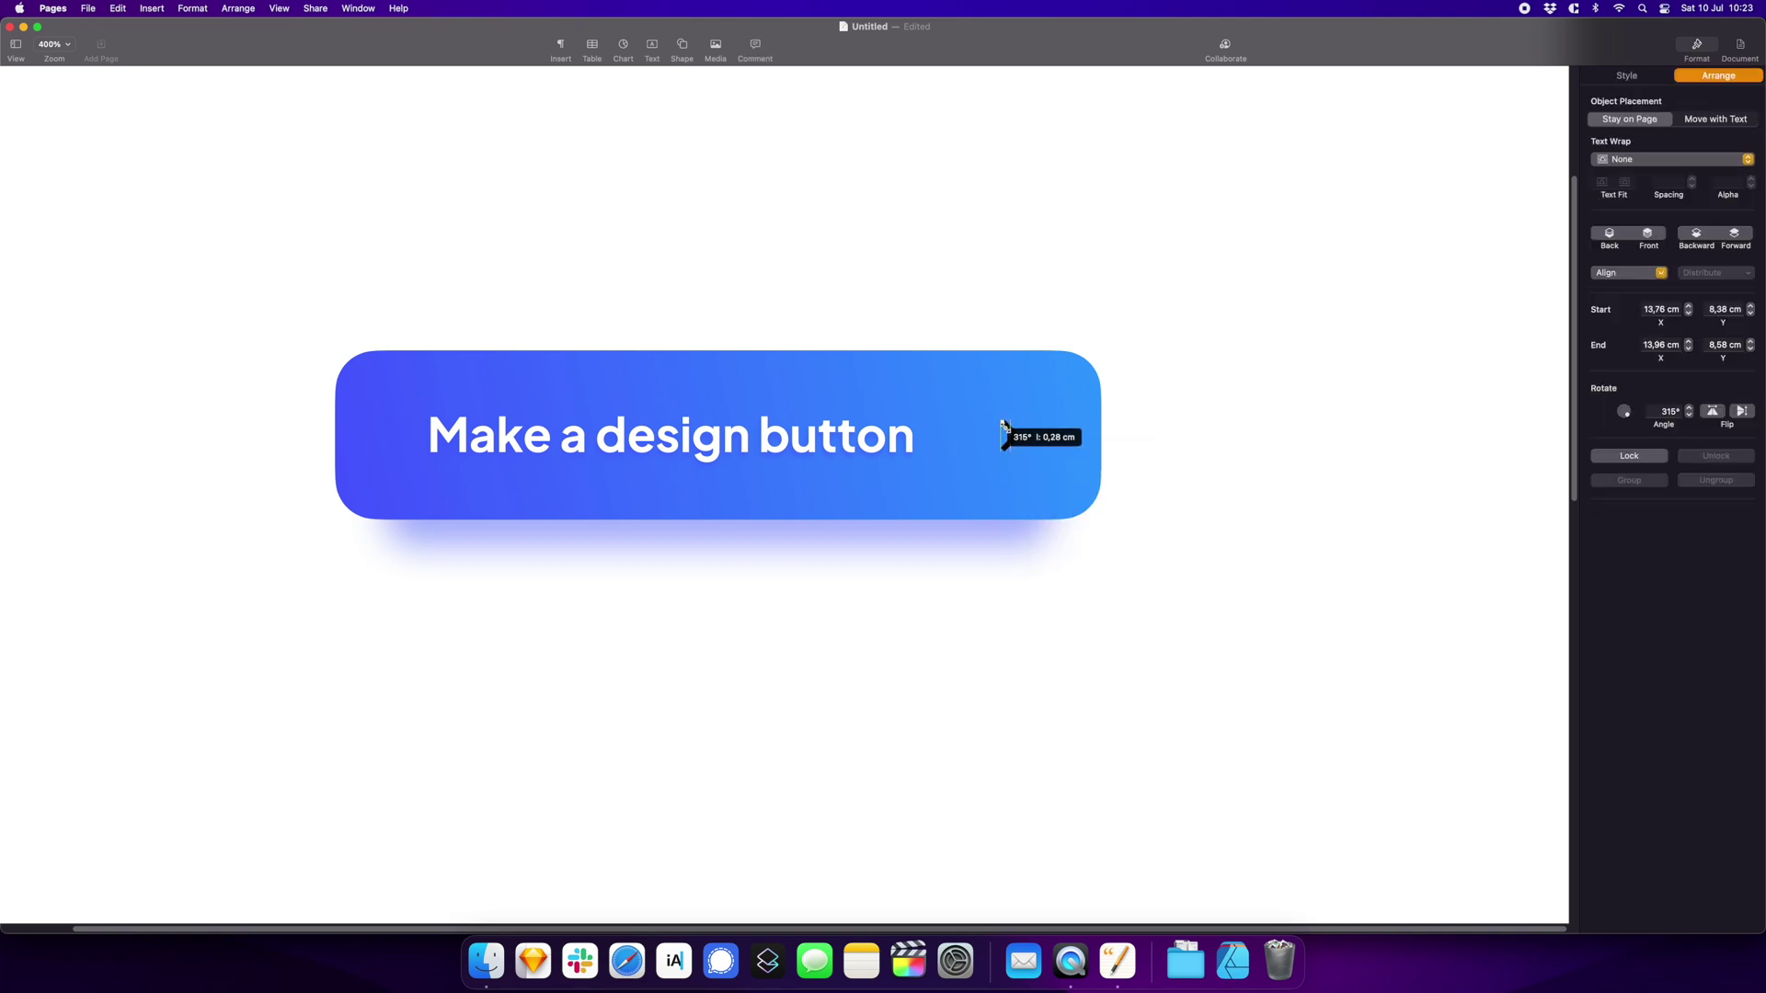
click(1184, 469)
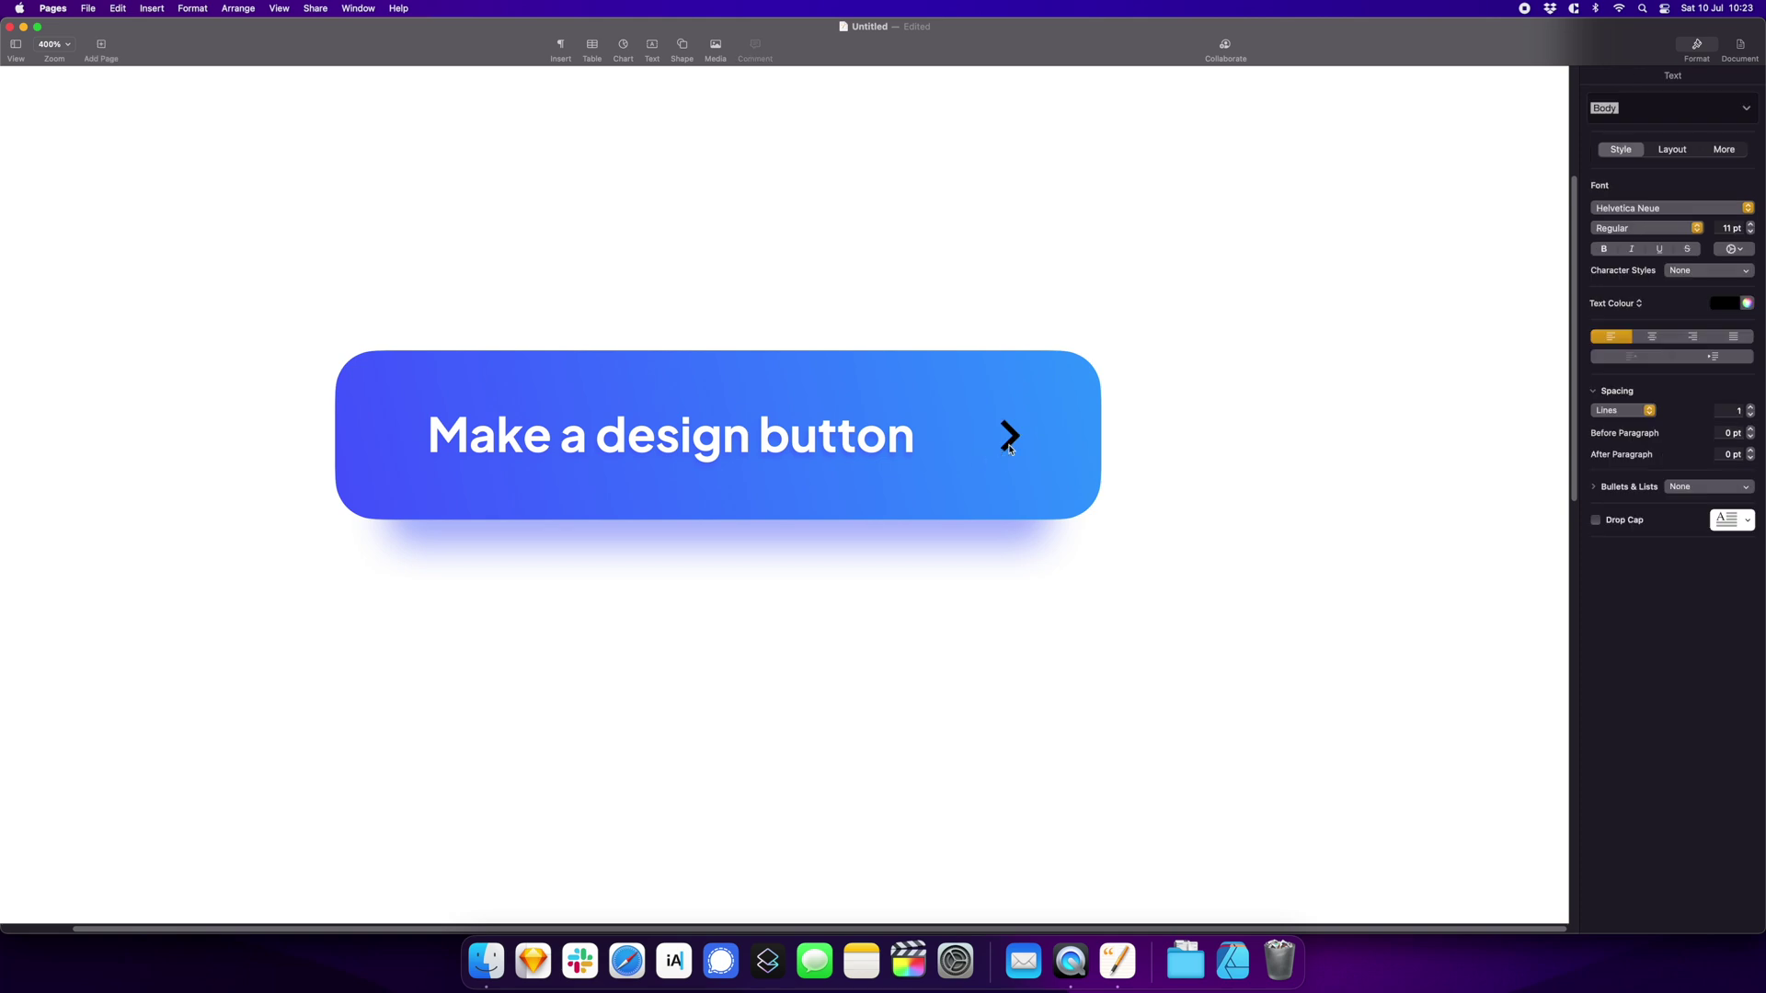
Set the chevron line's stroke colour to white
click(1010, 438)
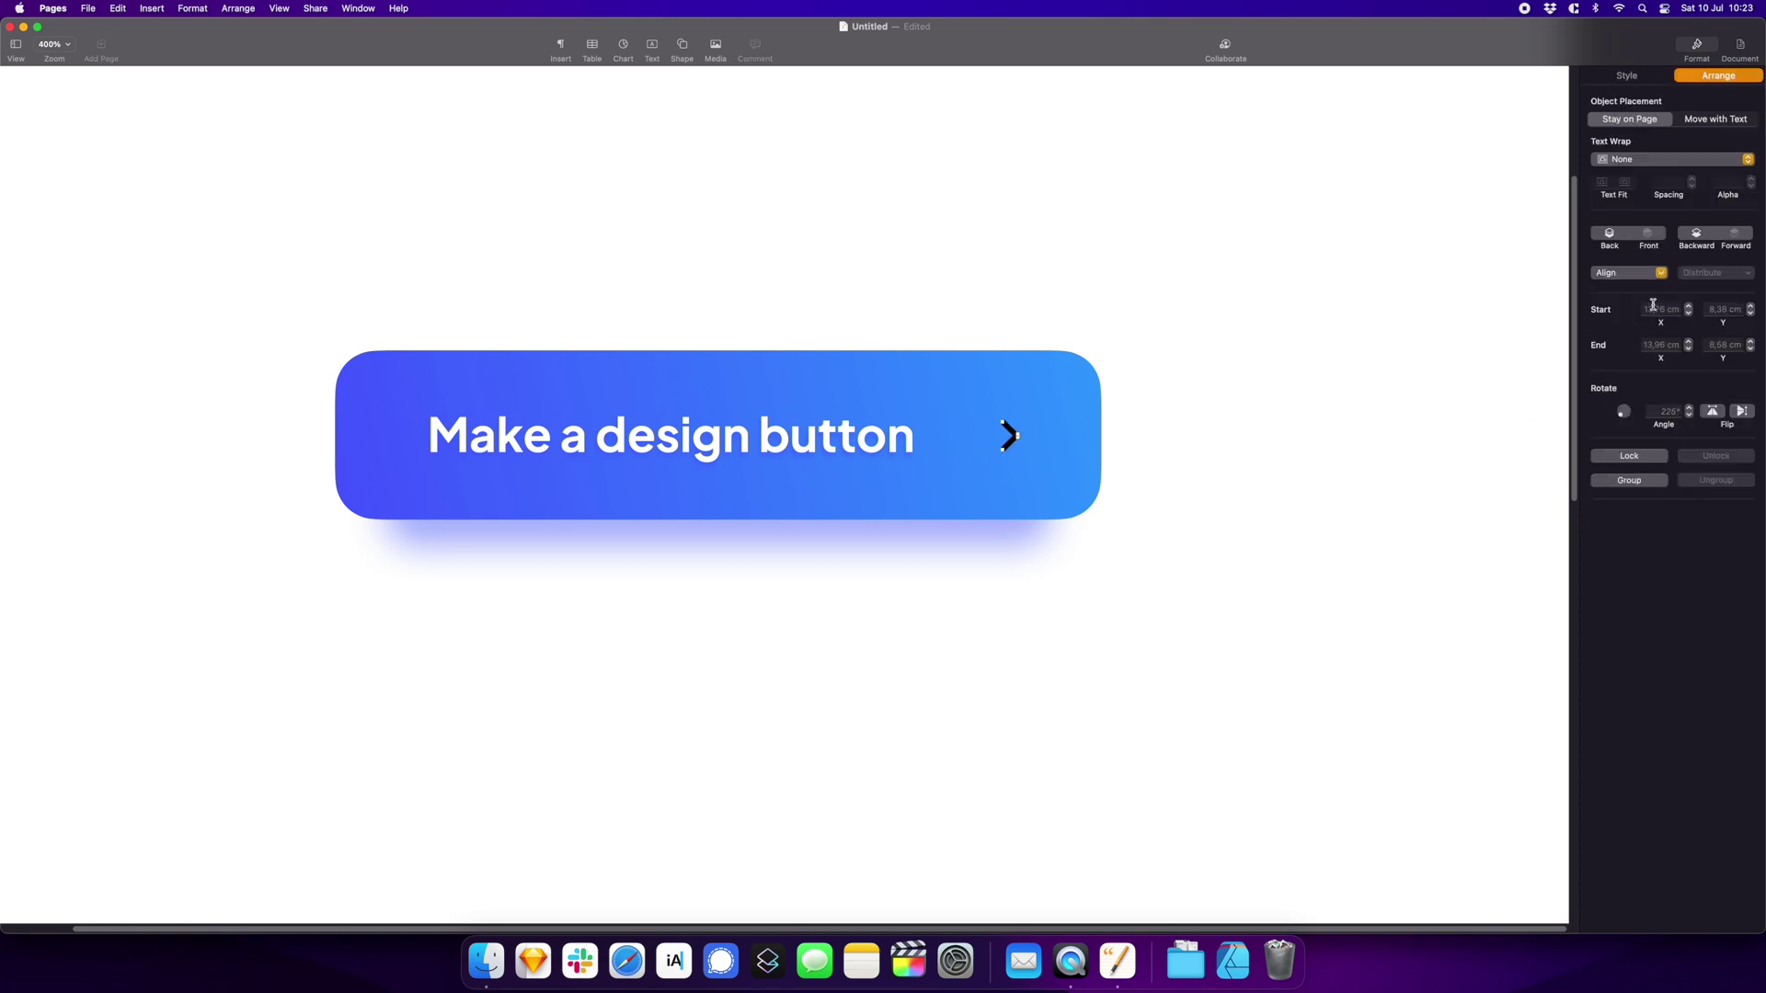
click(1629, 74)
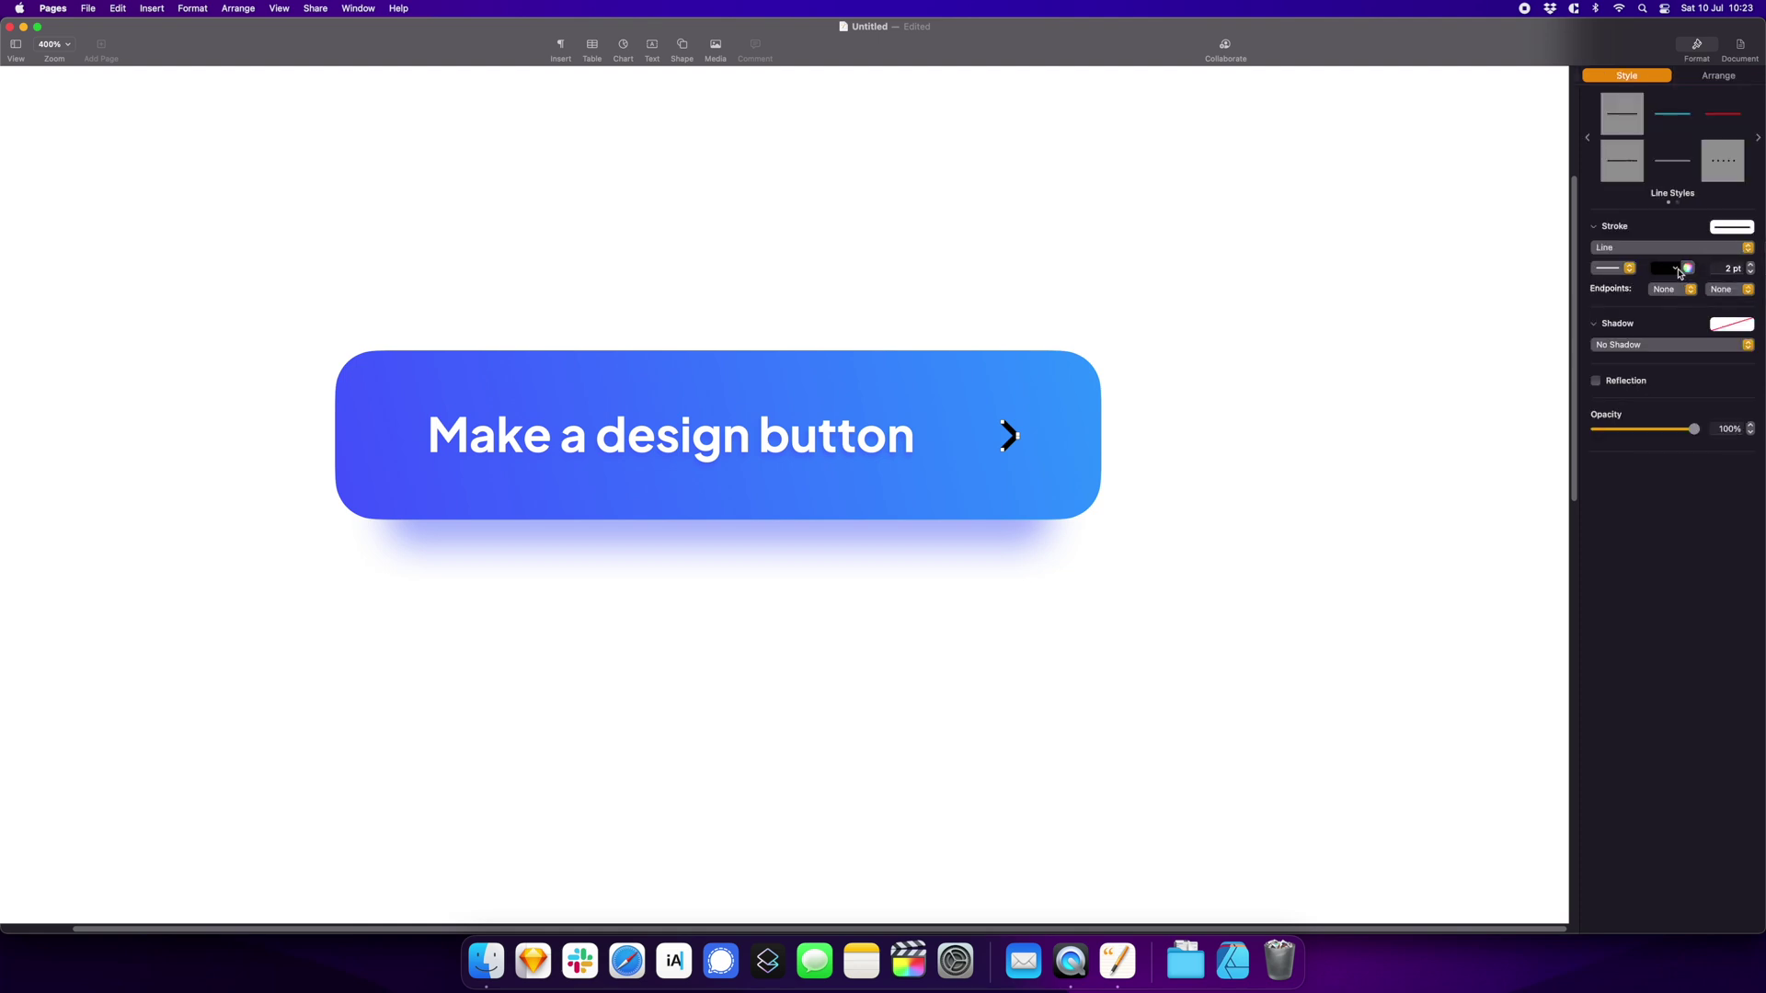
click(1678, 271)
click(1607, 362)
Group the two chevron lines and nudge the arrow into place after the label
right_click(1013, 440)
click(1063, 449)
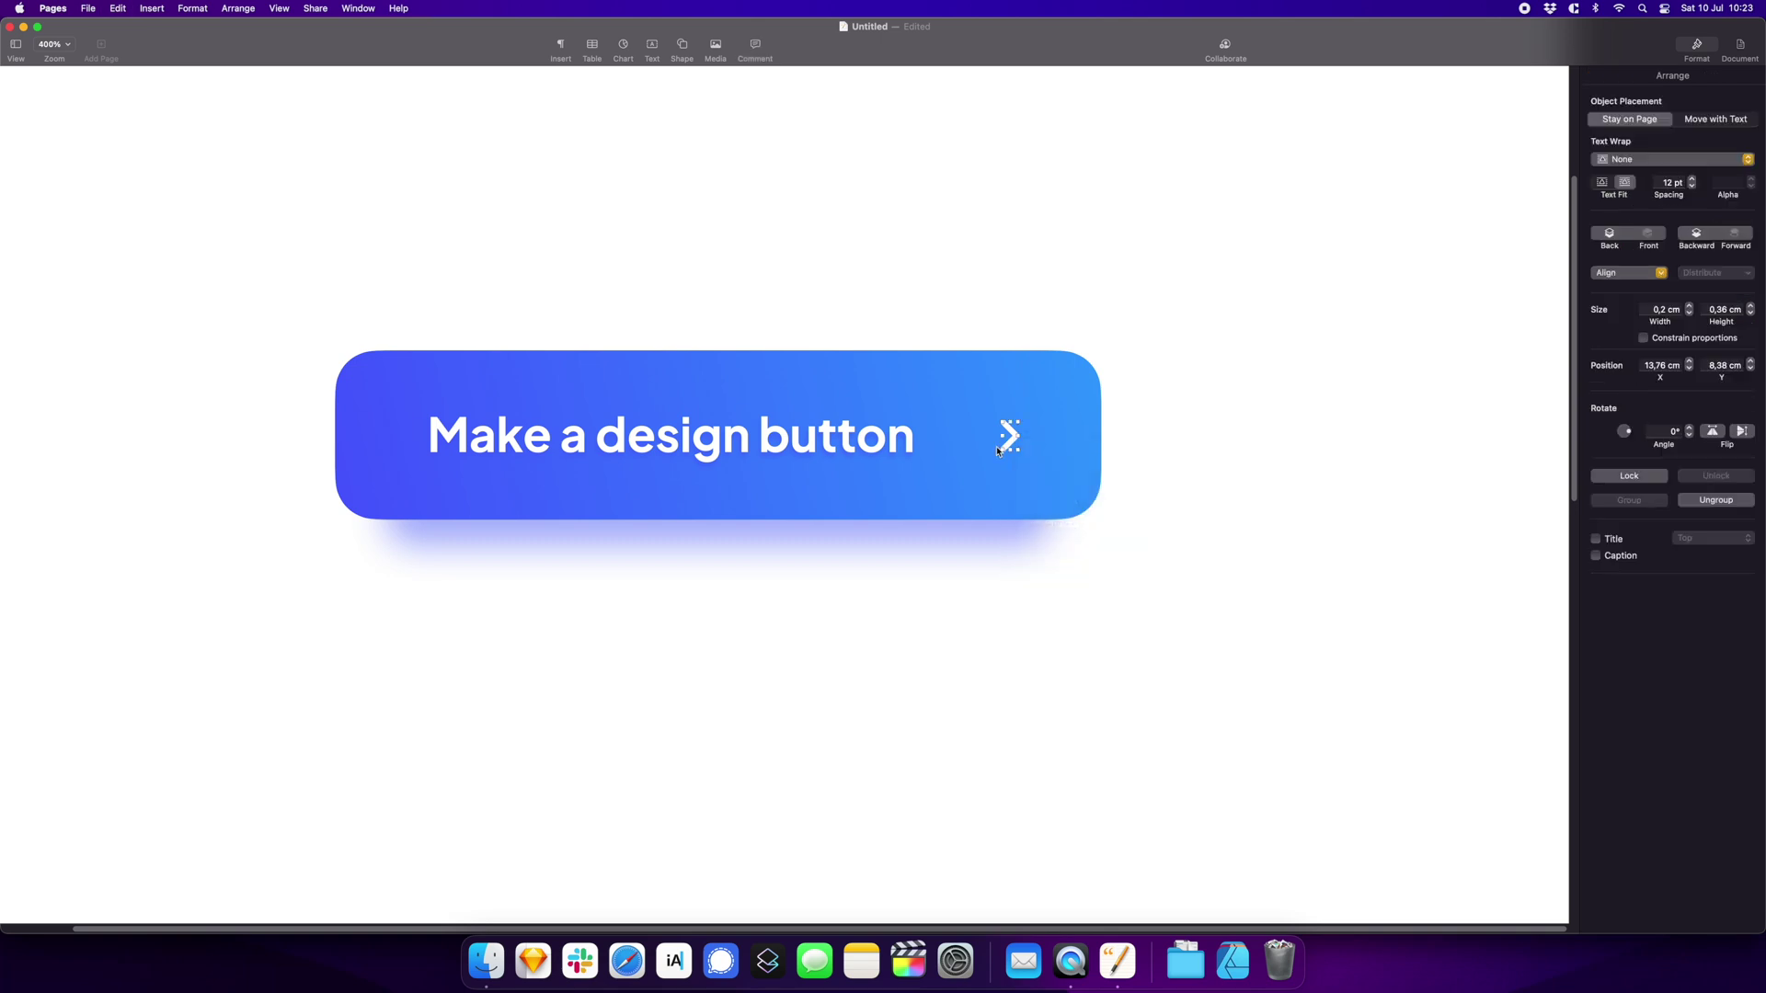
drag(1013, 440, 930, 447)
key(Down)
key(shift+Right)
key(Right)
key(Right)
key(Right)
key(Right)
Deselect the chevron and zoom out to 125% to see the whole page
click(719, 437)
click(181, 111)
click(56, 43)
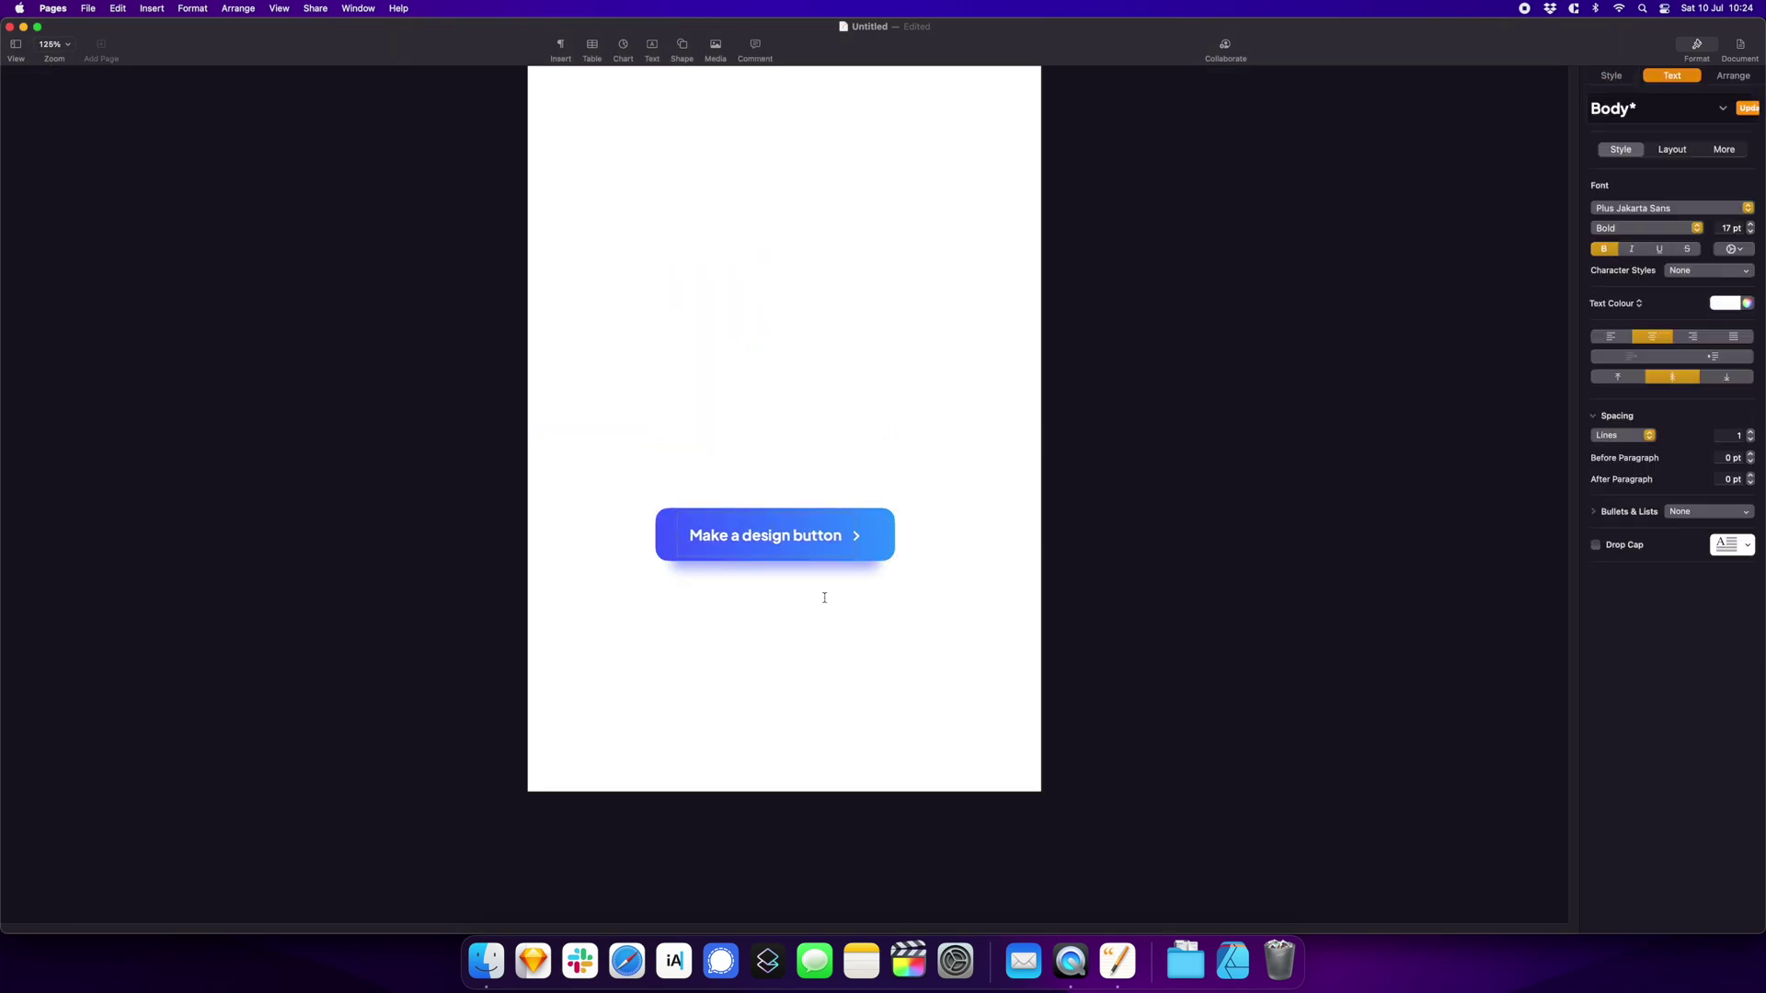
Leave label editing and select the gradient button shape
click(824, 598)
click(1028, 707)
click(773, 514)
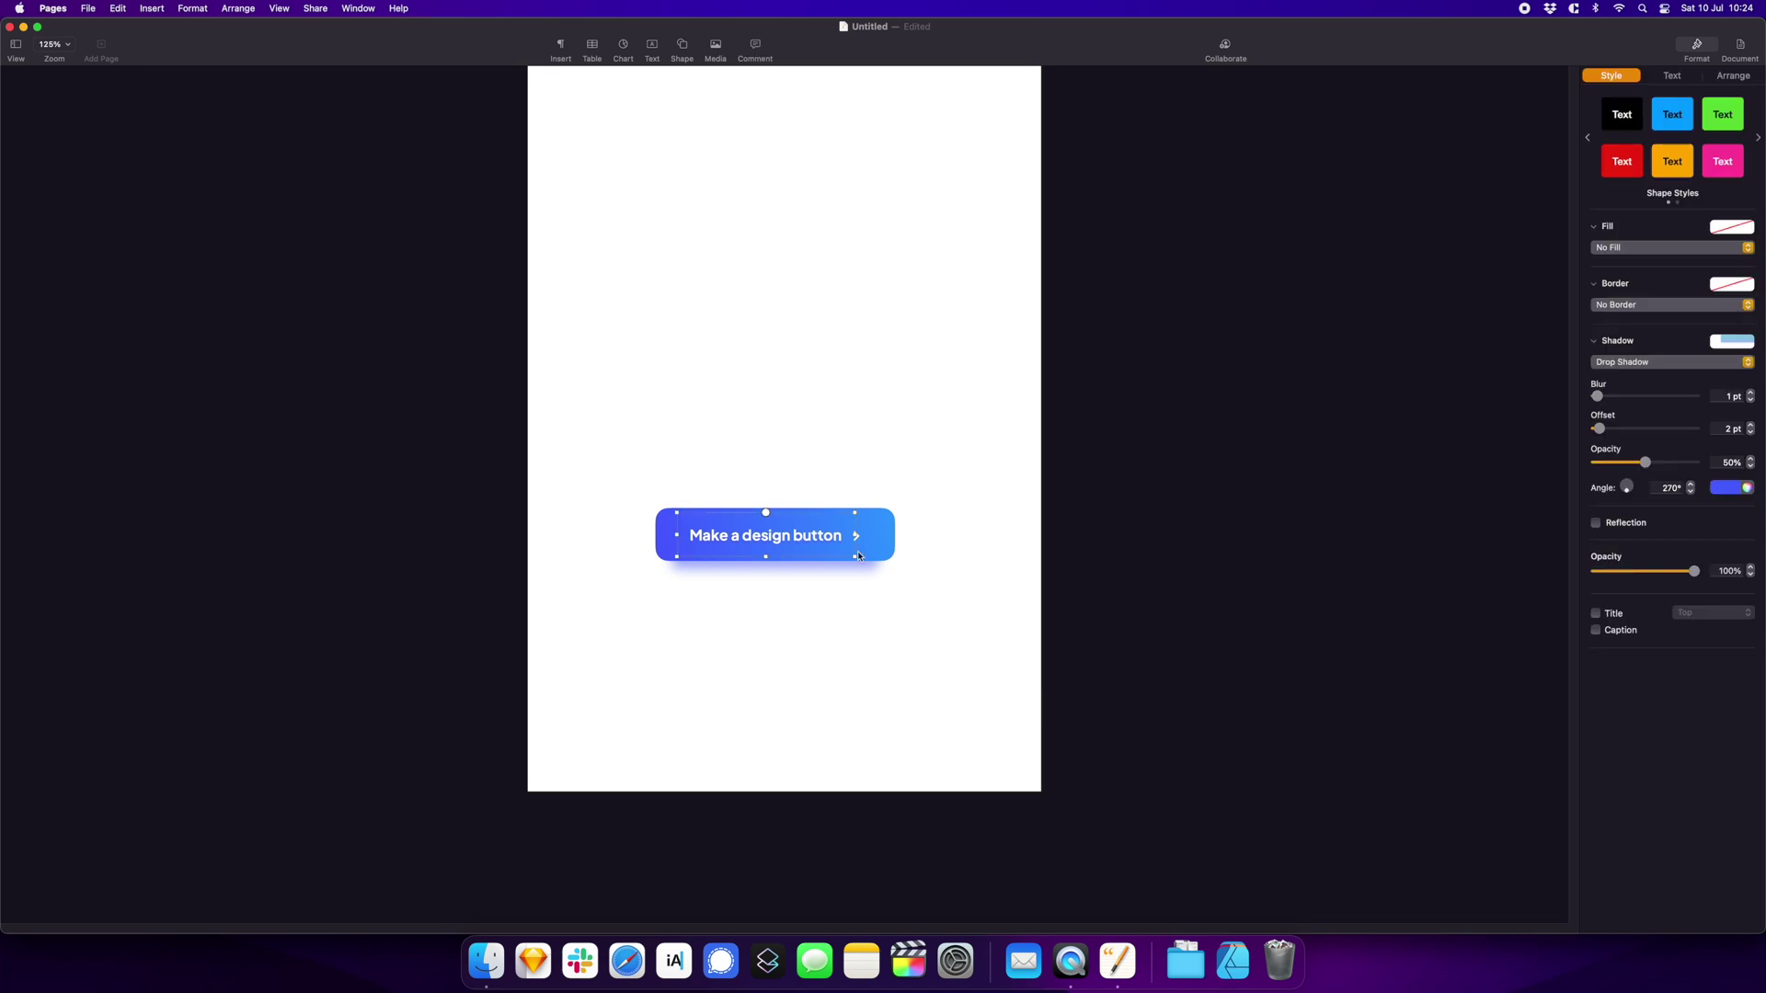
click(579, 118)
click(773, 509)
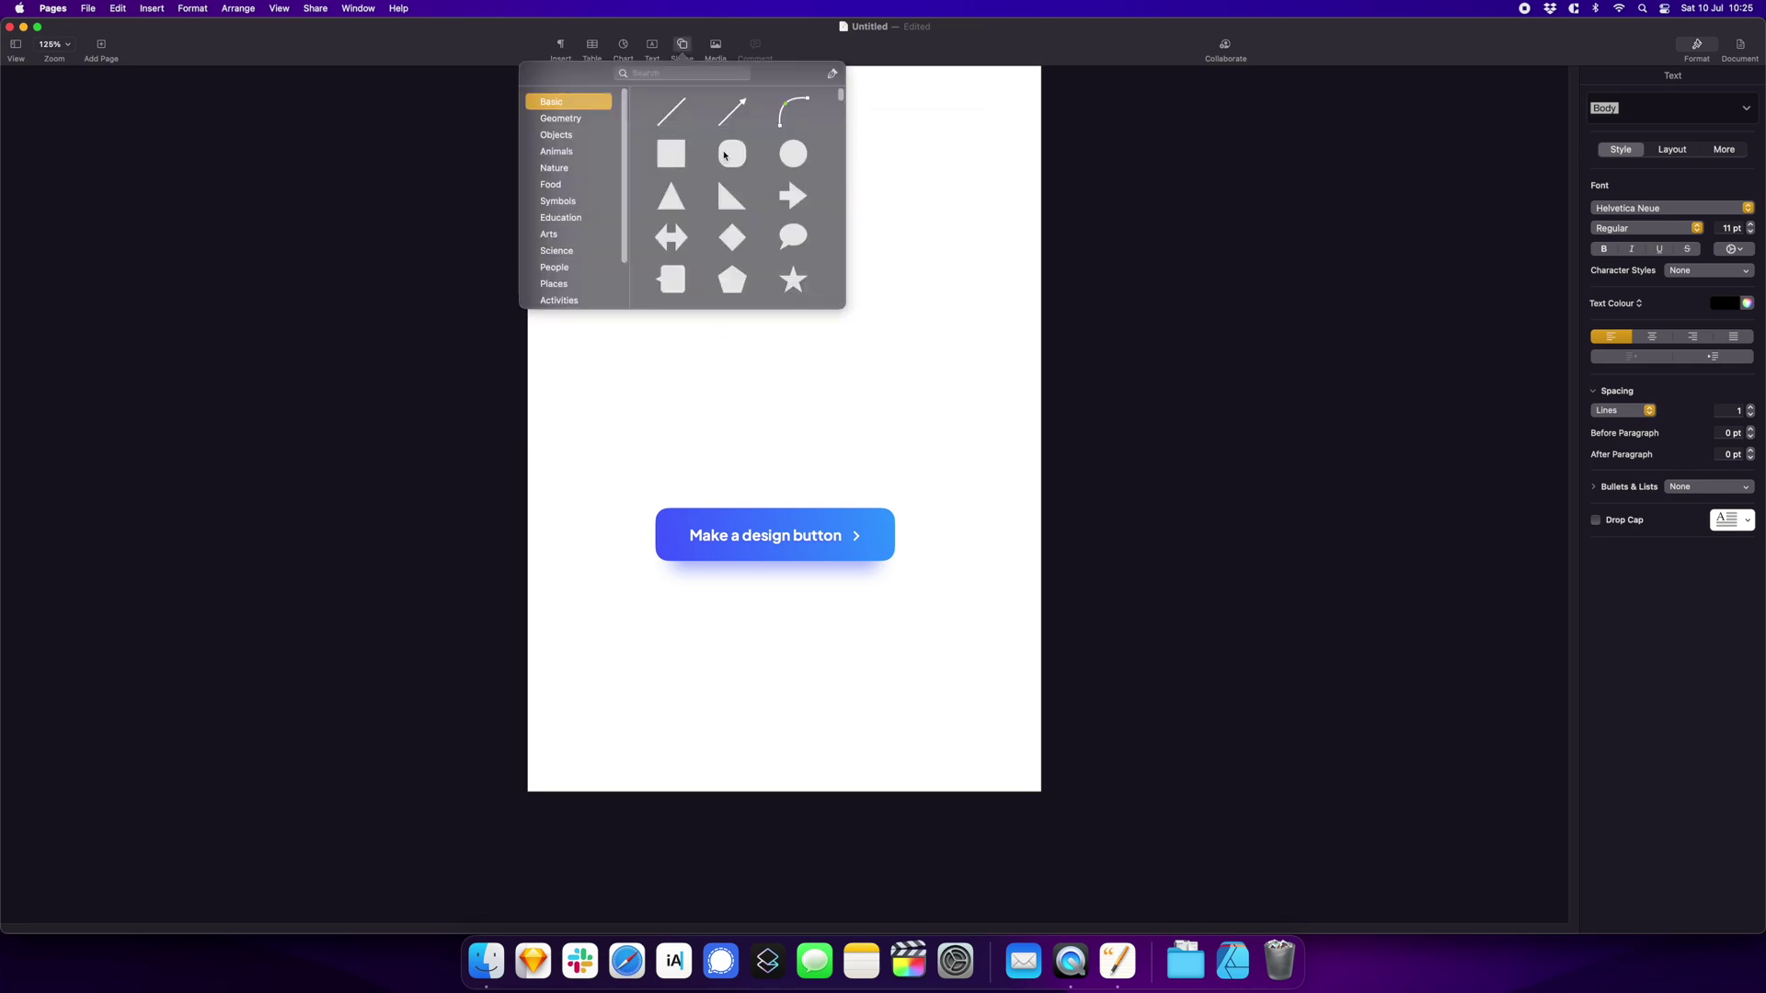
Insert a rounded square, move it onto the button's left side, and set Text Wrap to None
click(733, 155)
drag(781, 168, 670, 635)
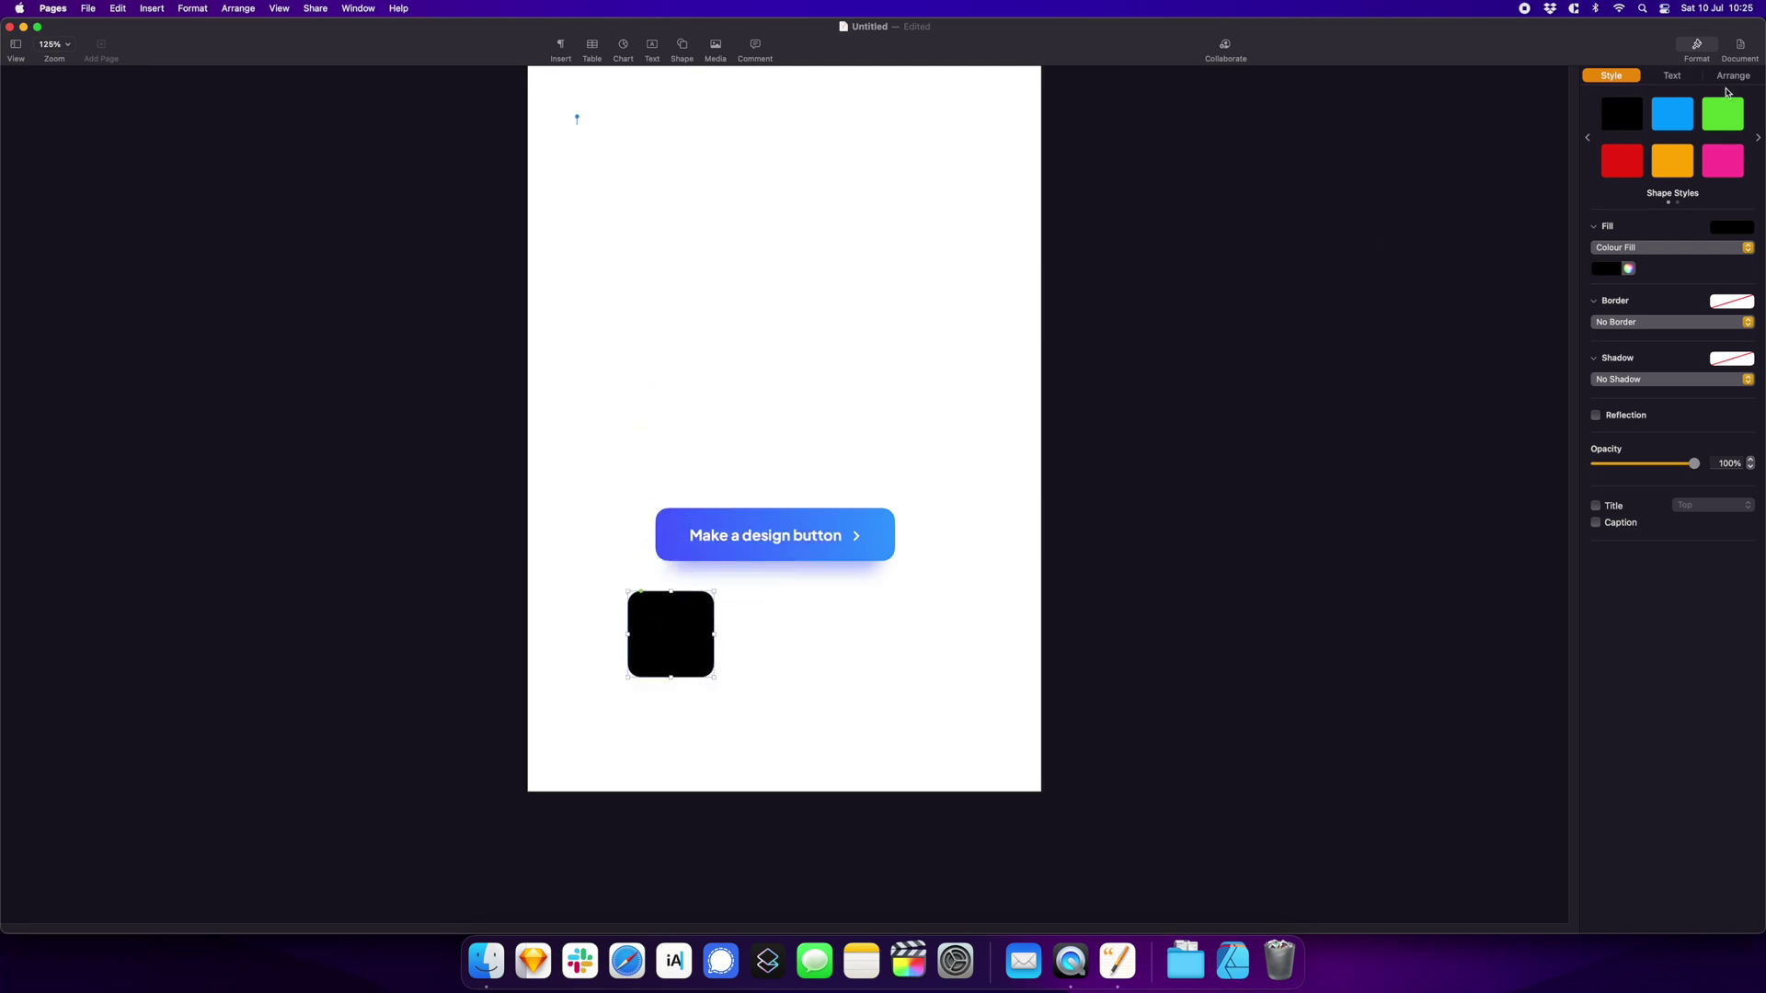
click(1733, 77)
click(1673, 159)
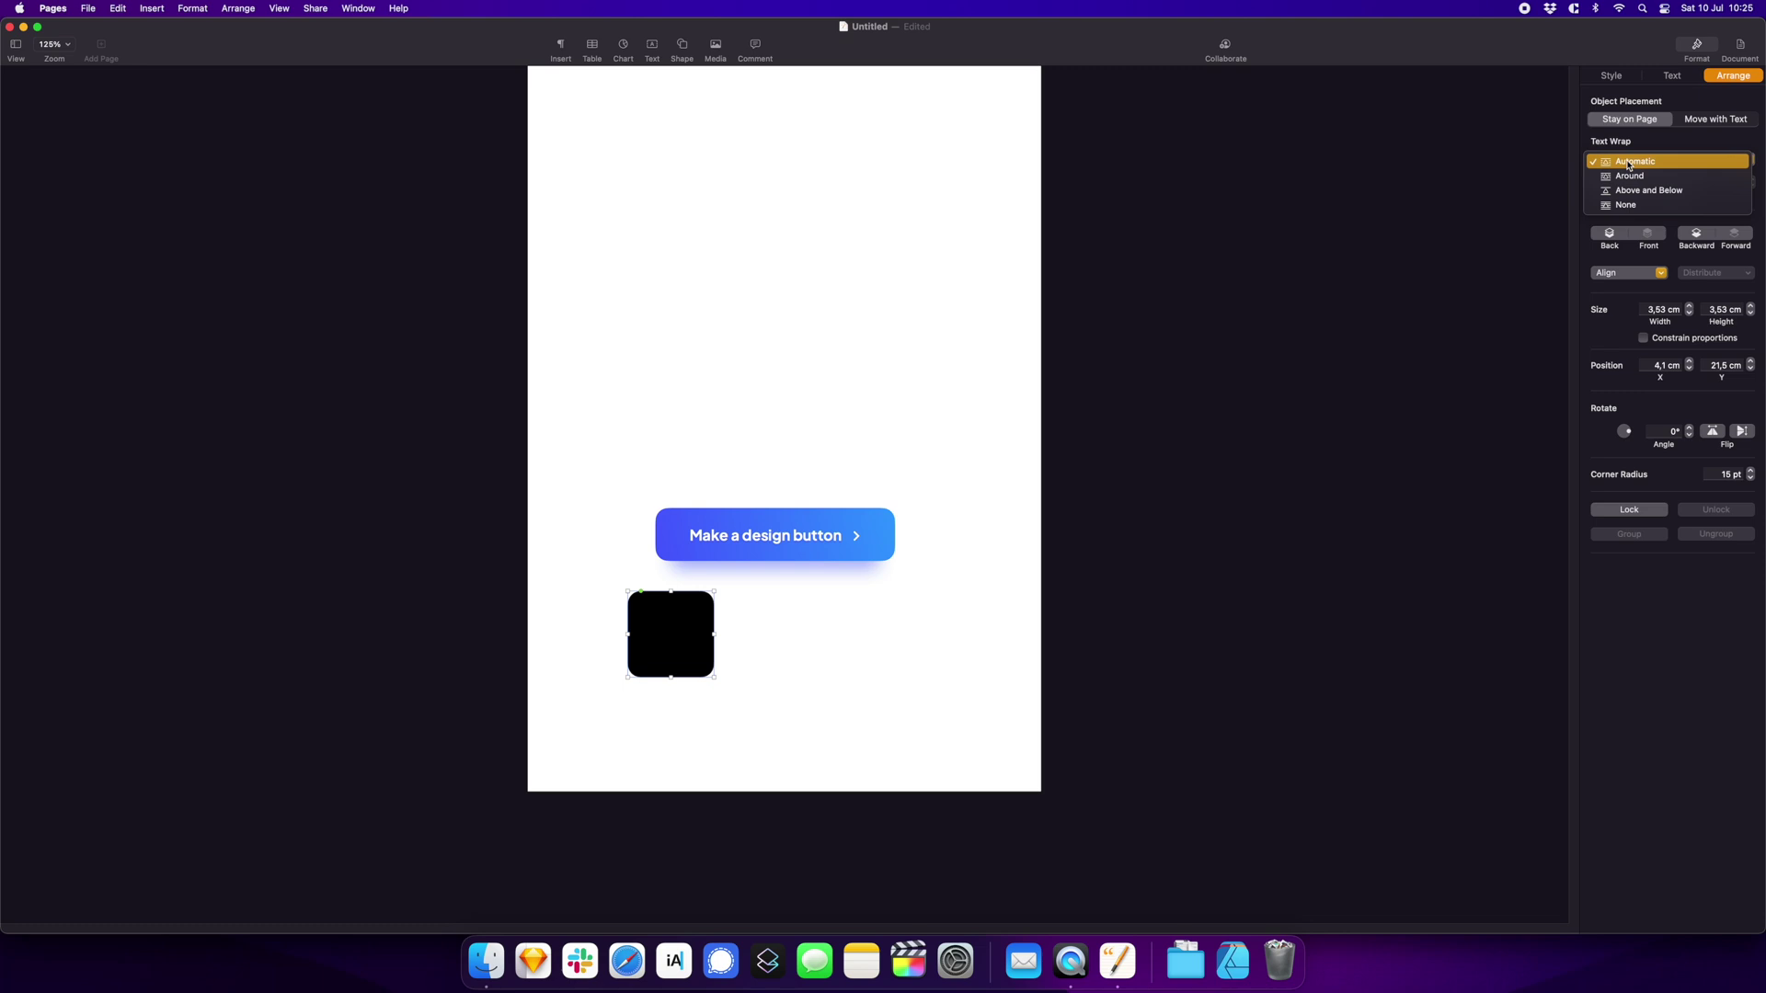
click(1670, 205)
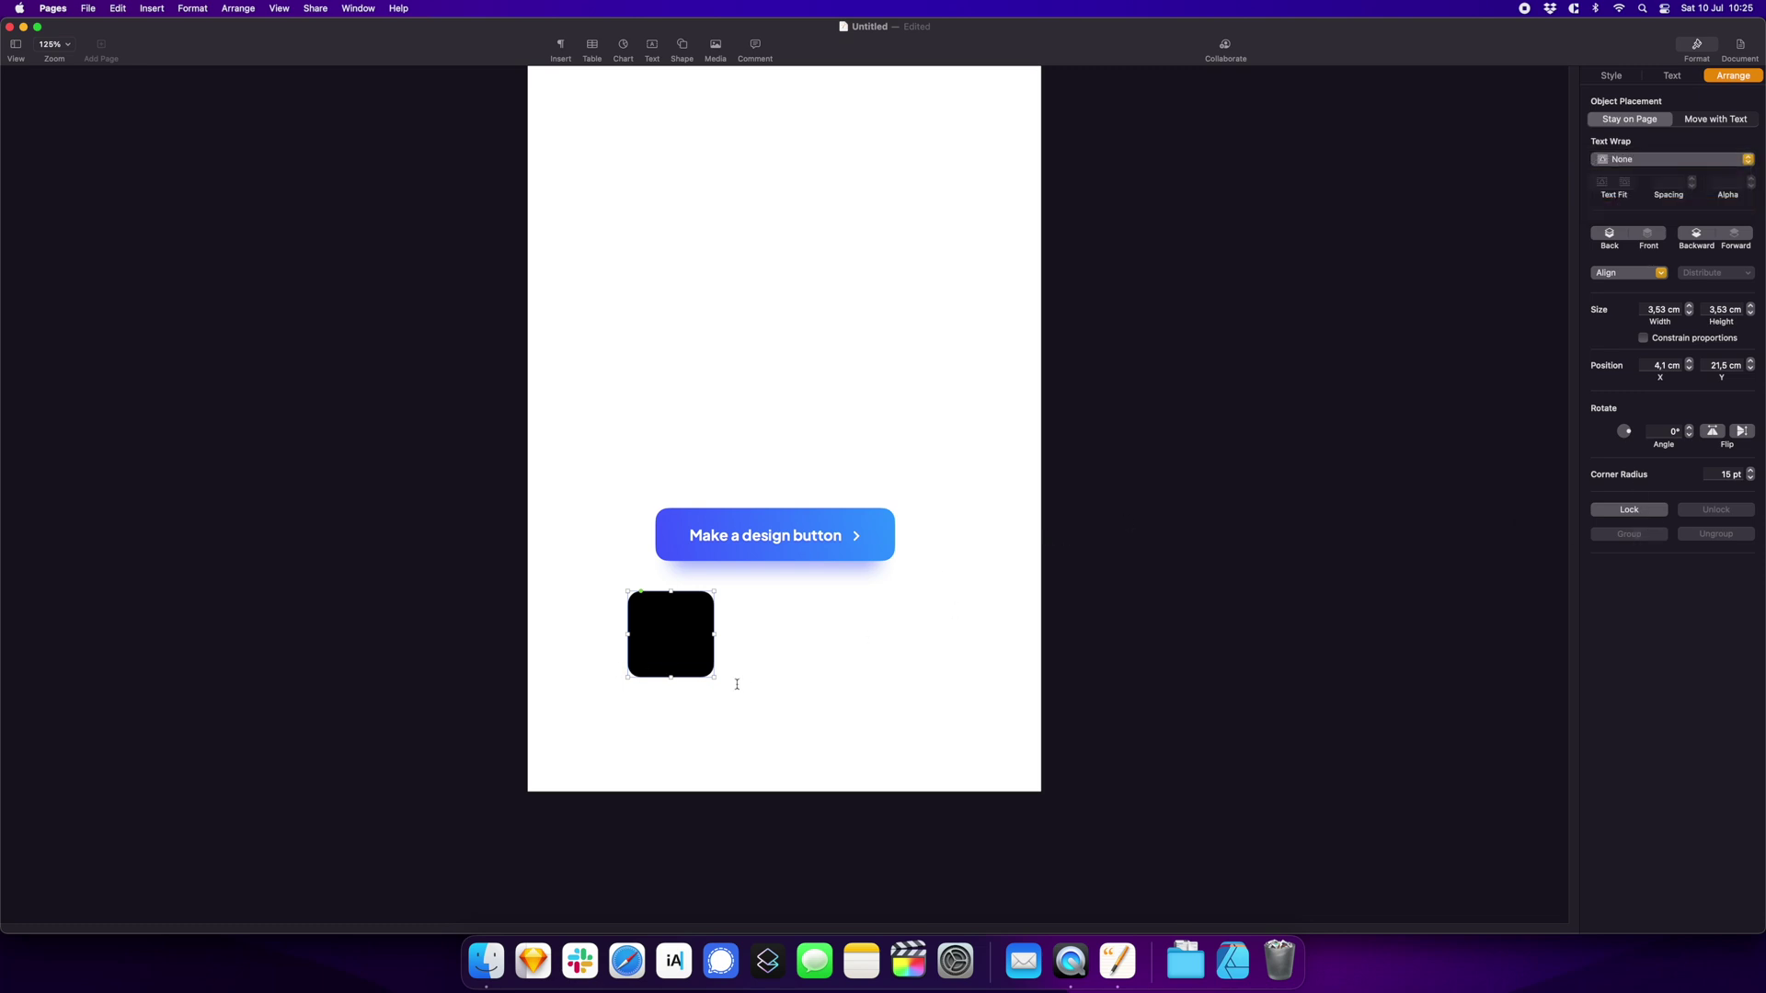
Give the square a Drop Shadow and a white fill
click(1612, 76)
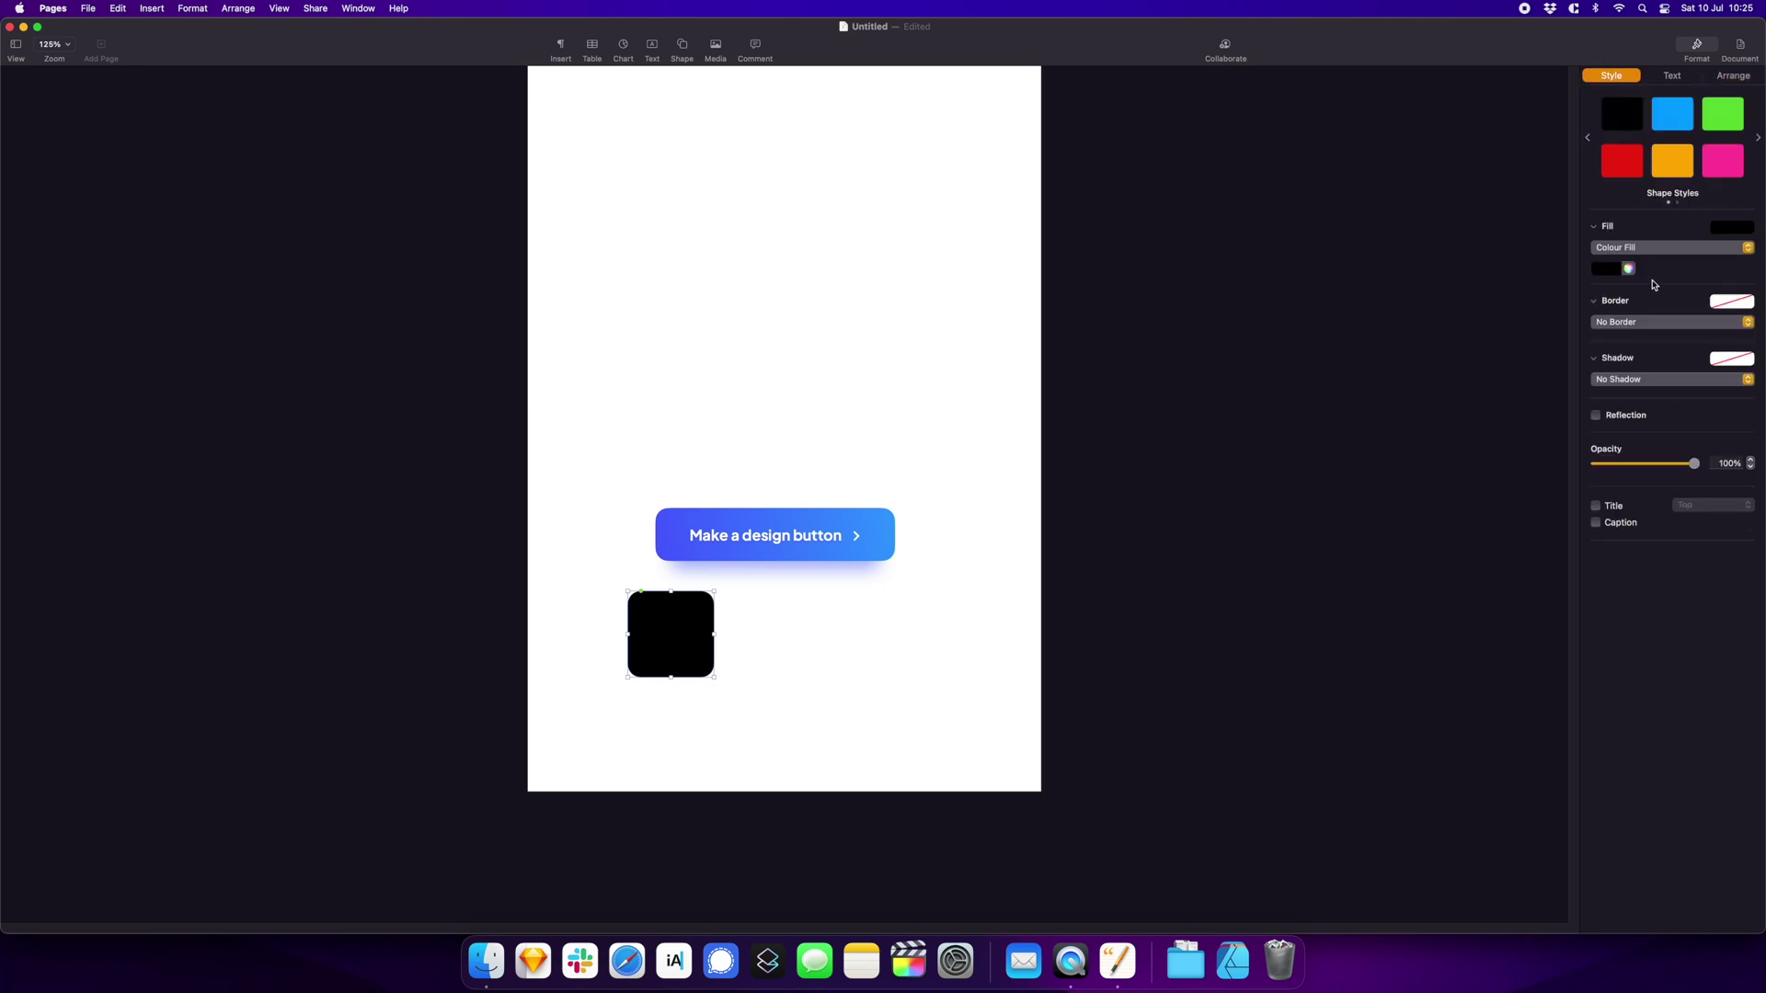
click(1660, 379)
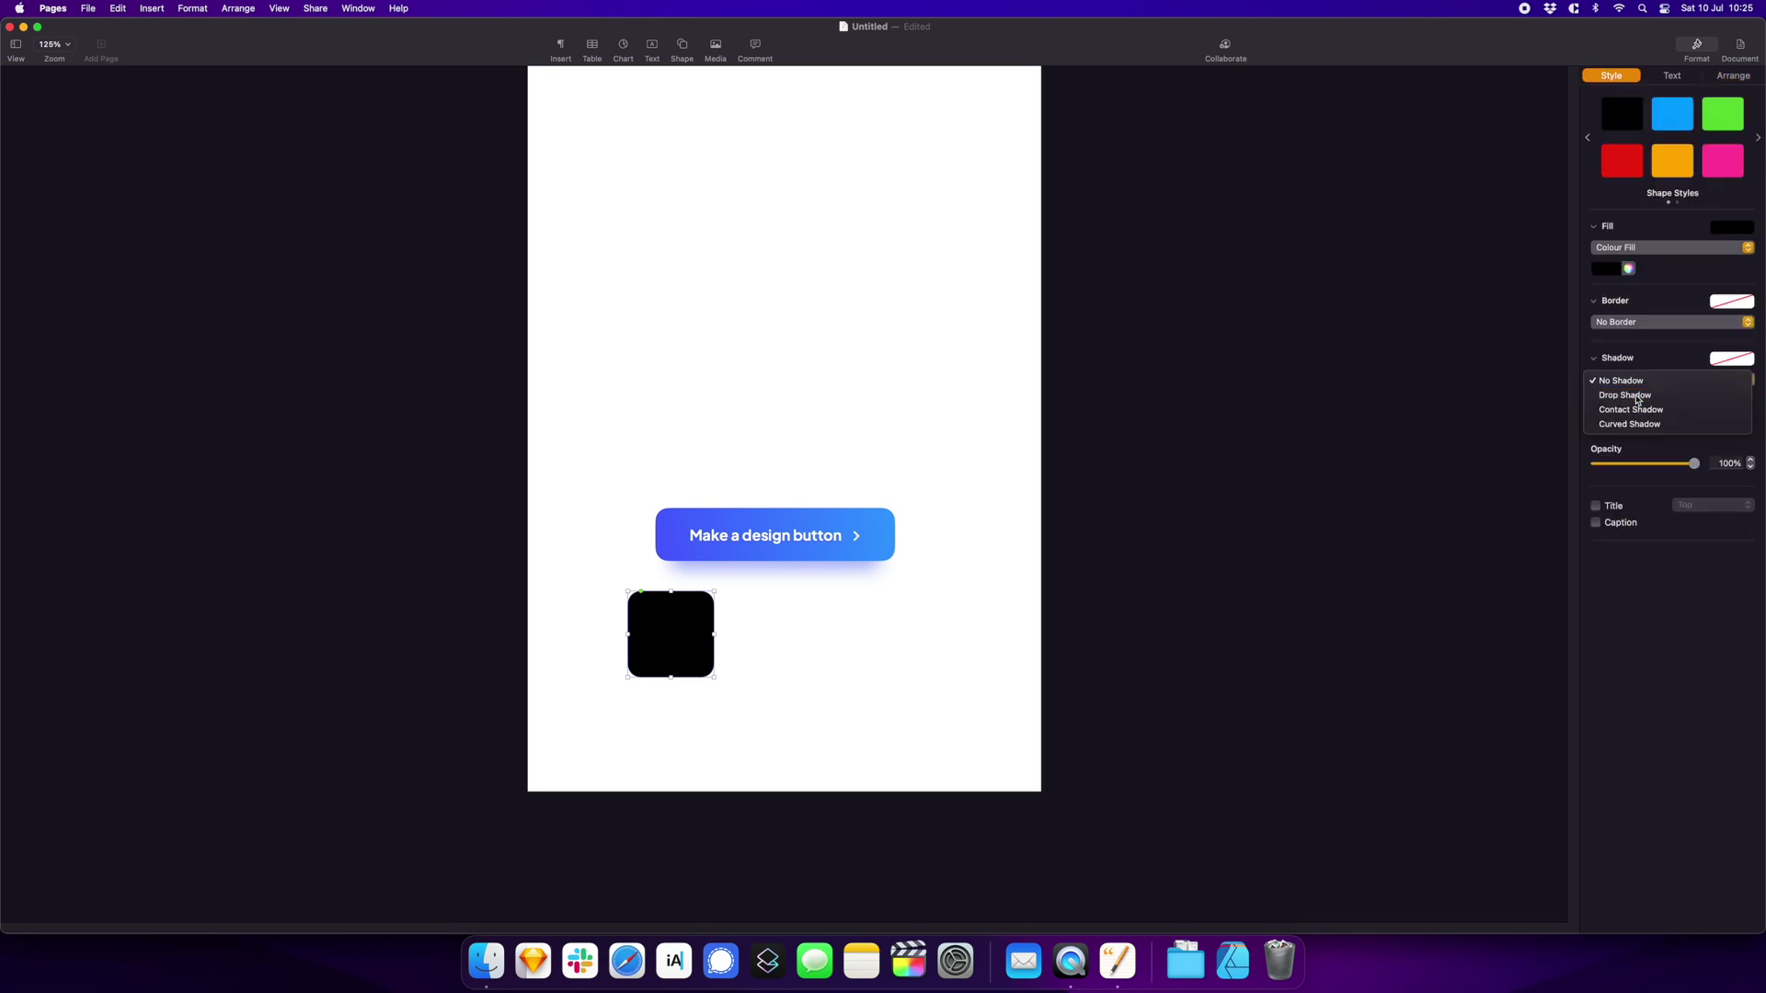
click(1642, 391)
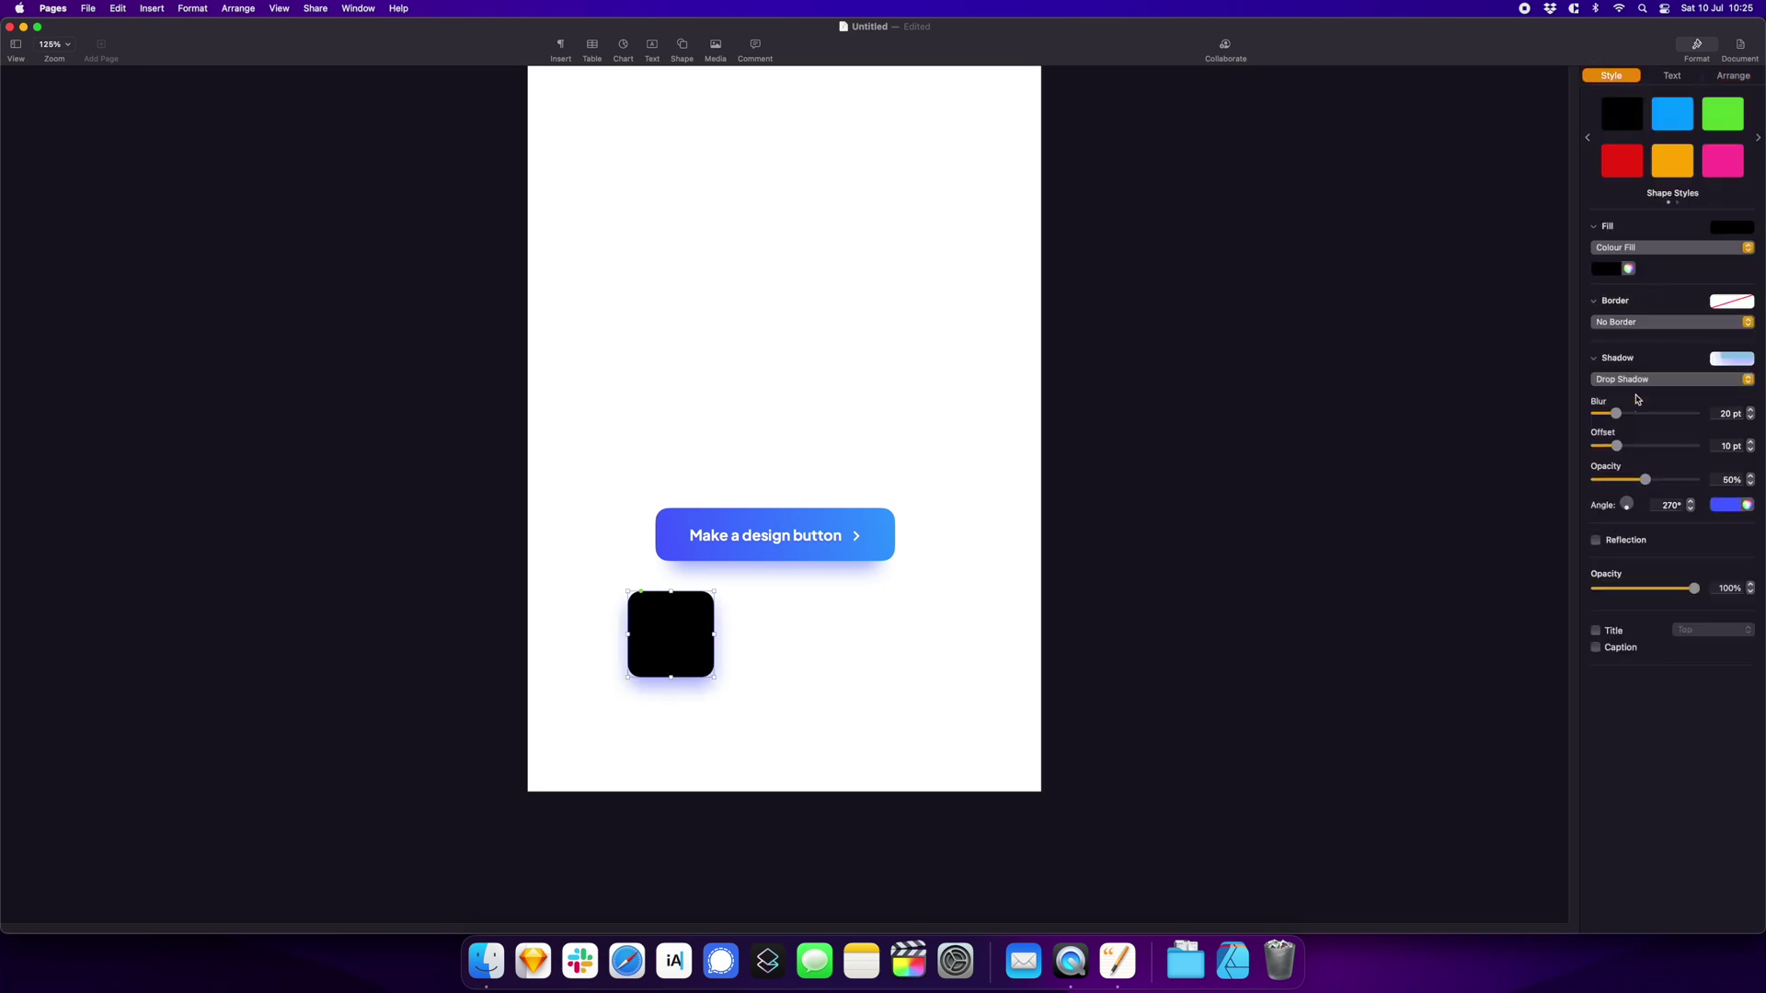
click(1629, 270)
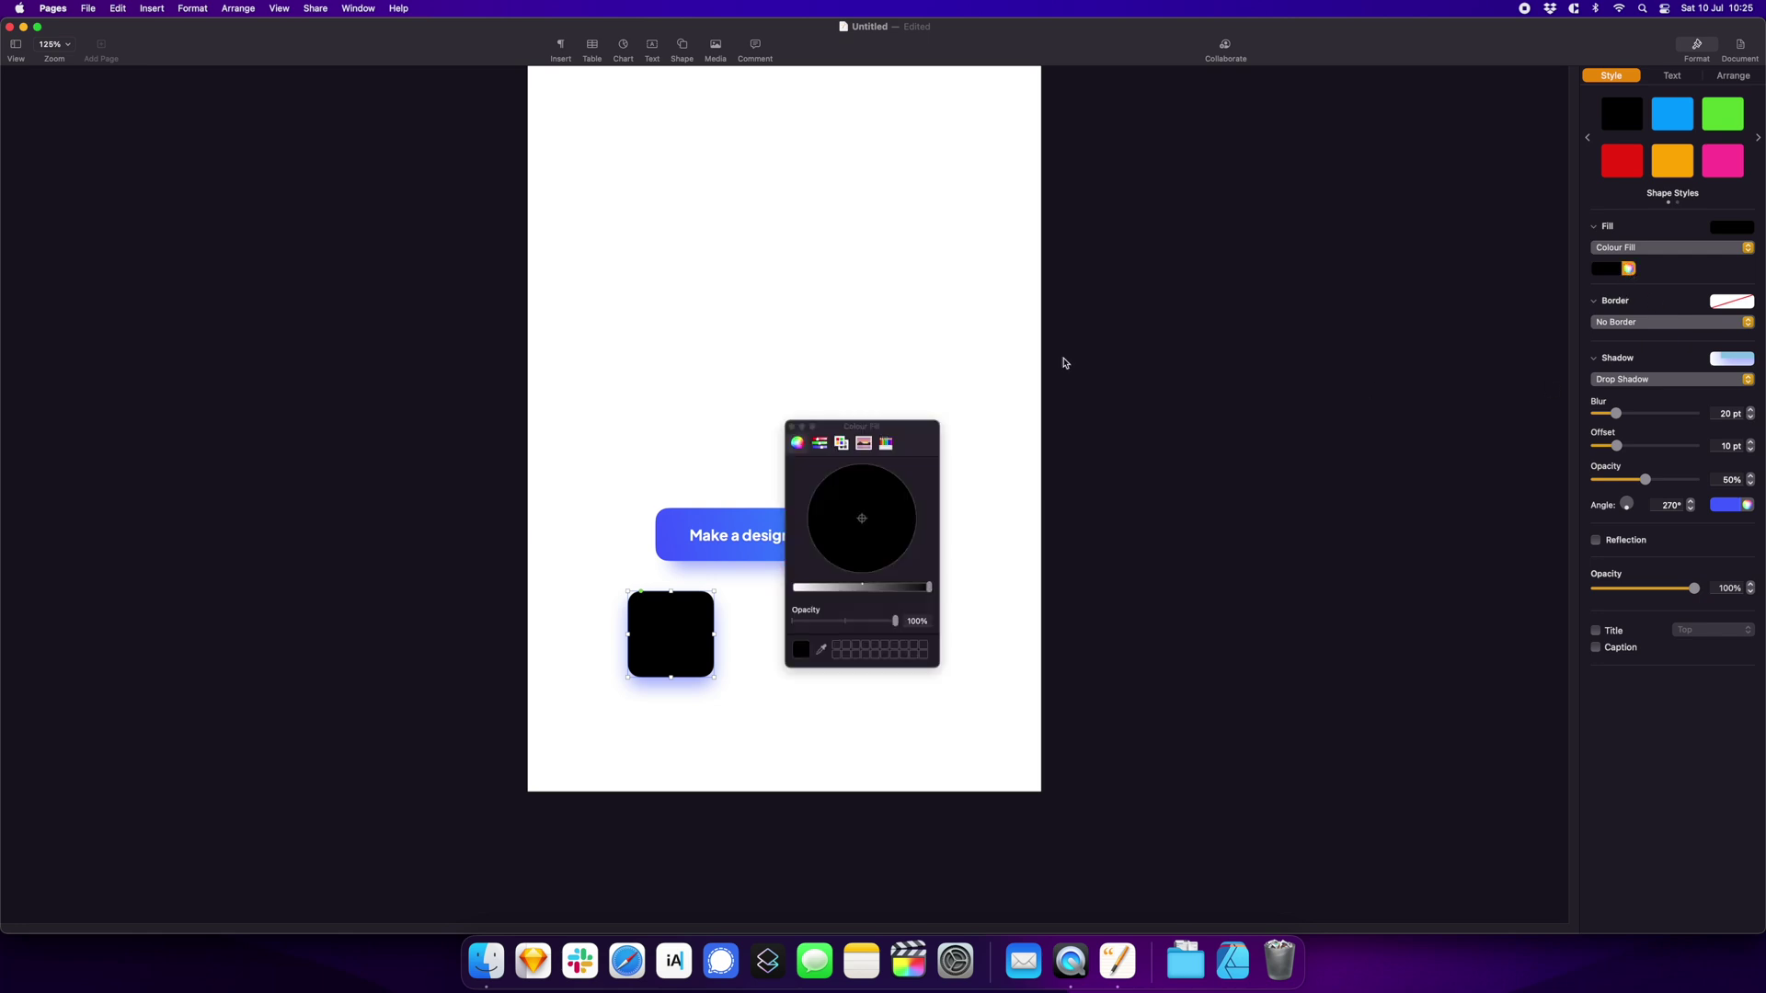
click(792, 592)
click(1056, 602)
click(819, 679)
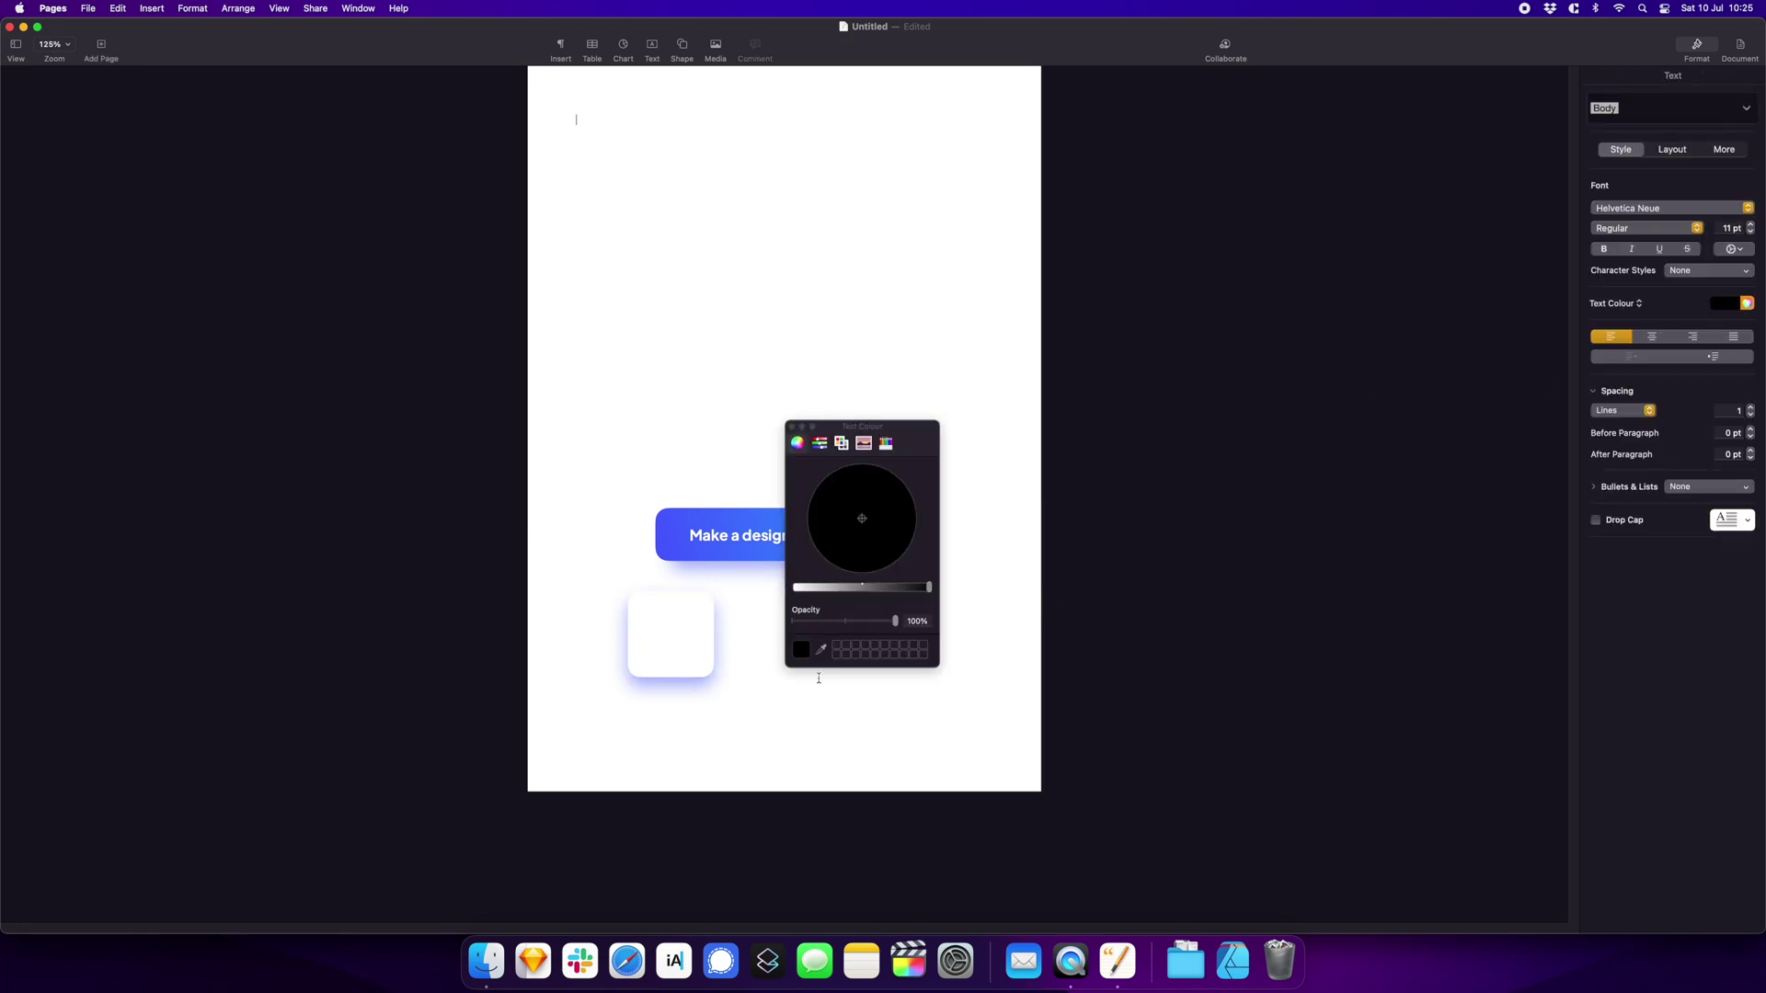
click(793, 434)
Set the square's shadow colour to a light blue
click(663, 642)
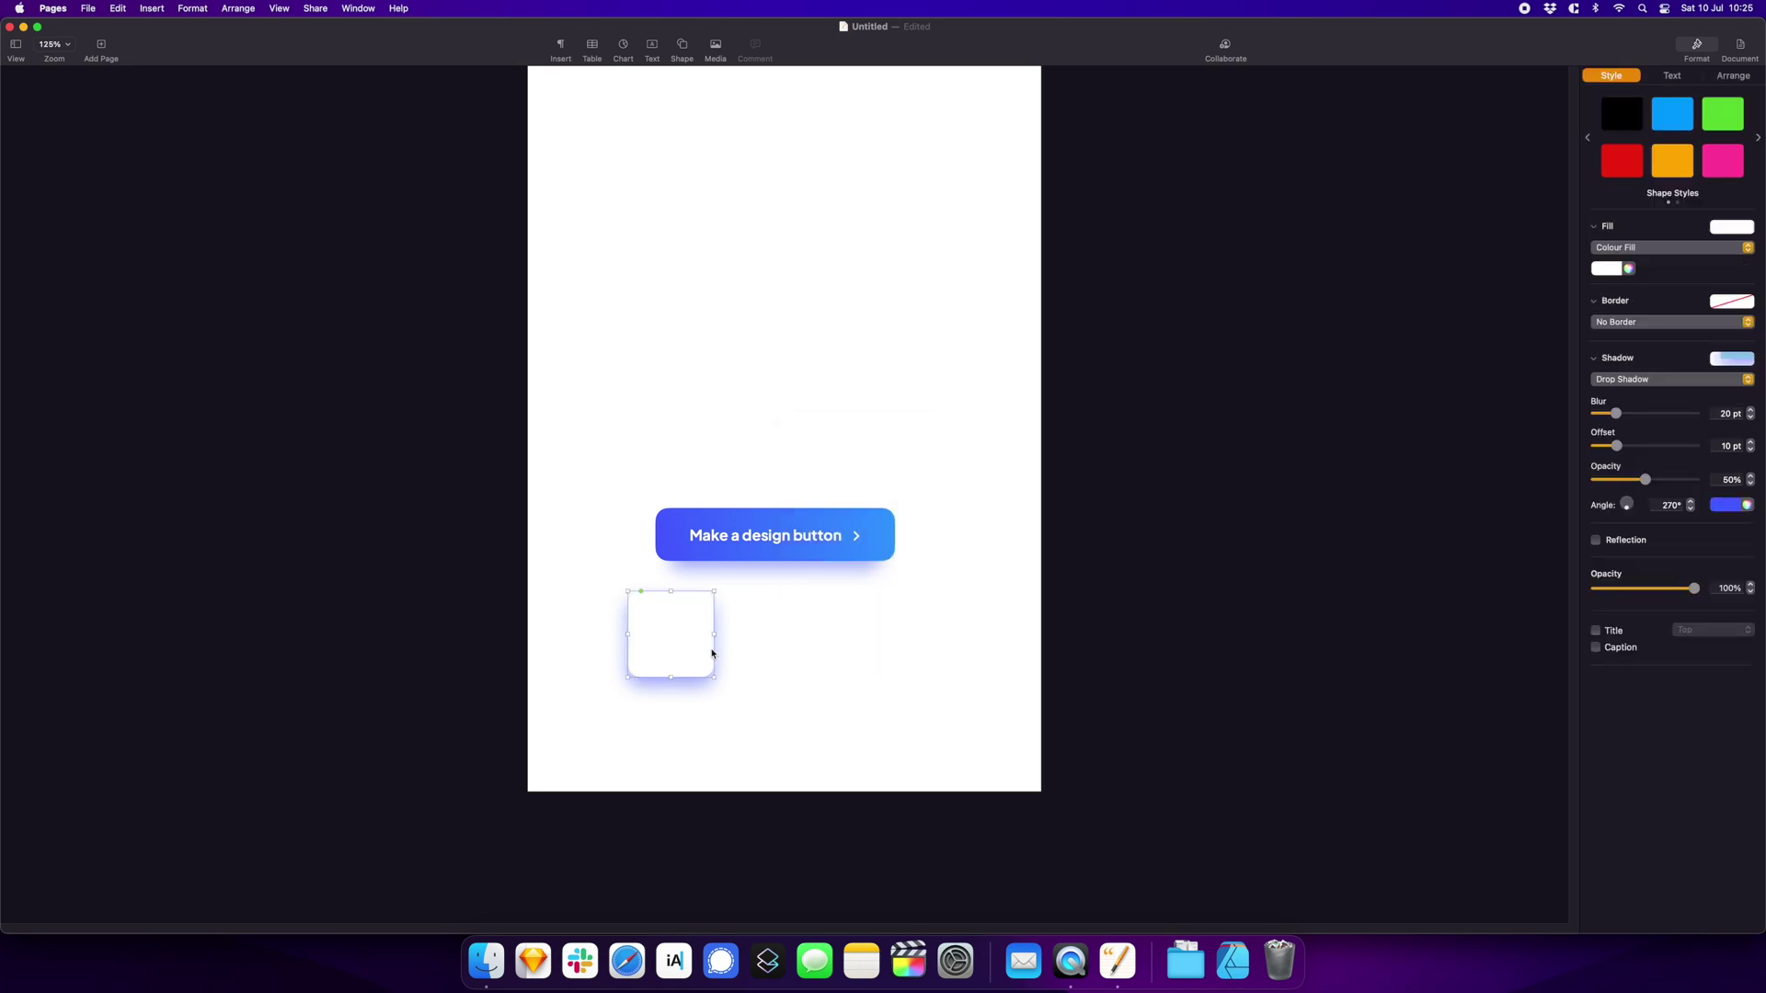
click(1725, 505)
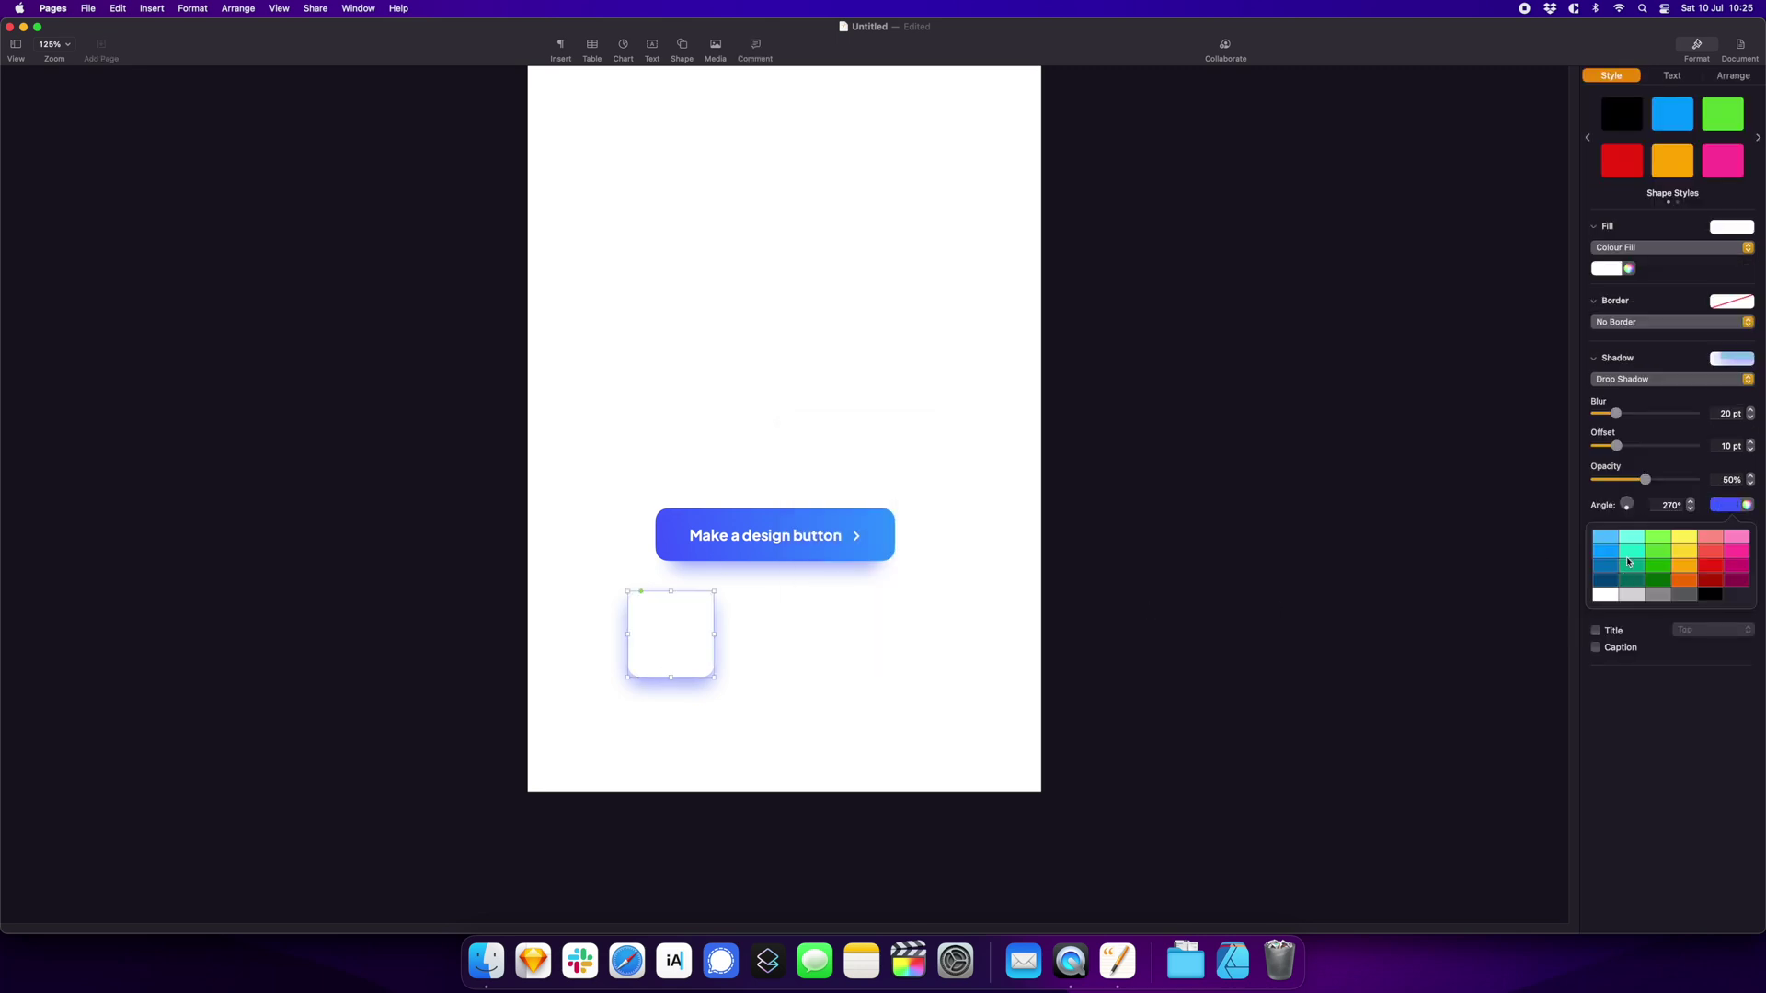
click(1750, 506)
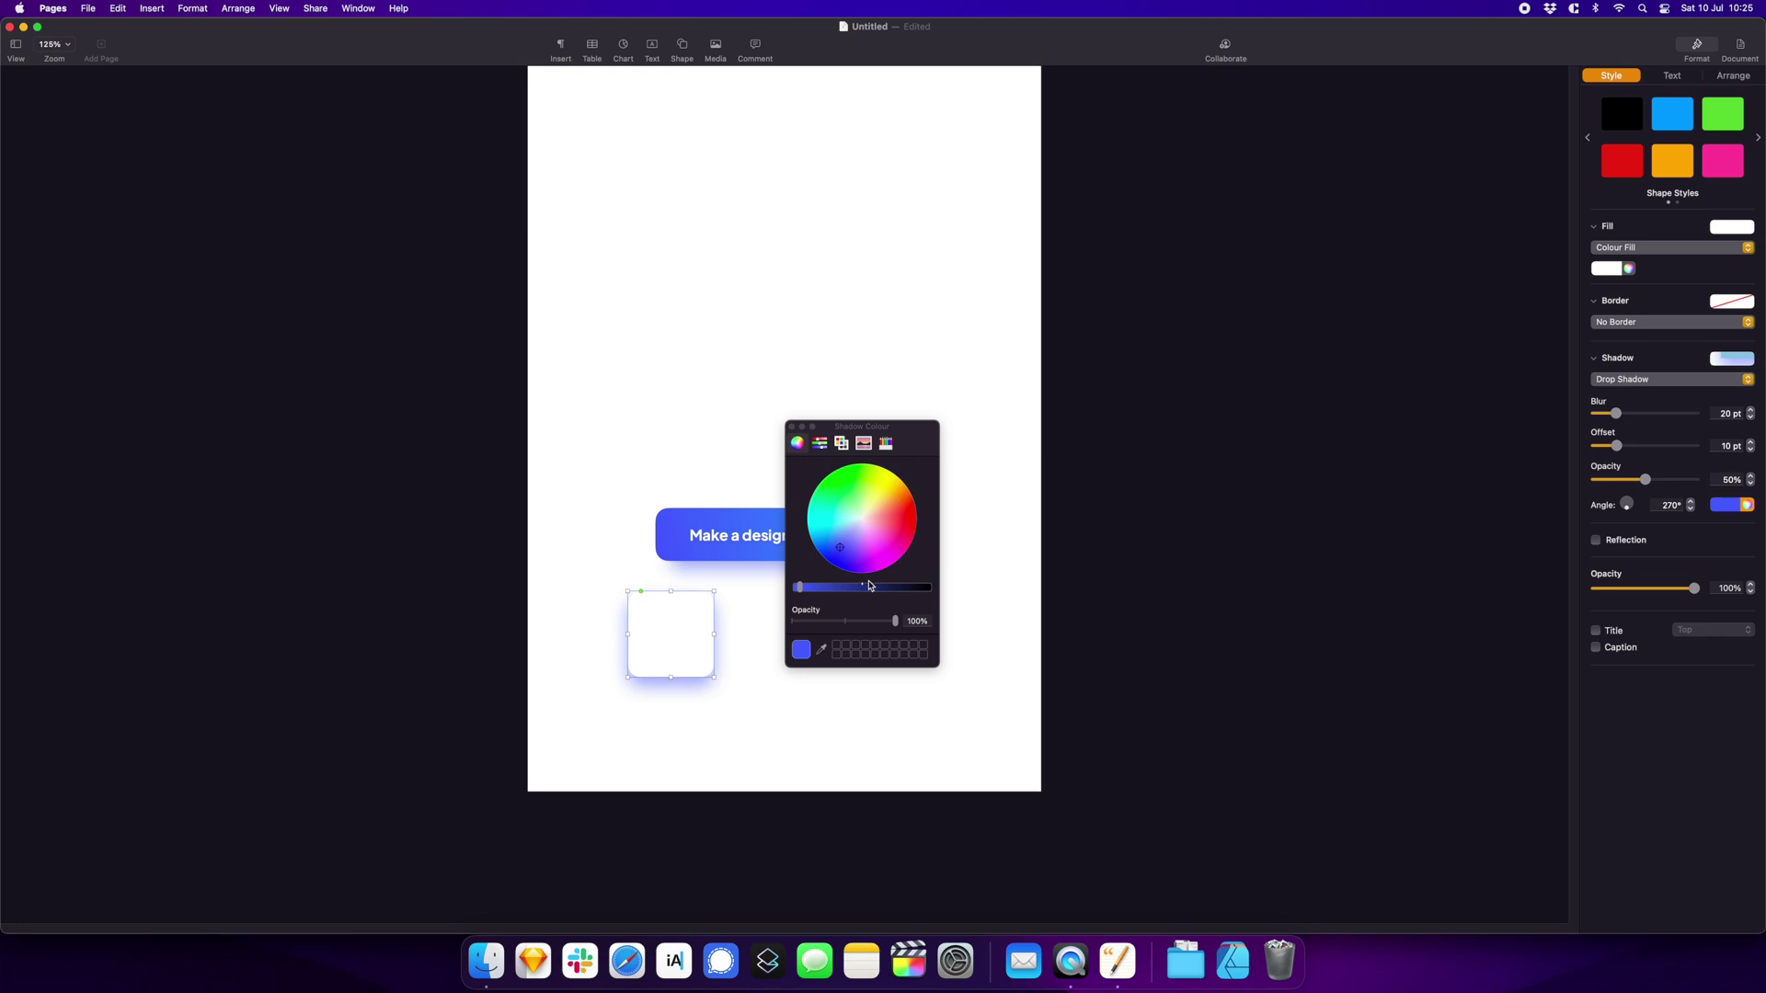
click(850, 536)
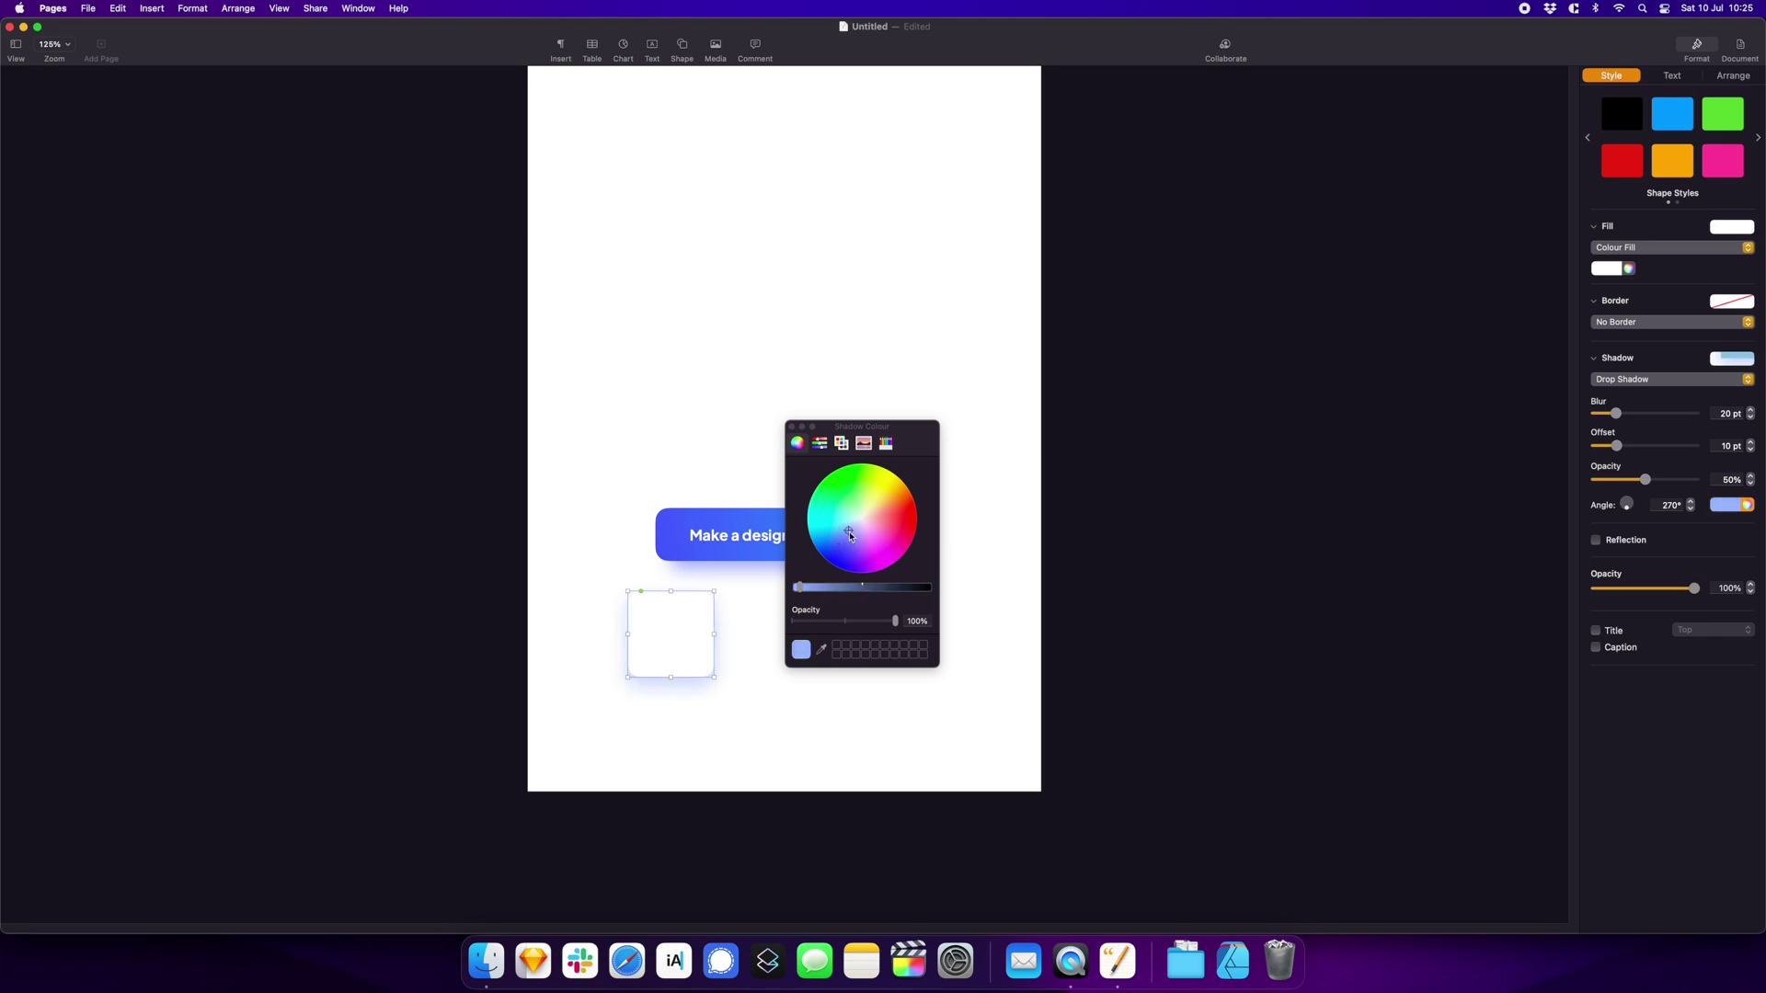
drag(850, 535, 852, 532)
Close the colour picker and start enlarging the square into a tall rounded card behind the button
click(793, 428)
right_click(646, 681)
click(722, 663)
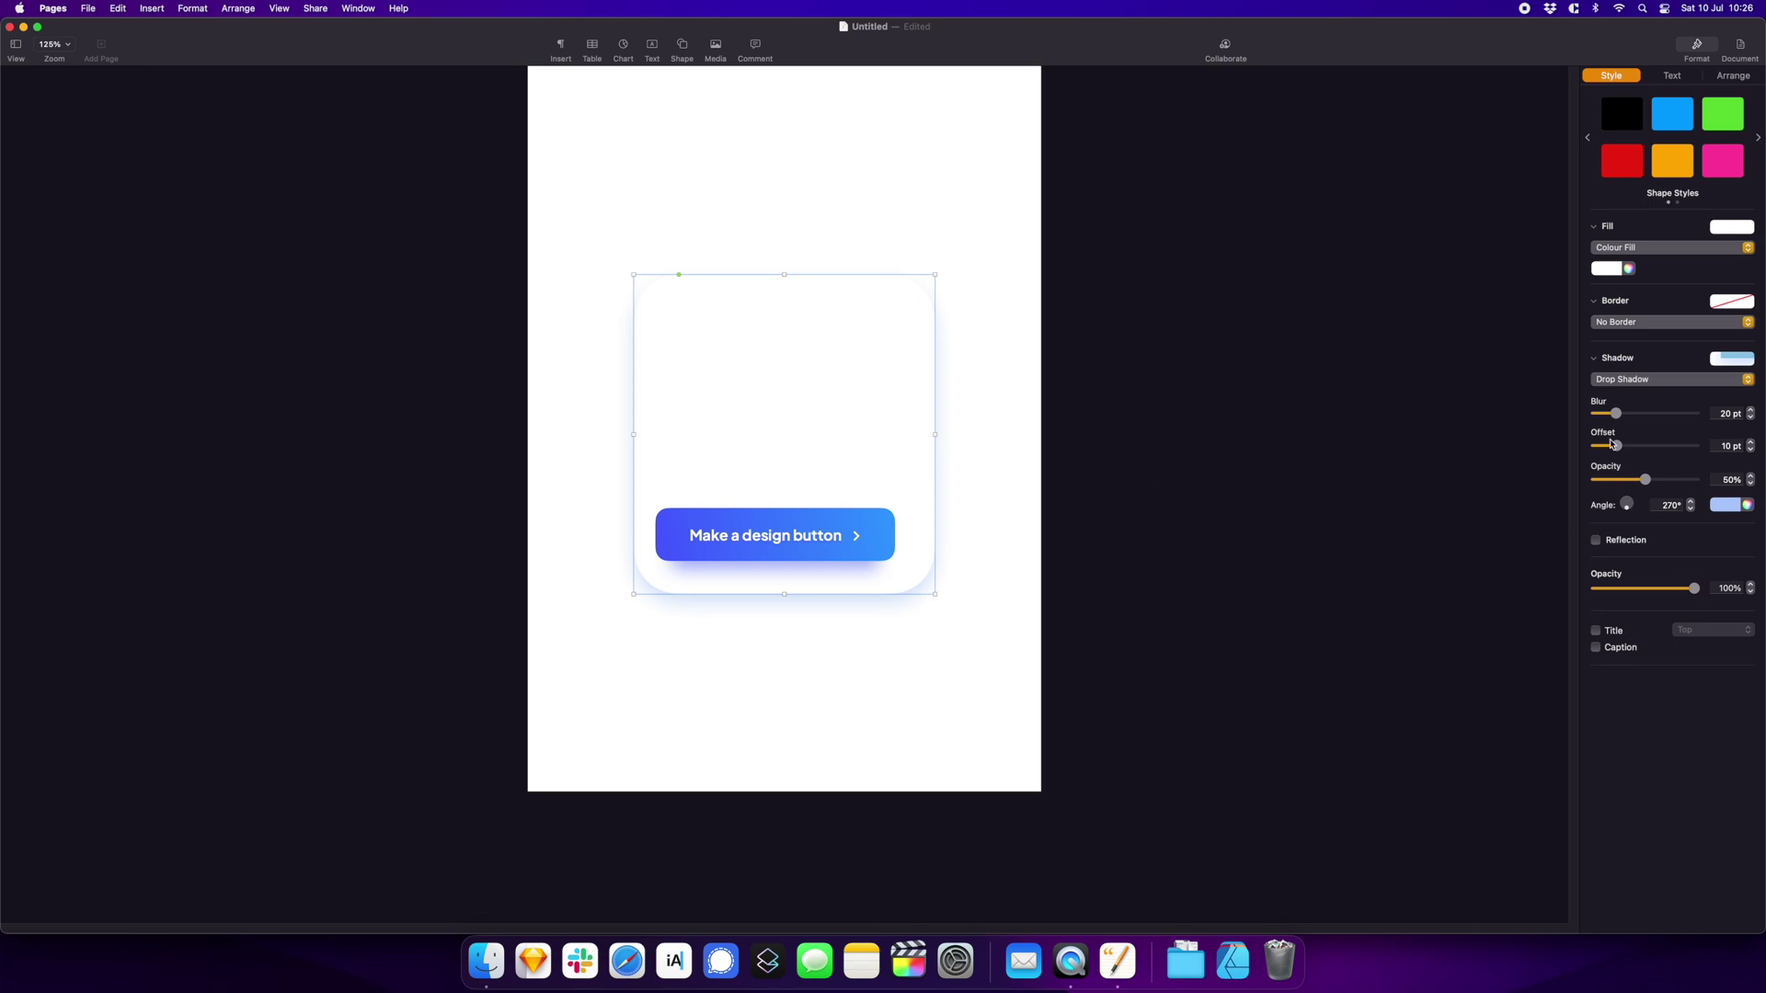
Fill the card green, narrow it to fit the button and raise its bottom edge slightly
click(1618, 269)
click(1568, 331)
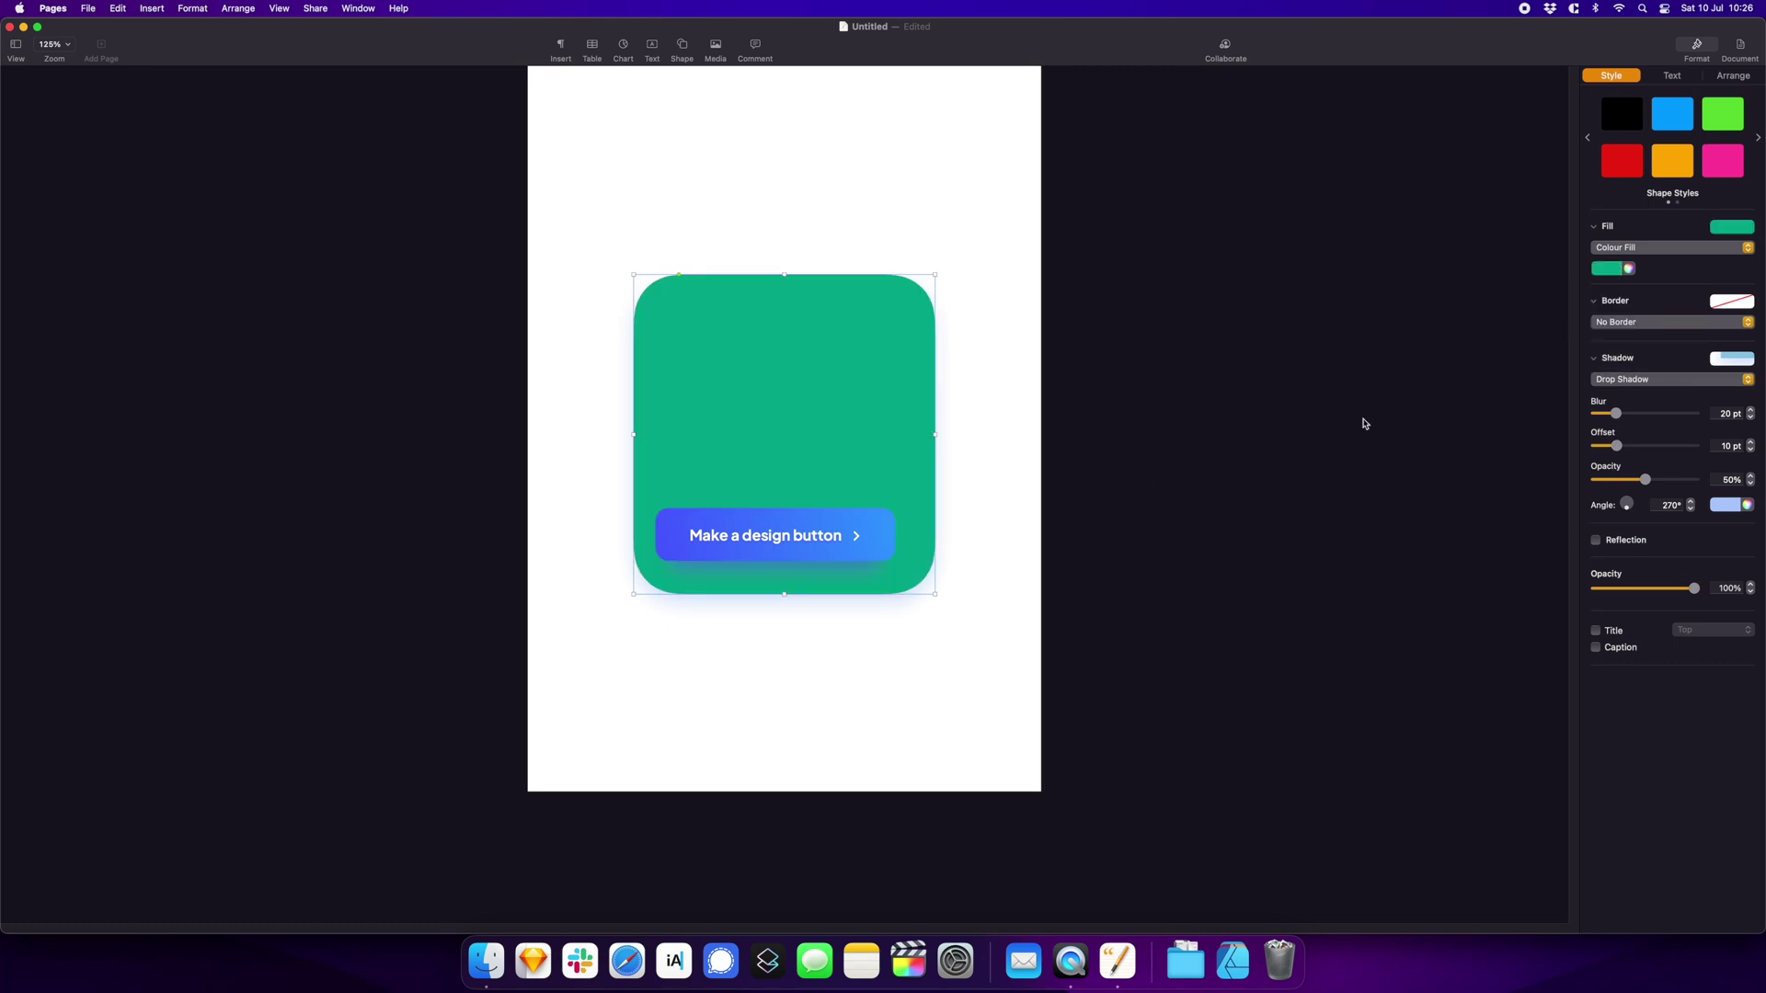
drag(938, 434, 921, 437)
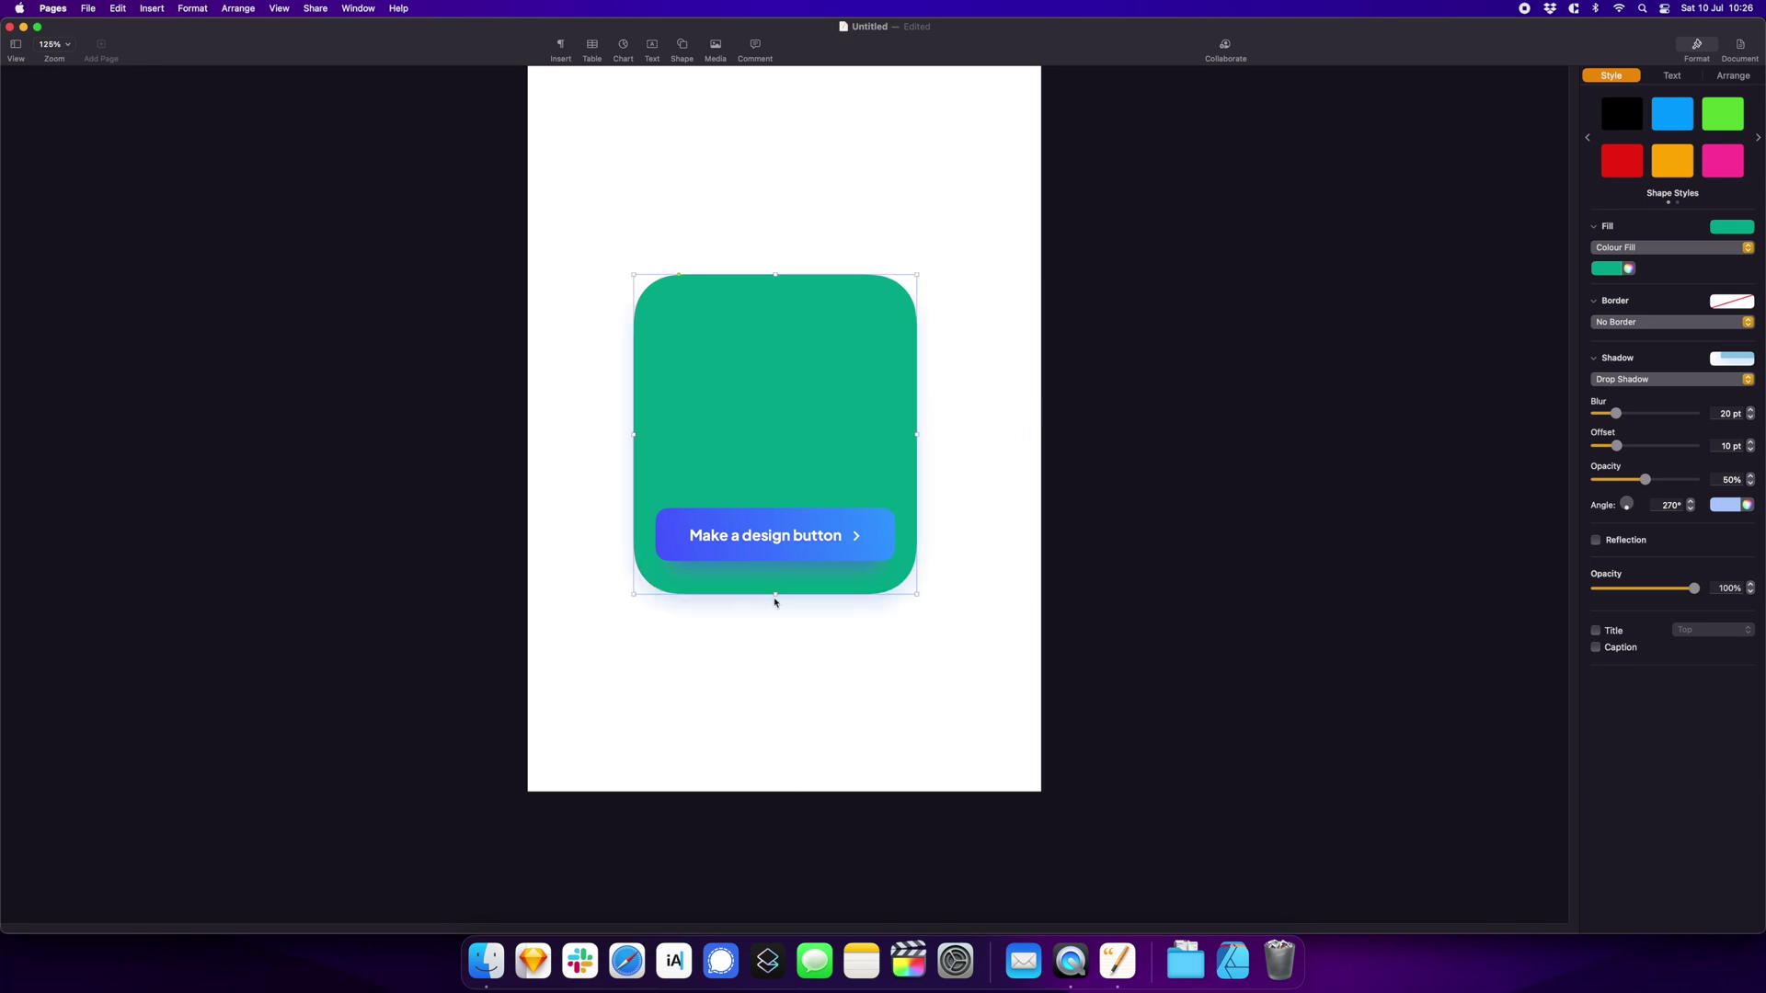
drag(775, 597, 782, 590)
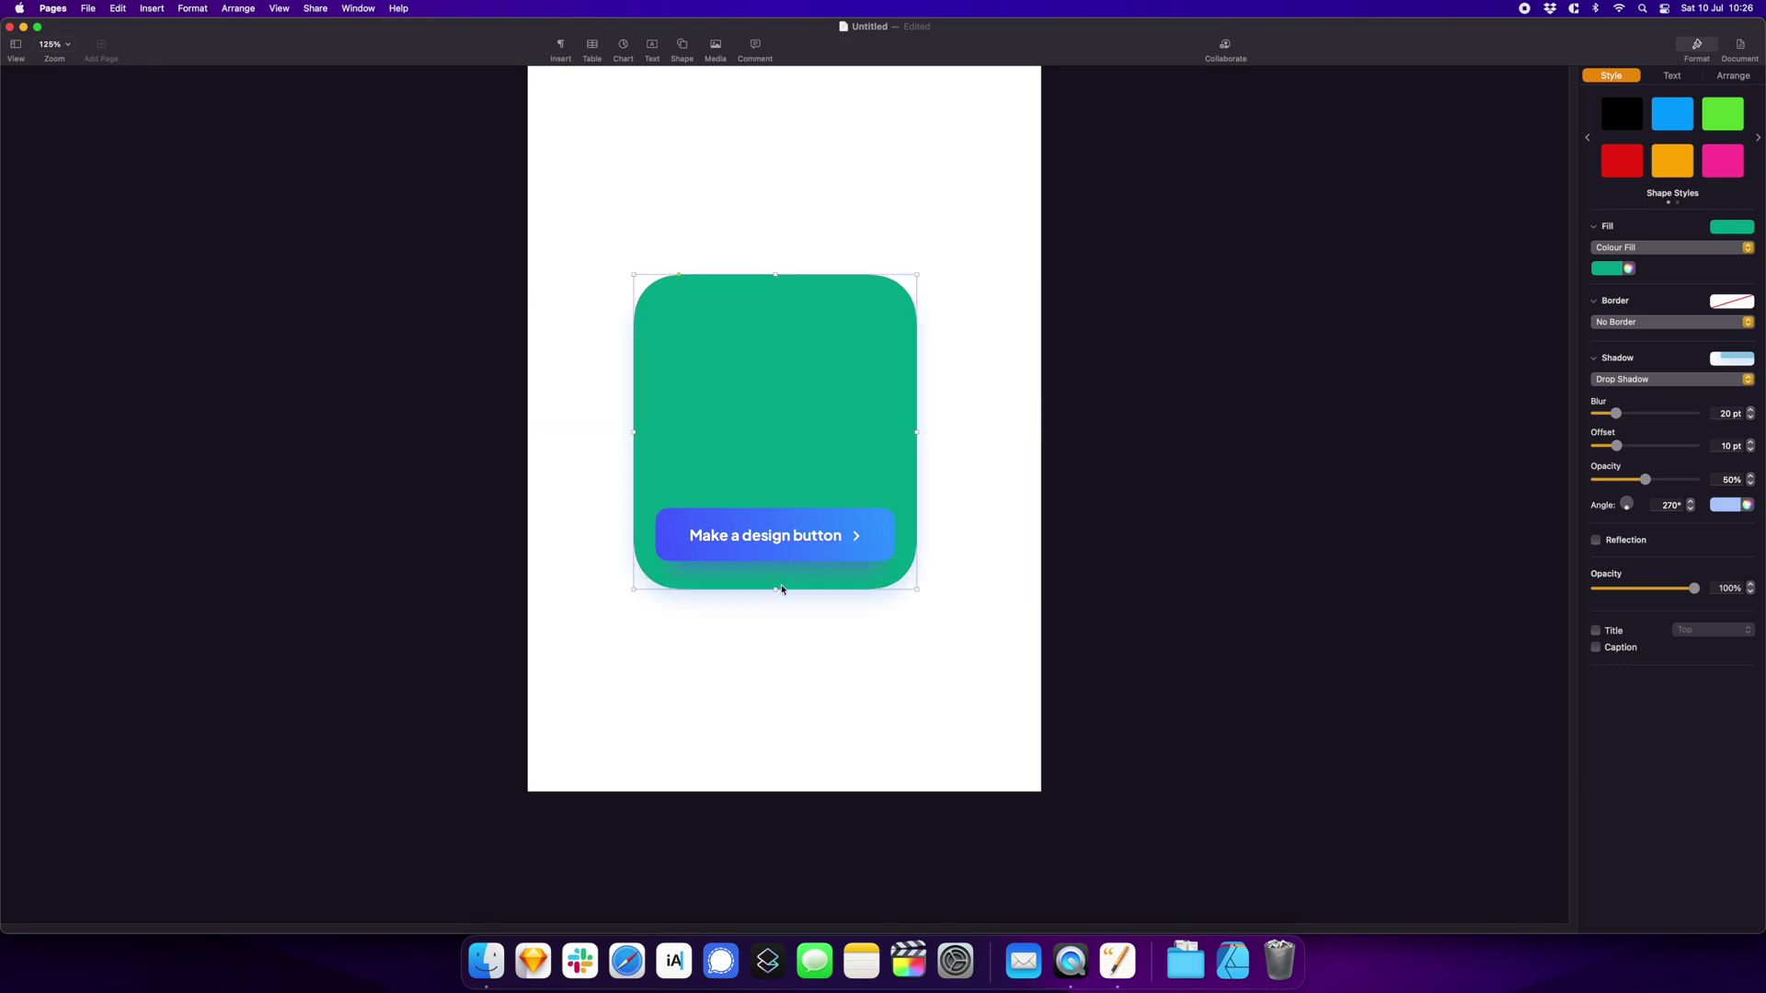
right_click(797, 413)
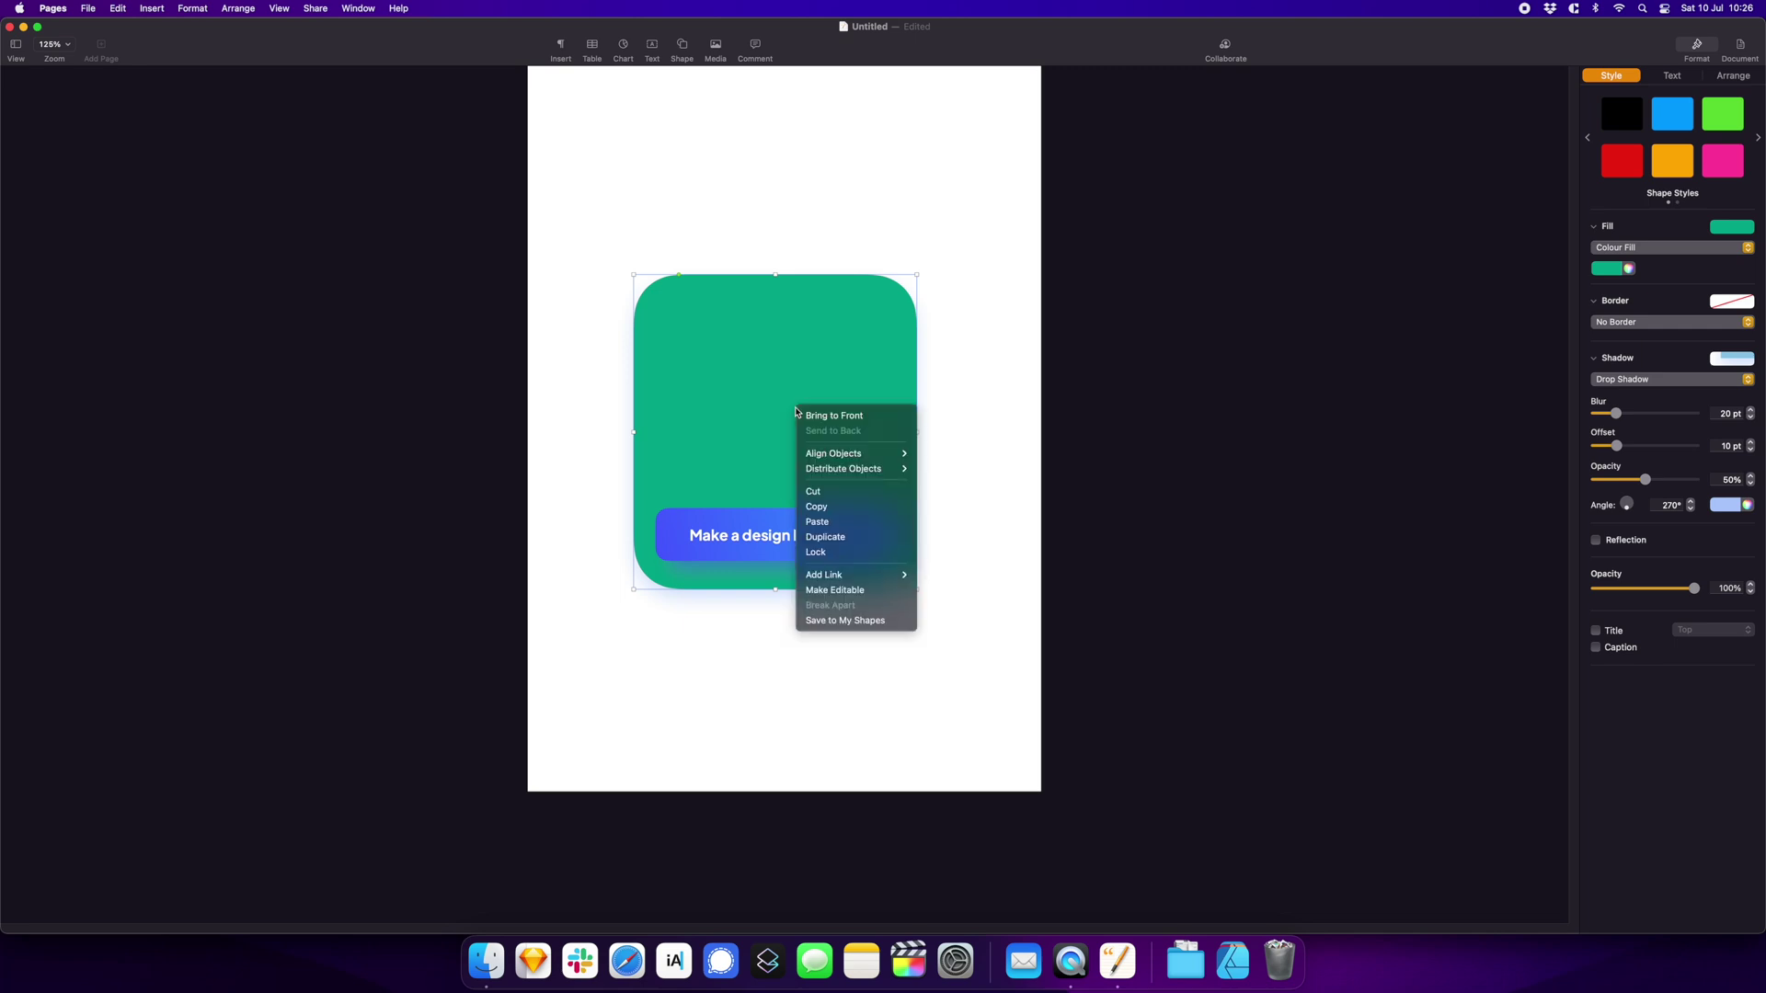
mouse_move(835, 454)
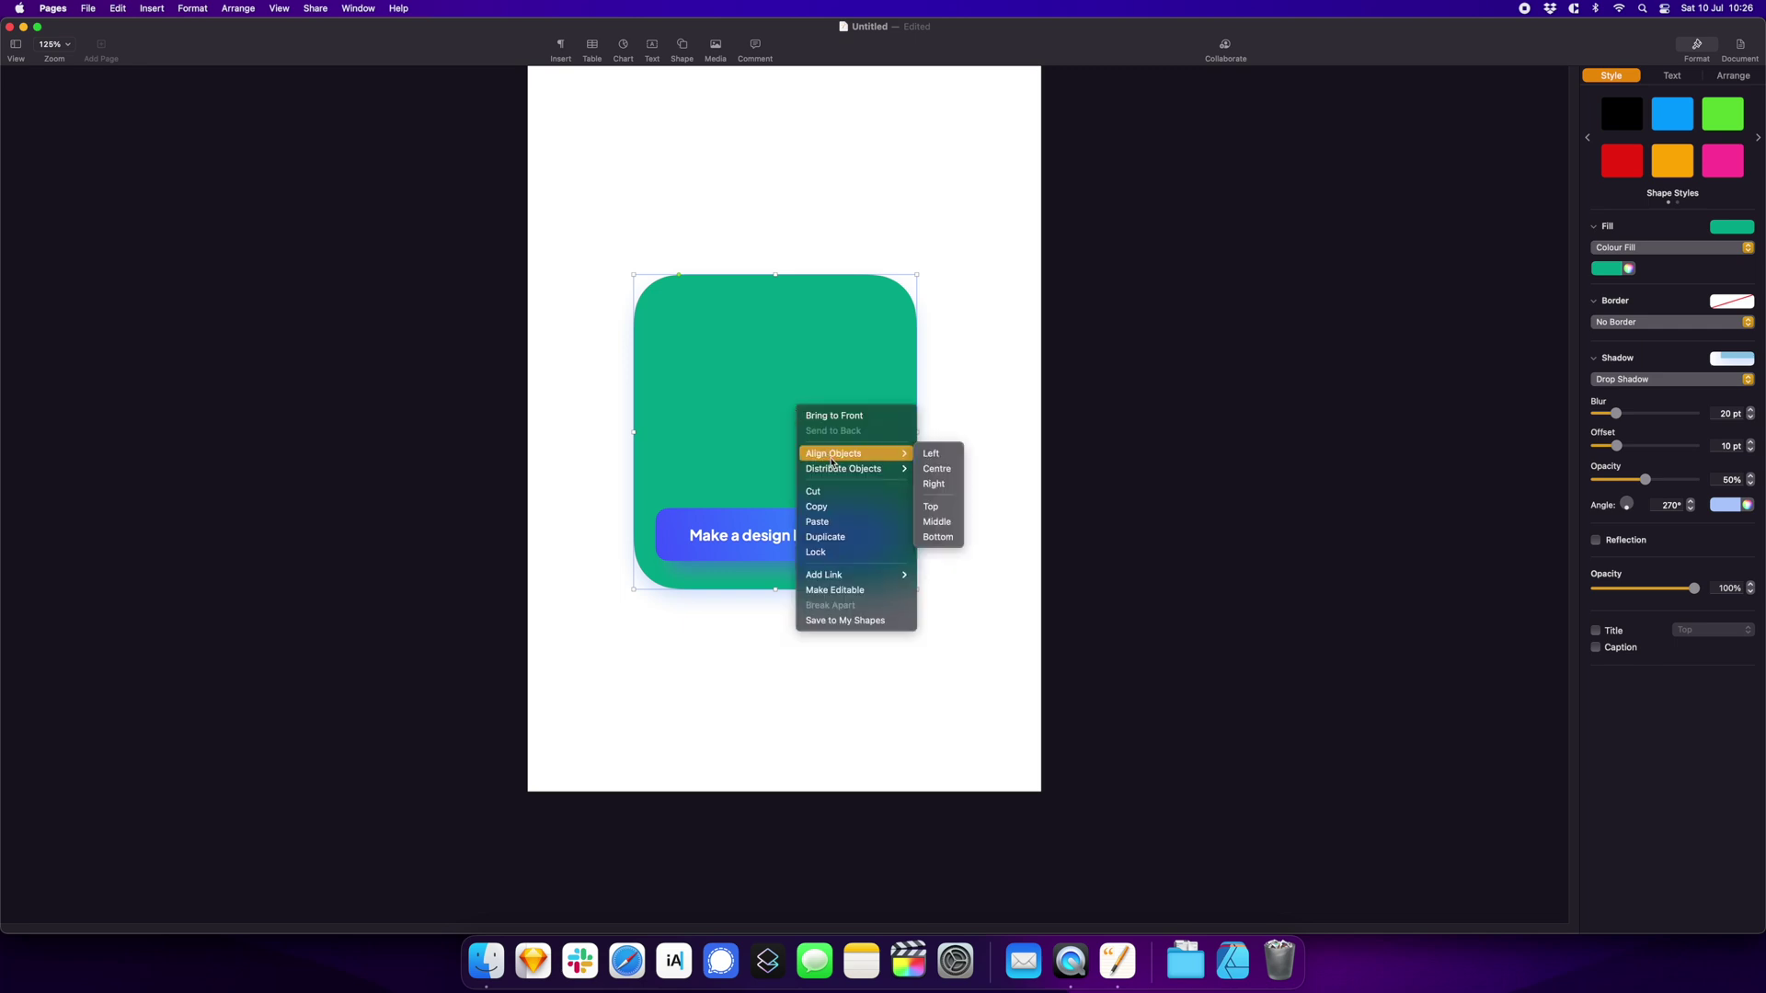
Make the green card's outline editable and nudge its selected bottom points lower
click(835, 589)
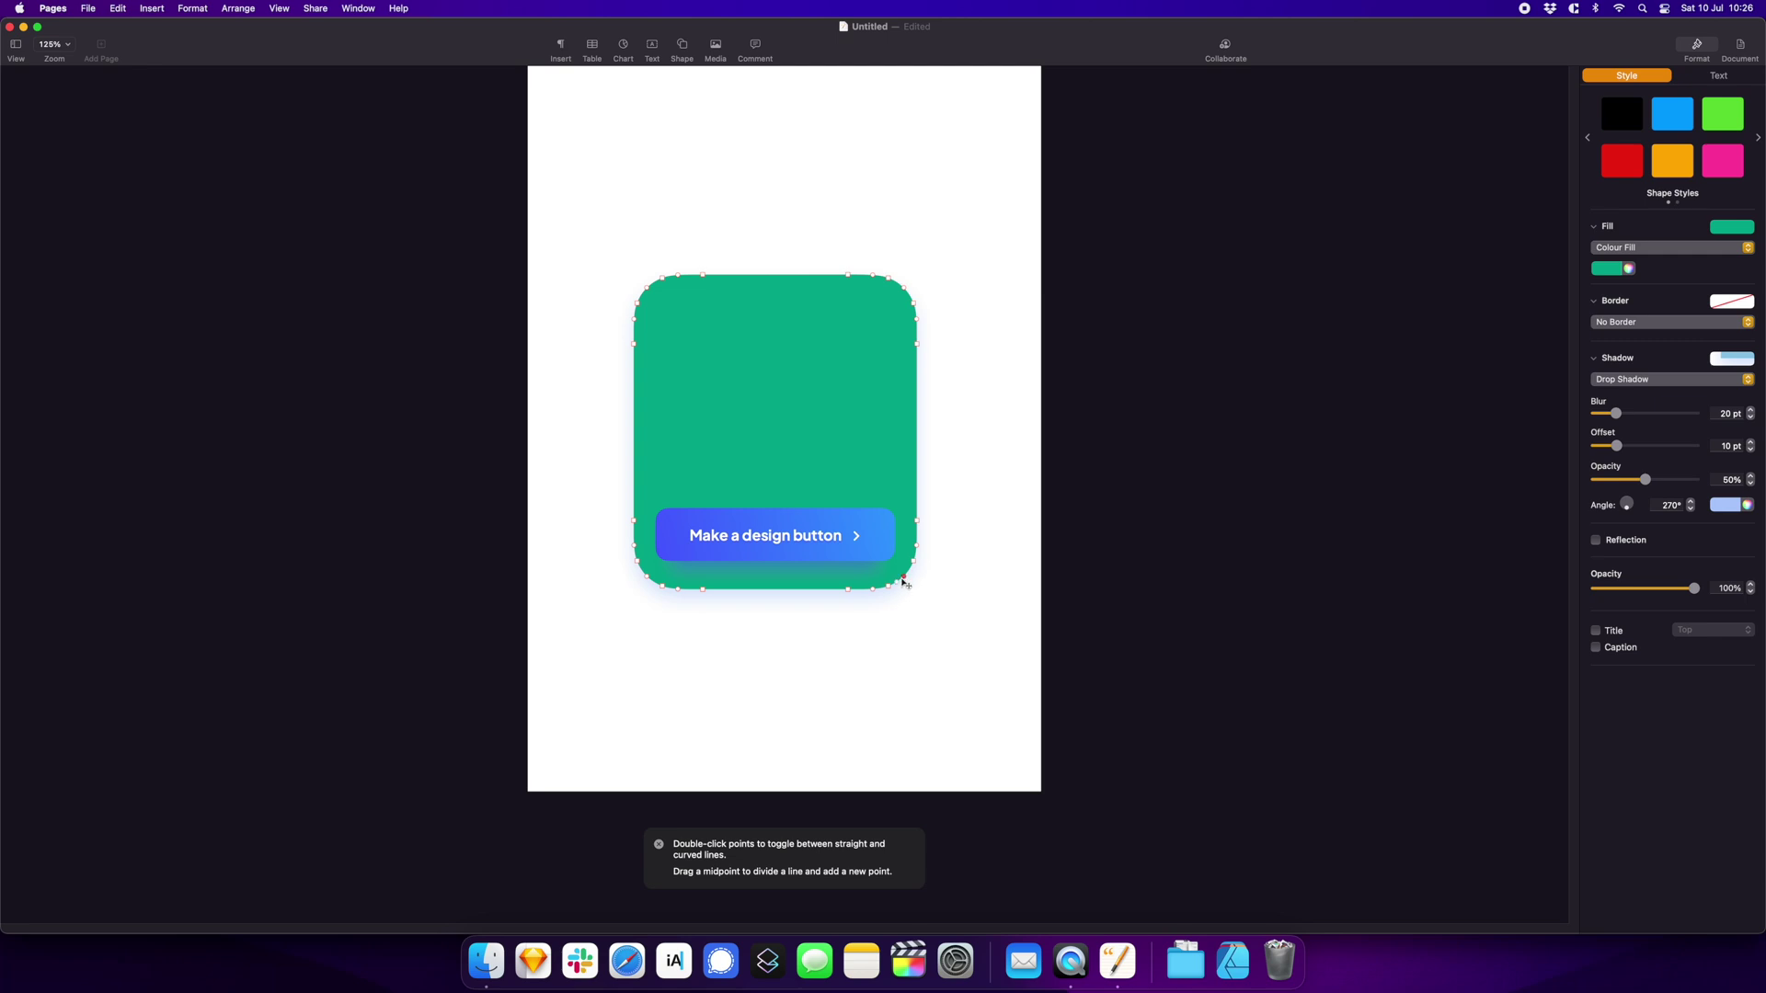
click(901, 586)
drag(616, 628, 956, 499)
key(Down)
key(Down)
key(Up)
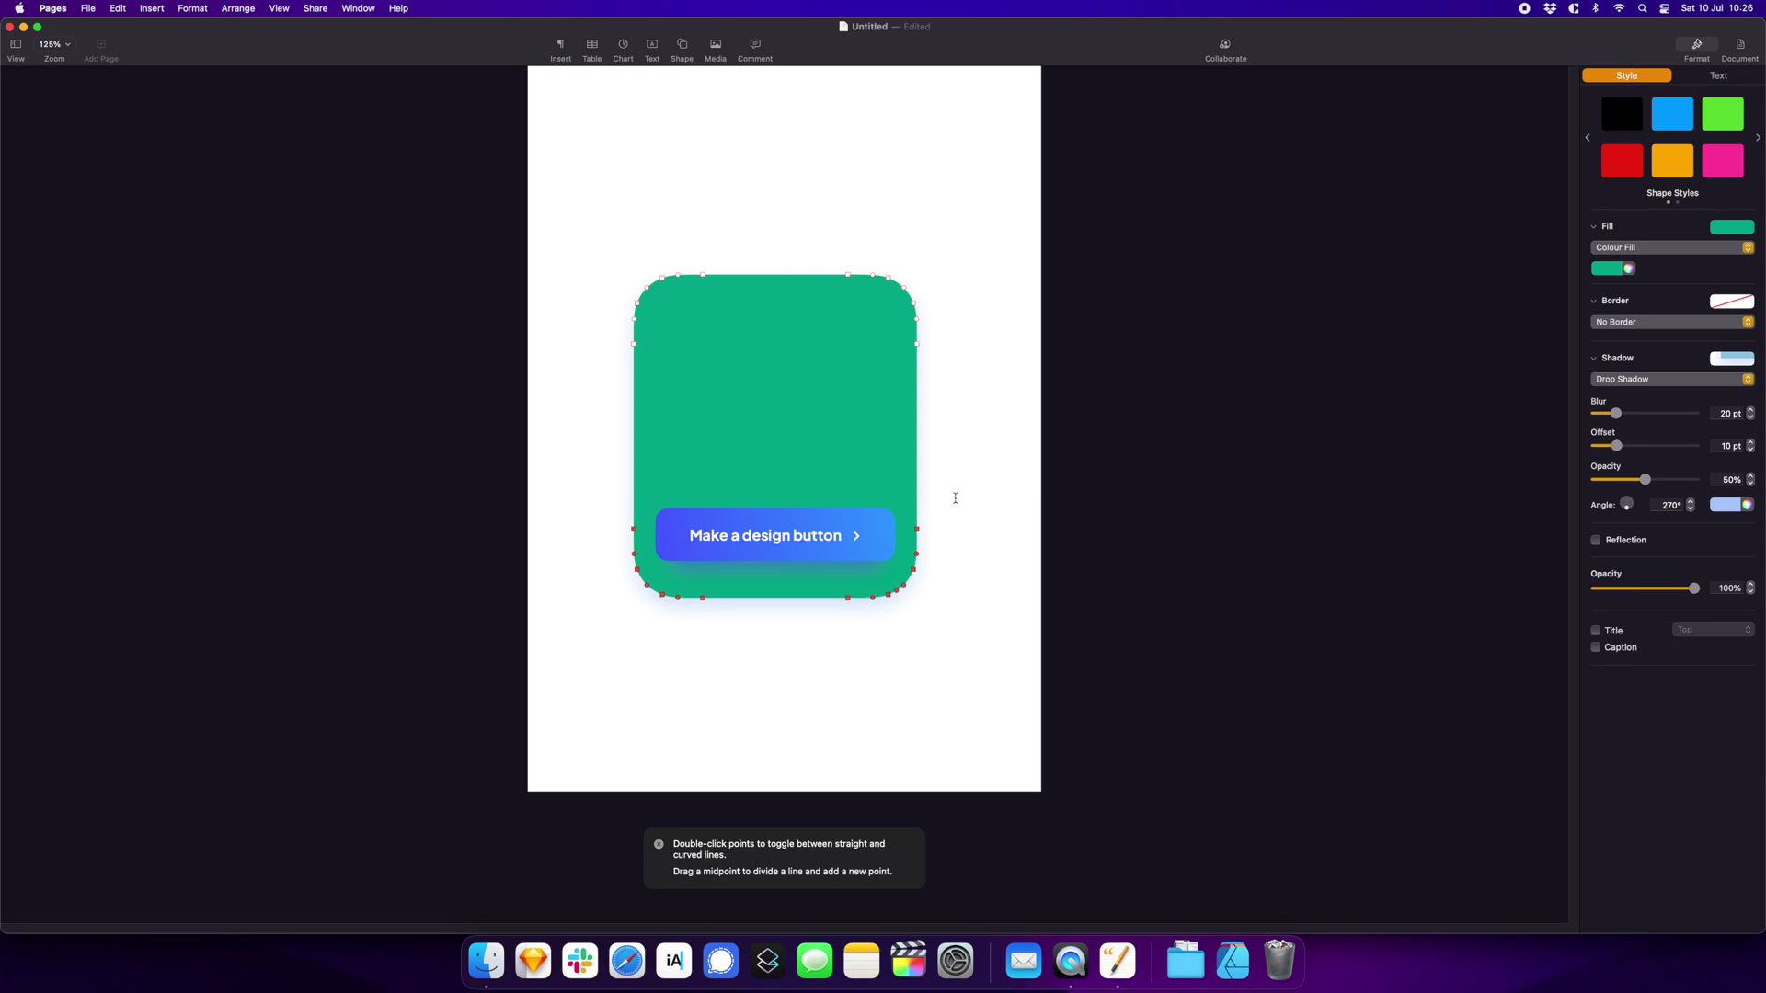
key(Up)
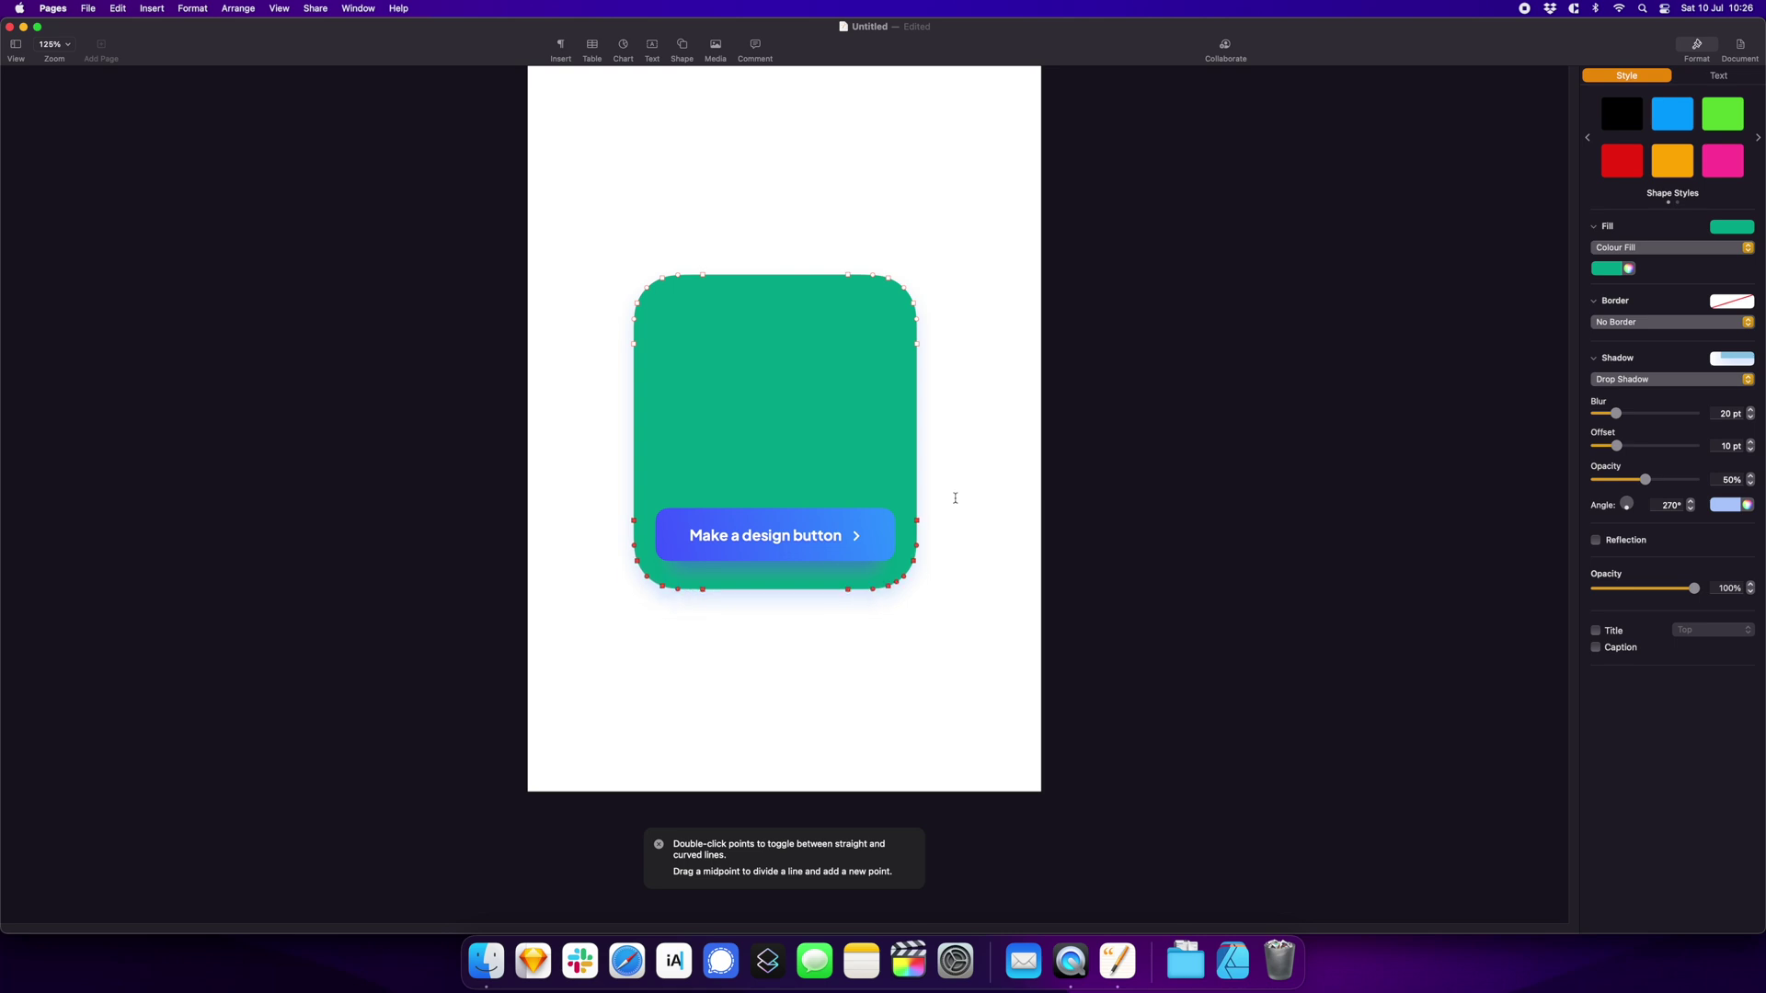
key(Down)
key(Down)
key(Down)
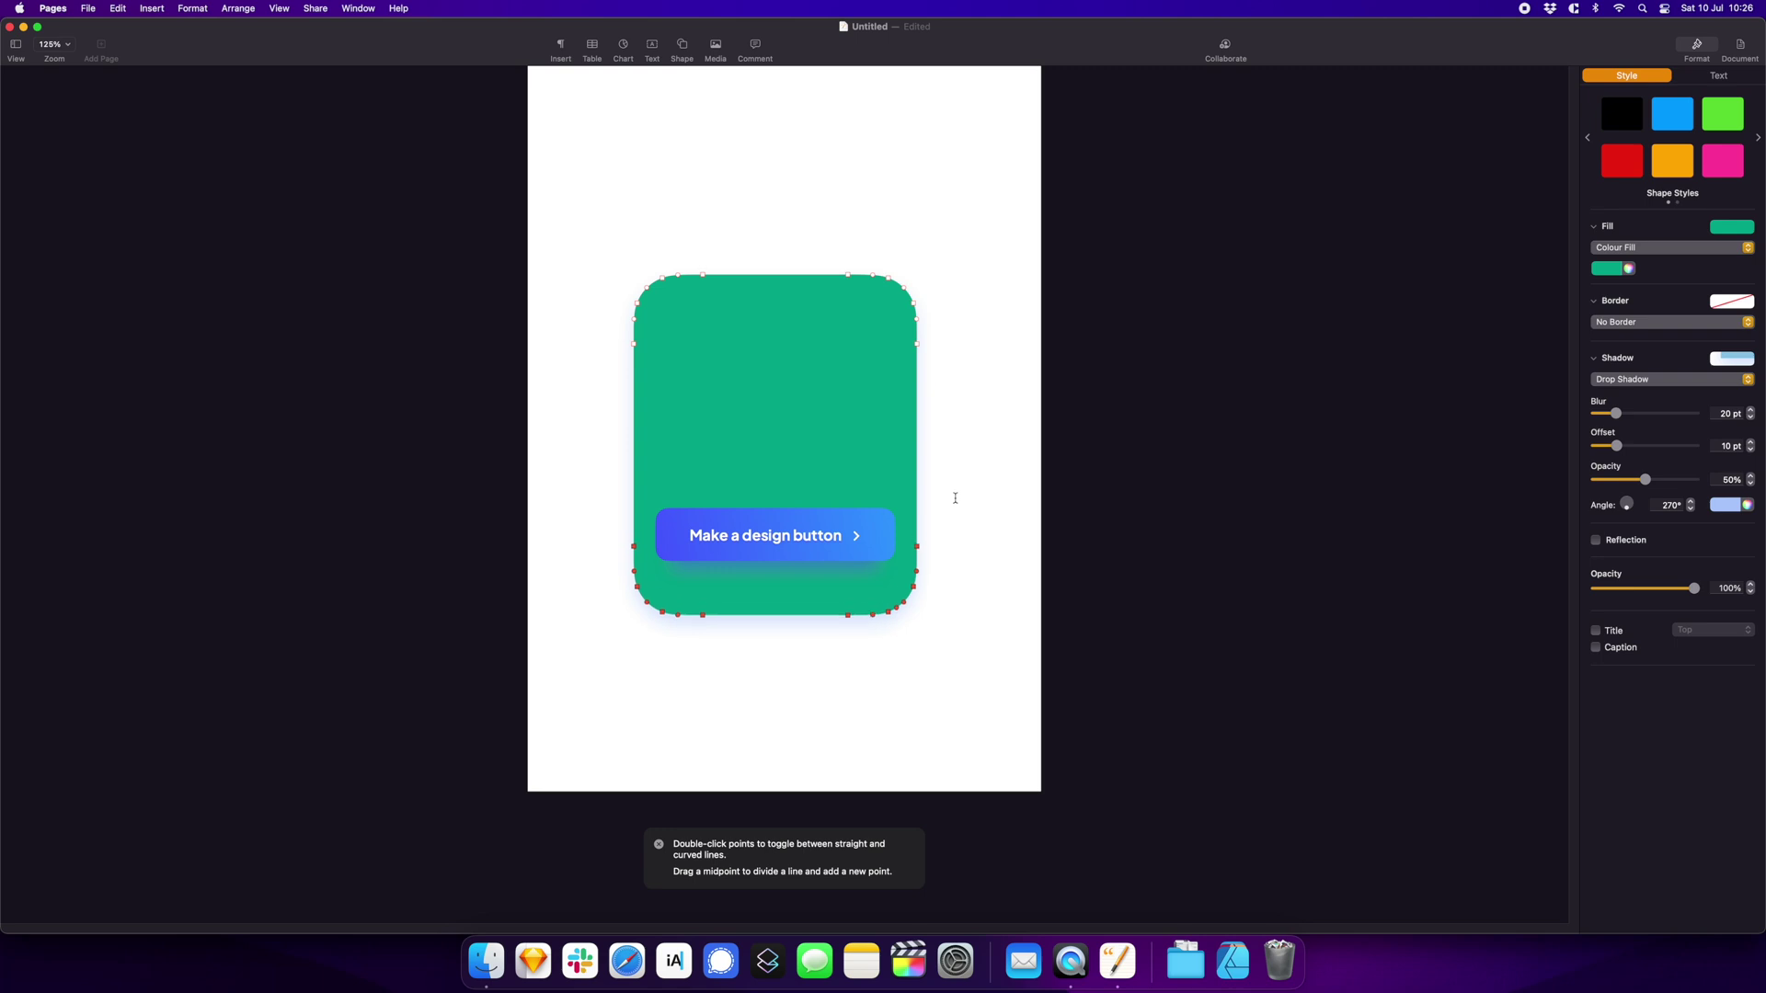
Finish editing the points, delete the old card and insert a new square shape
click(957, 544)
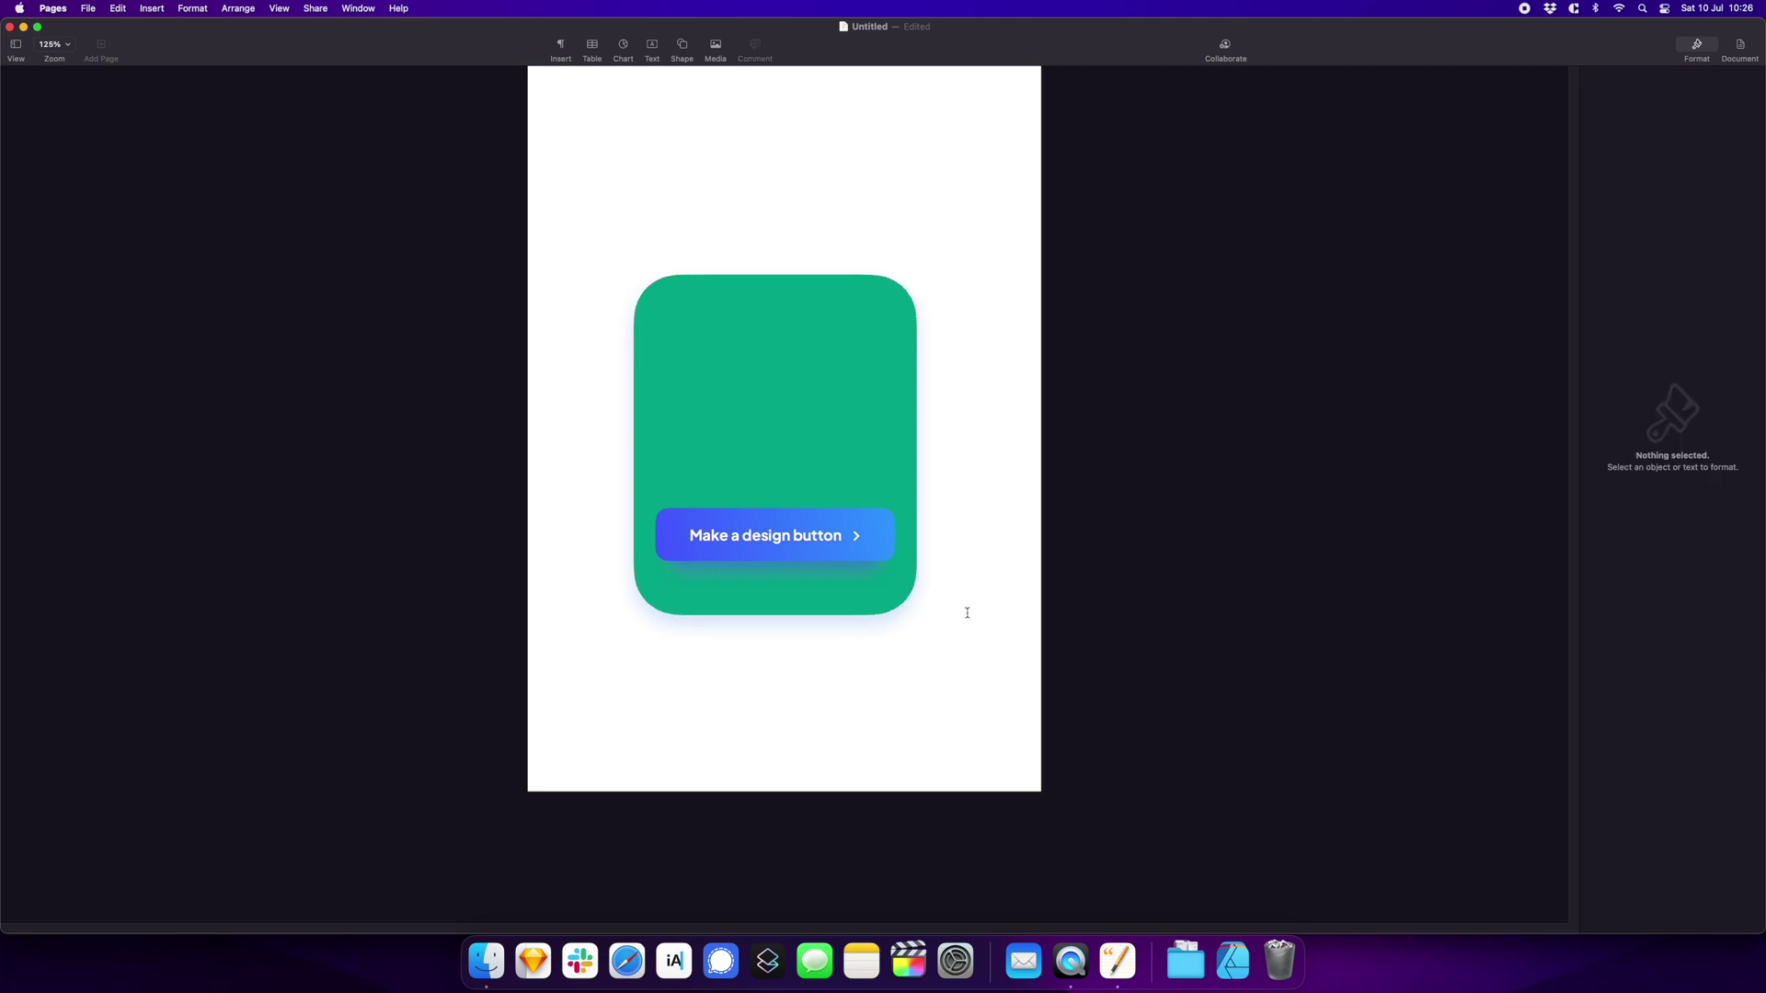
click(828, 442)
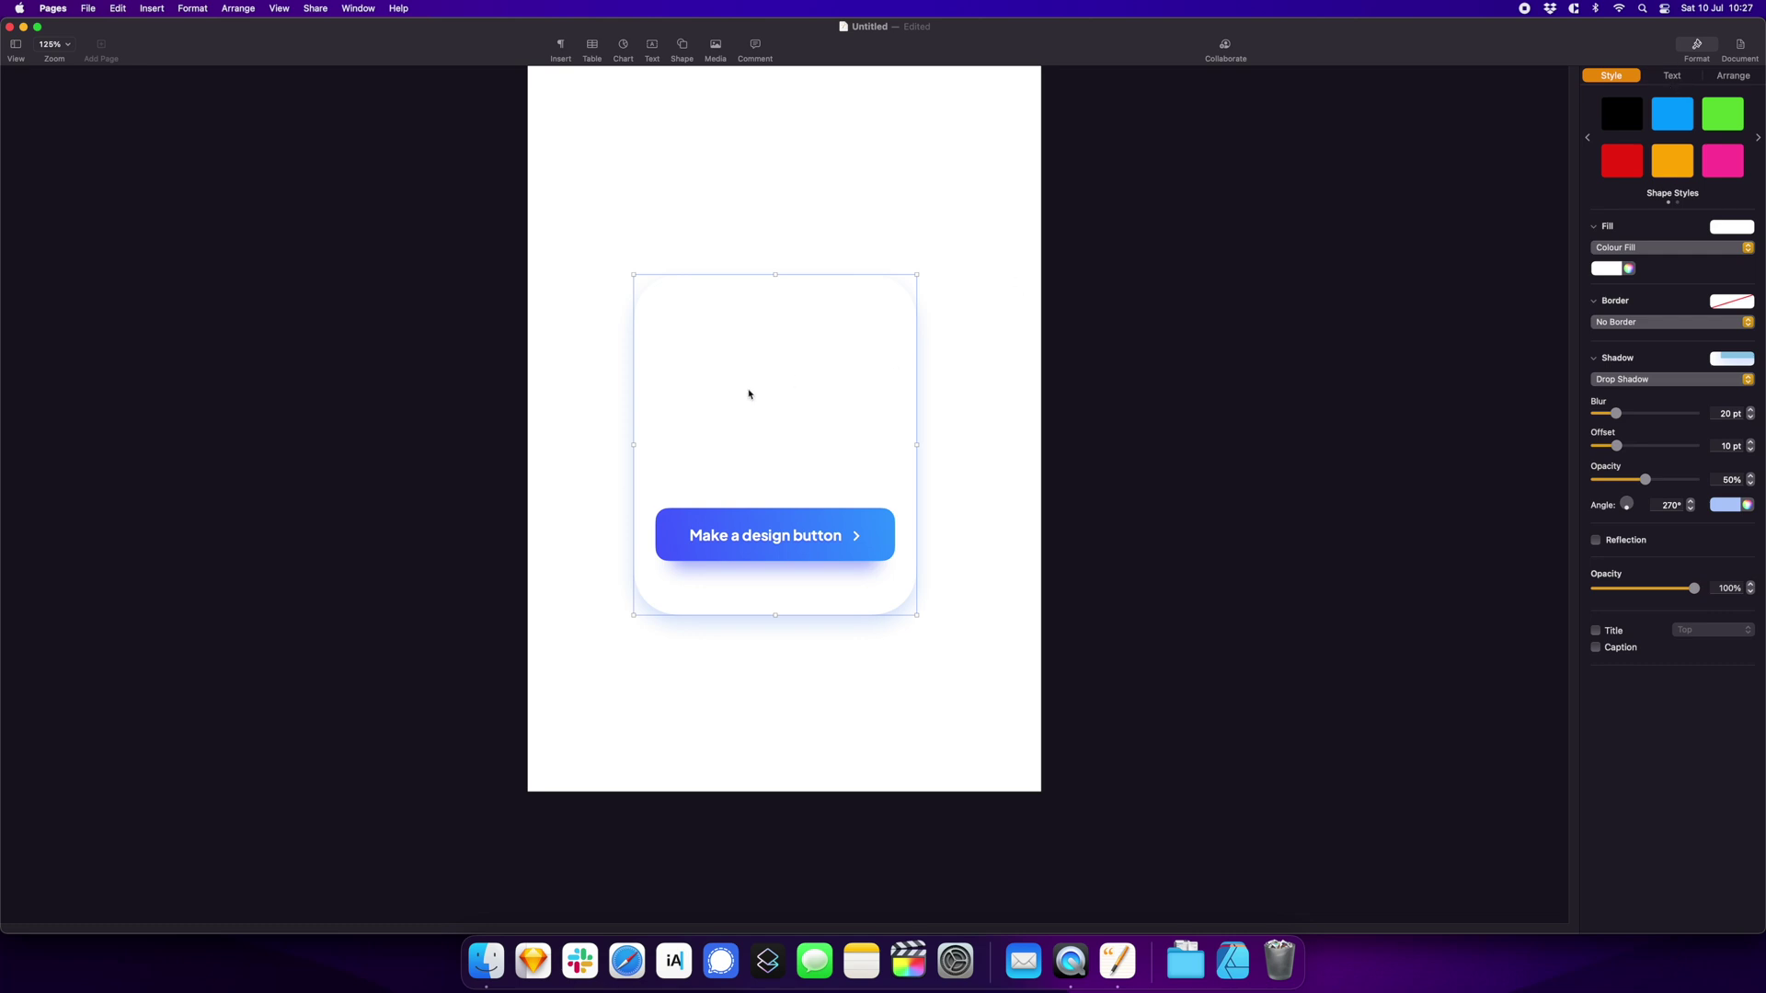
key(Delete)
click(696, 52)
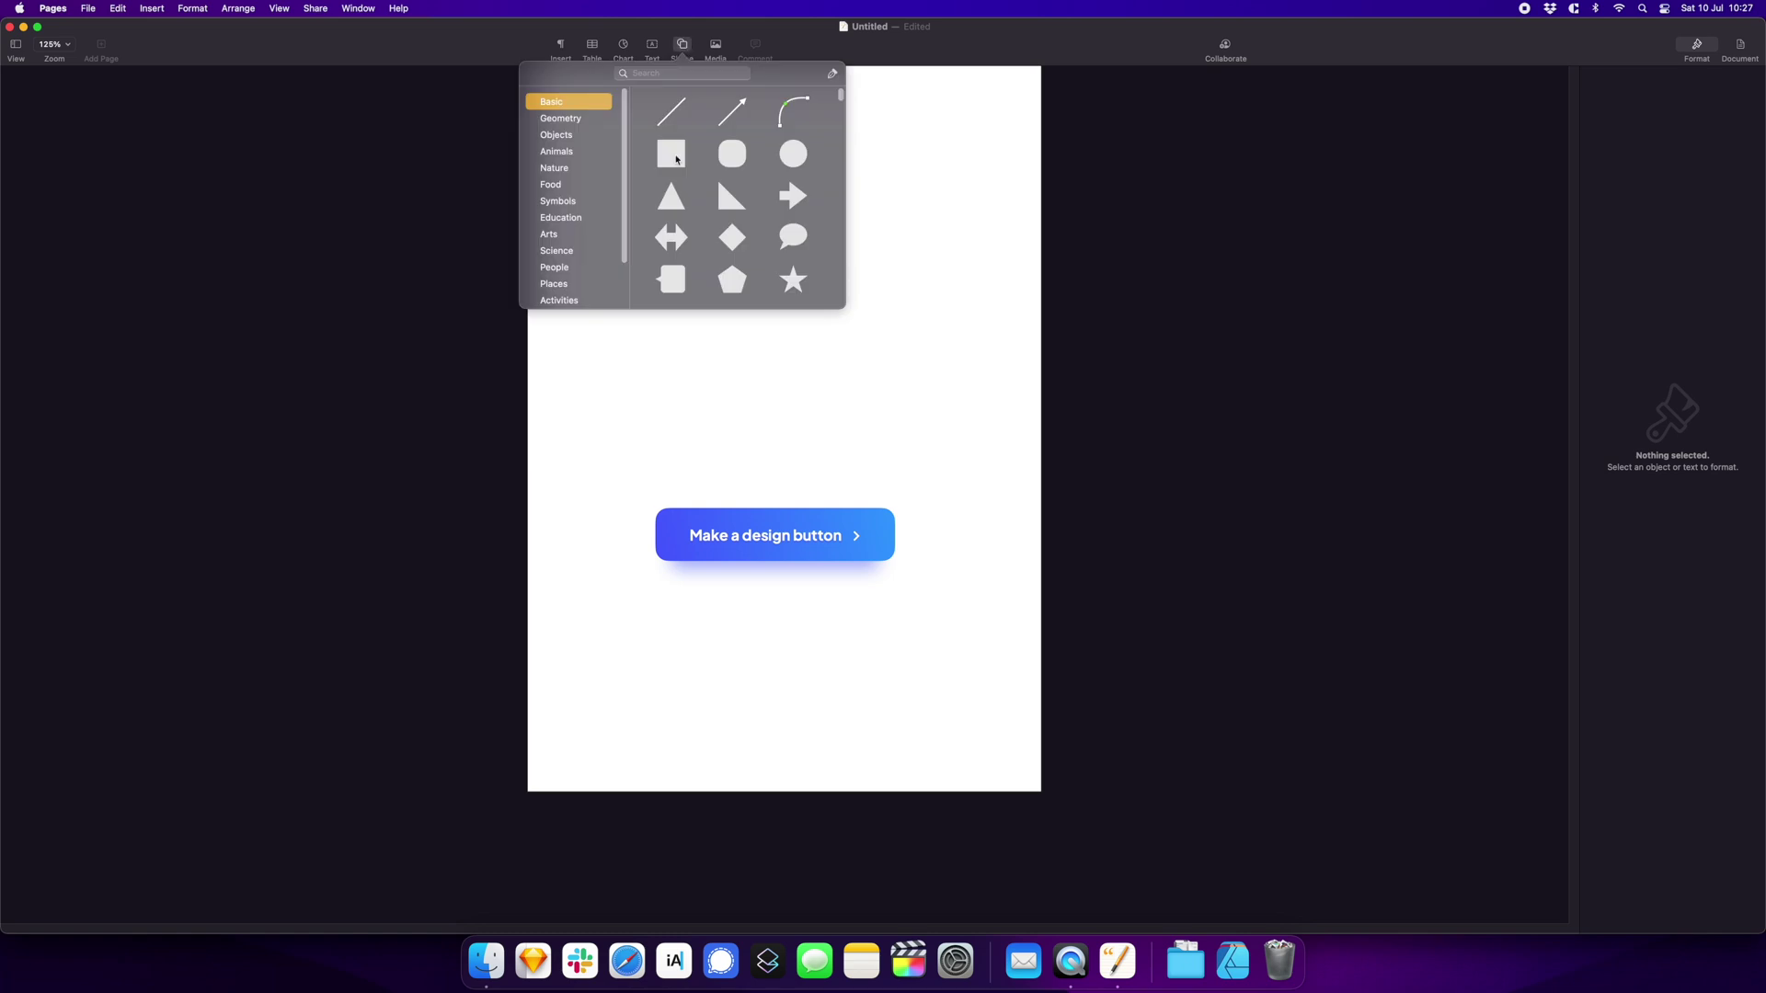
click(715, 175)
Give the new square a drop shadow and a light grey fill
right_click(770, 442)
click(814, 469)
click(1670, 378)
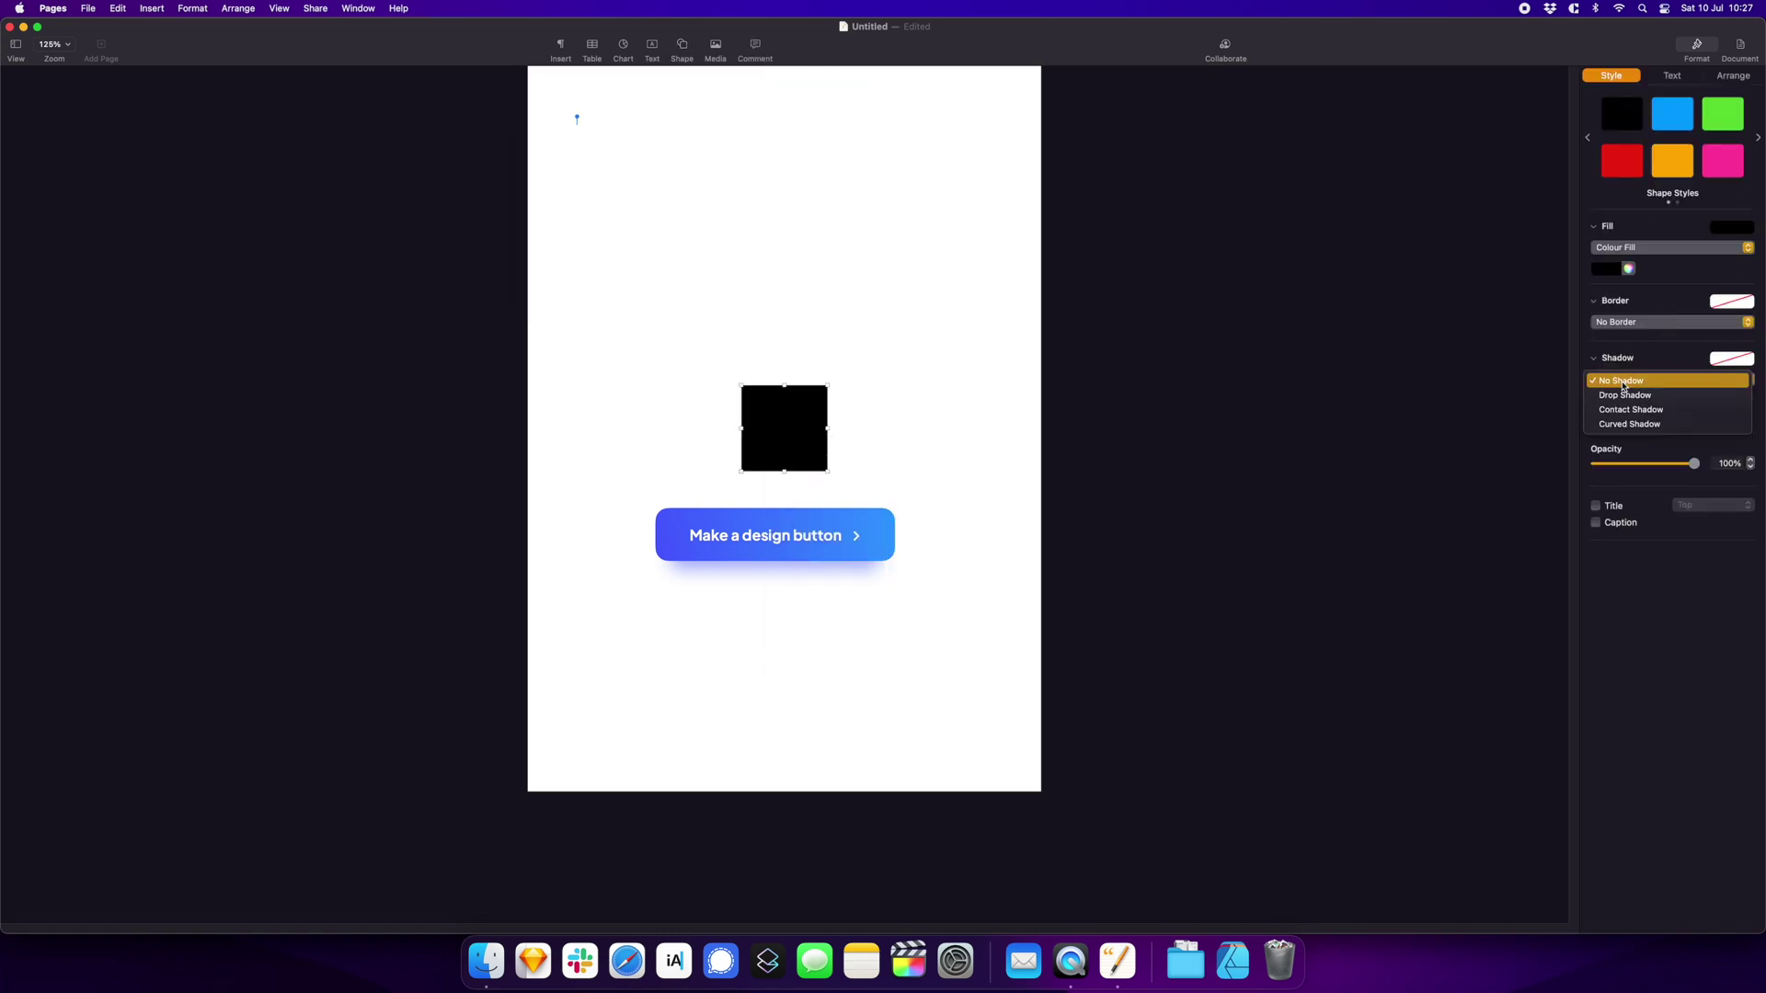
click(1642, 395)
click(1615, 271)
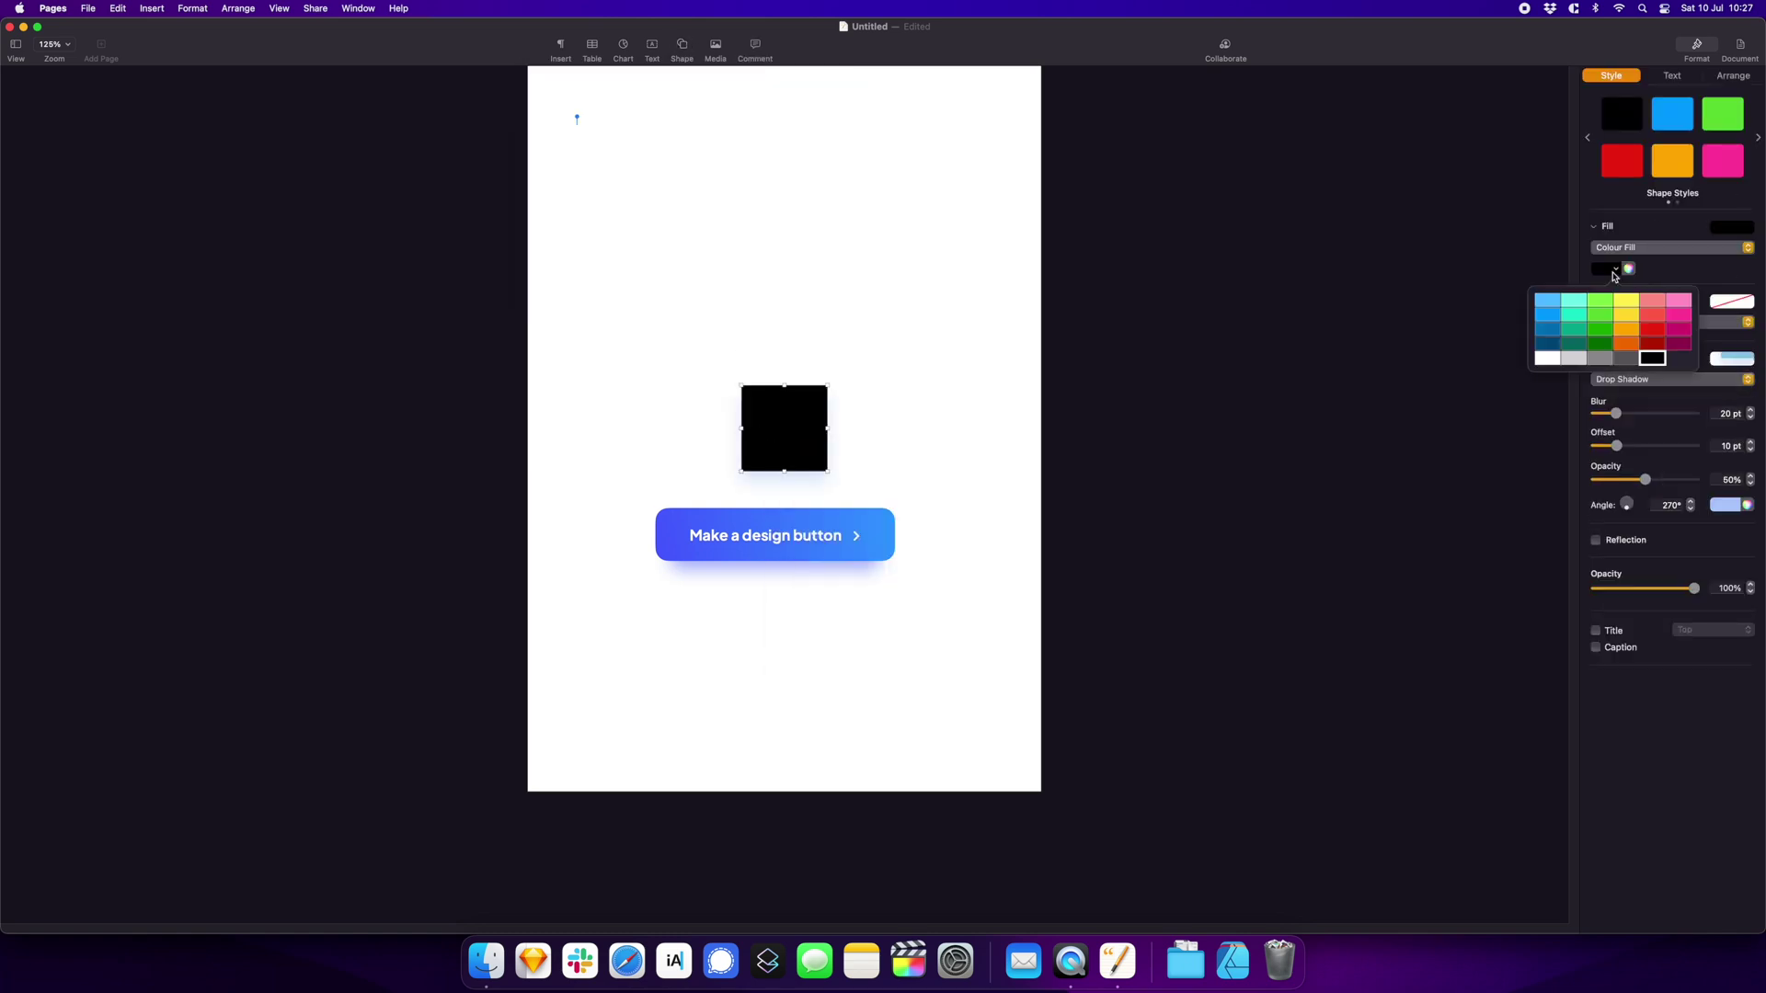
click(1574, 360)
click(834, 440)
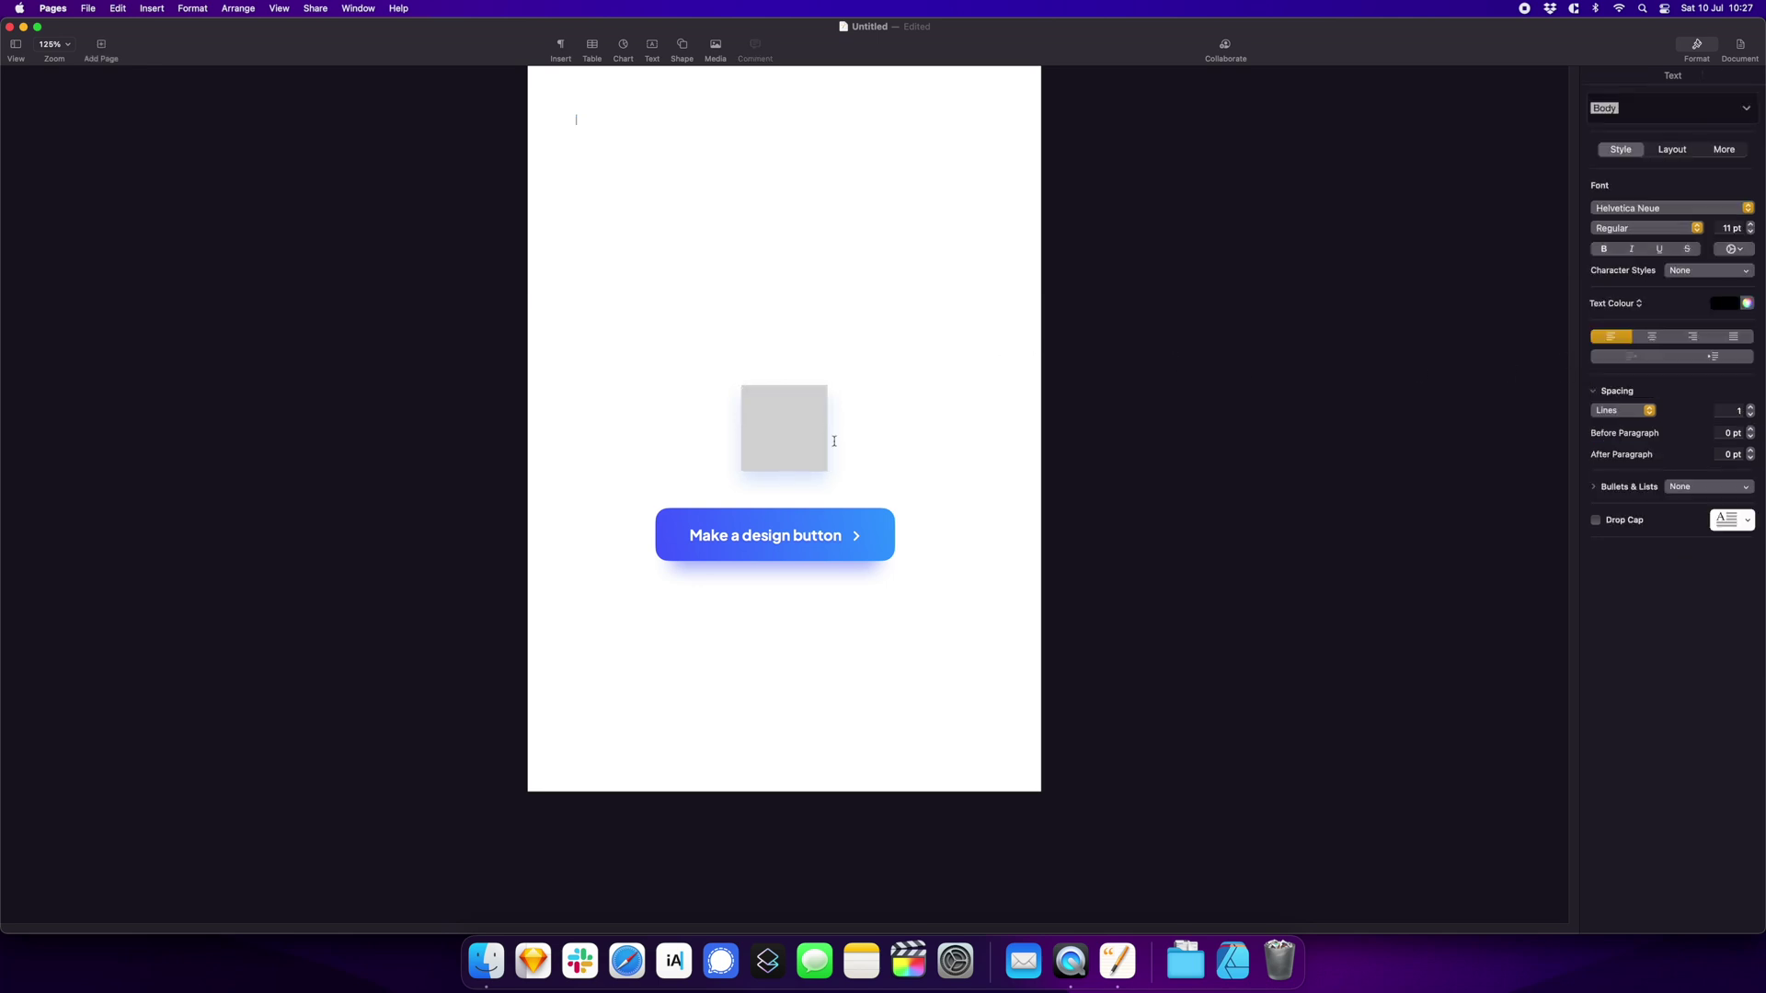
Resize the square in the Arrange settings and change its fill to white
right_click(805, 441)
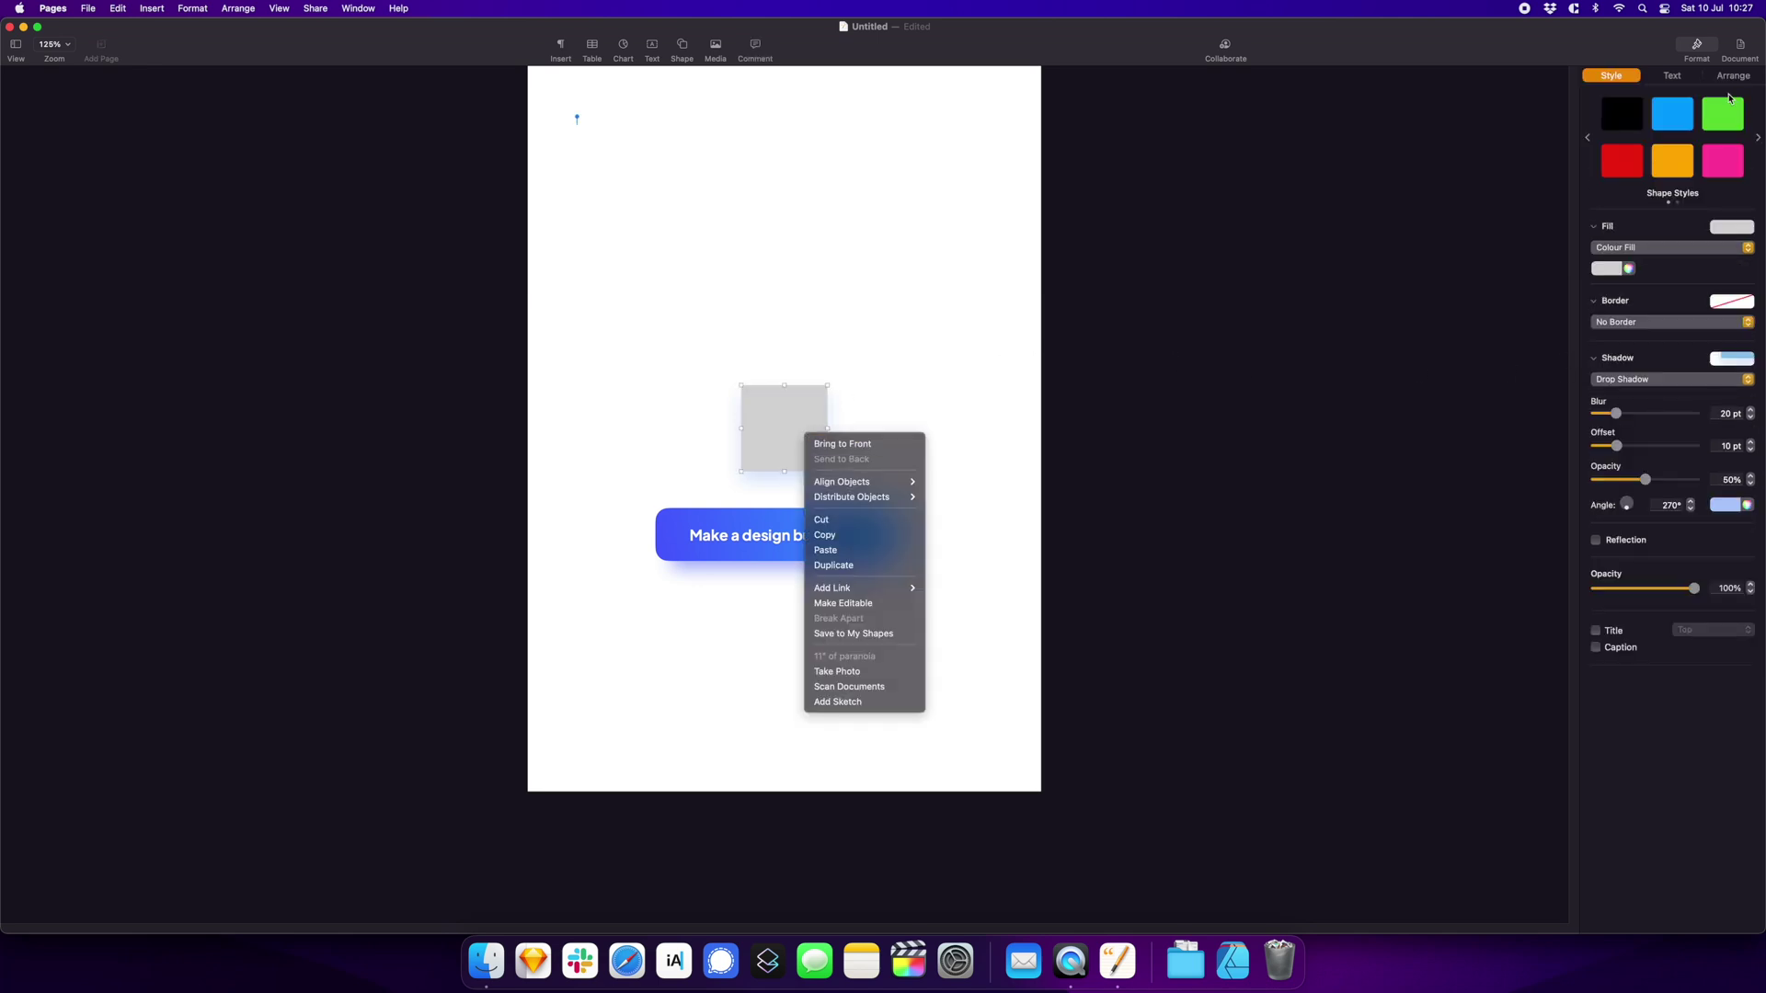
click(1732, 75)
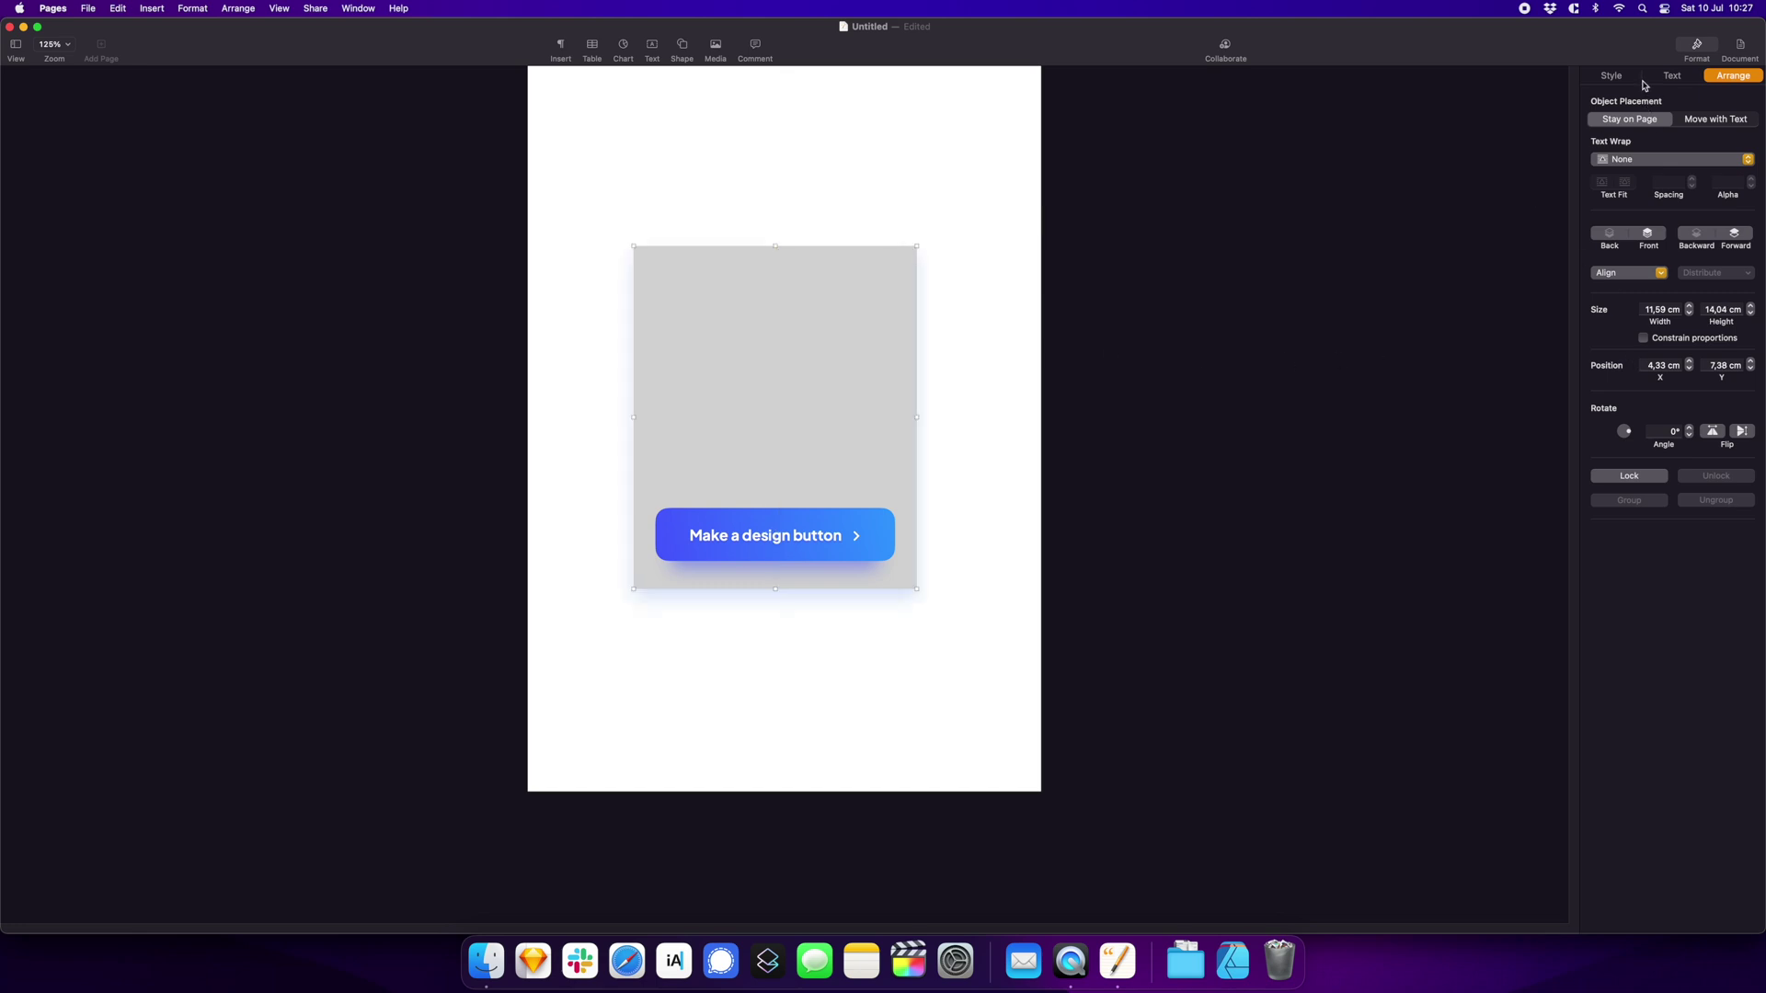
click(1611, 75)
click(1618, 268)
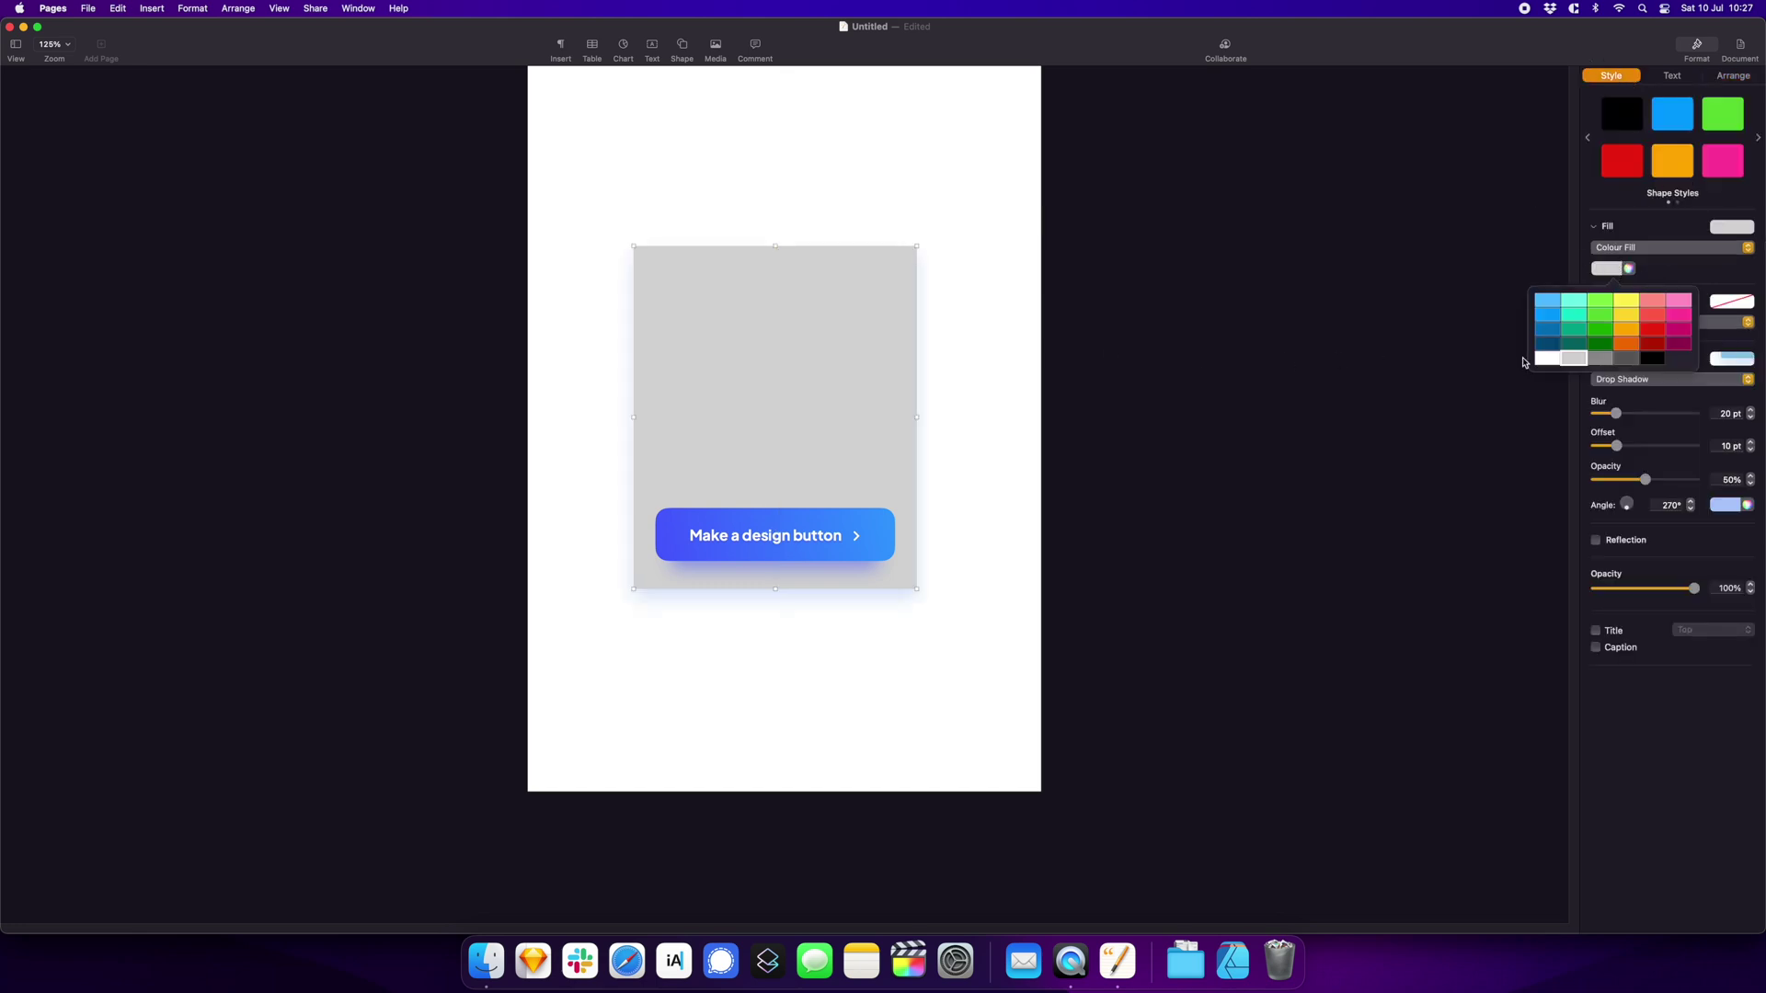
click(1544, 358)
click(1055, 487)
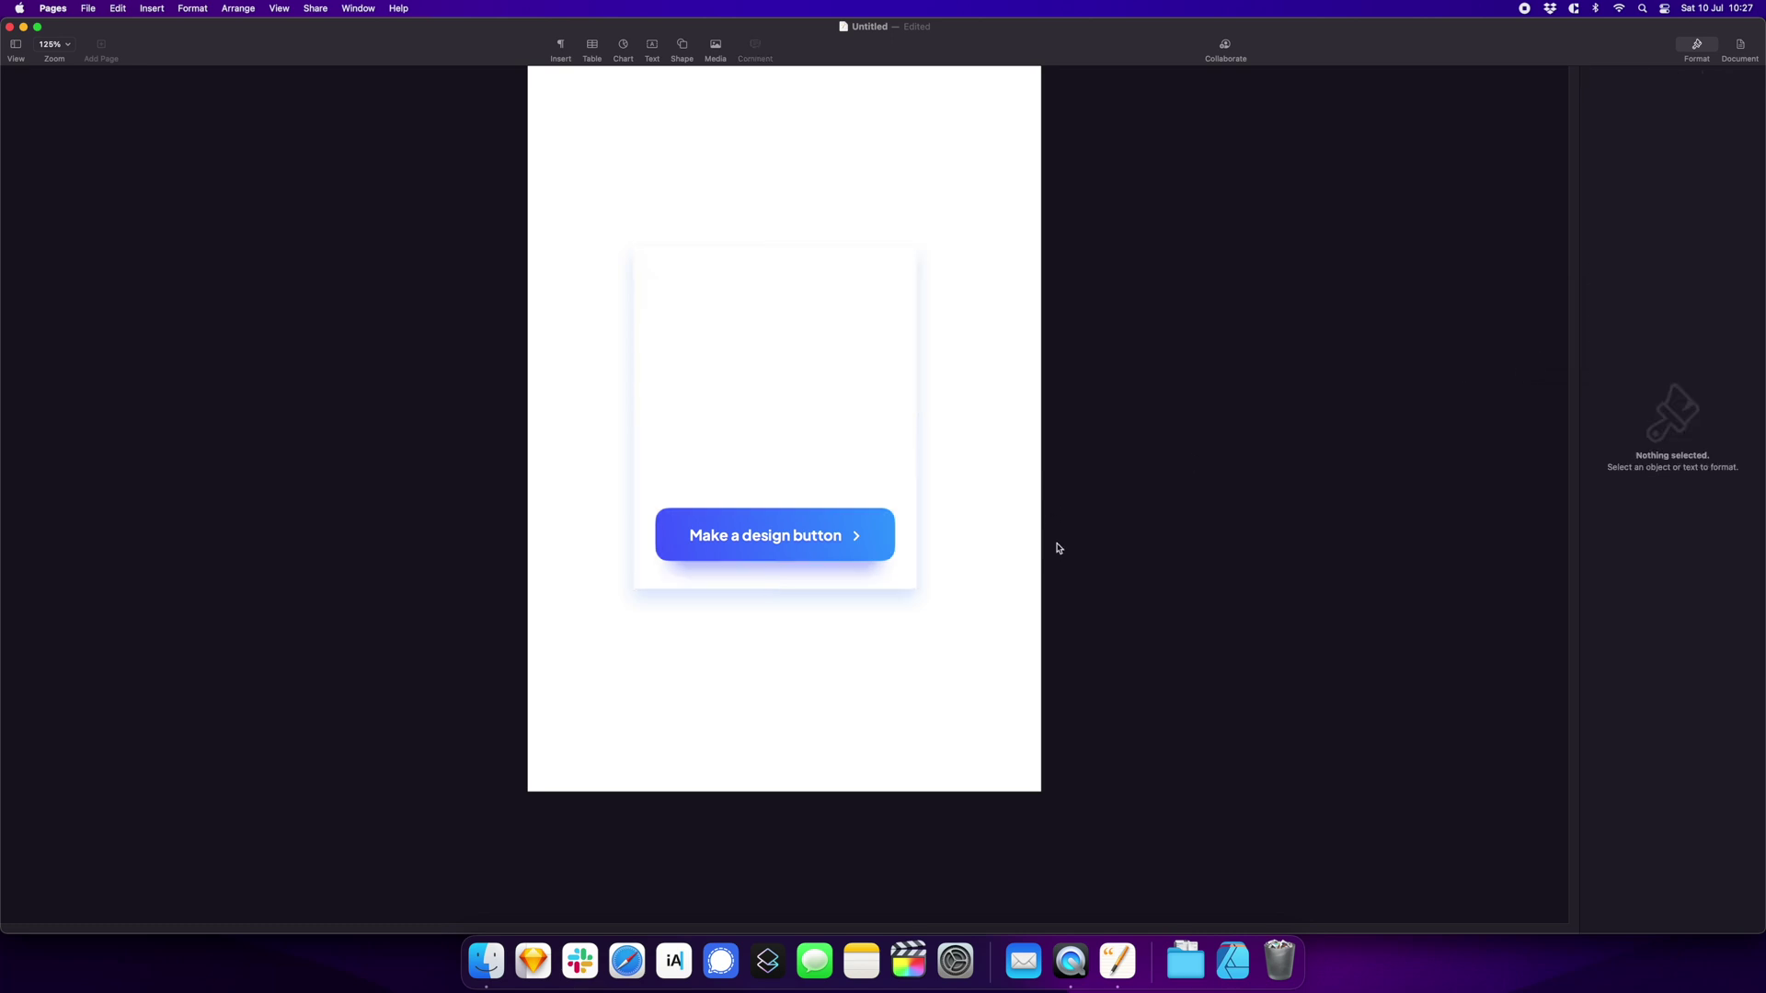
Copy the card, move the copy just under the button and send it behind the other objects
click(966, 414)
drag(1021, 497, 793, 576)
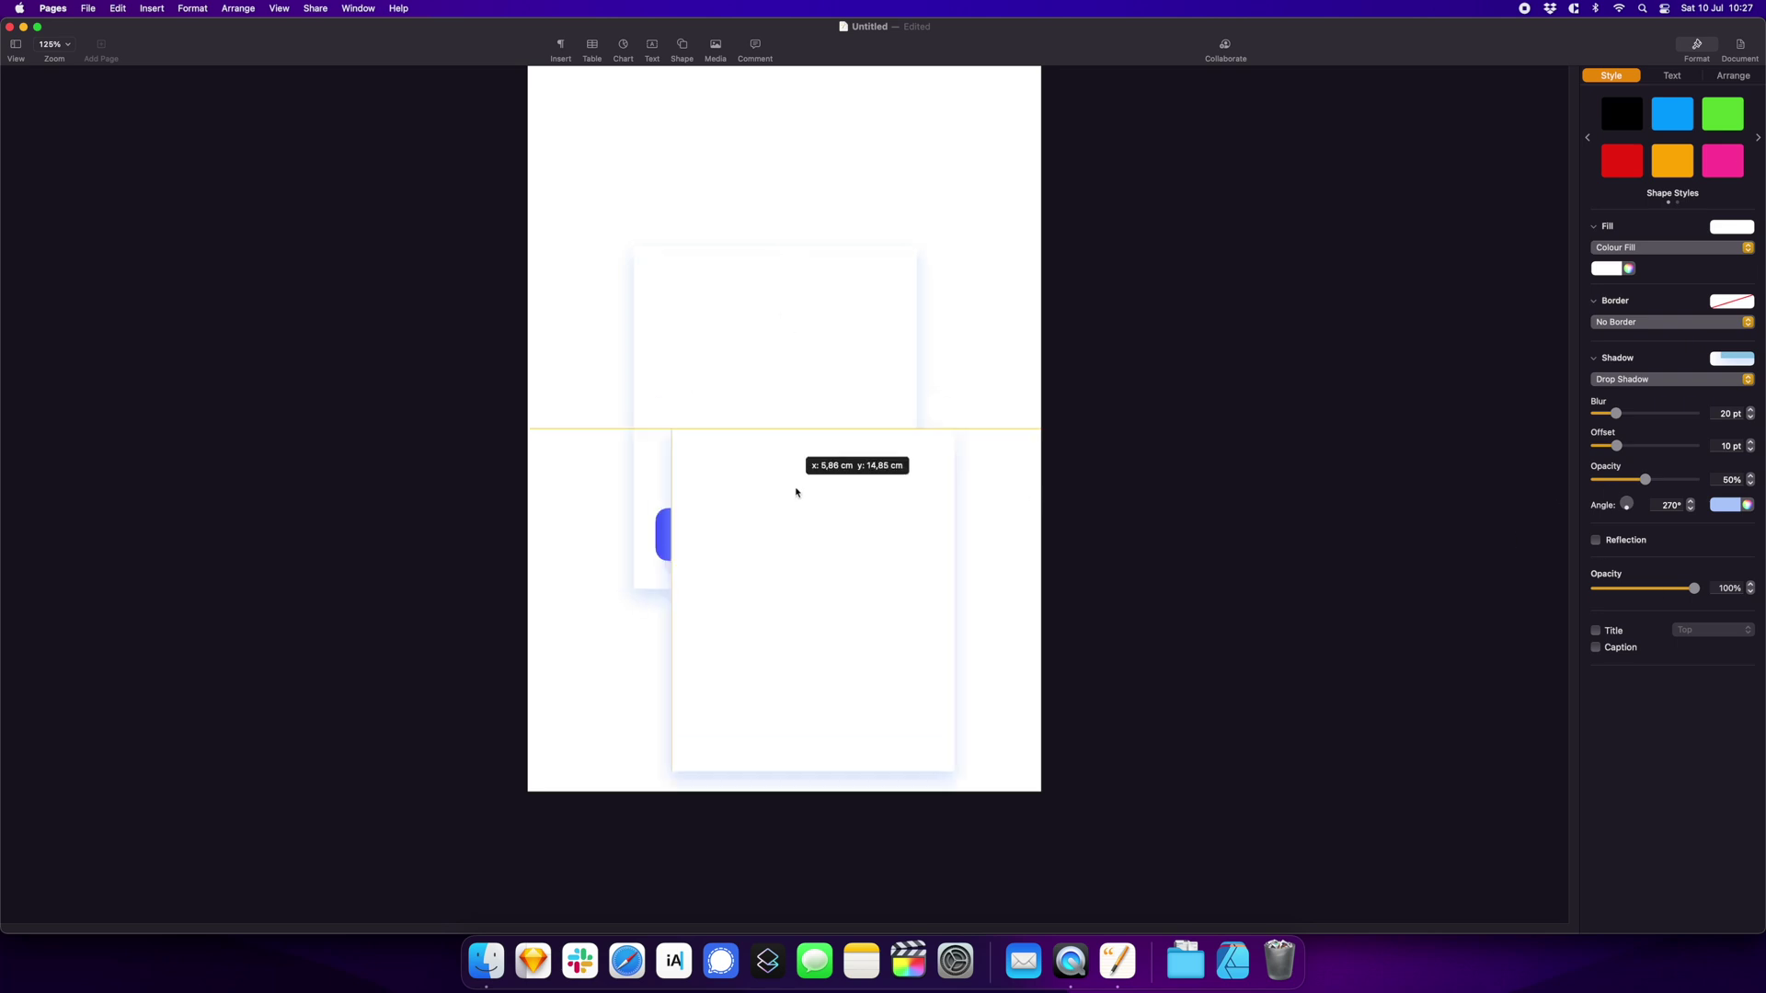
click(1165, 576)
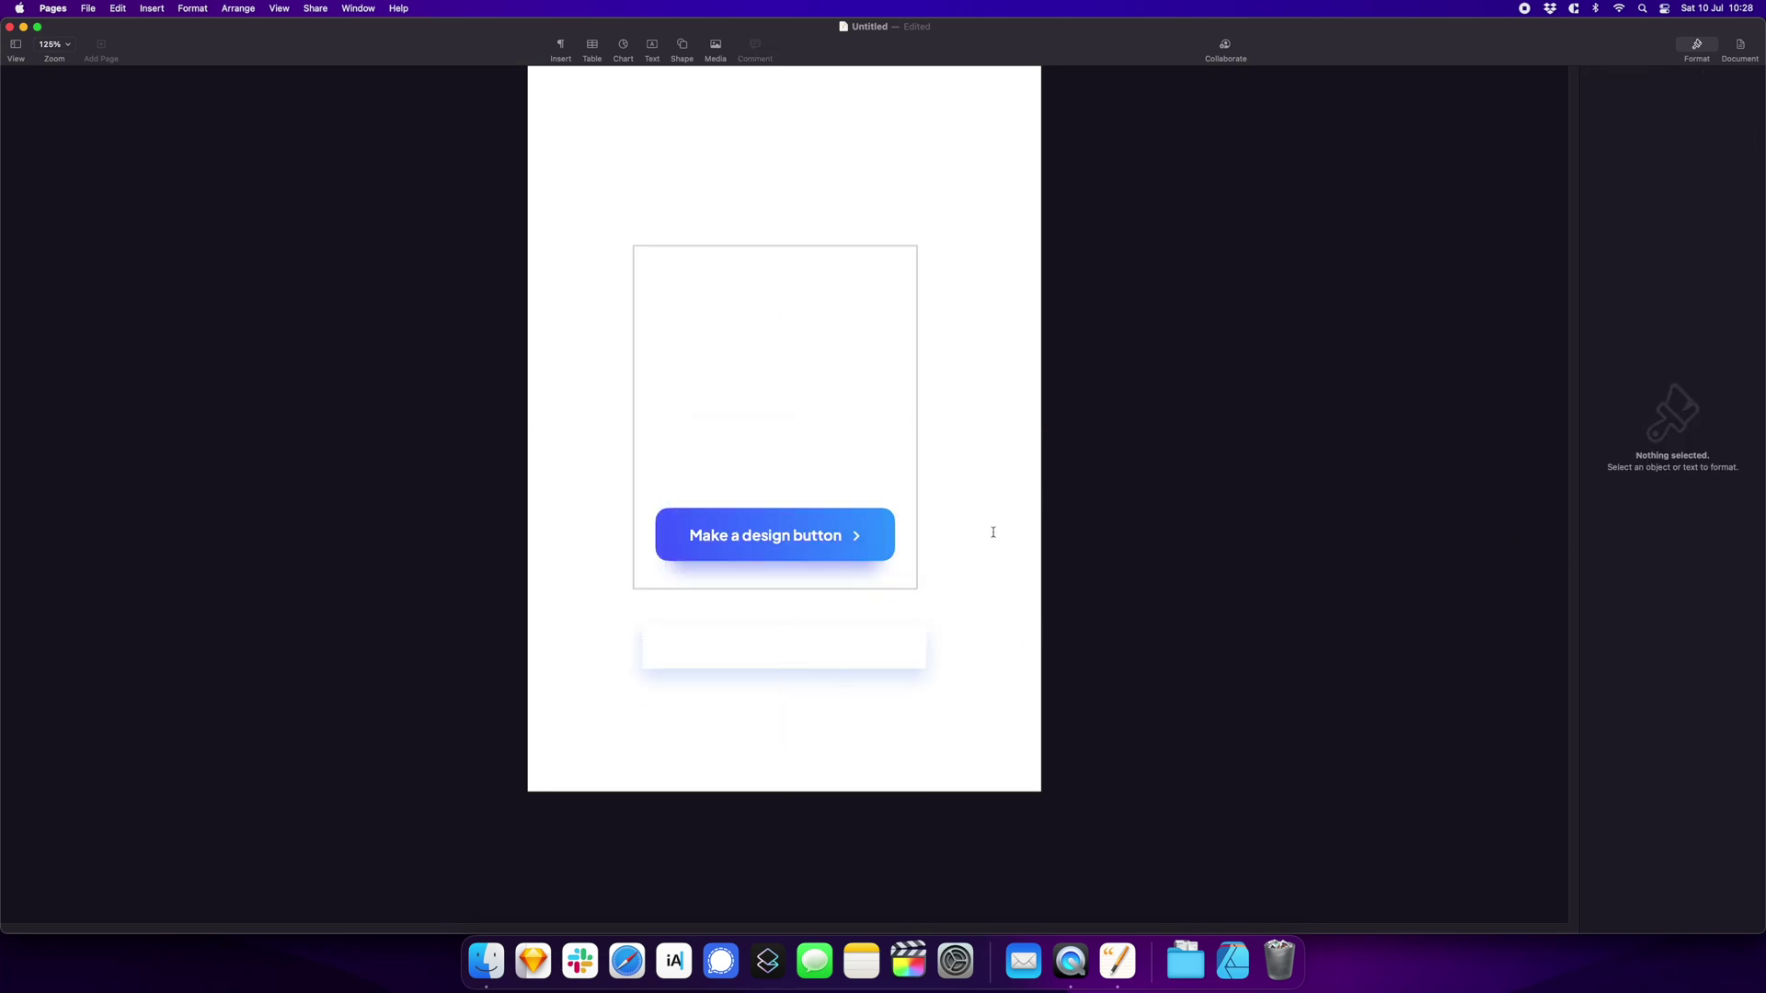
right_click(809, 591)
mouse_move(784, 660)
mouse_down()
mouse_move(784, 607)
mouse_move(848, 598)
mouse_up()
click(843, 613)
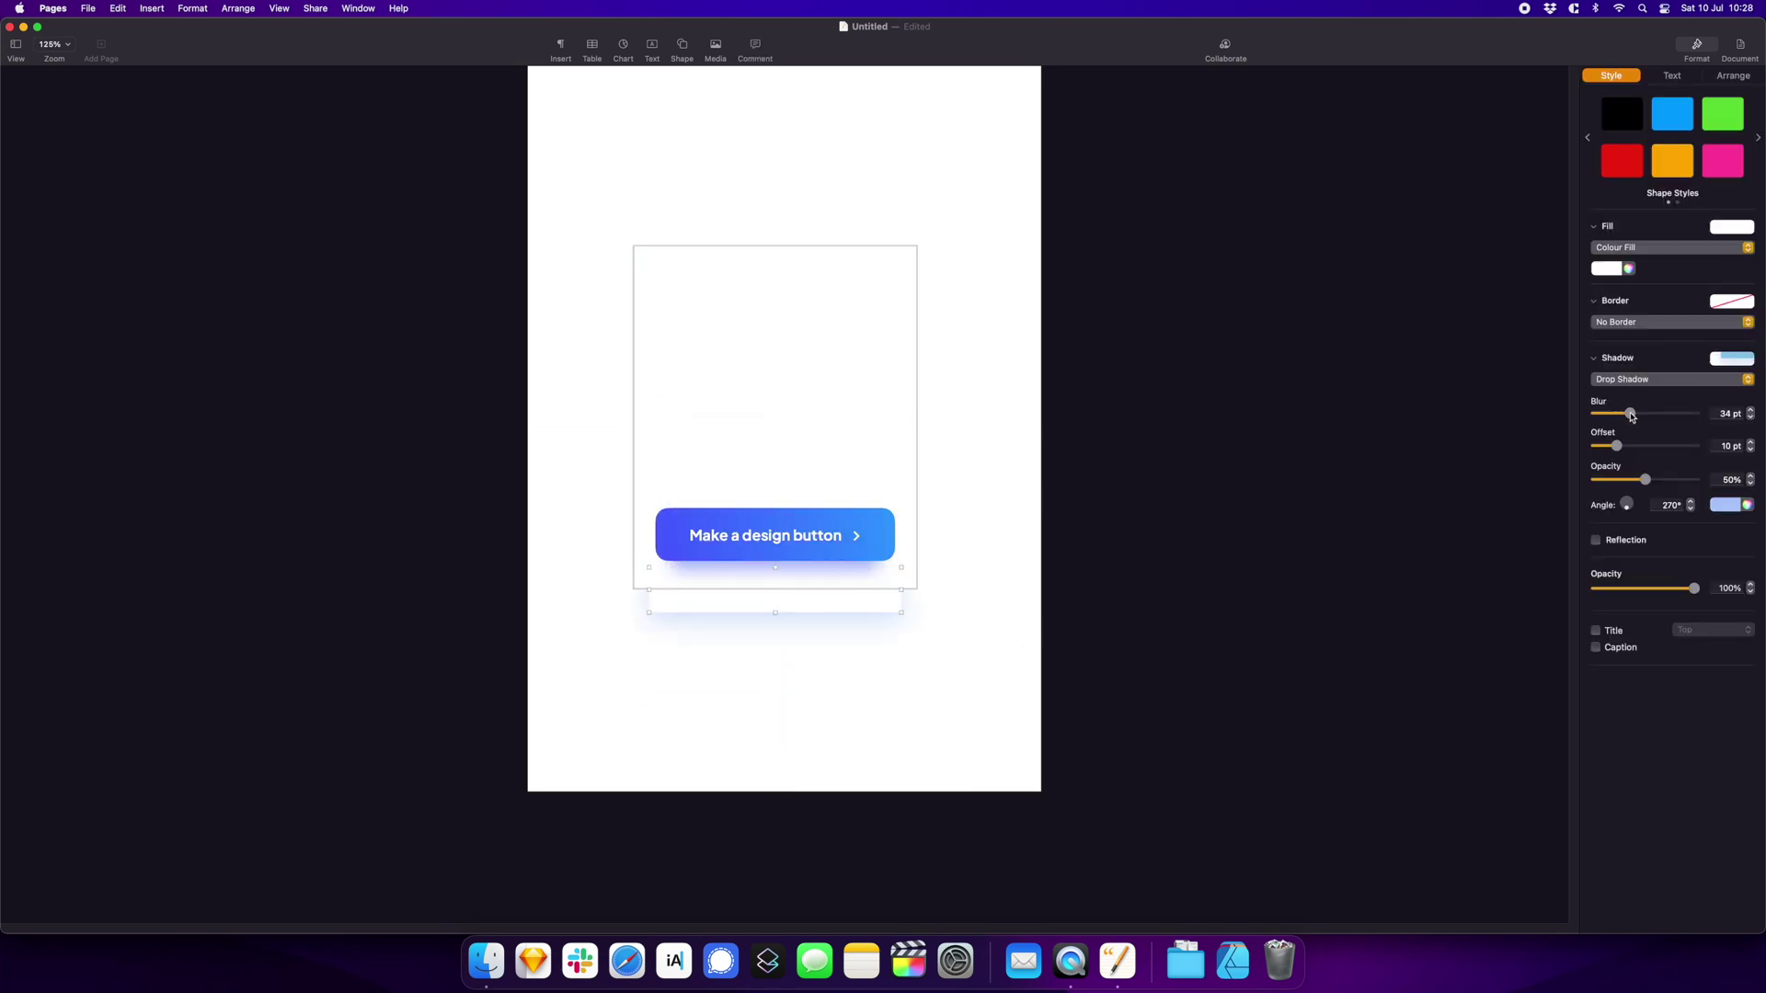
click(848, 635)
click(773, 413)
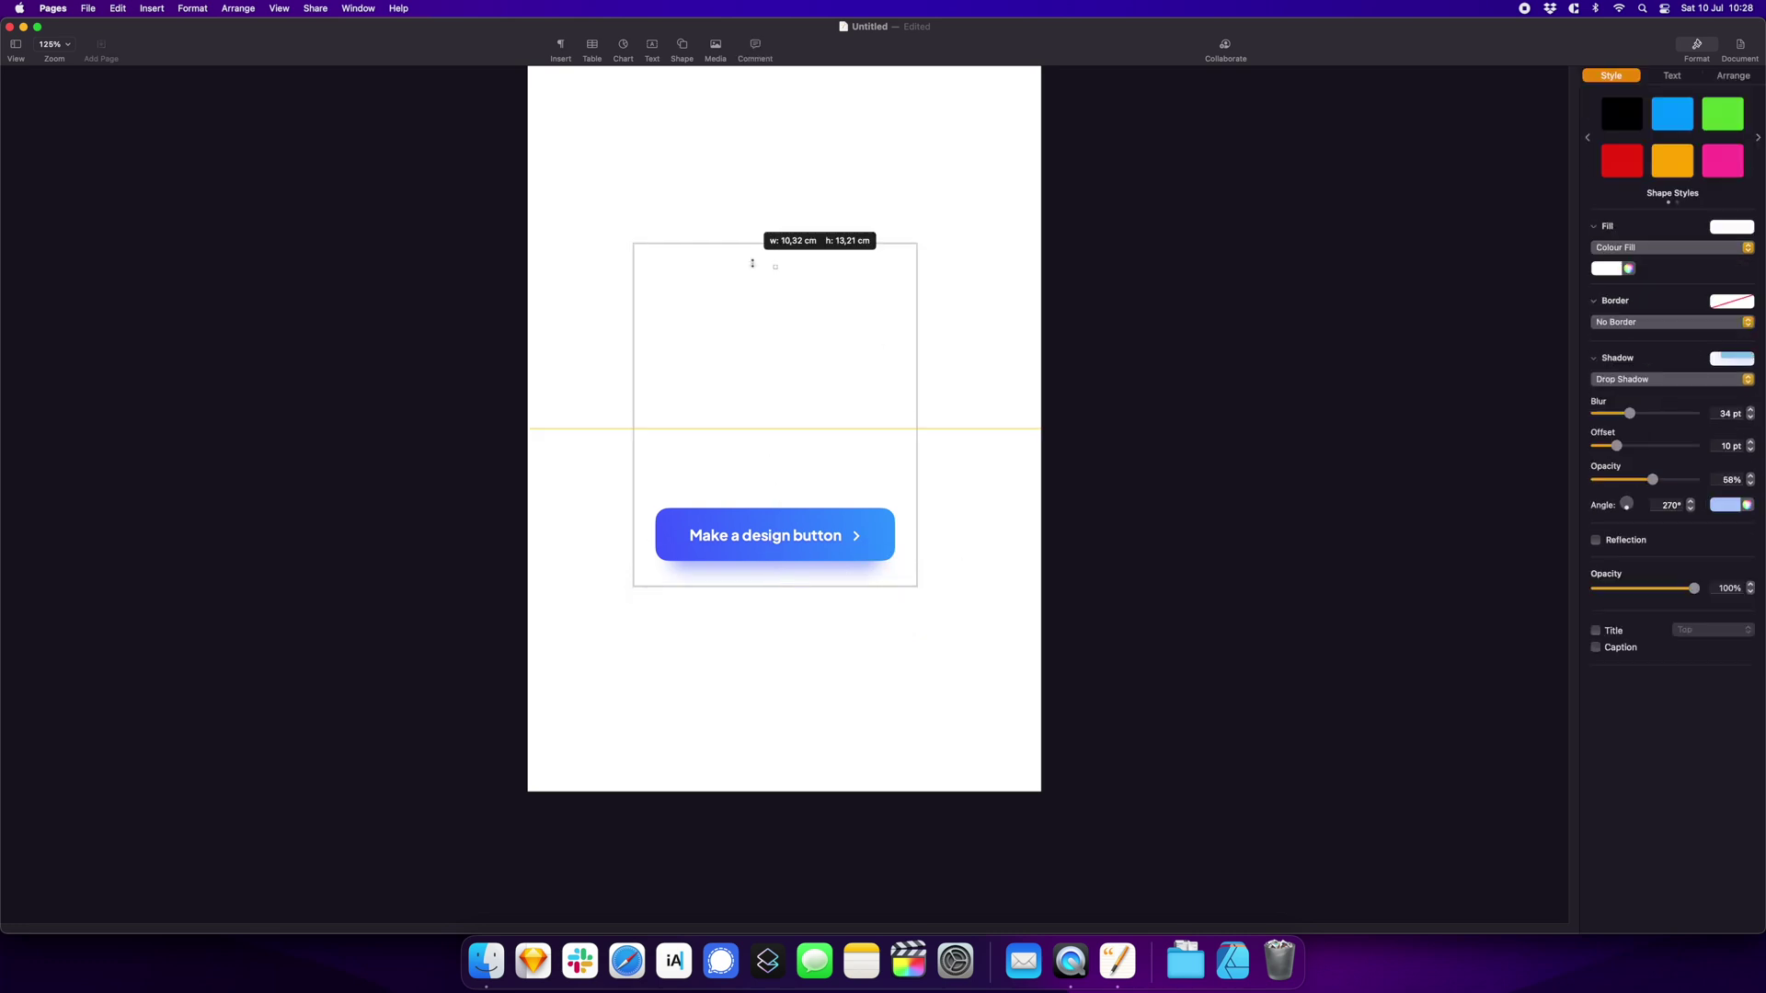
click(981, 730)
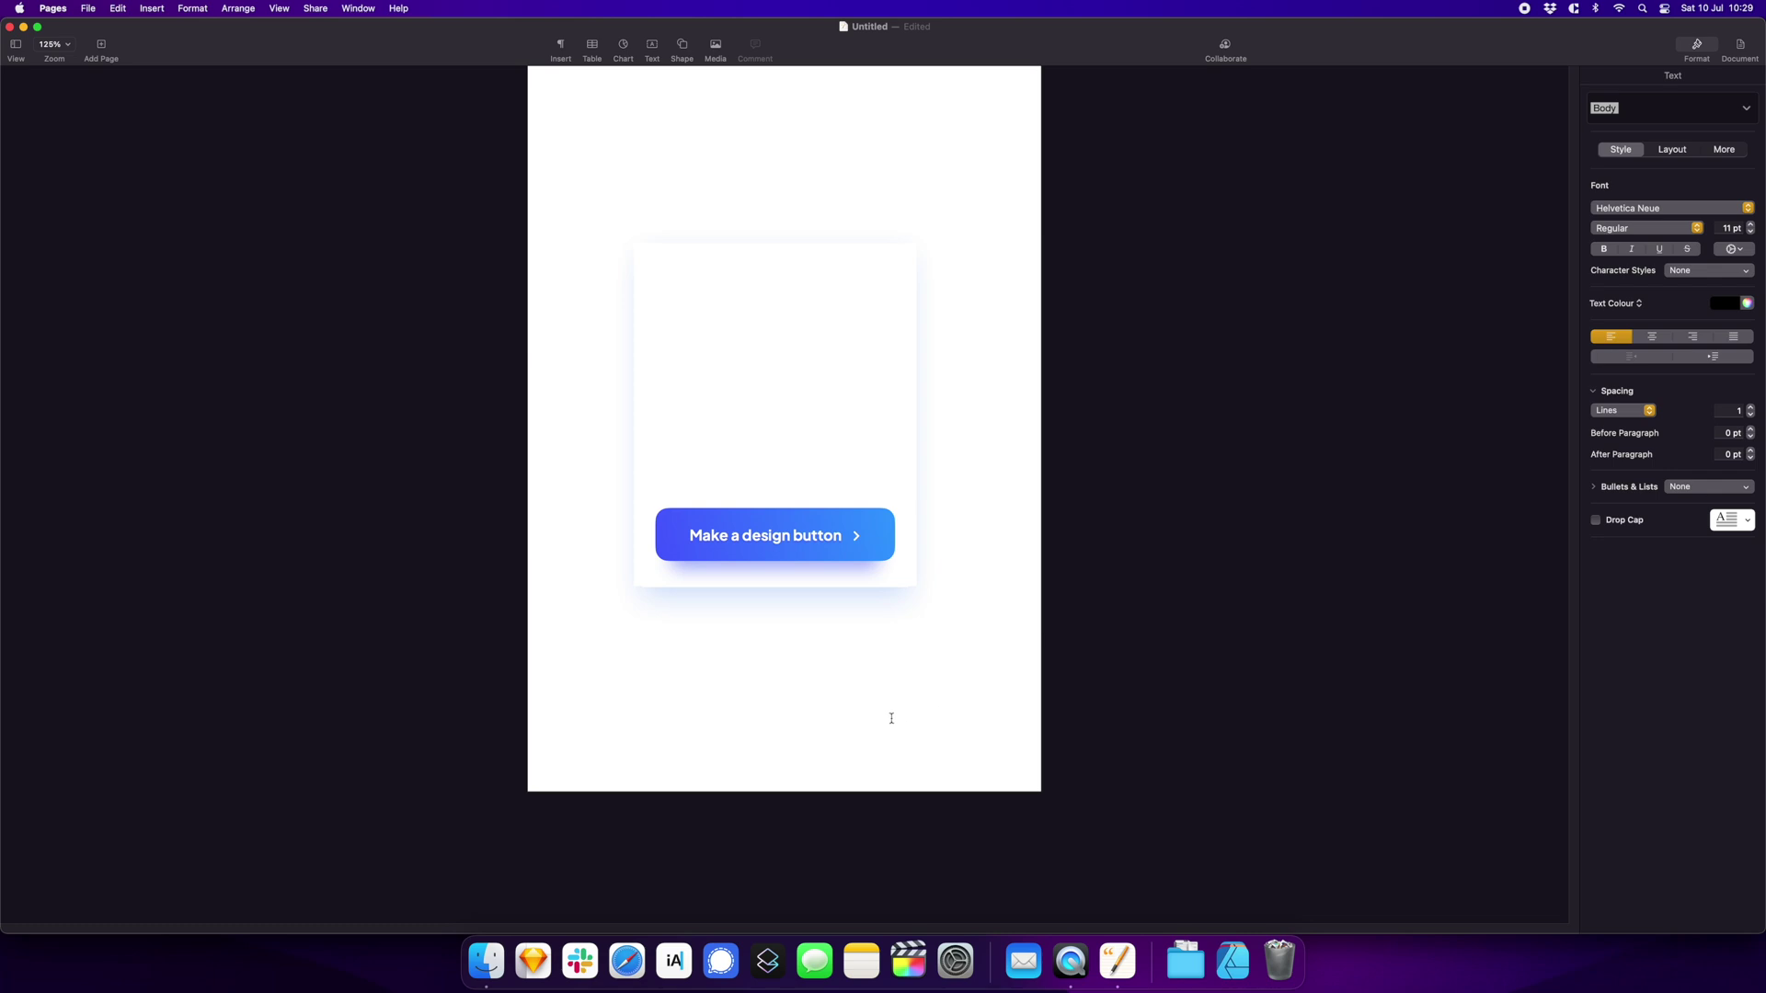
text(t)
key(BackSpace)
Insert a text box and type the three-line headline 'Some say that the tools are what matters.'
click(652, 50)
double_click(720, 133)
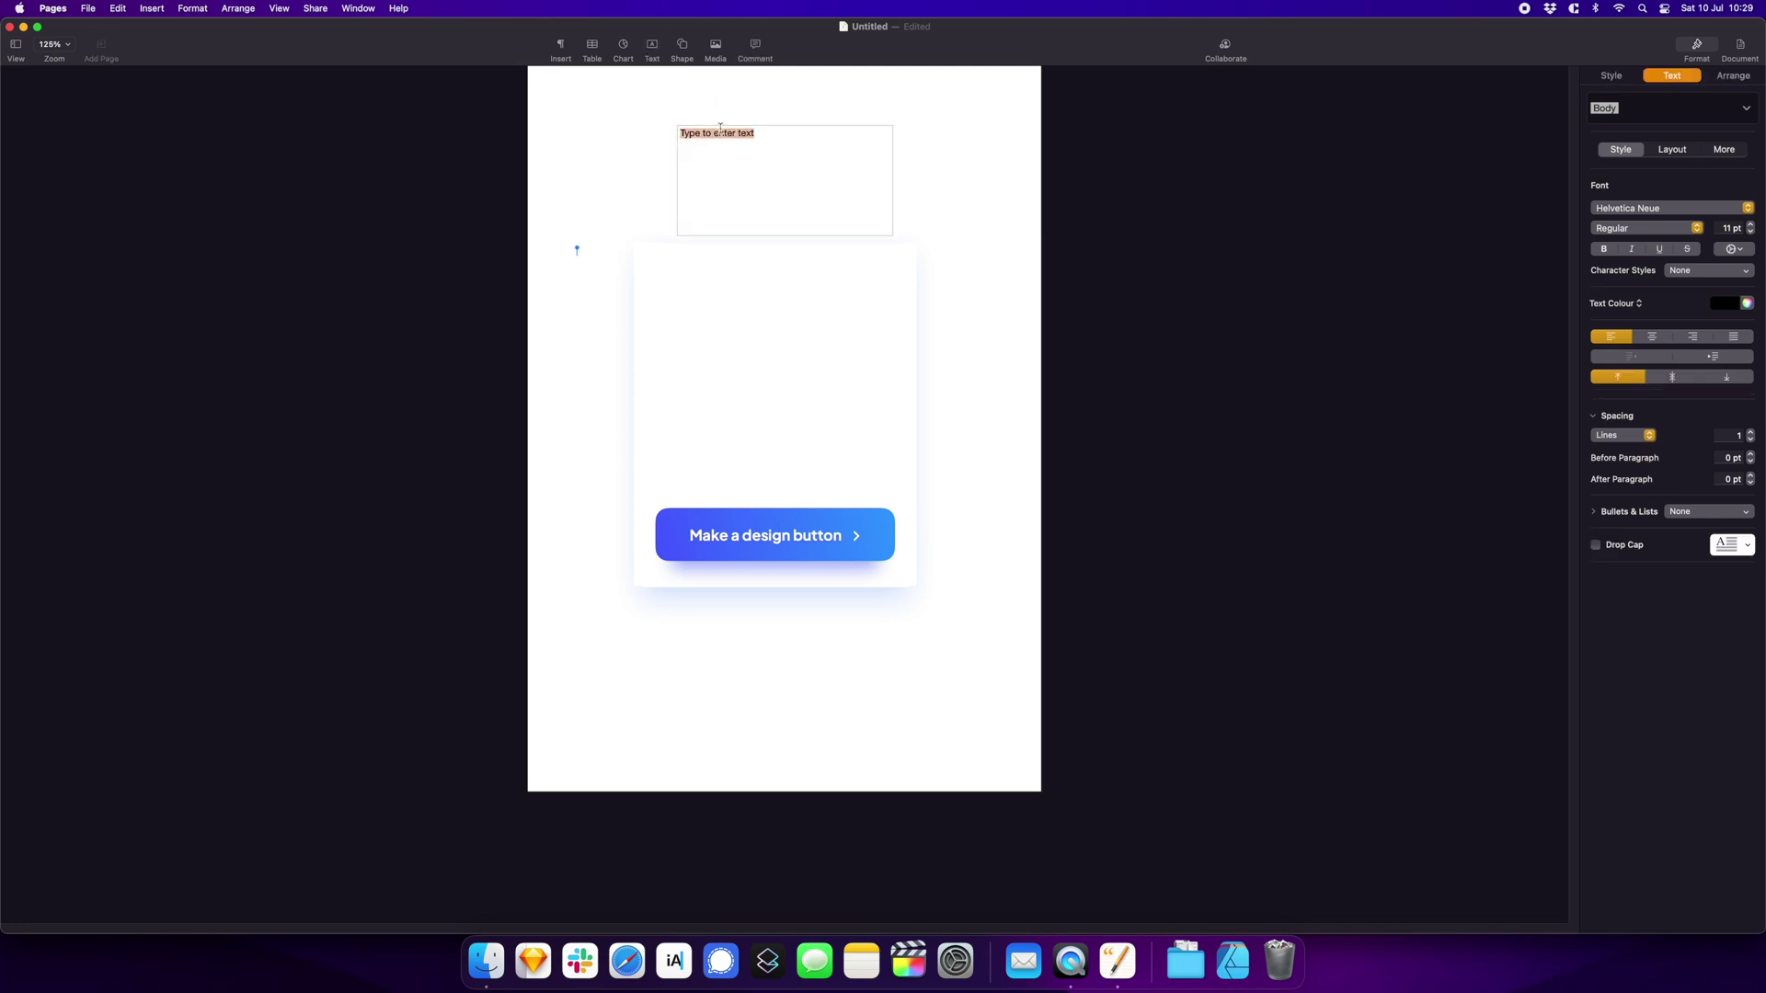
text(S)
text(Some say that)
key(Return)
text(The tools are)
key(Return)
text(What matters.)
key(super+a)
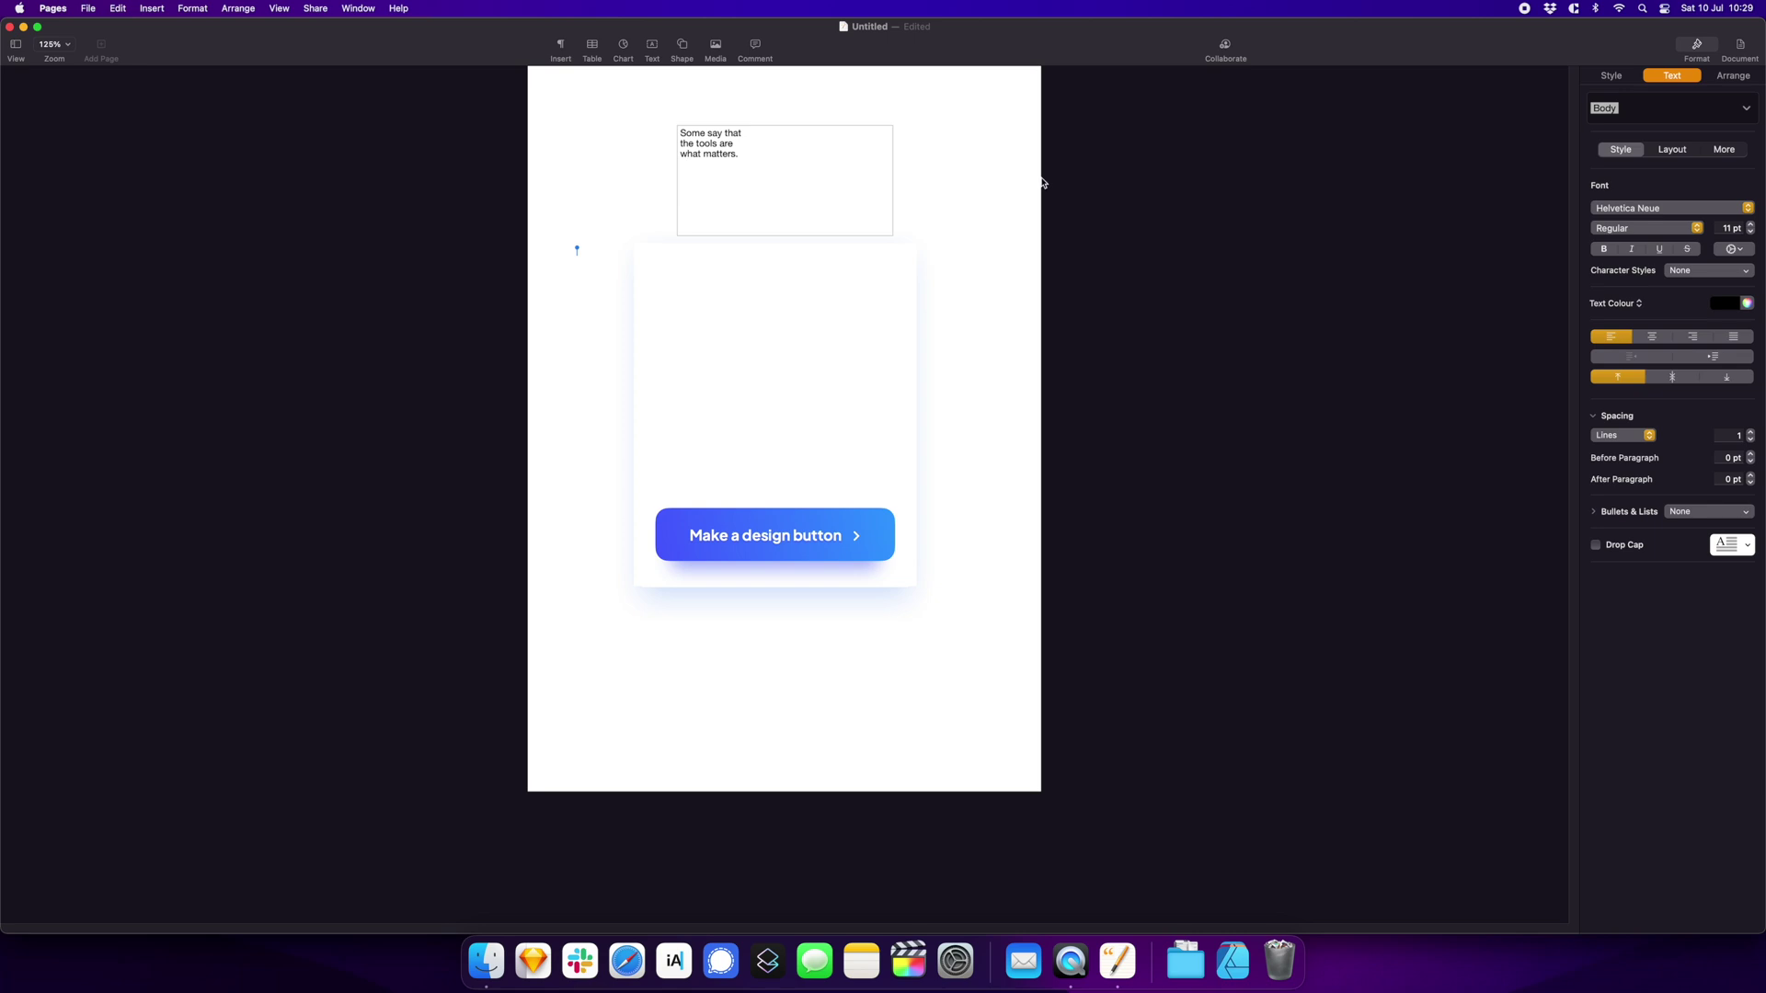
Set the headline to Plus Jakarta Sans ExtraBold at 29 pt
click(1671, 208)
scroll(1669, 483, down, 3)
click(1657, 318)
click(1656, 228)
click(1625, 388)
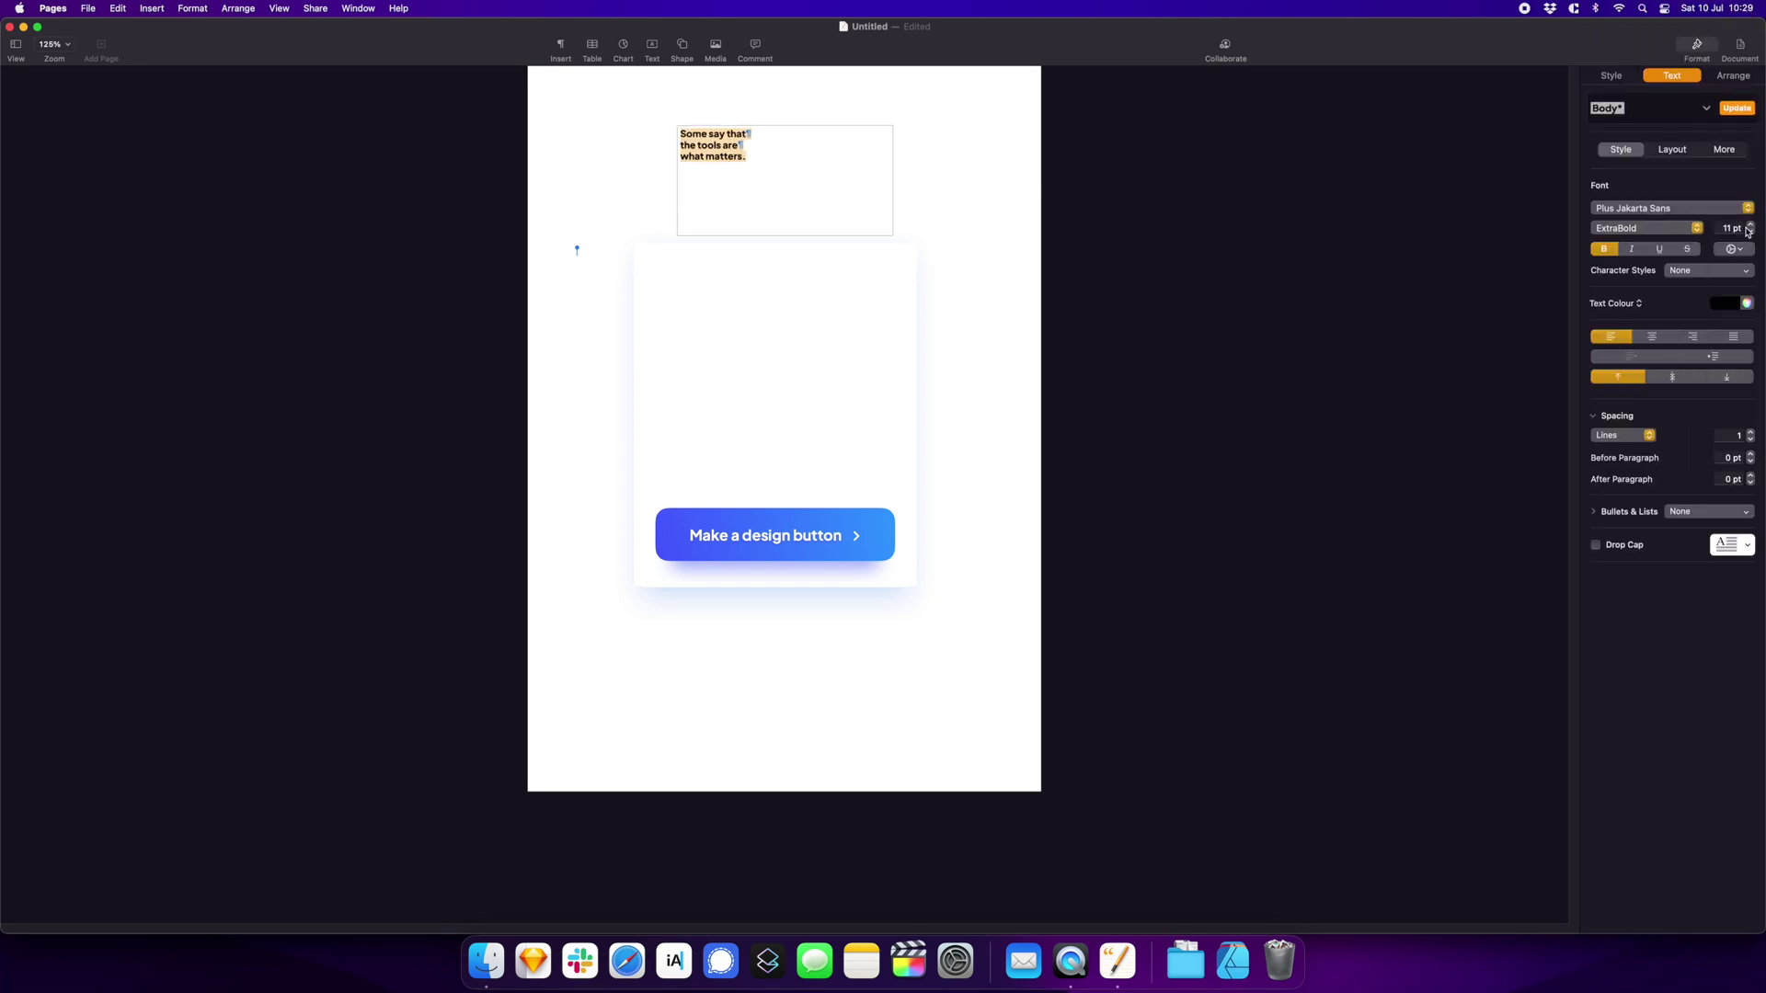
click(1750, 224)
key(Escape)
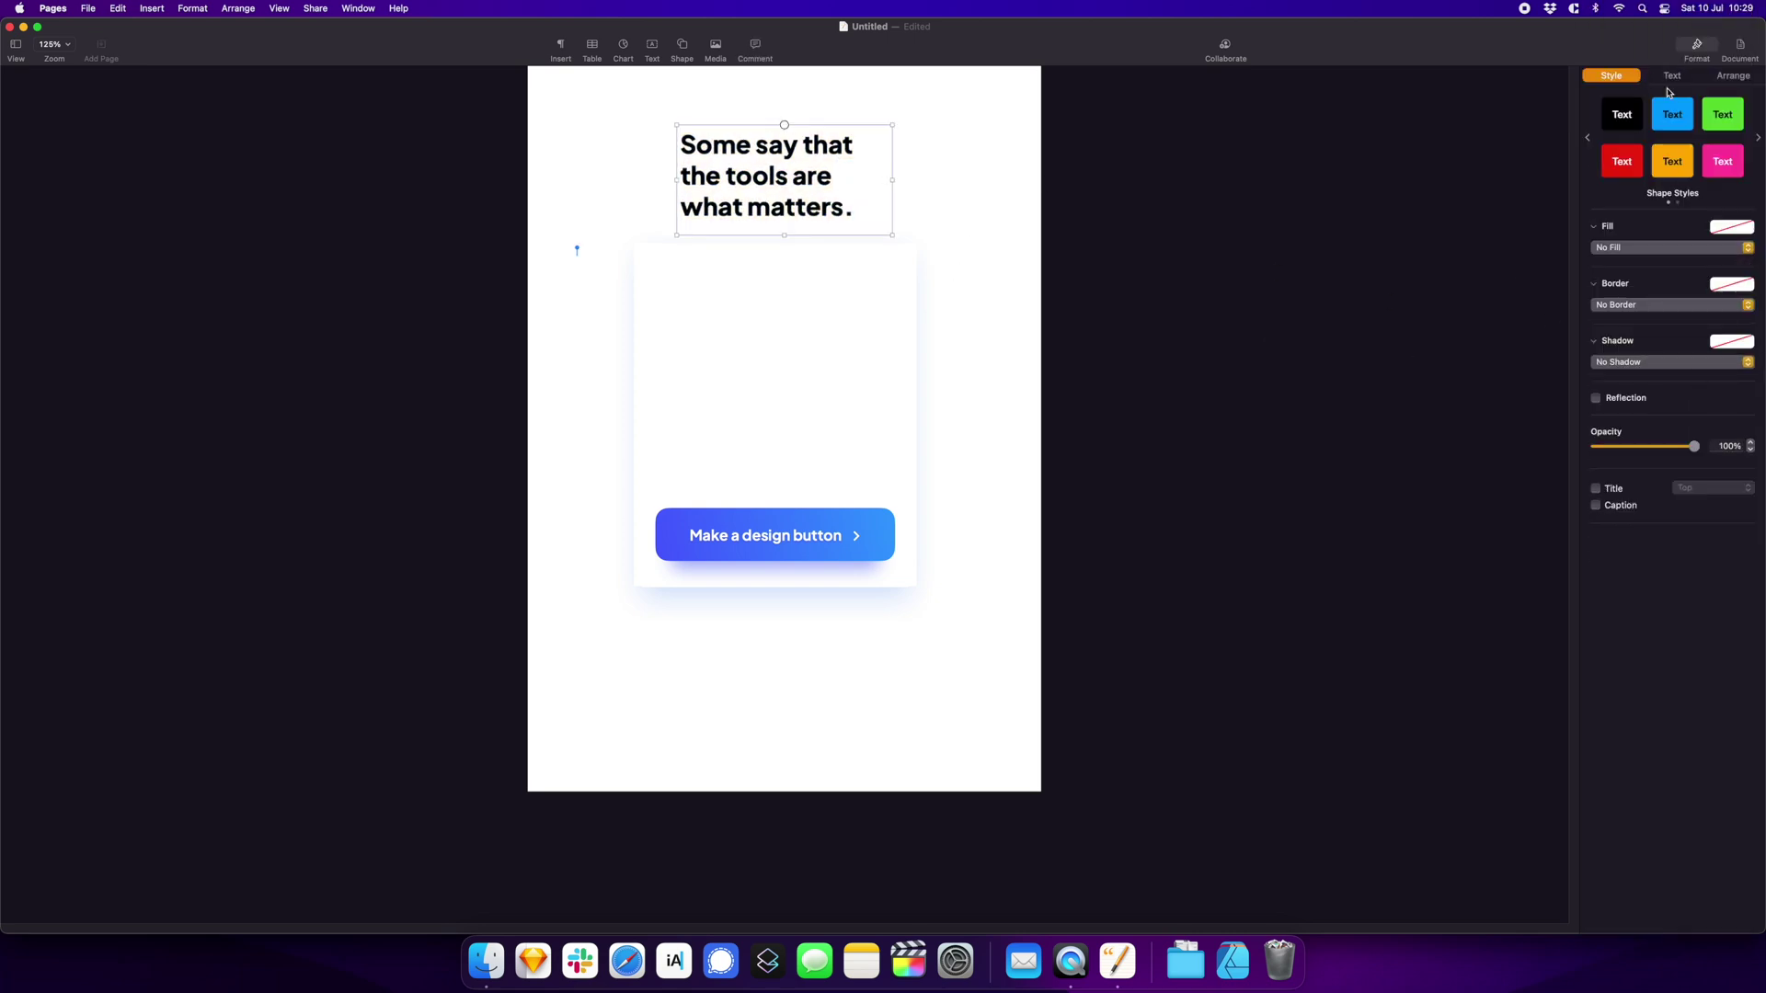
Colour the headline a near-black purple-blue and move it into the top of the card
click(1671, 74)
click(1746, 302)
click(852, 535)
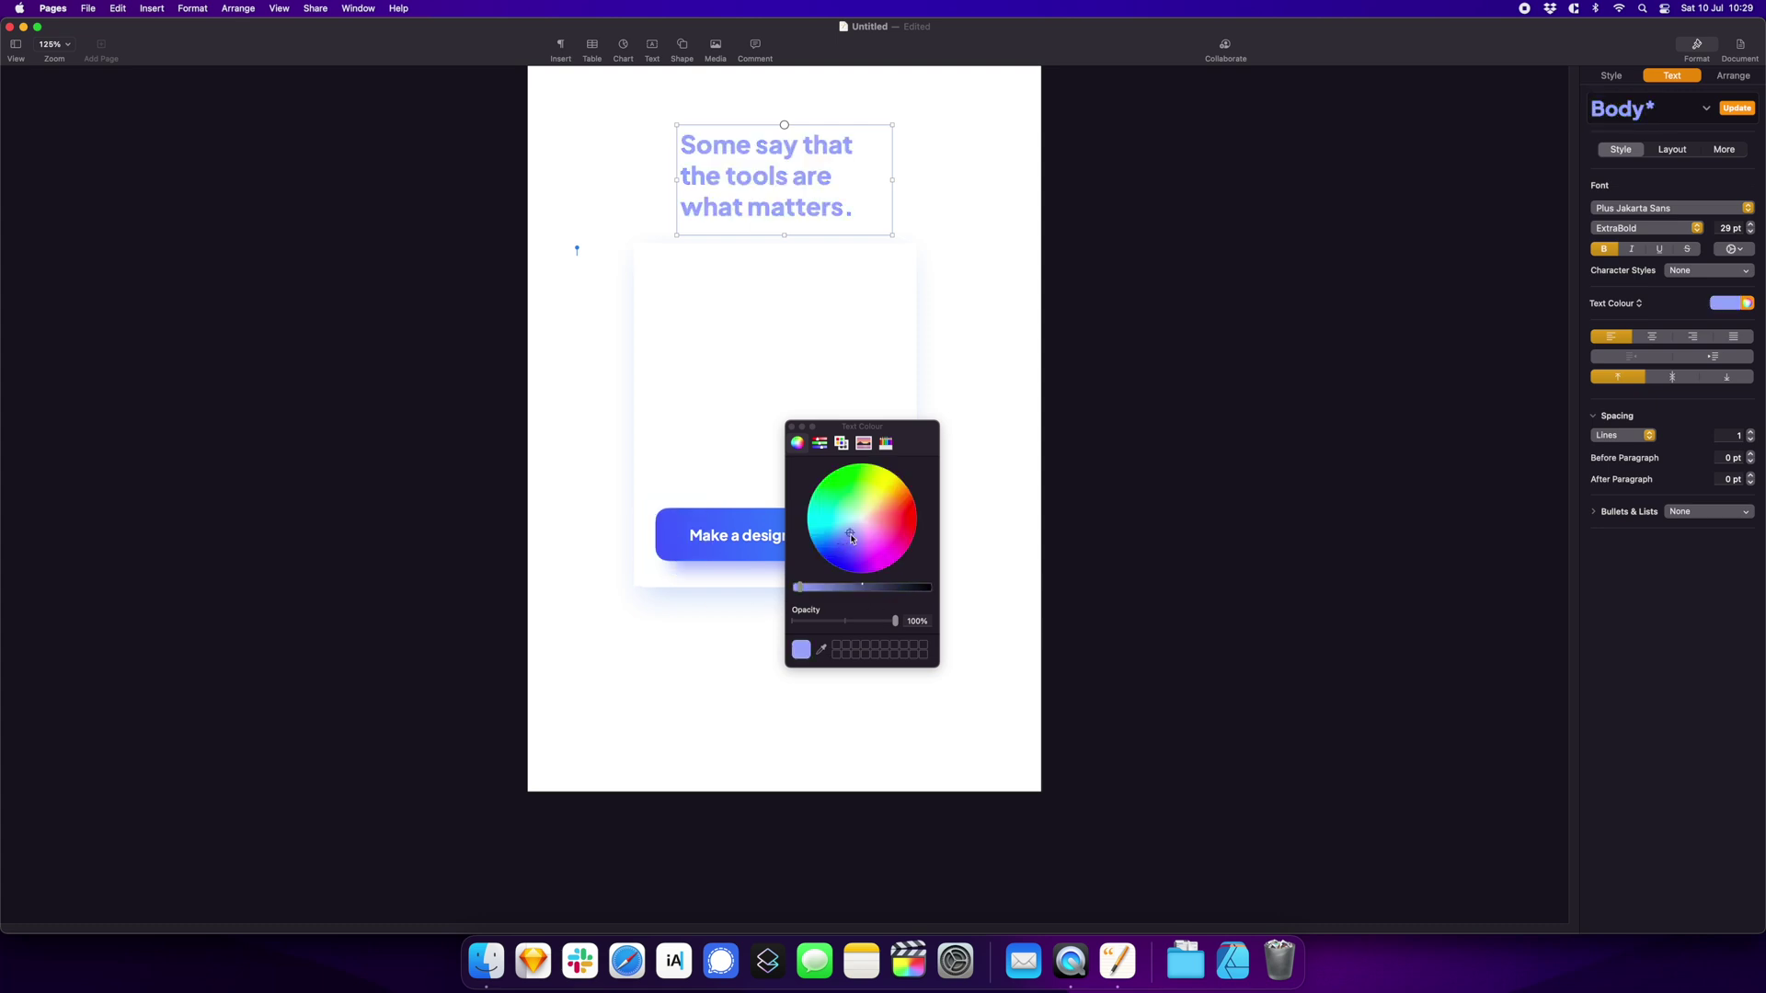
drag(861, 588, 801, 588)
click(790, 429)
drag(773, 174, 758, 326)
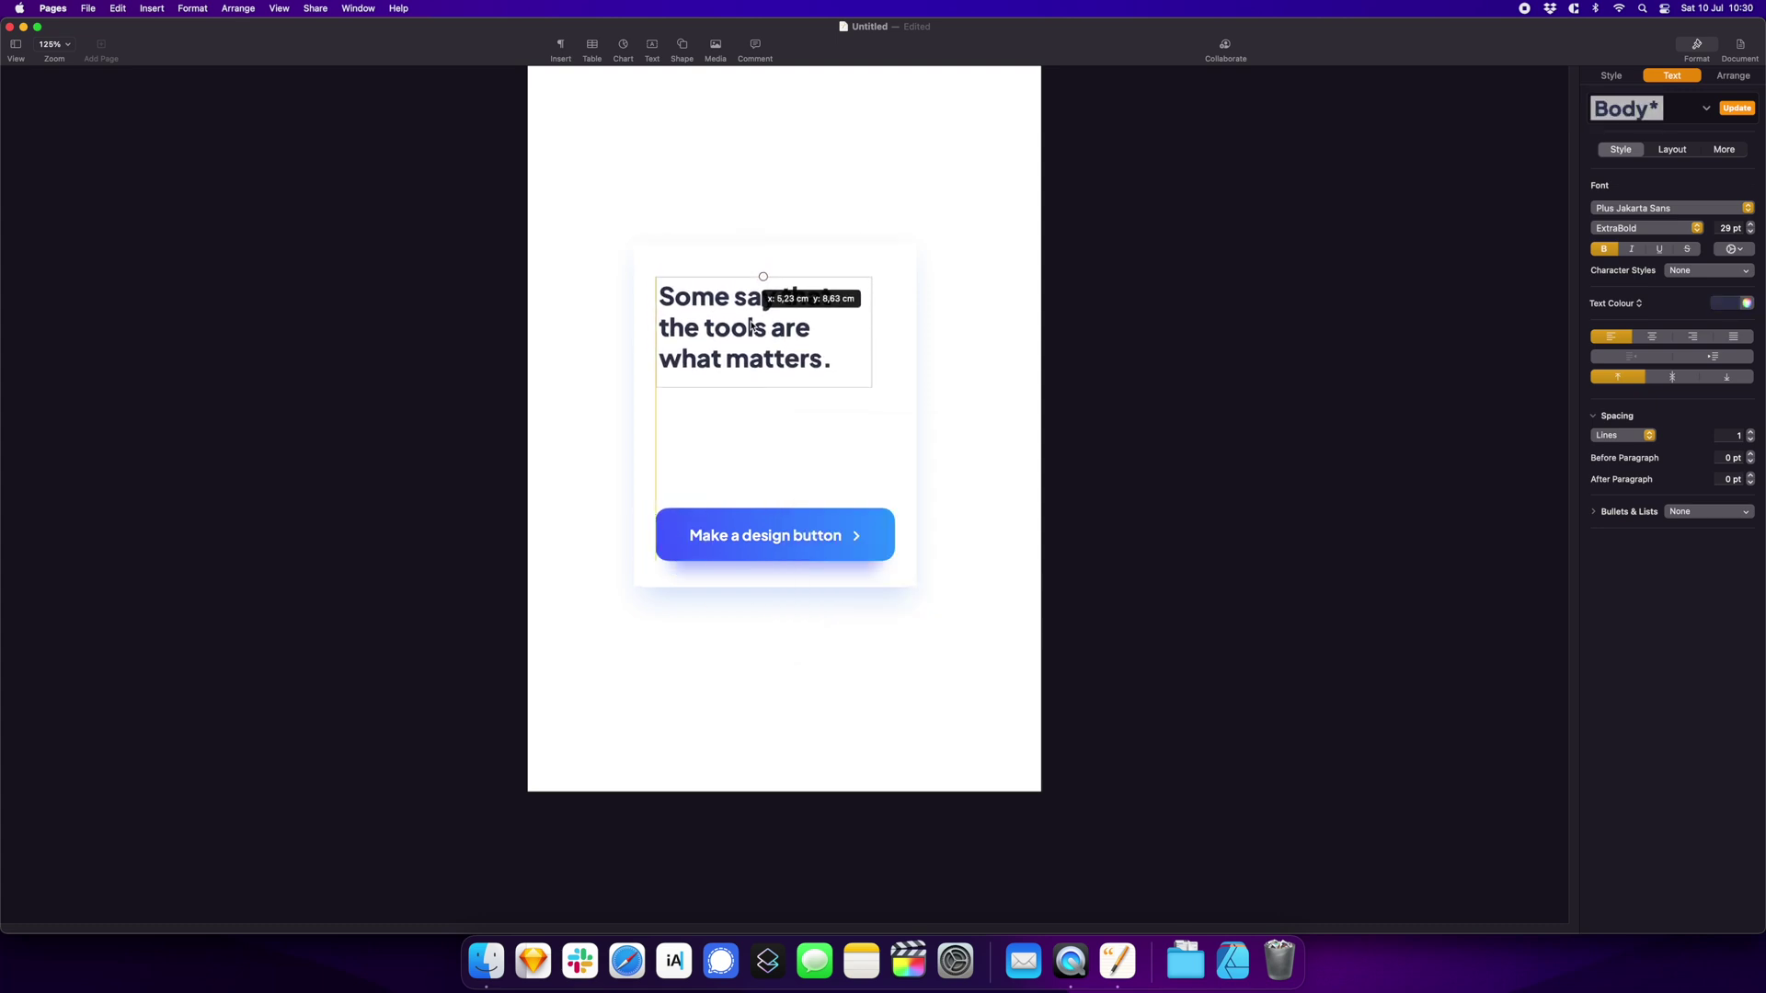
Select the button's arrow, then reselect the headline text box
click(846, 552)
click(857, 536)
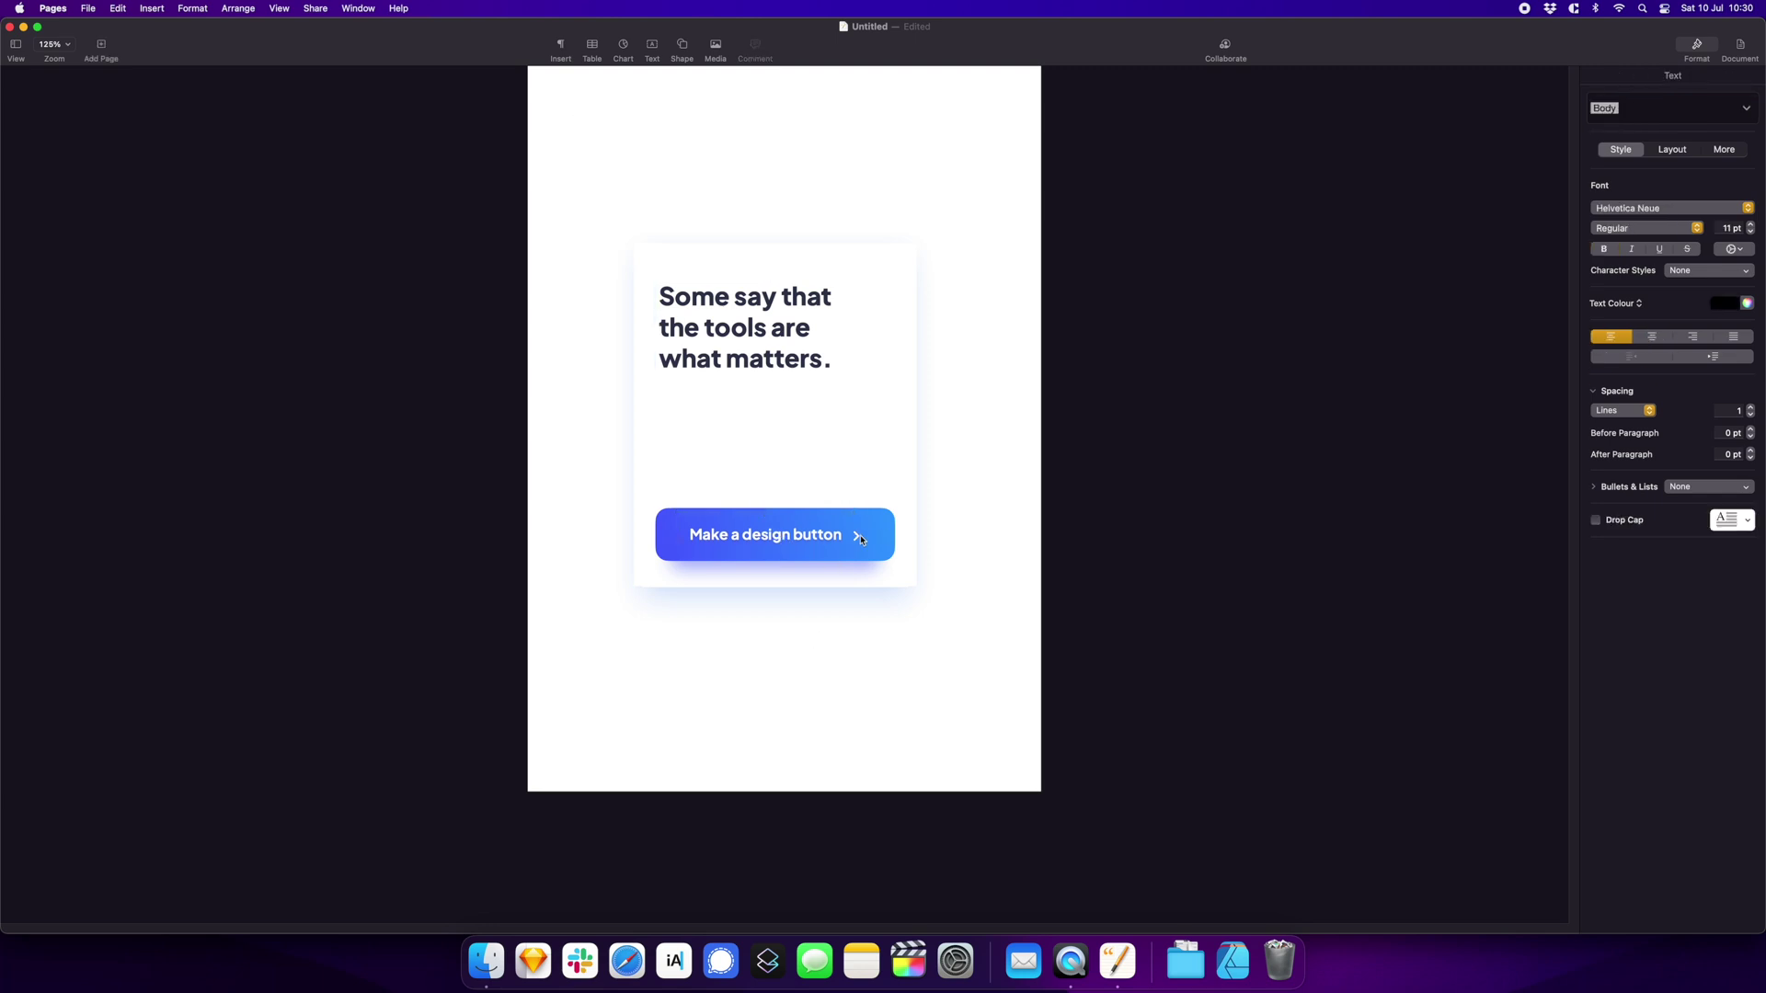
click(929, 628)
click(762, 537)
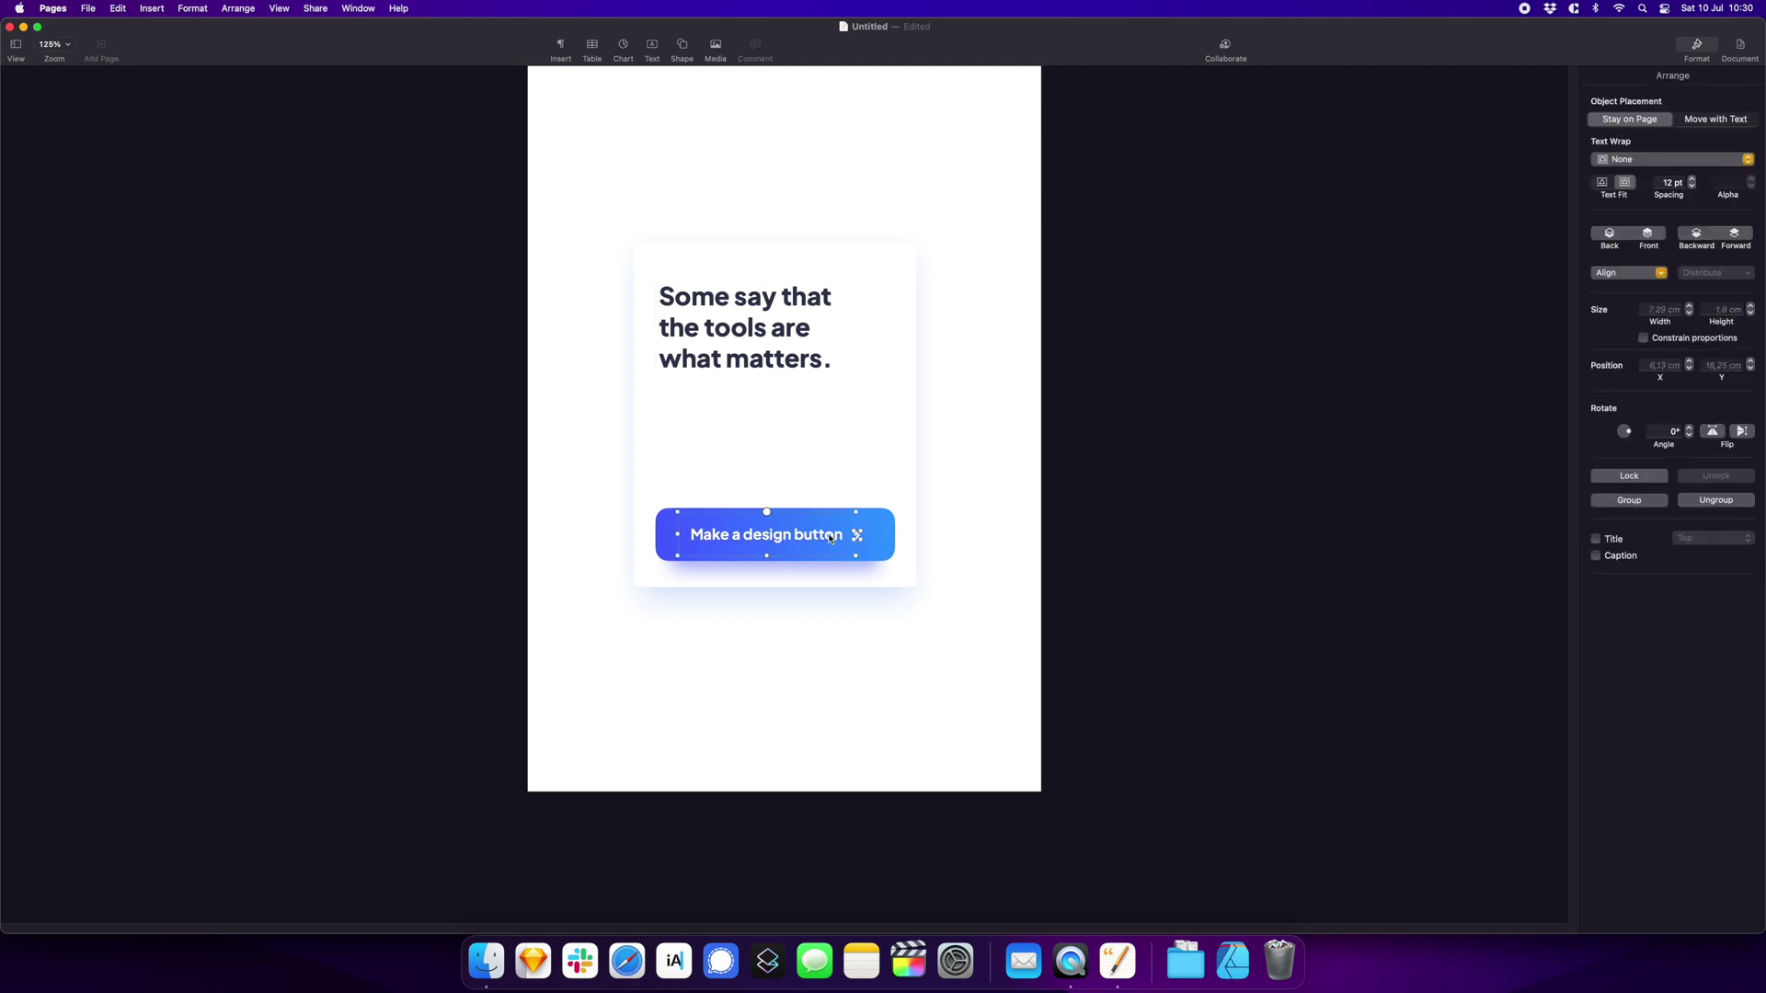
click(757, 321)
Duplicate the headline above the card and replace its text with an enlarged hammer-and-wrench emoji
drag(756, 321, 764, 177)
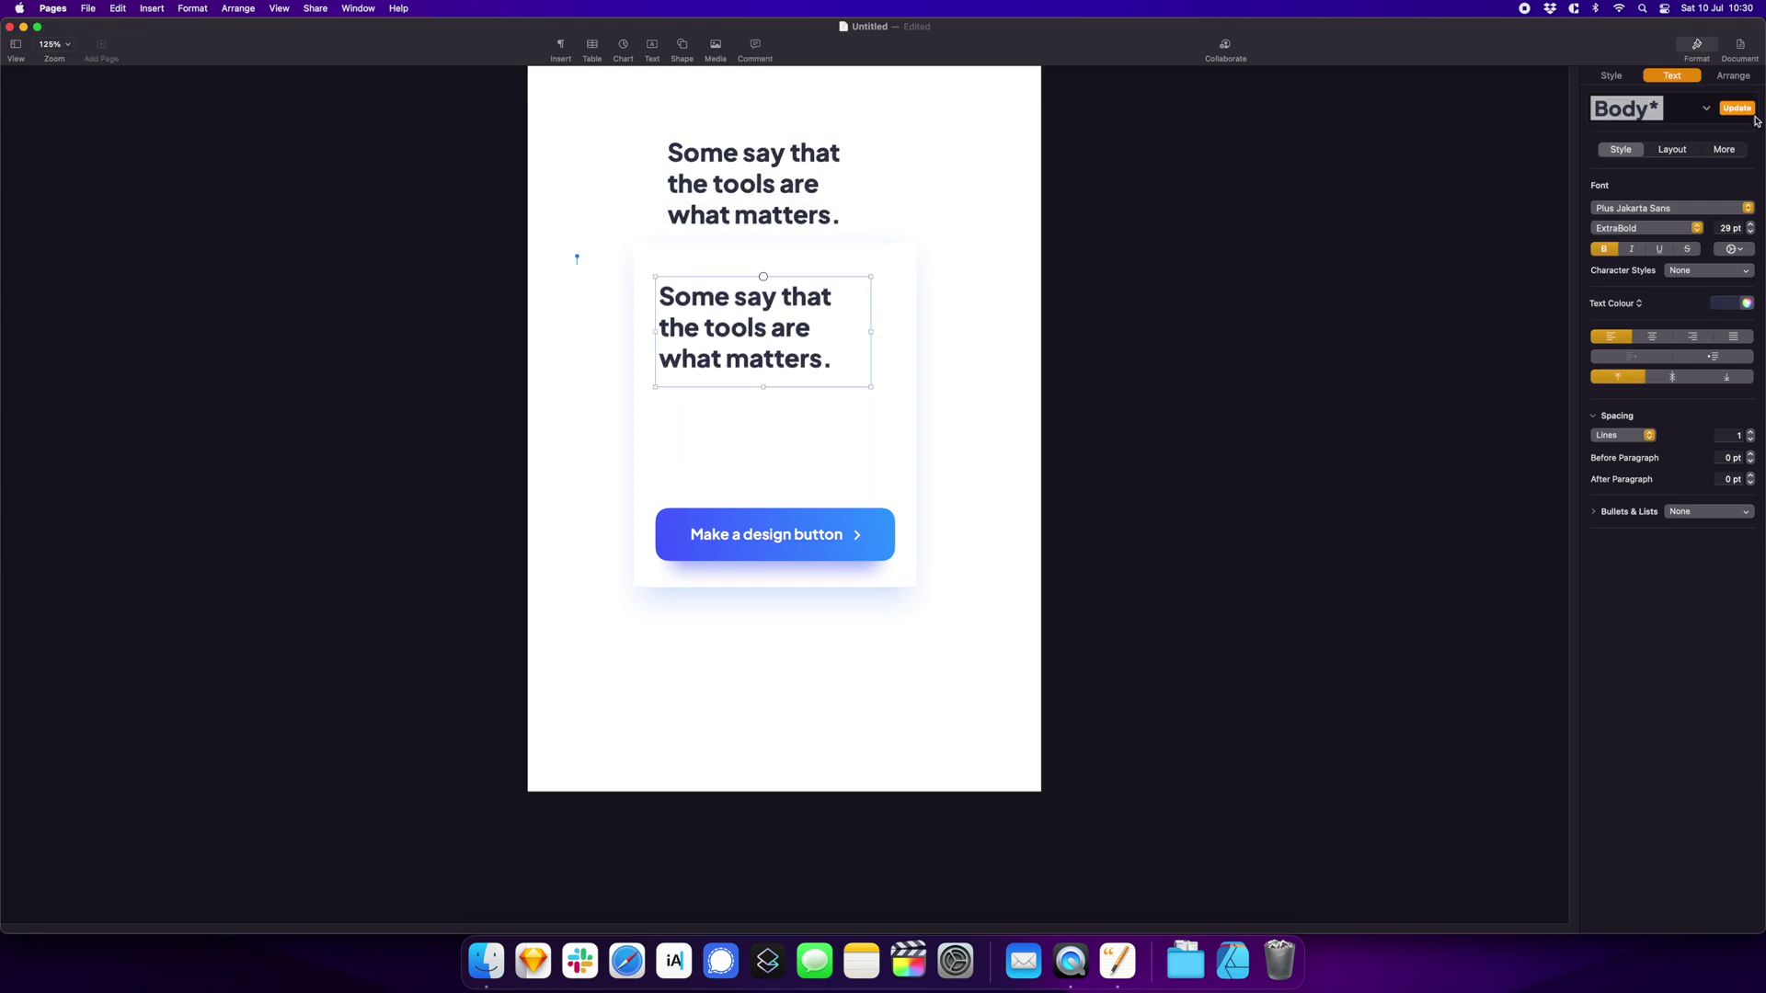
click(1733, 75)
click(1669, 161)
click(1628, 205)
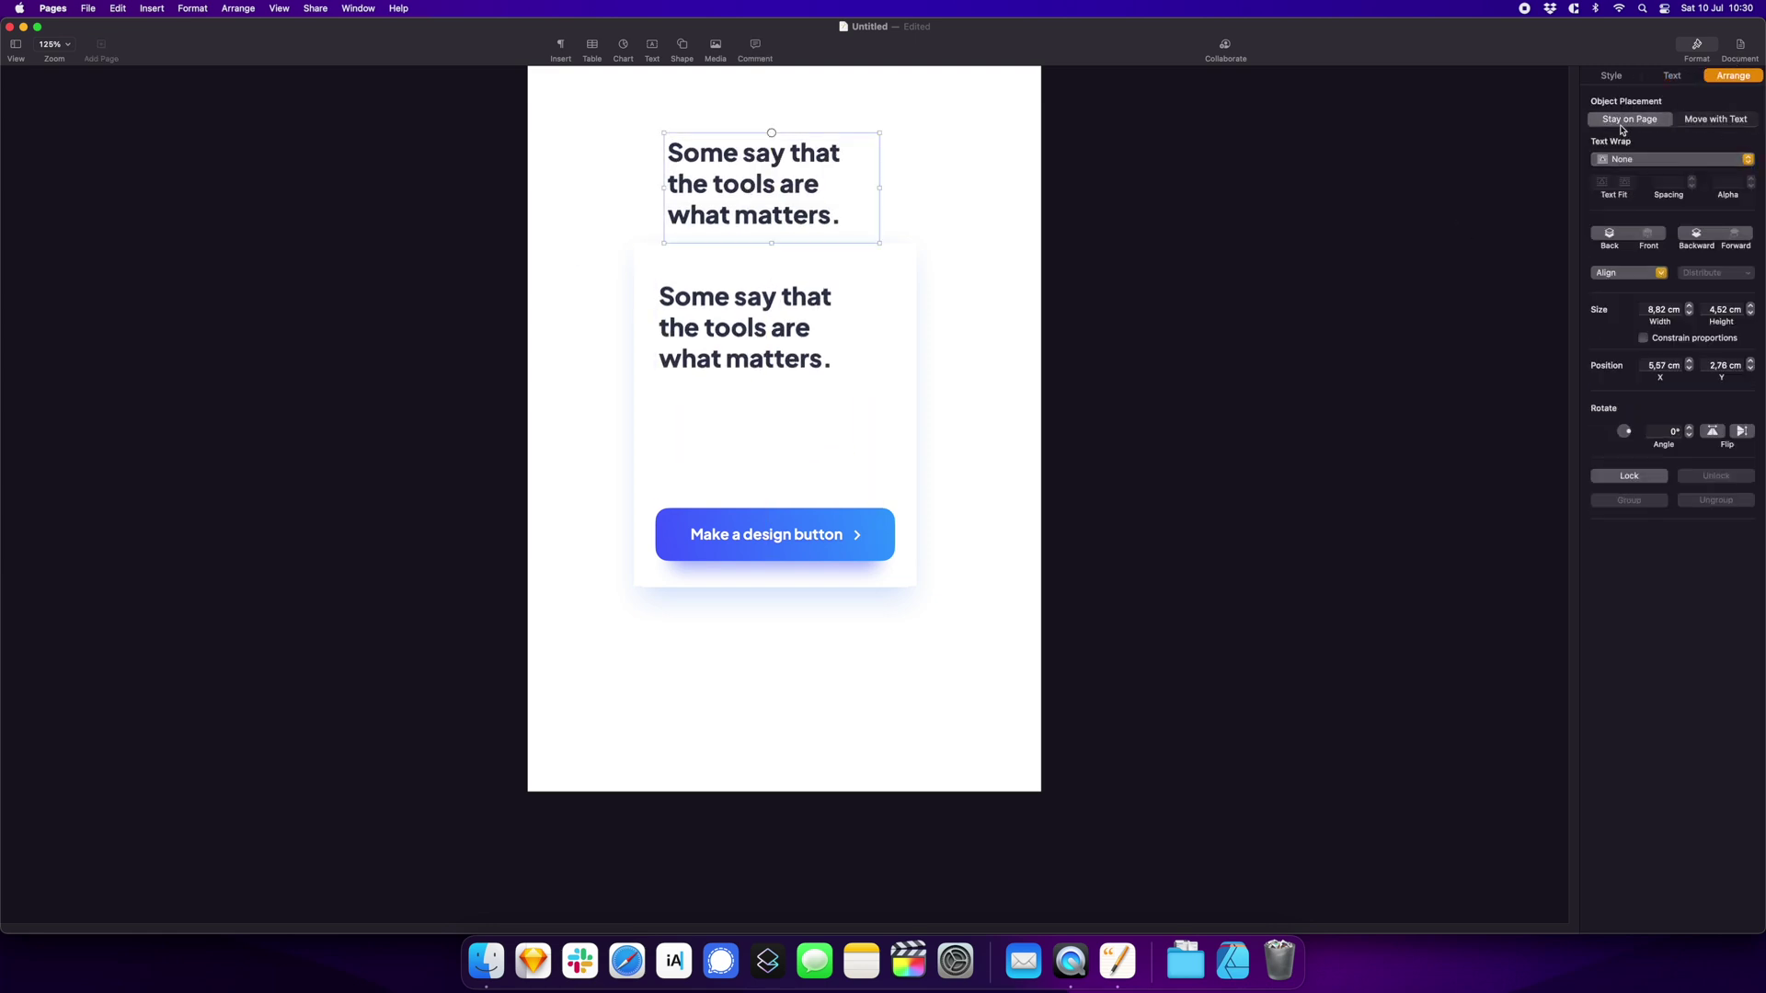
double_click(754, 182)
key(ctrl+super+space)
click(748, 257)
double_click(1726, 228)
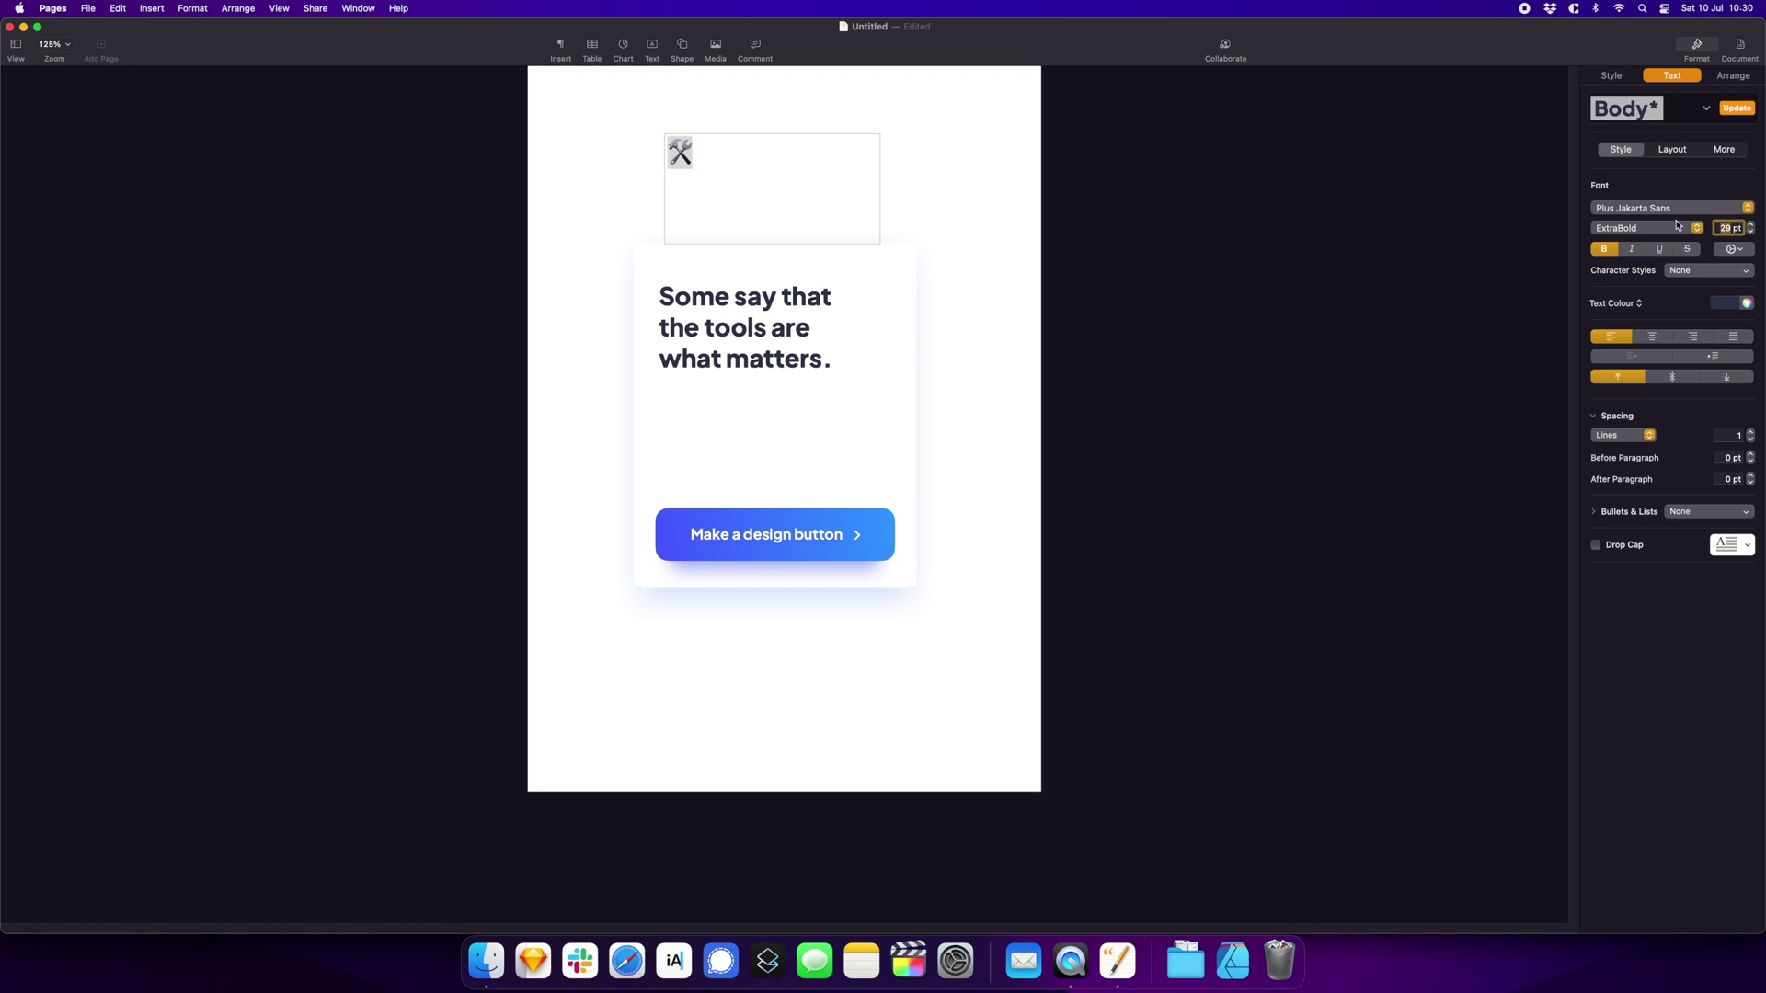
text(60)
key(Return)
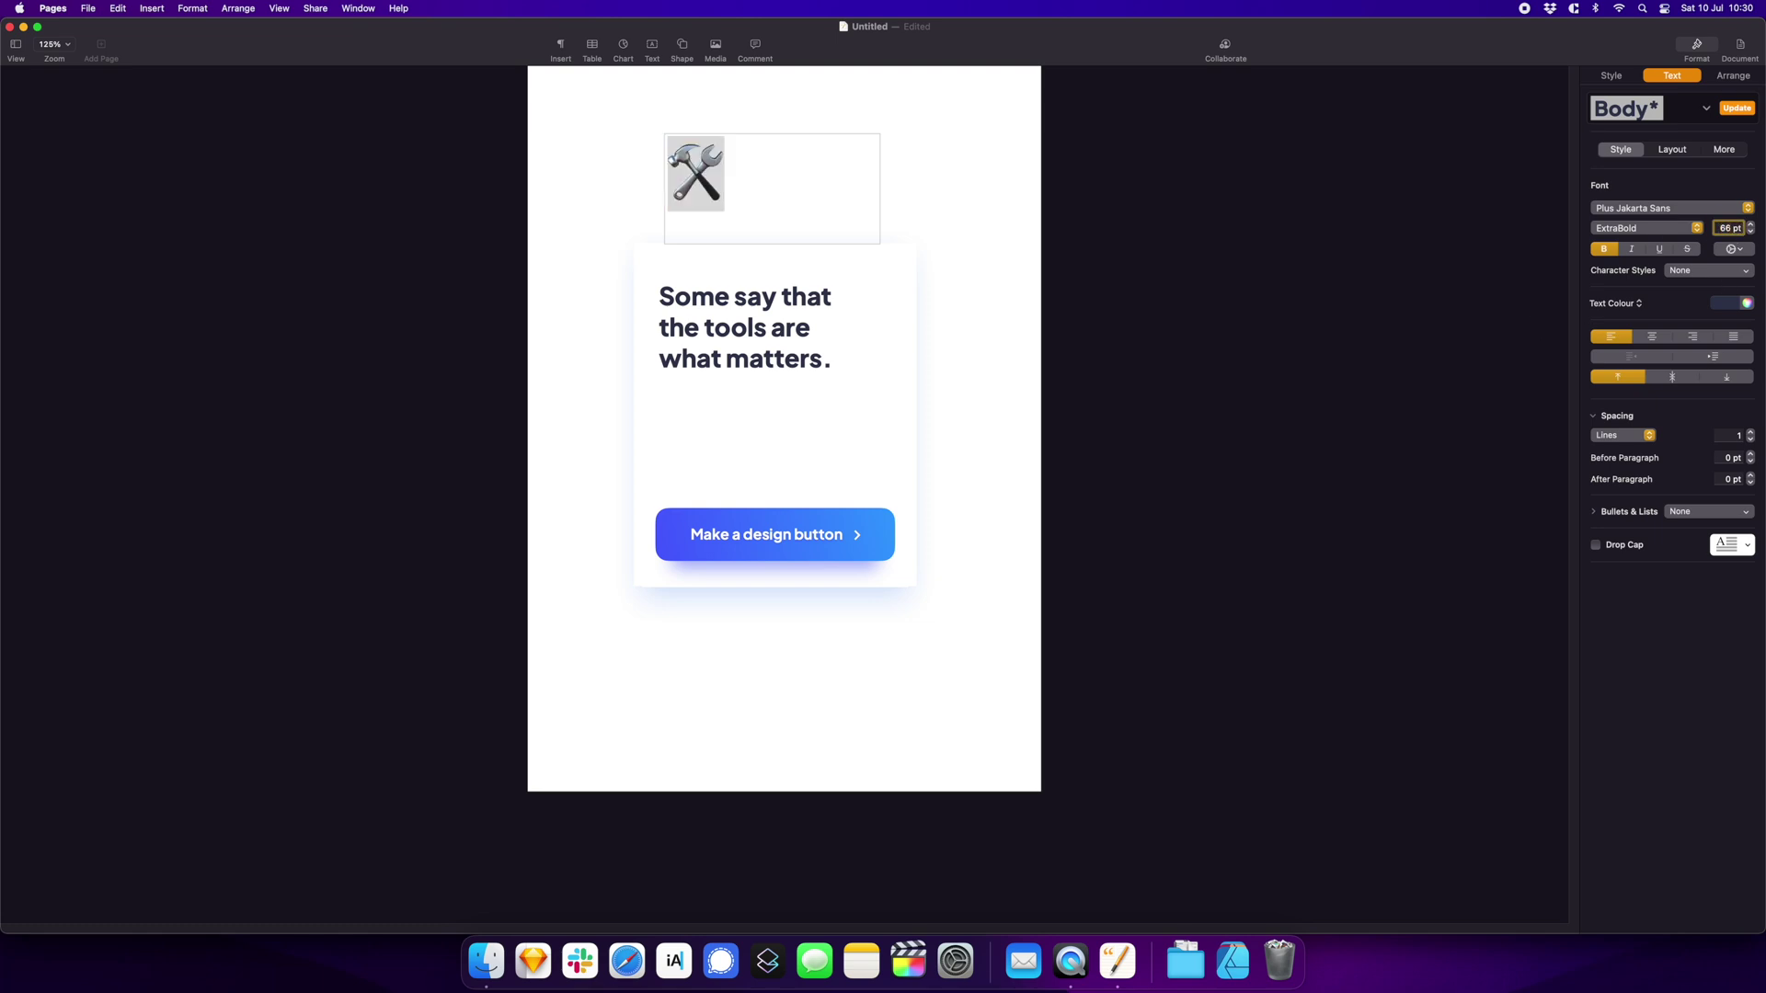
Shrink the emoji's box to fit the emoji, then select the heading
key(Escape)
click(1733, 74)
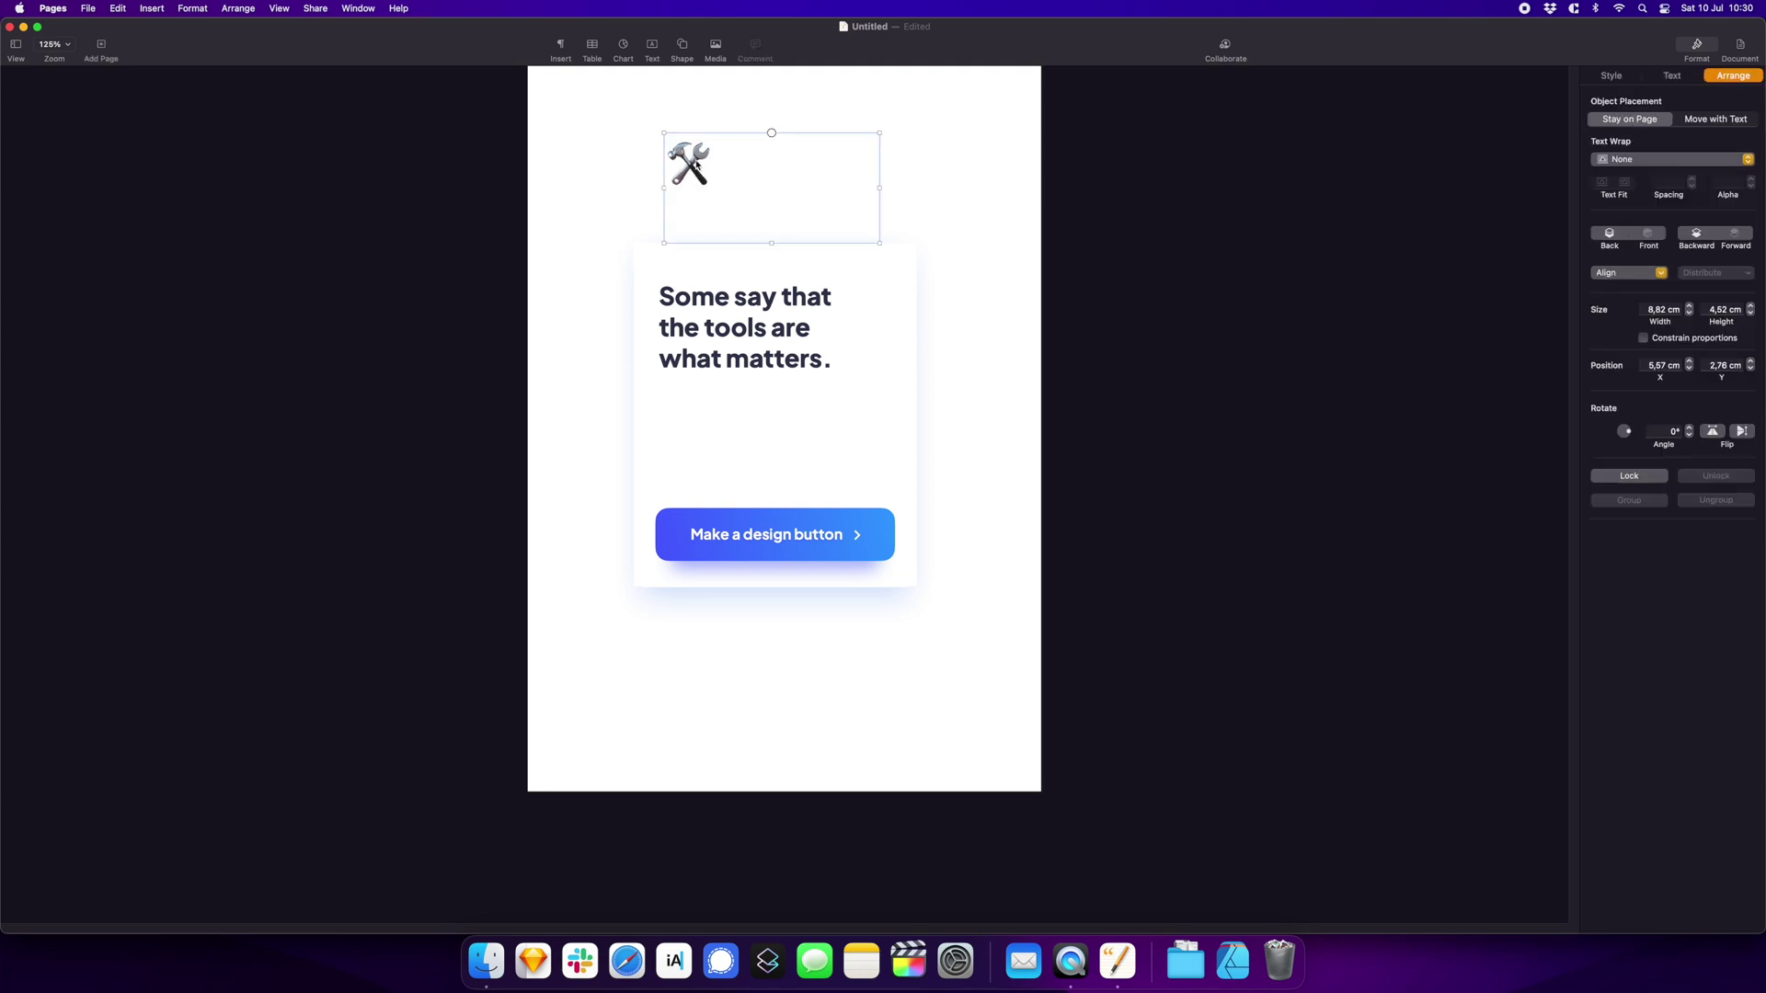
mouse_move(881, 243)
mouse_down()
mouse_move(719, 203)
mouse_move(682, 246)
mouse_up()
click(756, 352)
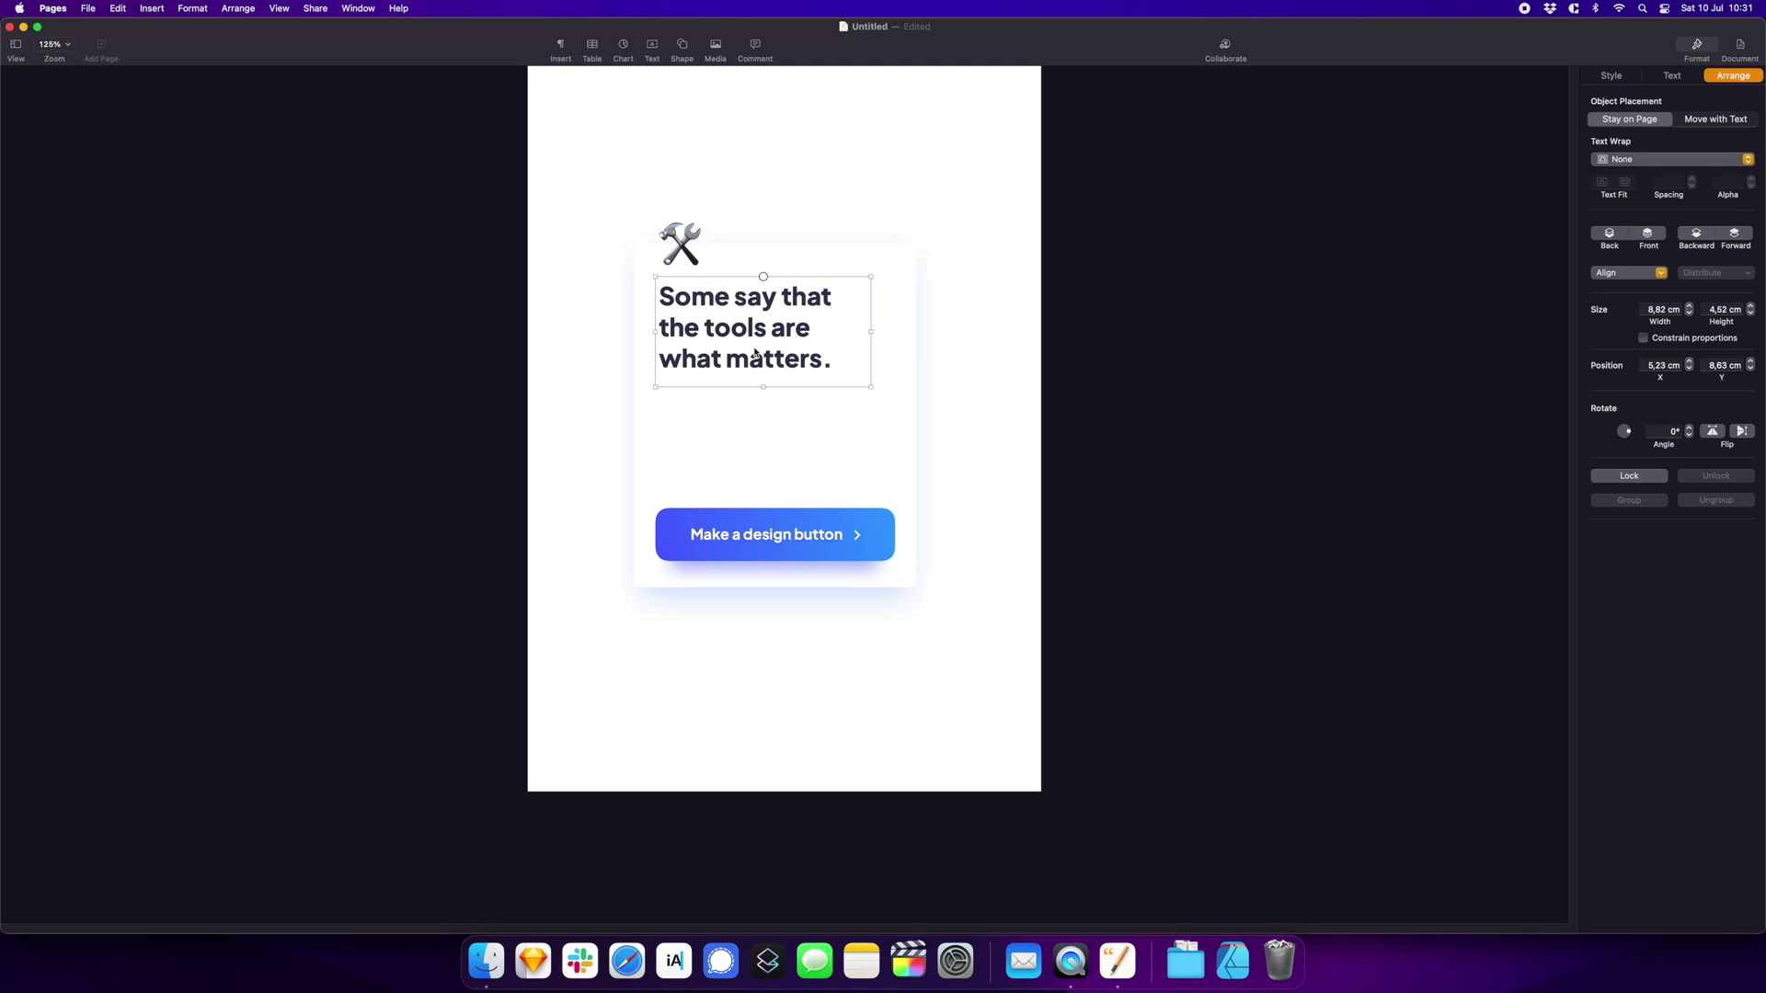
Duplicate the heading, type 'But really it's all about you, so:' and set it Medium, 19 pt
key(super+d)
key(super+a)
text(But really)
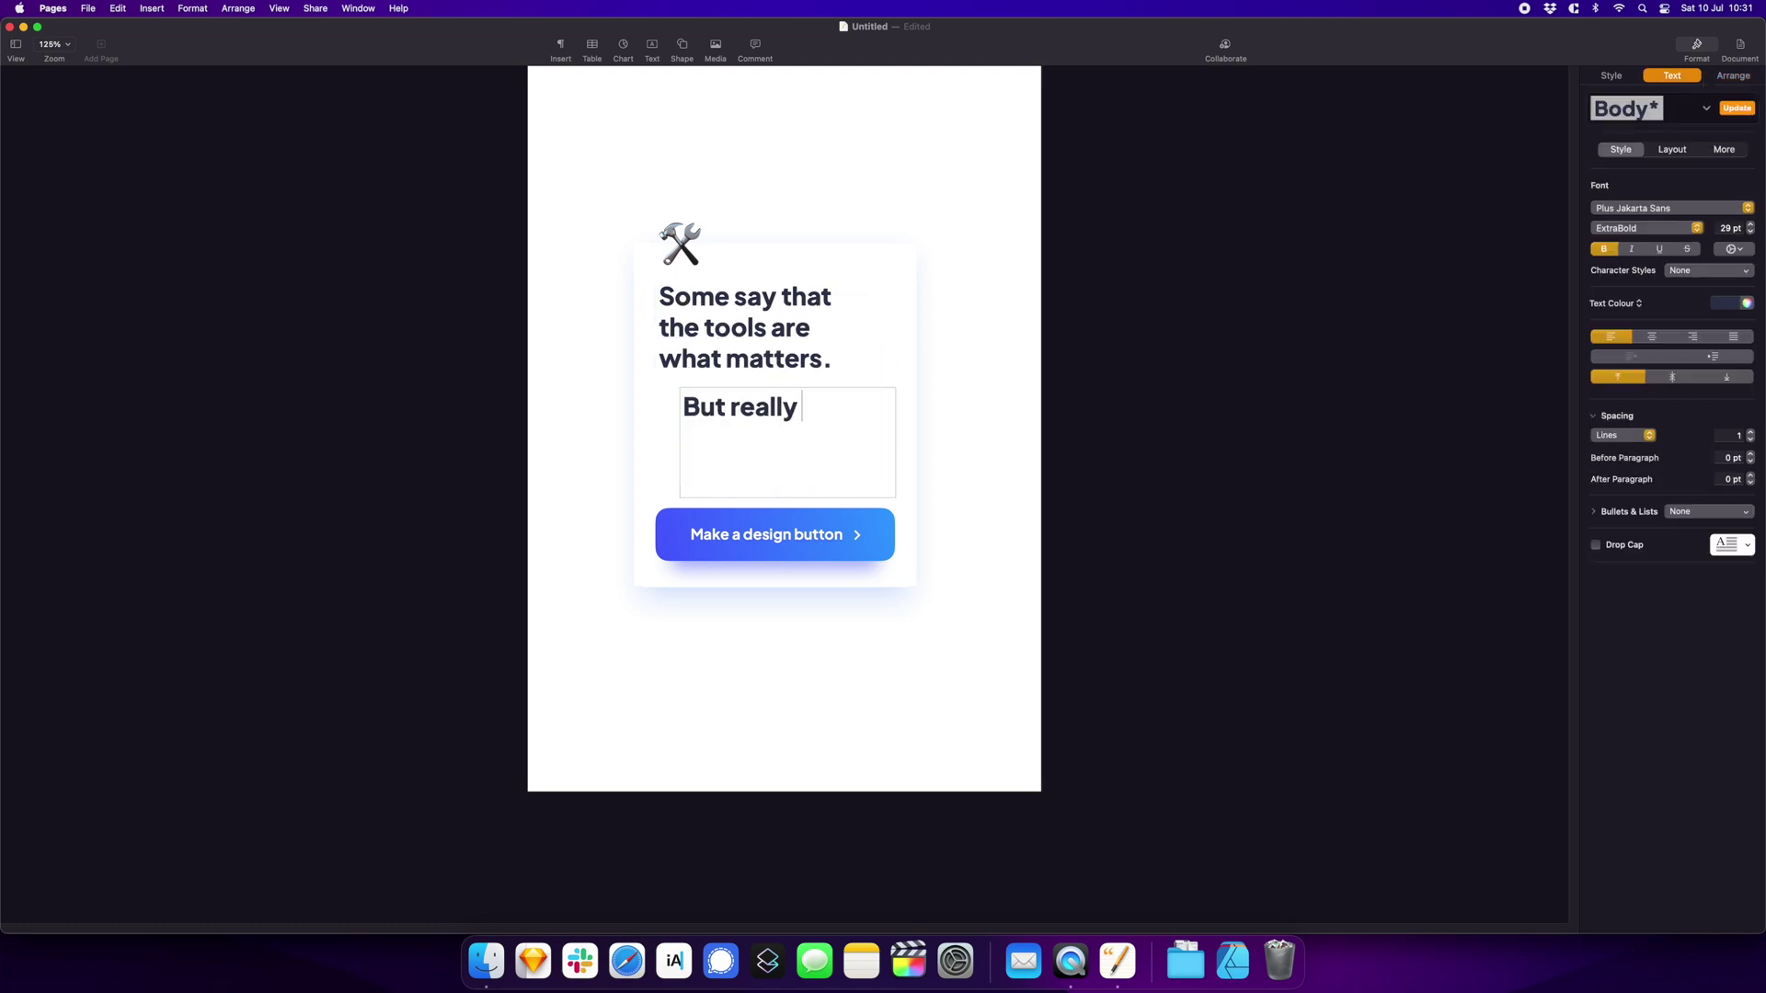
text( it's all about you, so:)
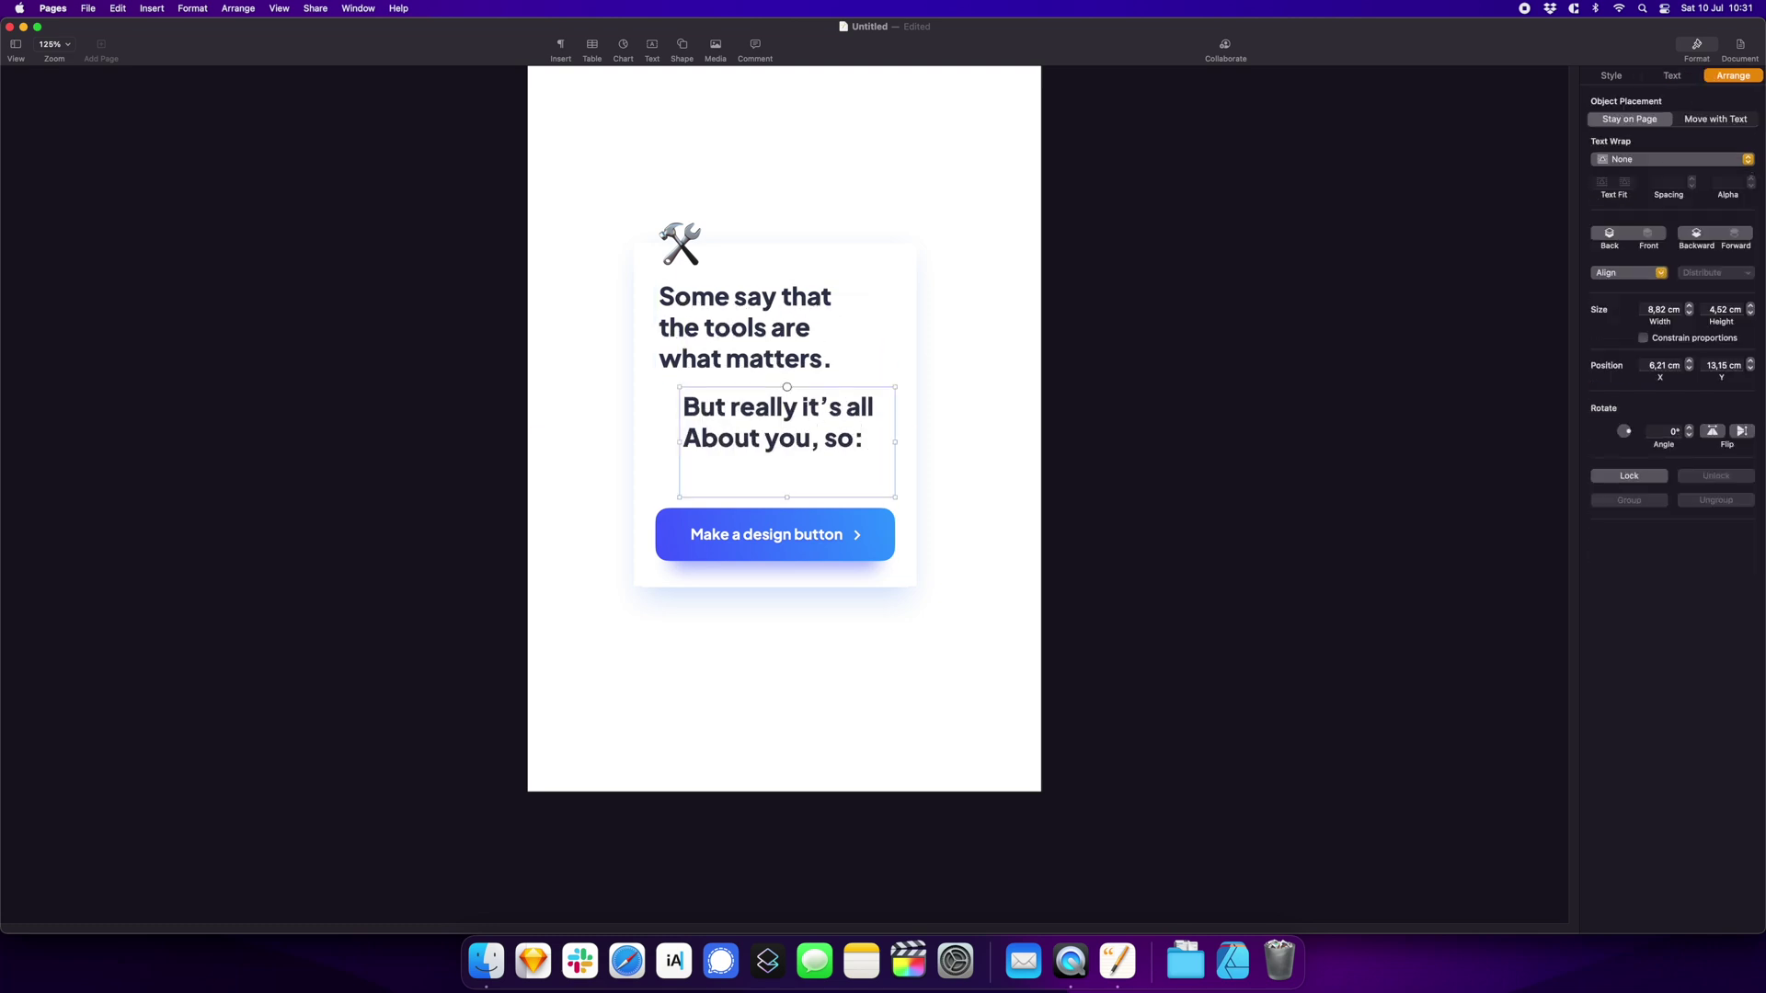
key(Escape)
key(Escape)
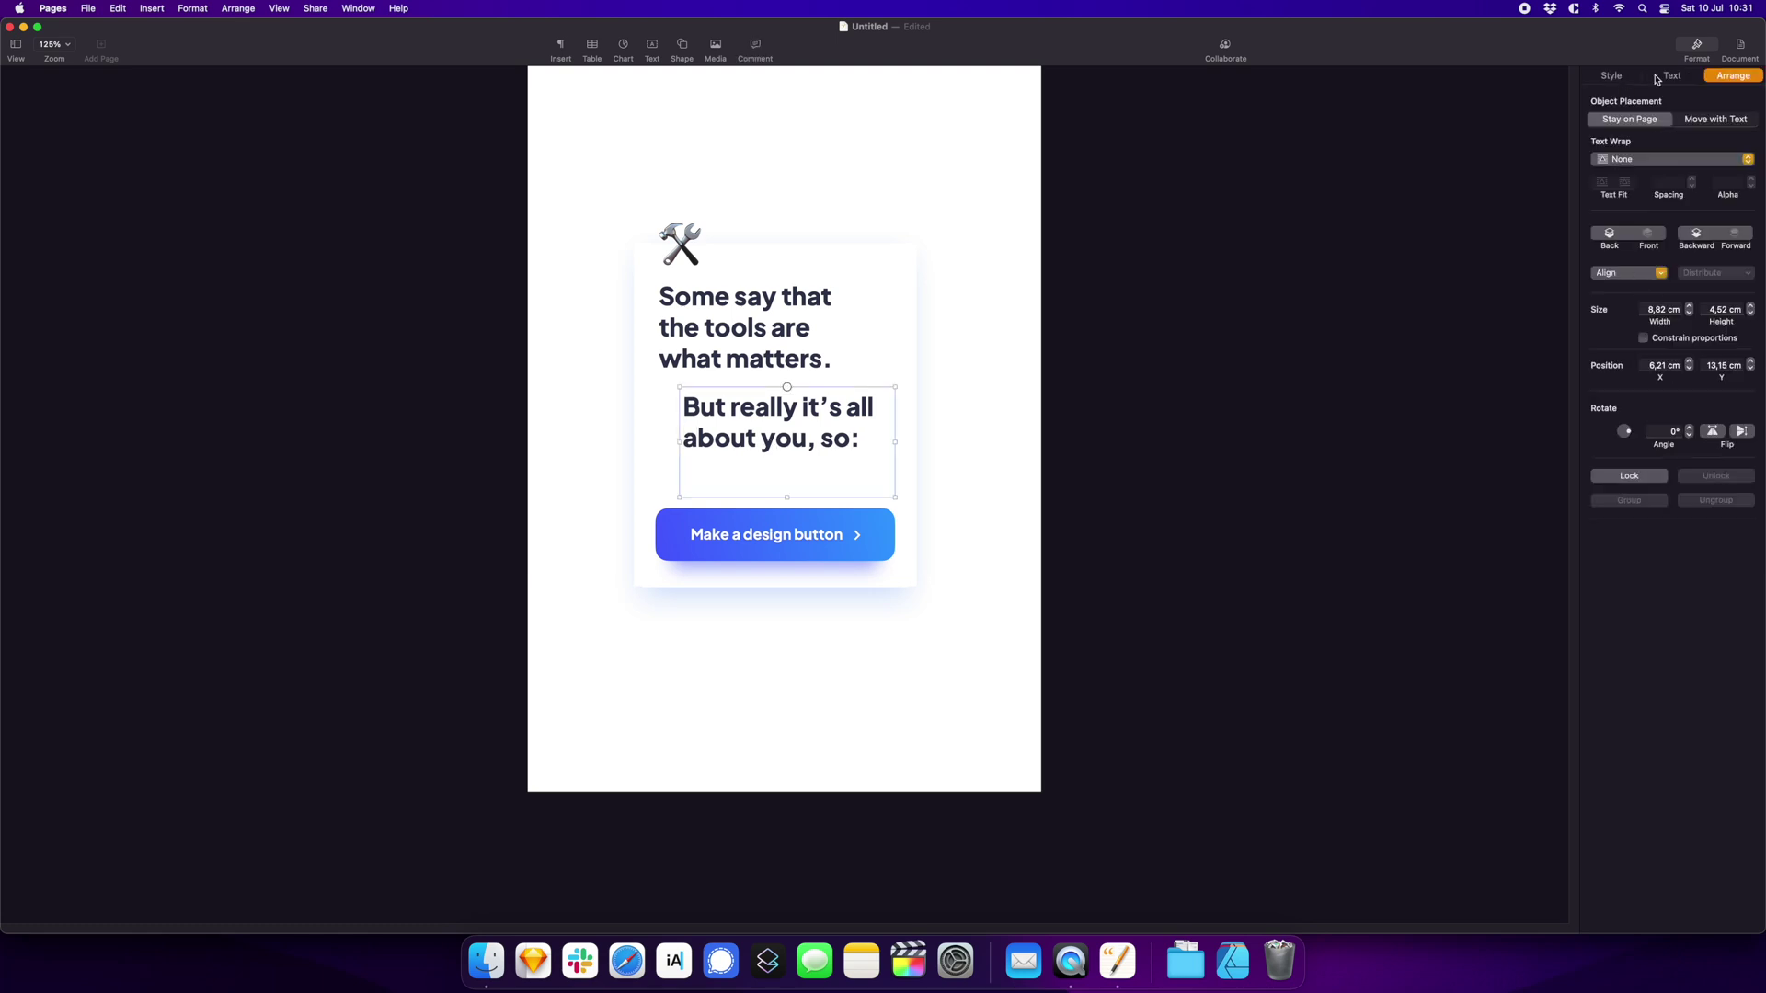
click(1670, 76)
click(1642, 228)
click(1642, 155)
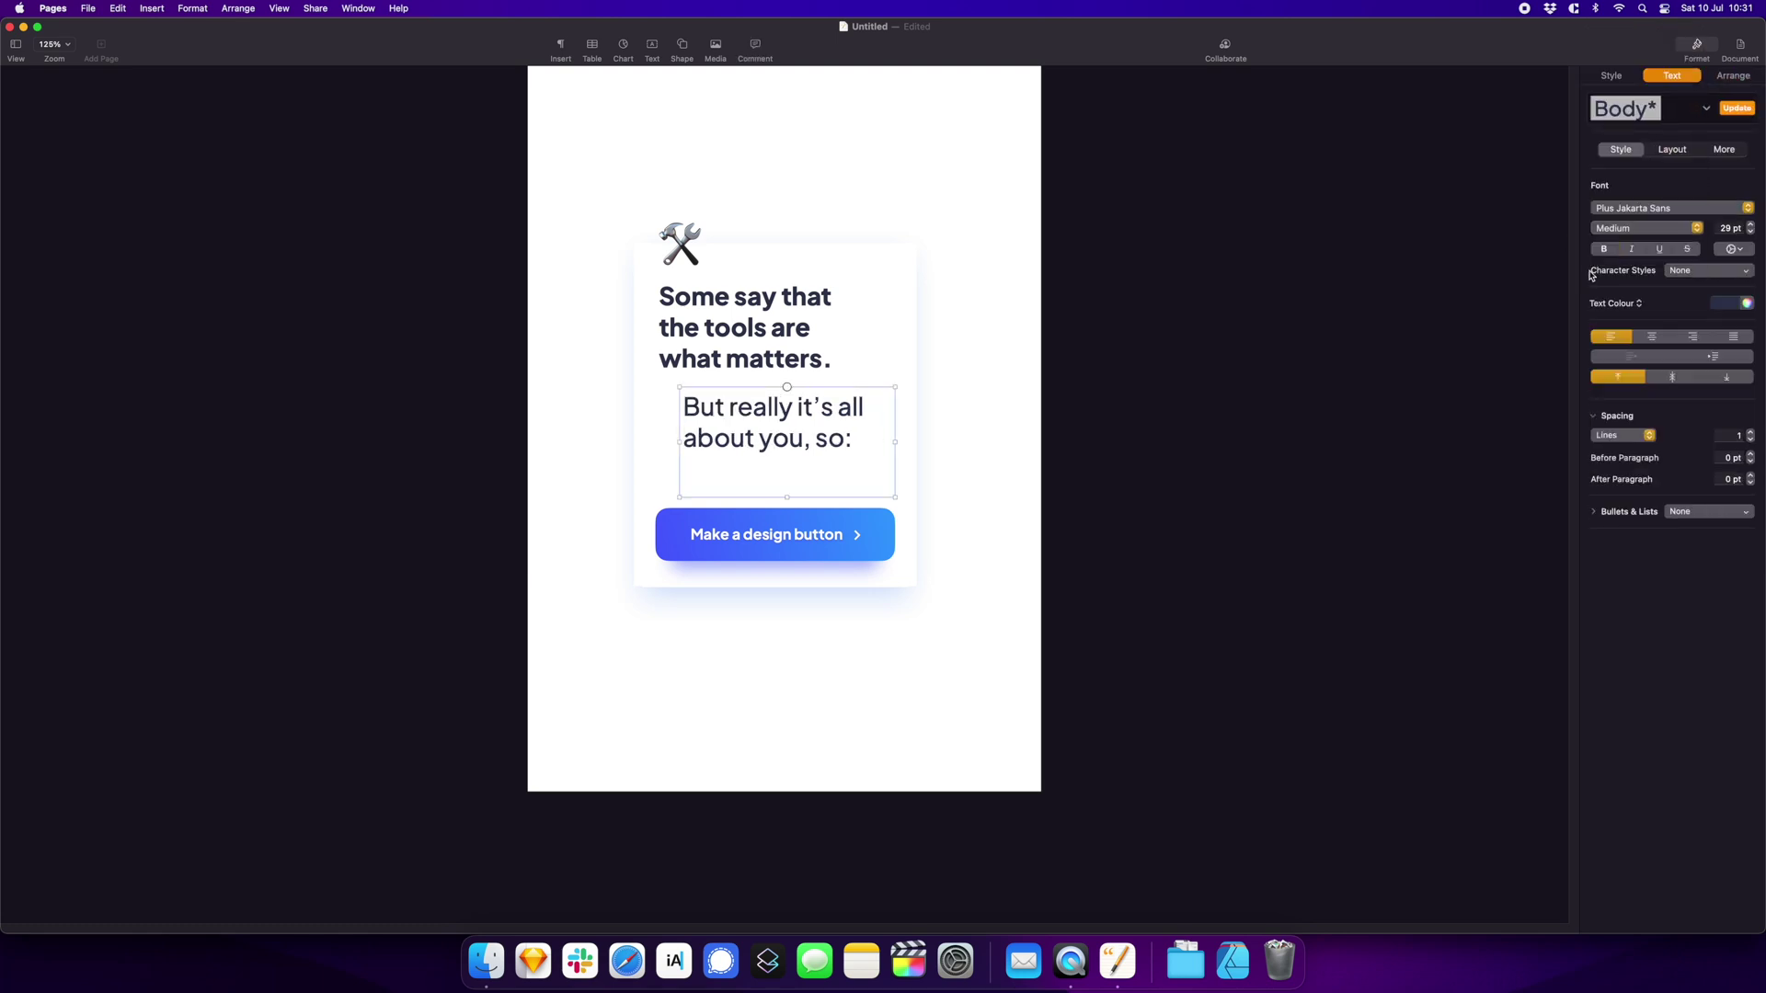
click(1730, 230)
text(114)
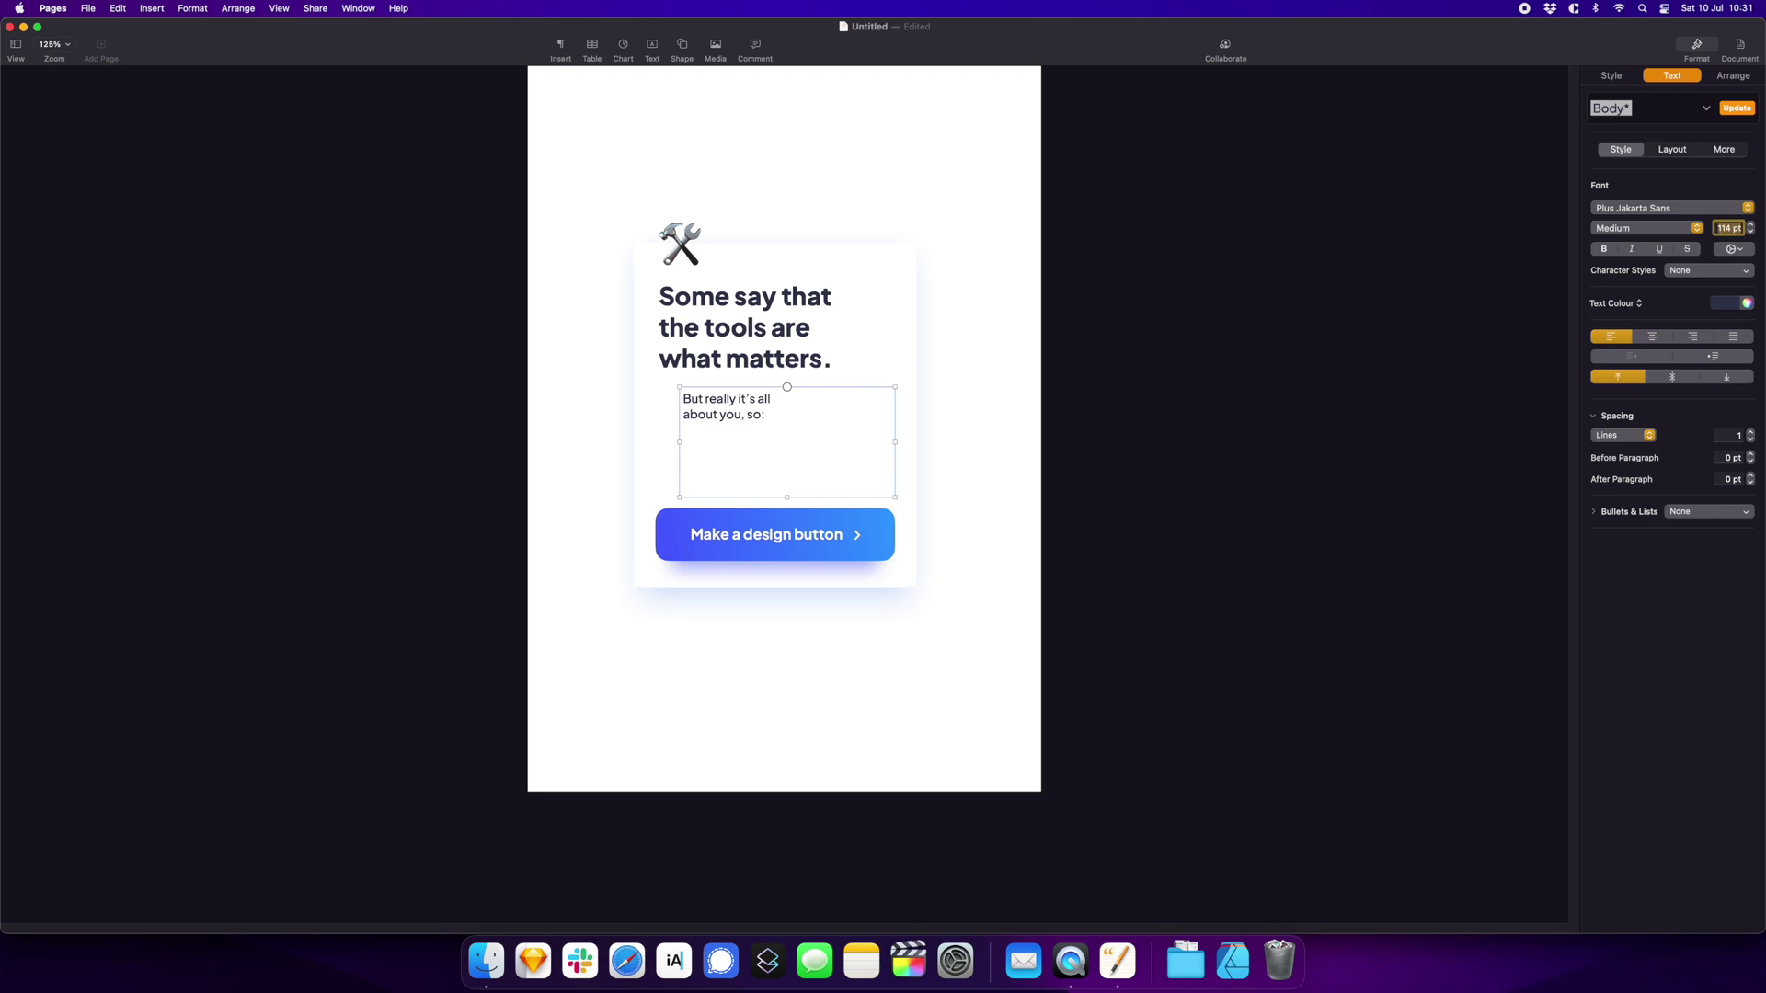
key(Up)
key(Up)
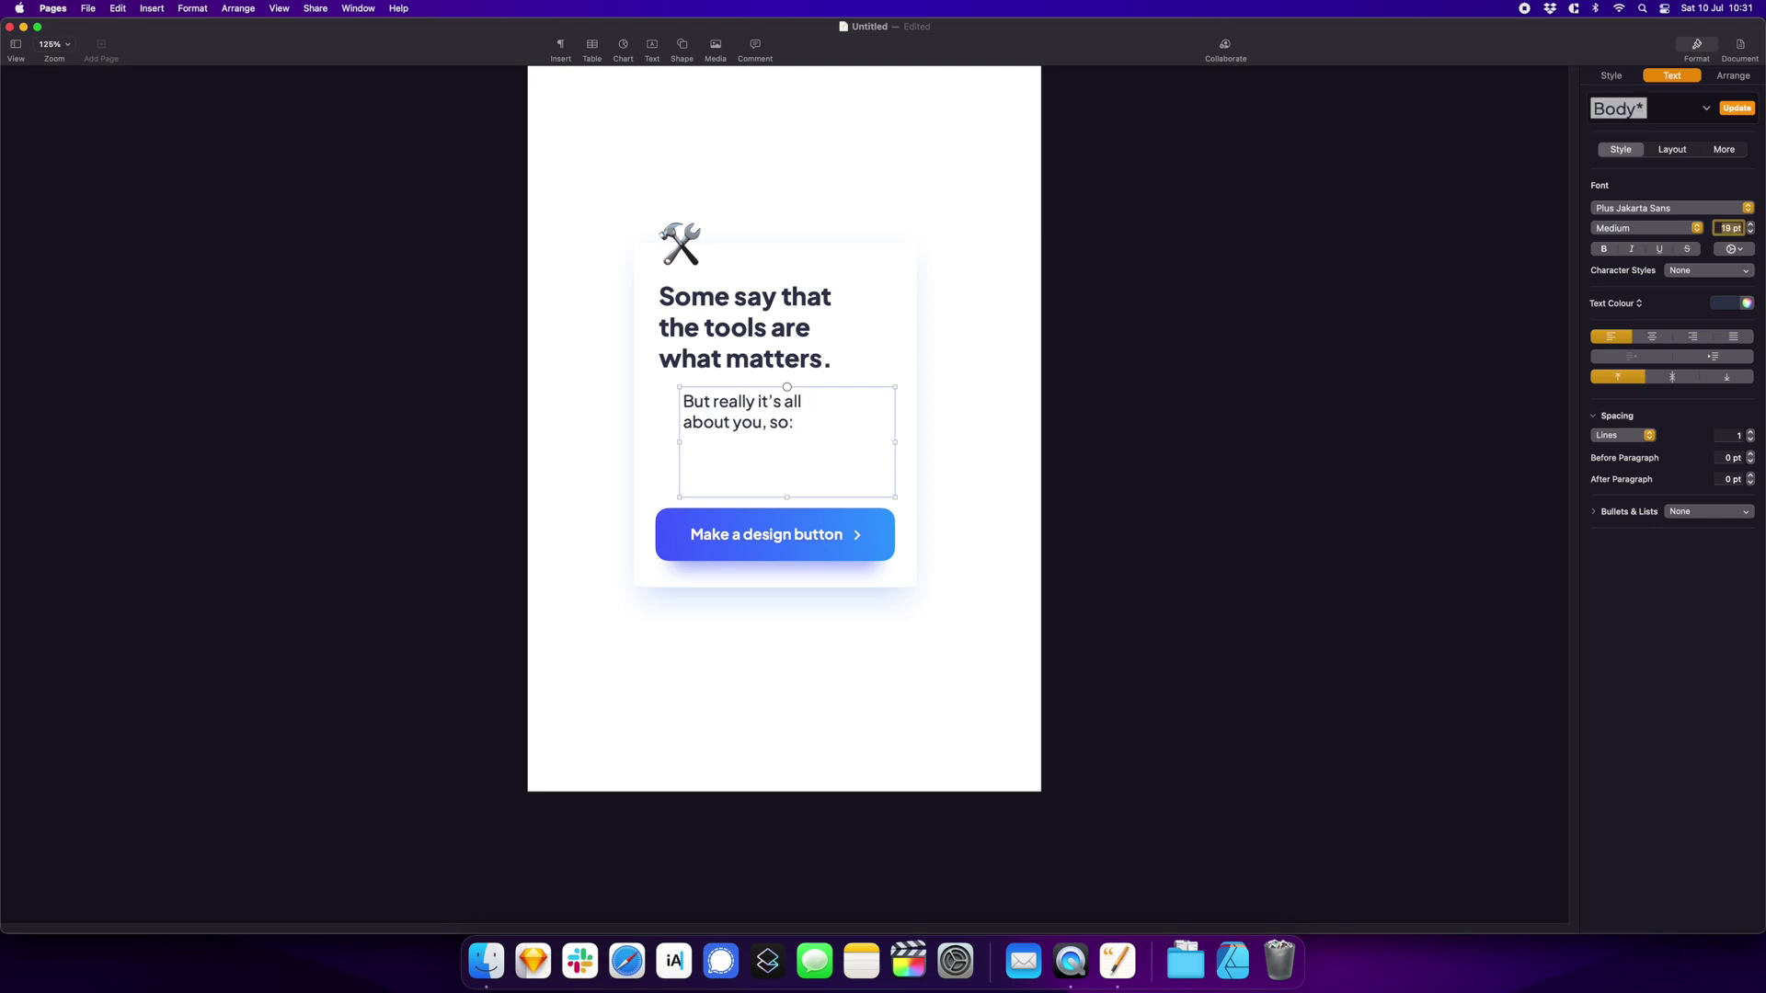
Colour the subtext blue-grey, shrink its box to two lines and align it with the heading
click(1736, 304)
click(1749, 304)
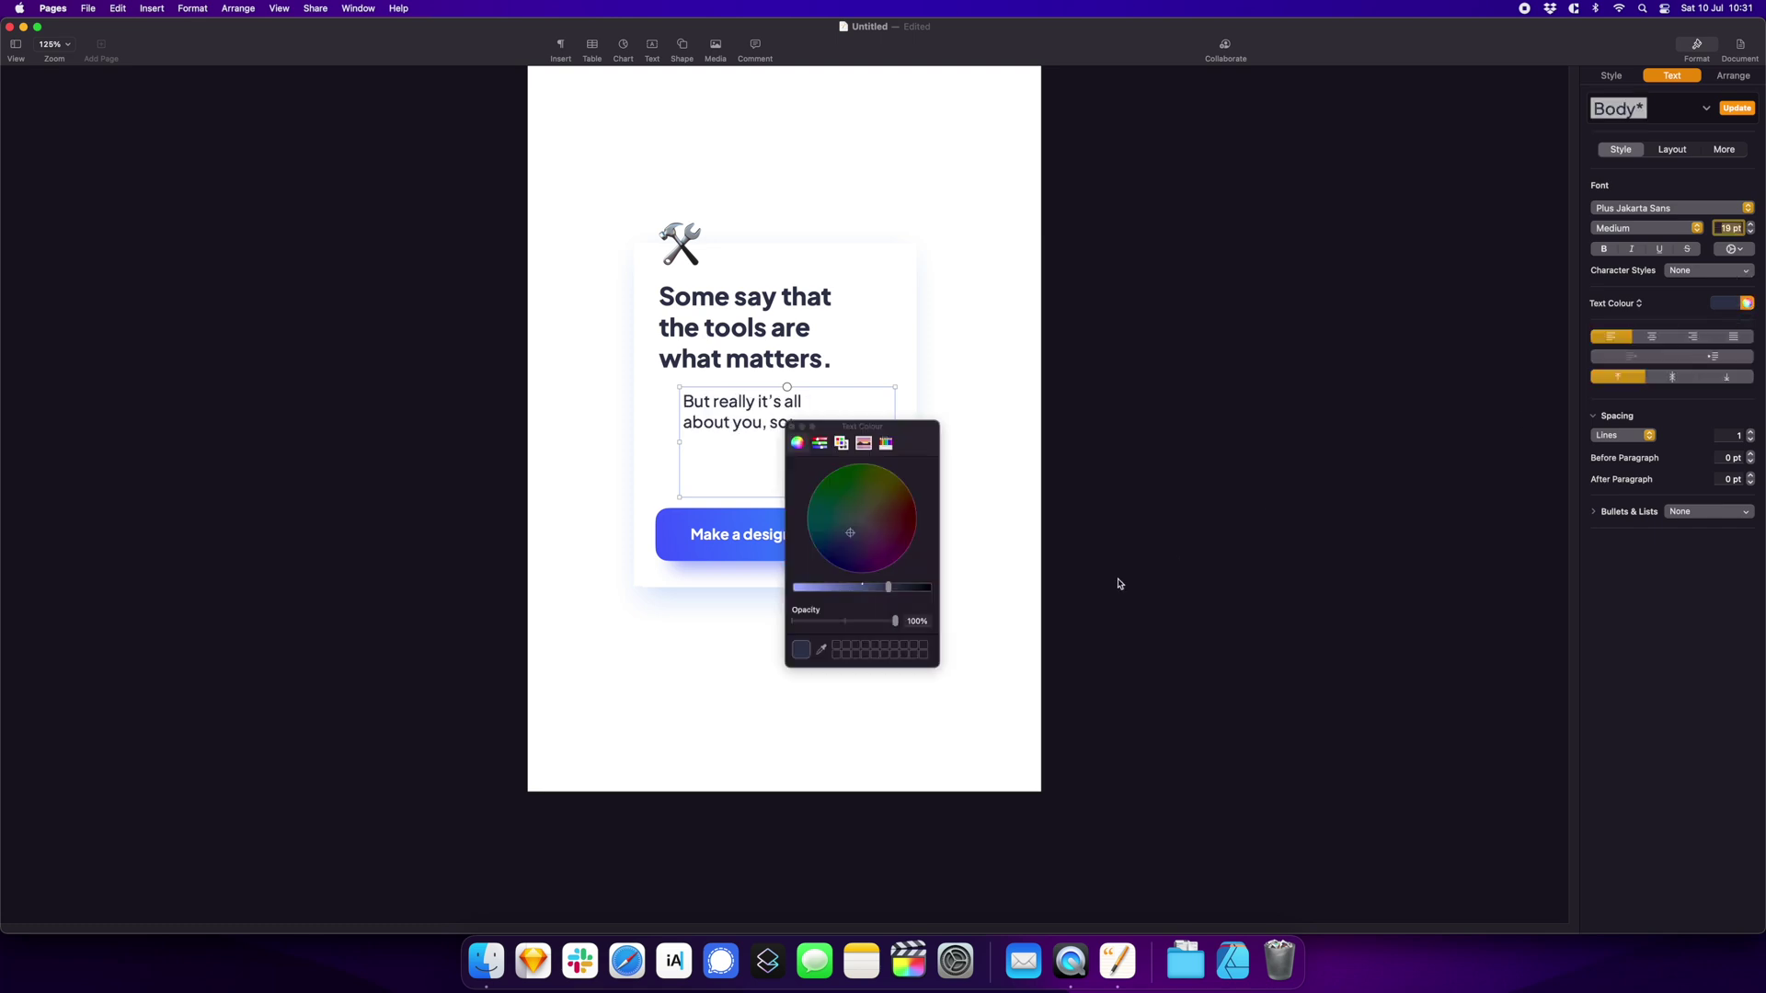
drag(886, 589, 861, 590)
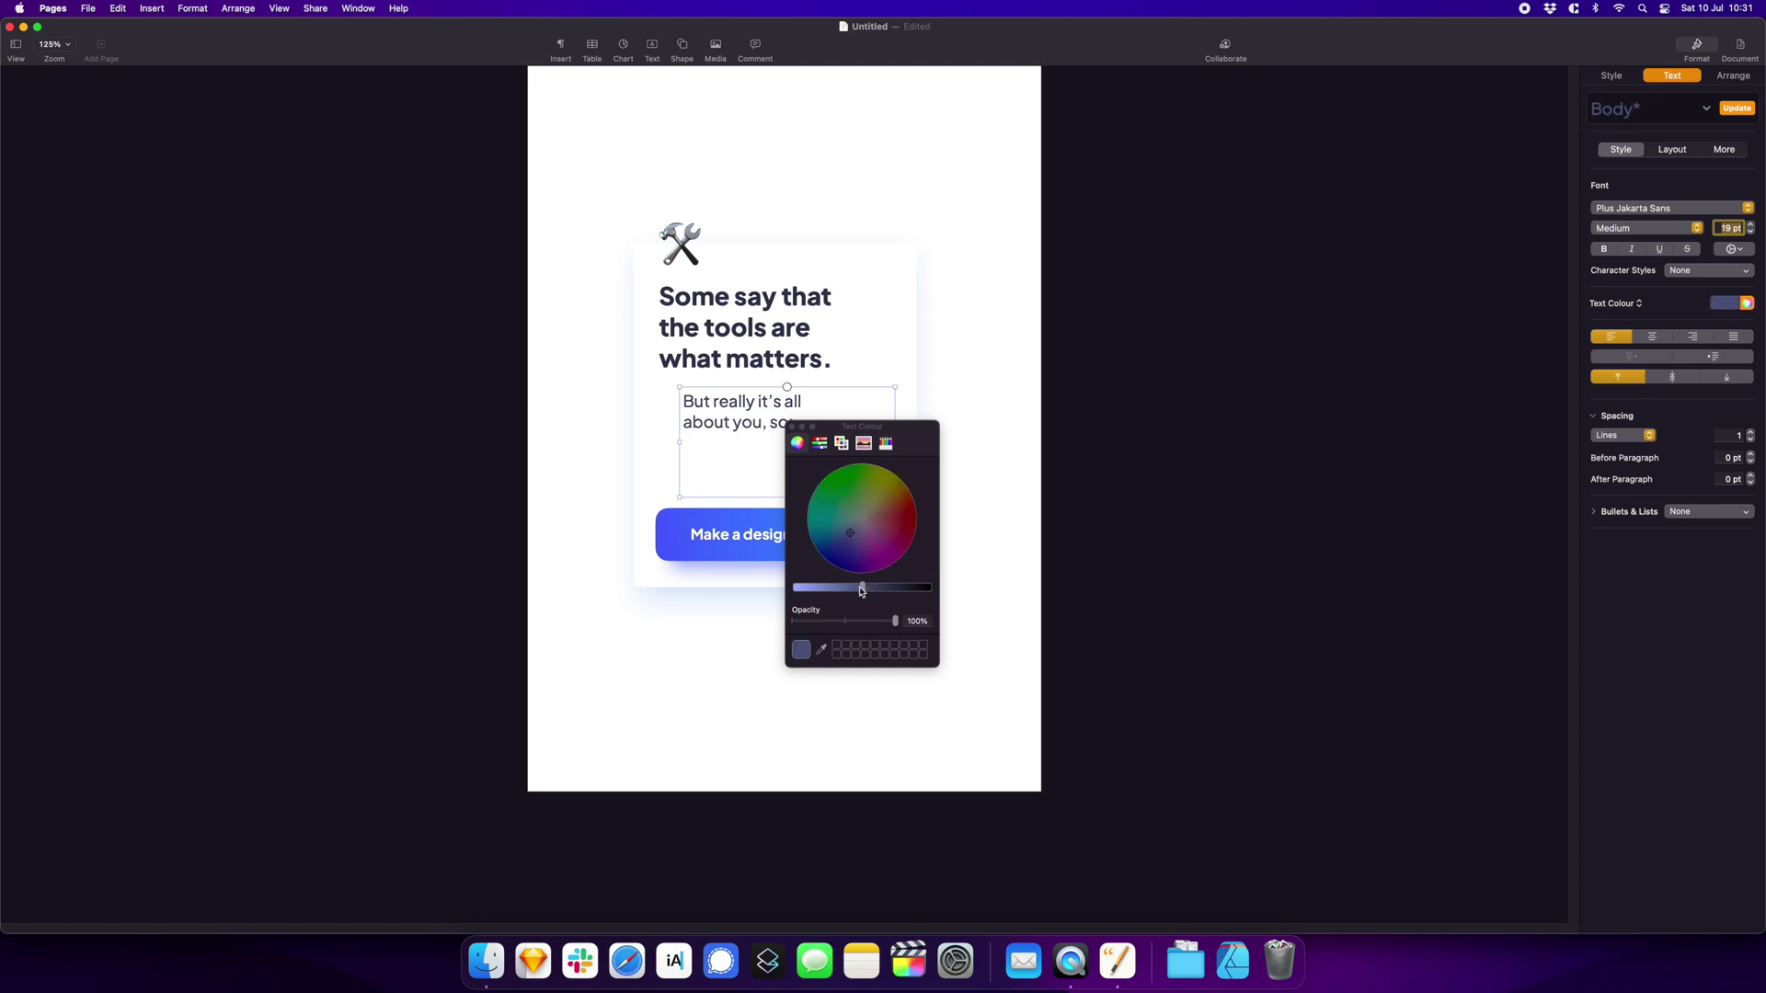
click(957, 445)
click(793, 428)
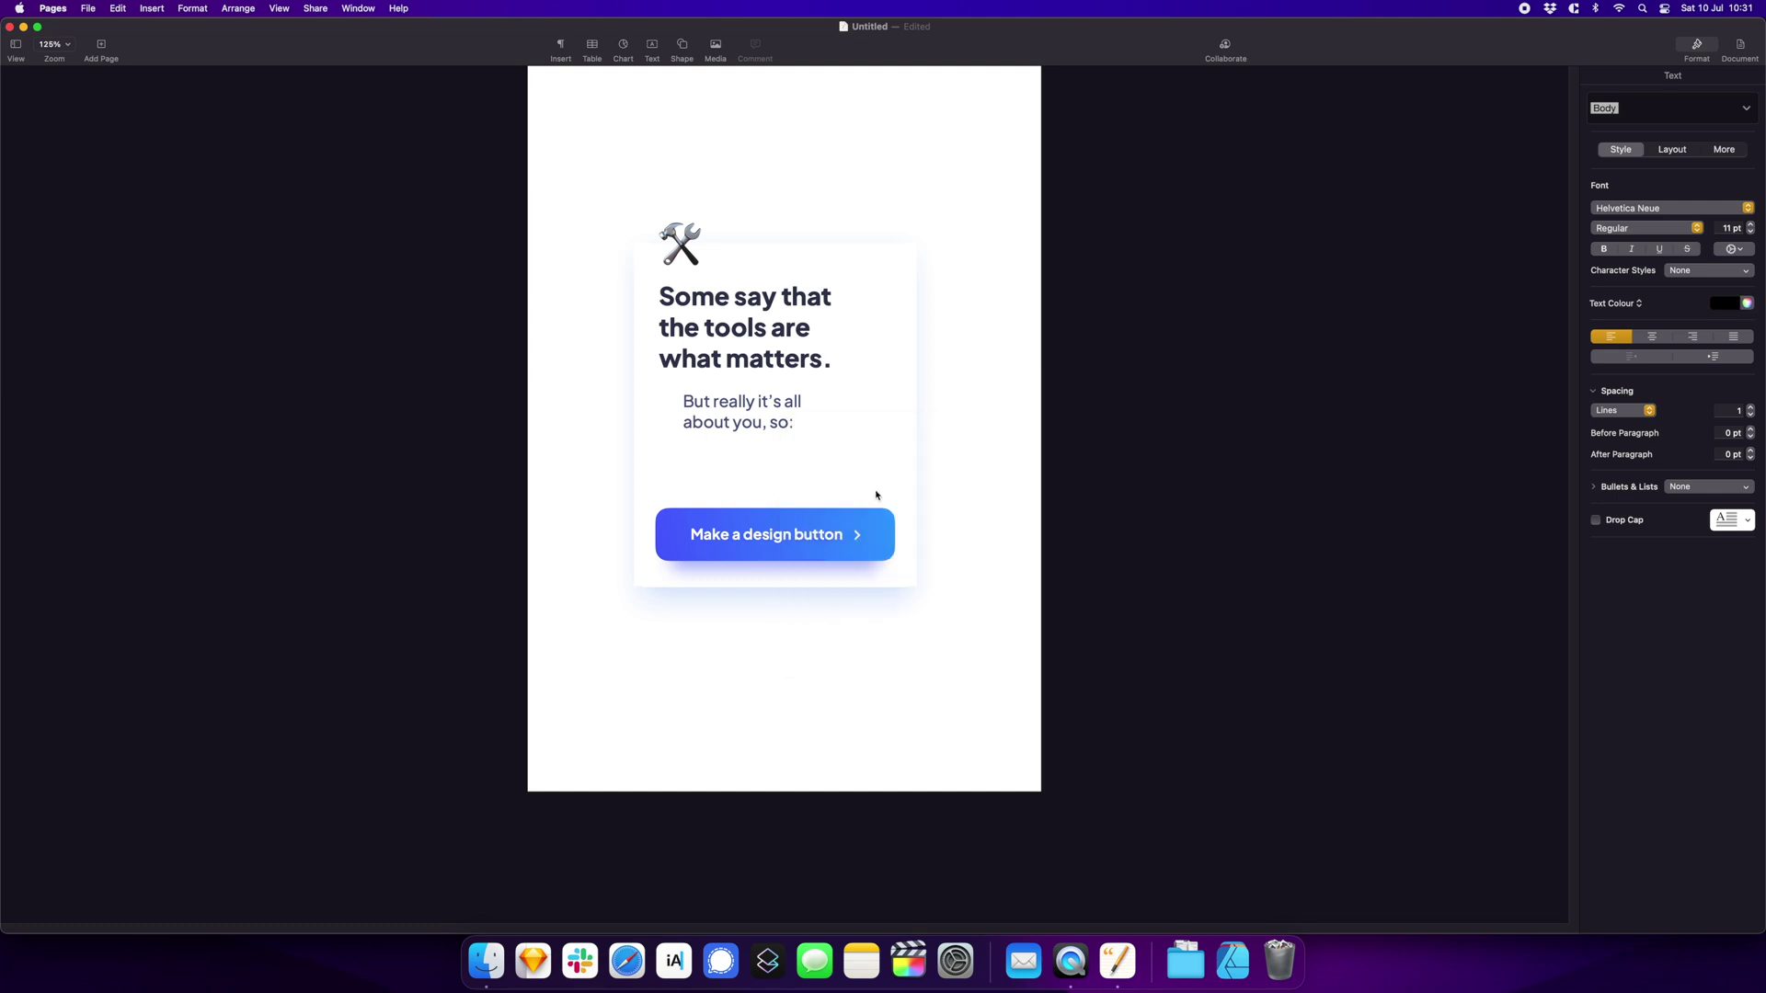
click(780, 429)
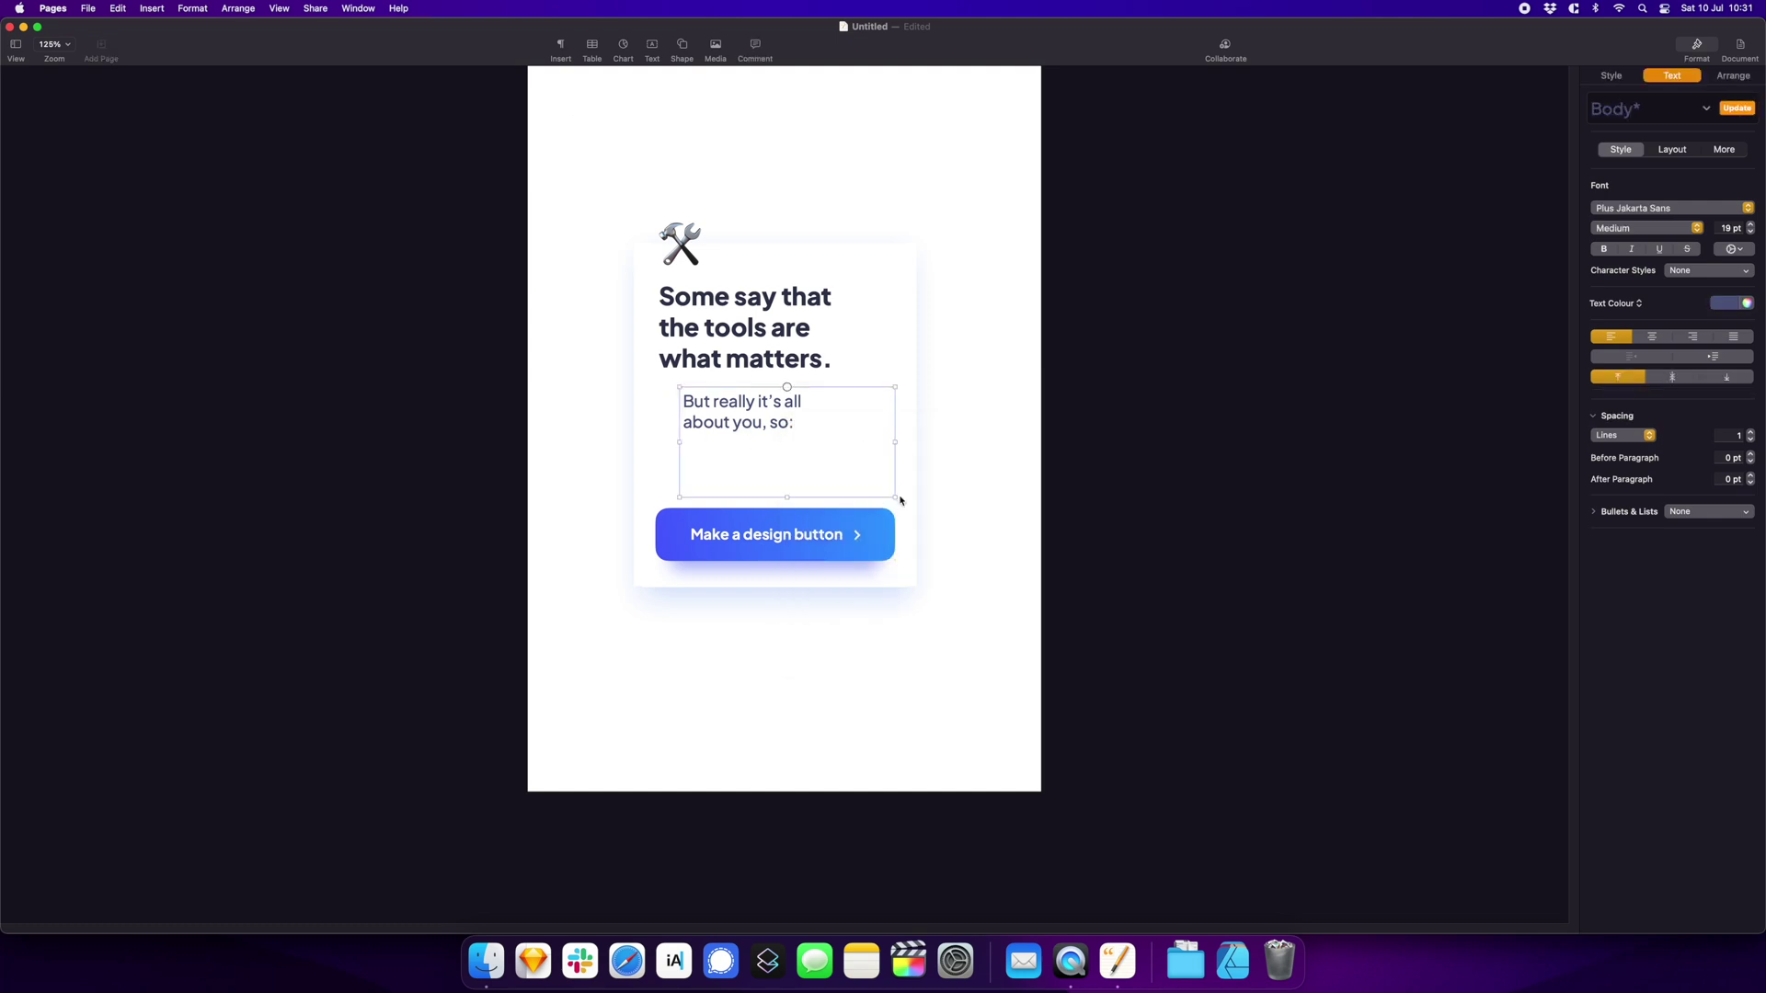
drag(894, 495, 889, 441)
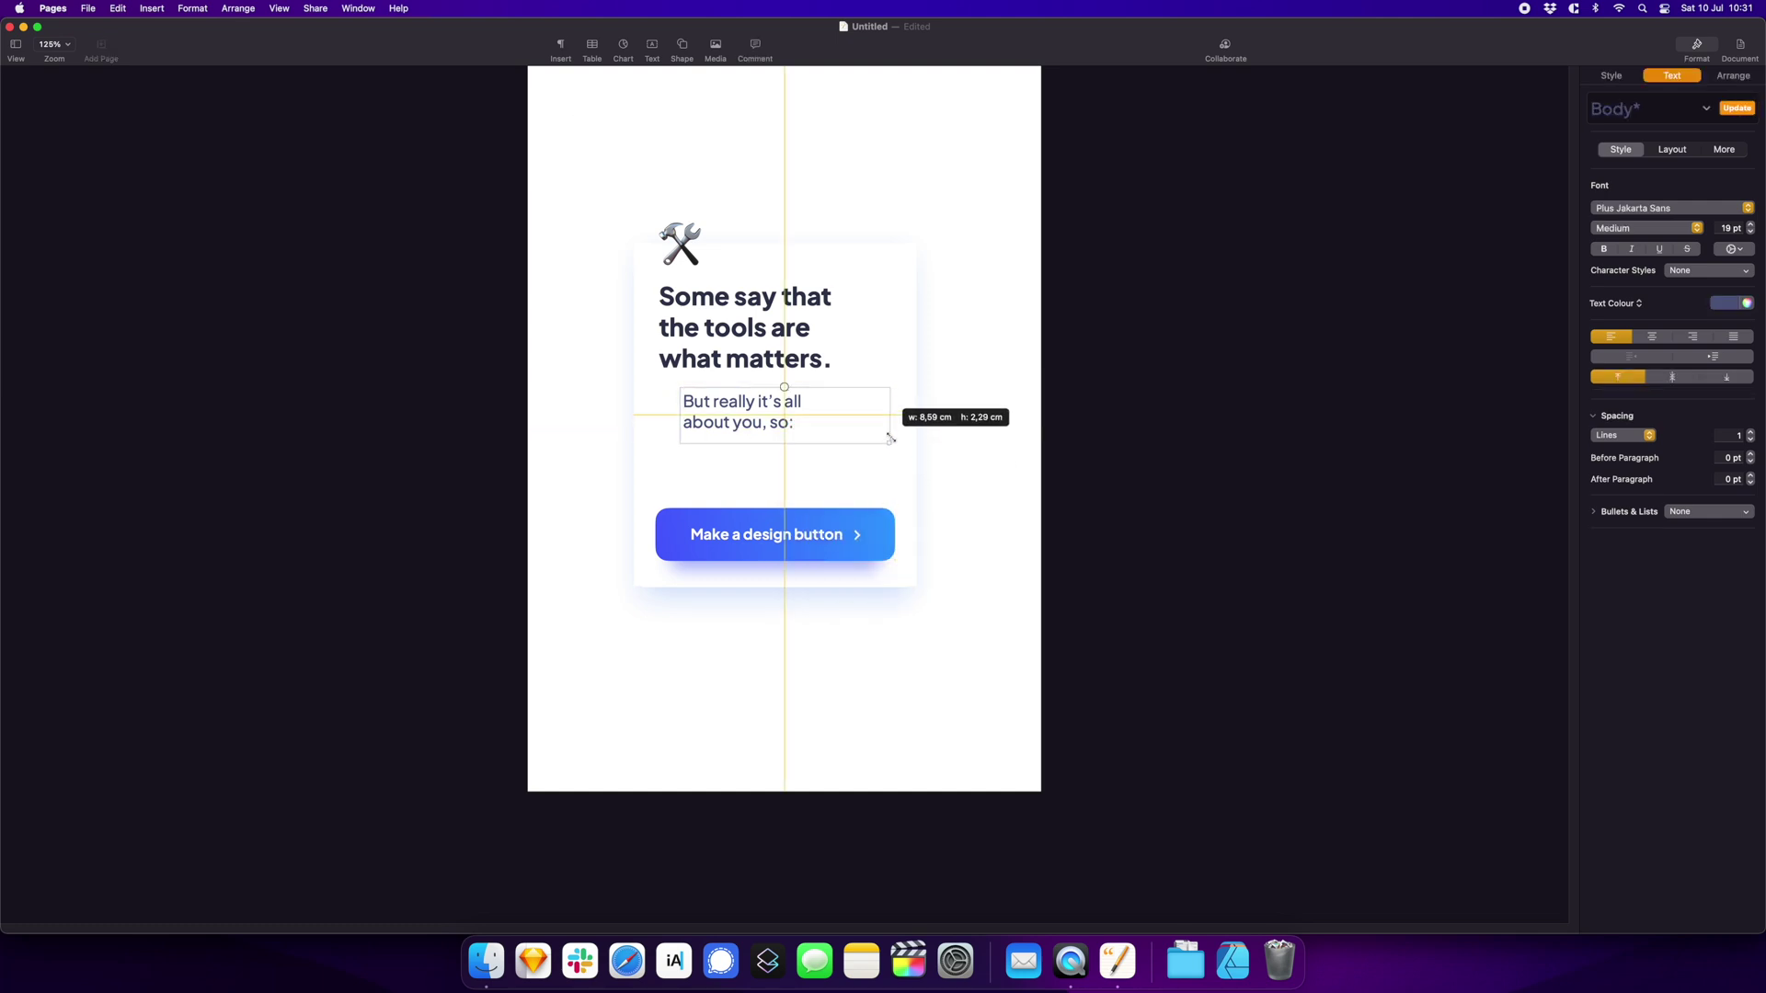
mouse_move(718, 411)
mouse_down()
mouse_move(697, 410)
mouse_move(698, 473)
mouse_up()
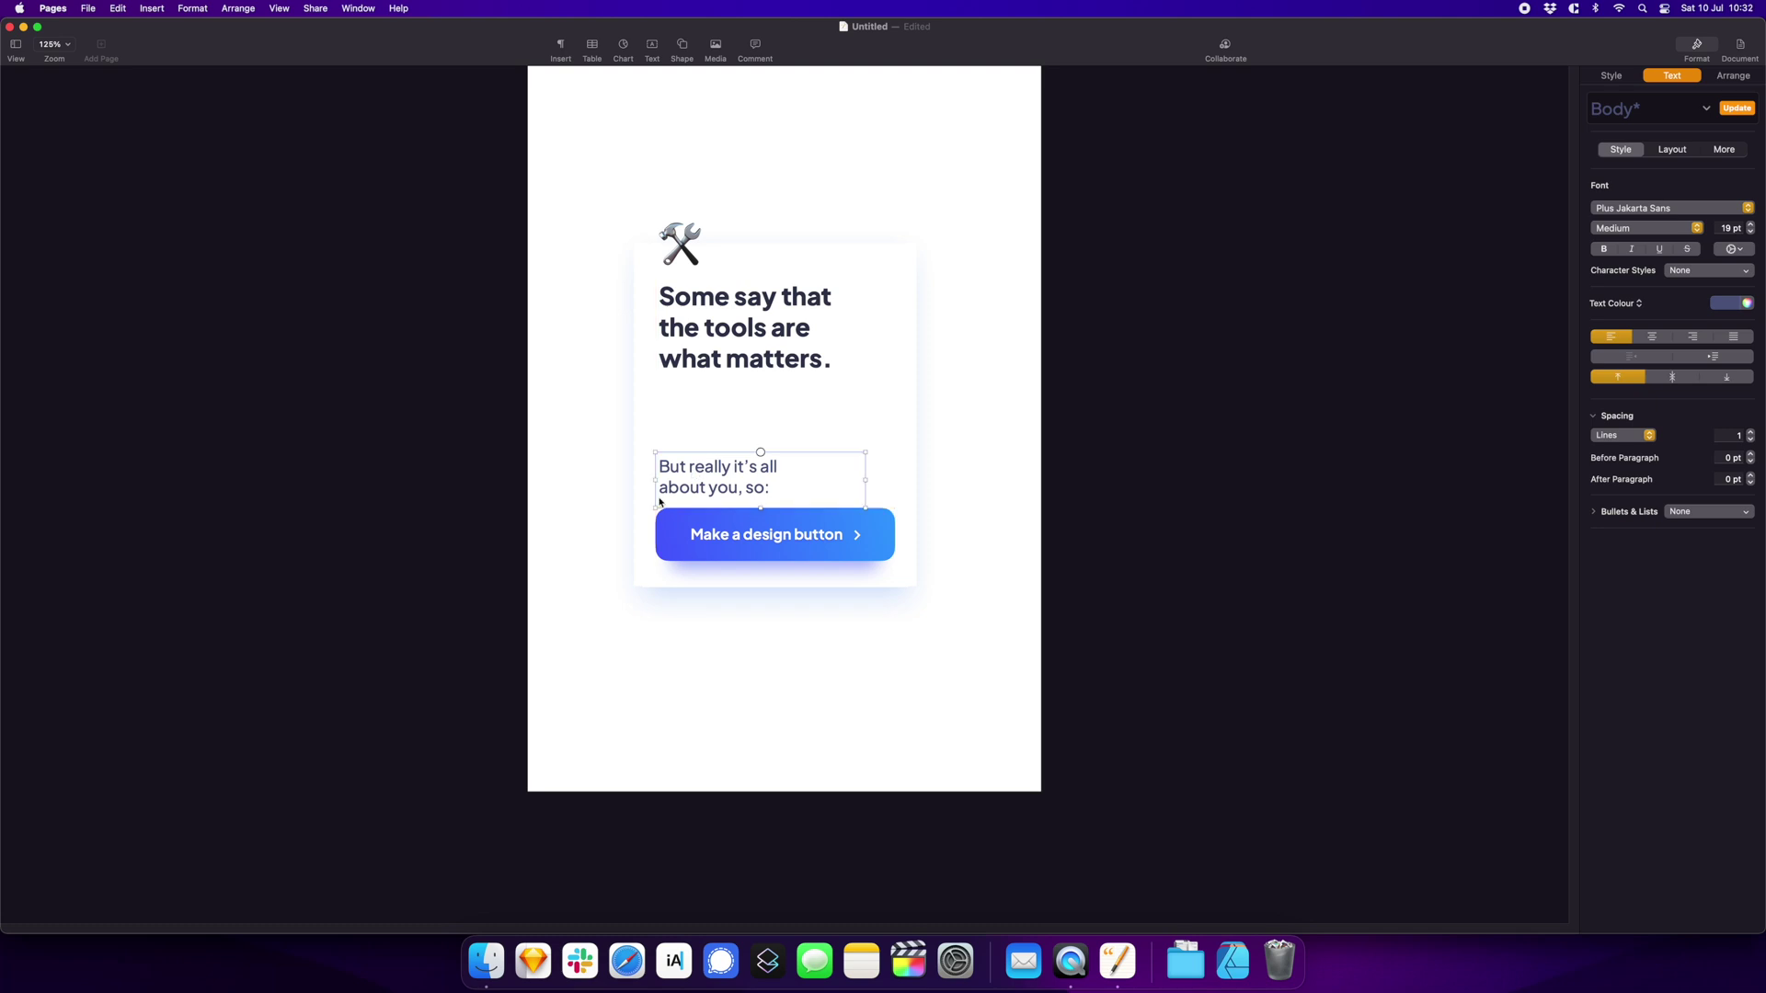
Zoom to 300%, nudge the subtext just above the button and move the heading closer
click(55, 44)
click(70, 207)
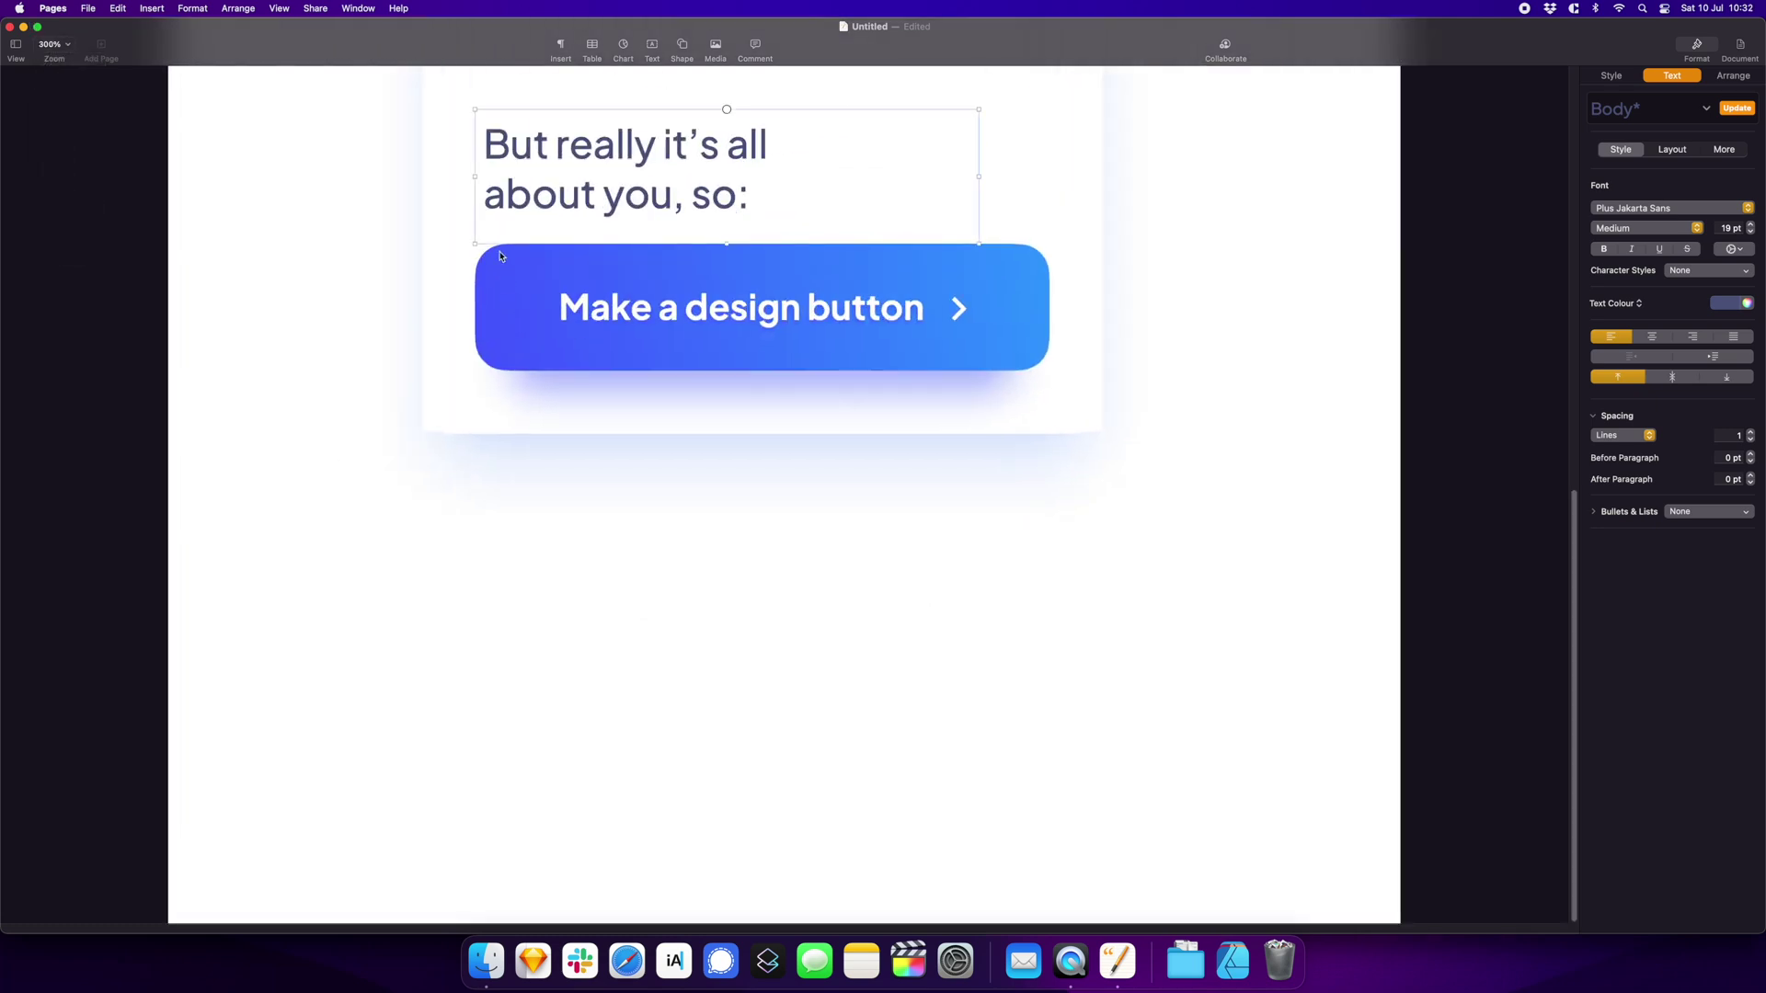
drag(581, 207, 580, 249)
key(Right)
key(Right)
key(Right)
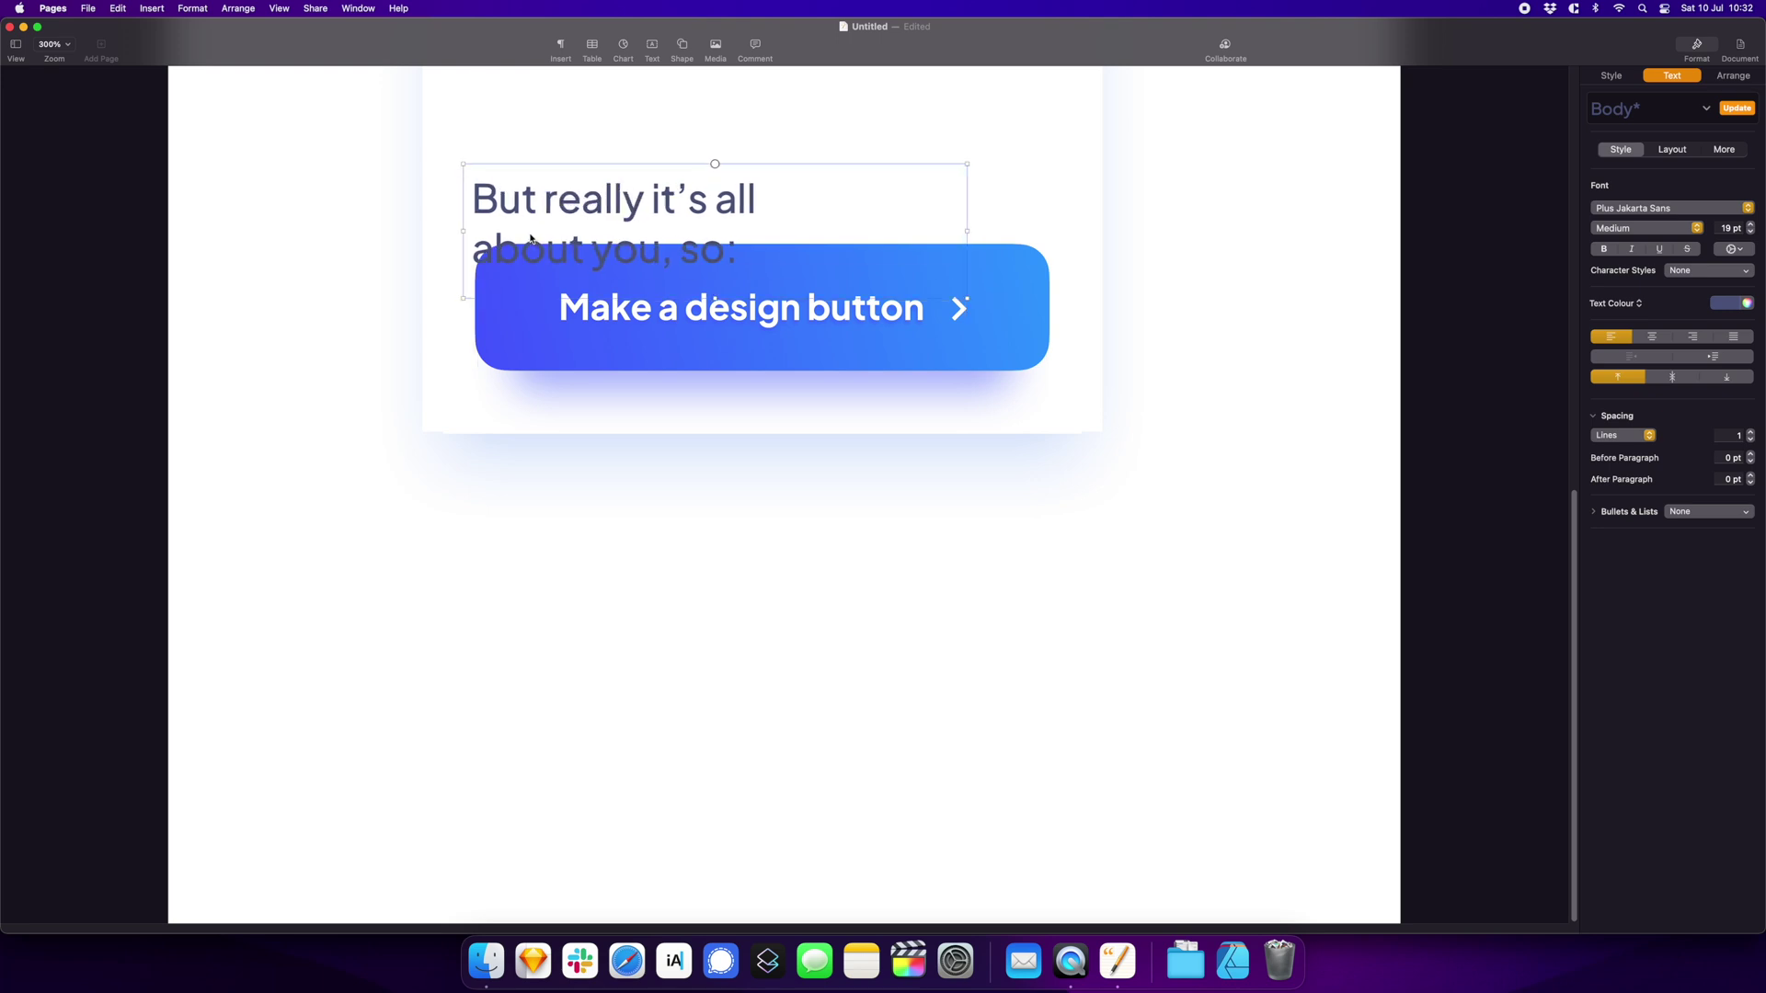
key(shift+Up)
key(shift+Up)
key(shift+Up)
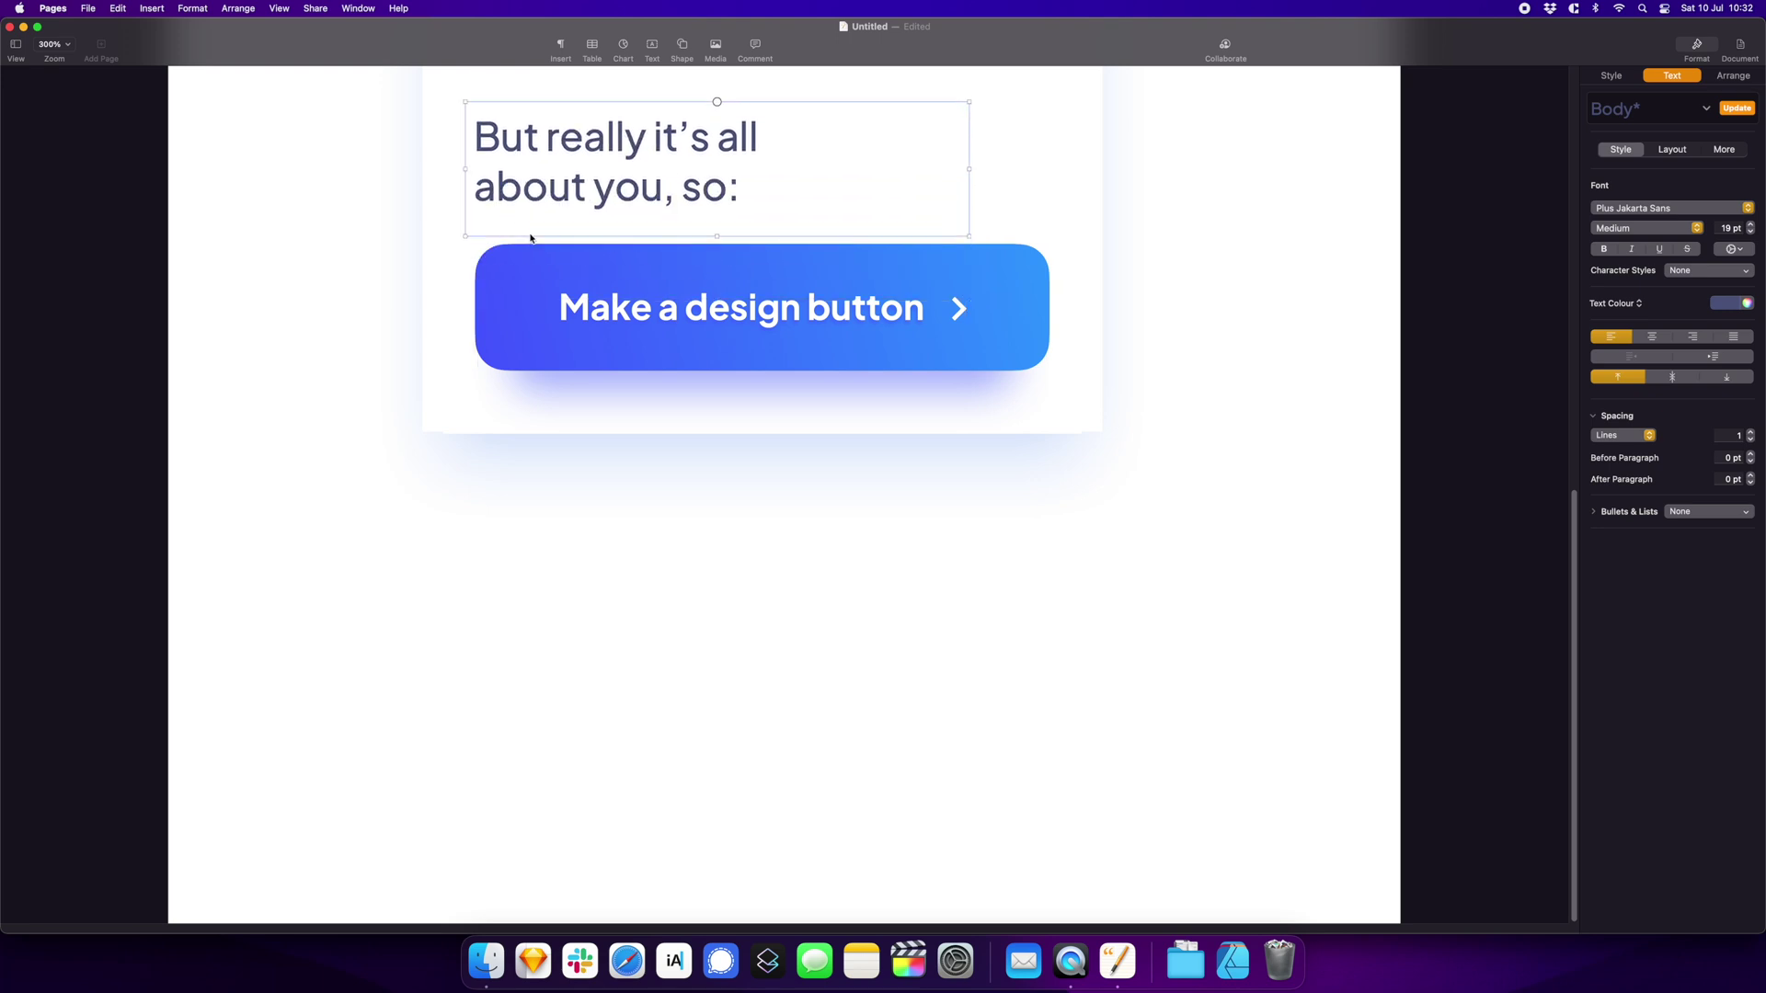
key(Up)
key(Up)
scroll(529, 237, up, 5)
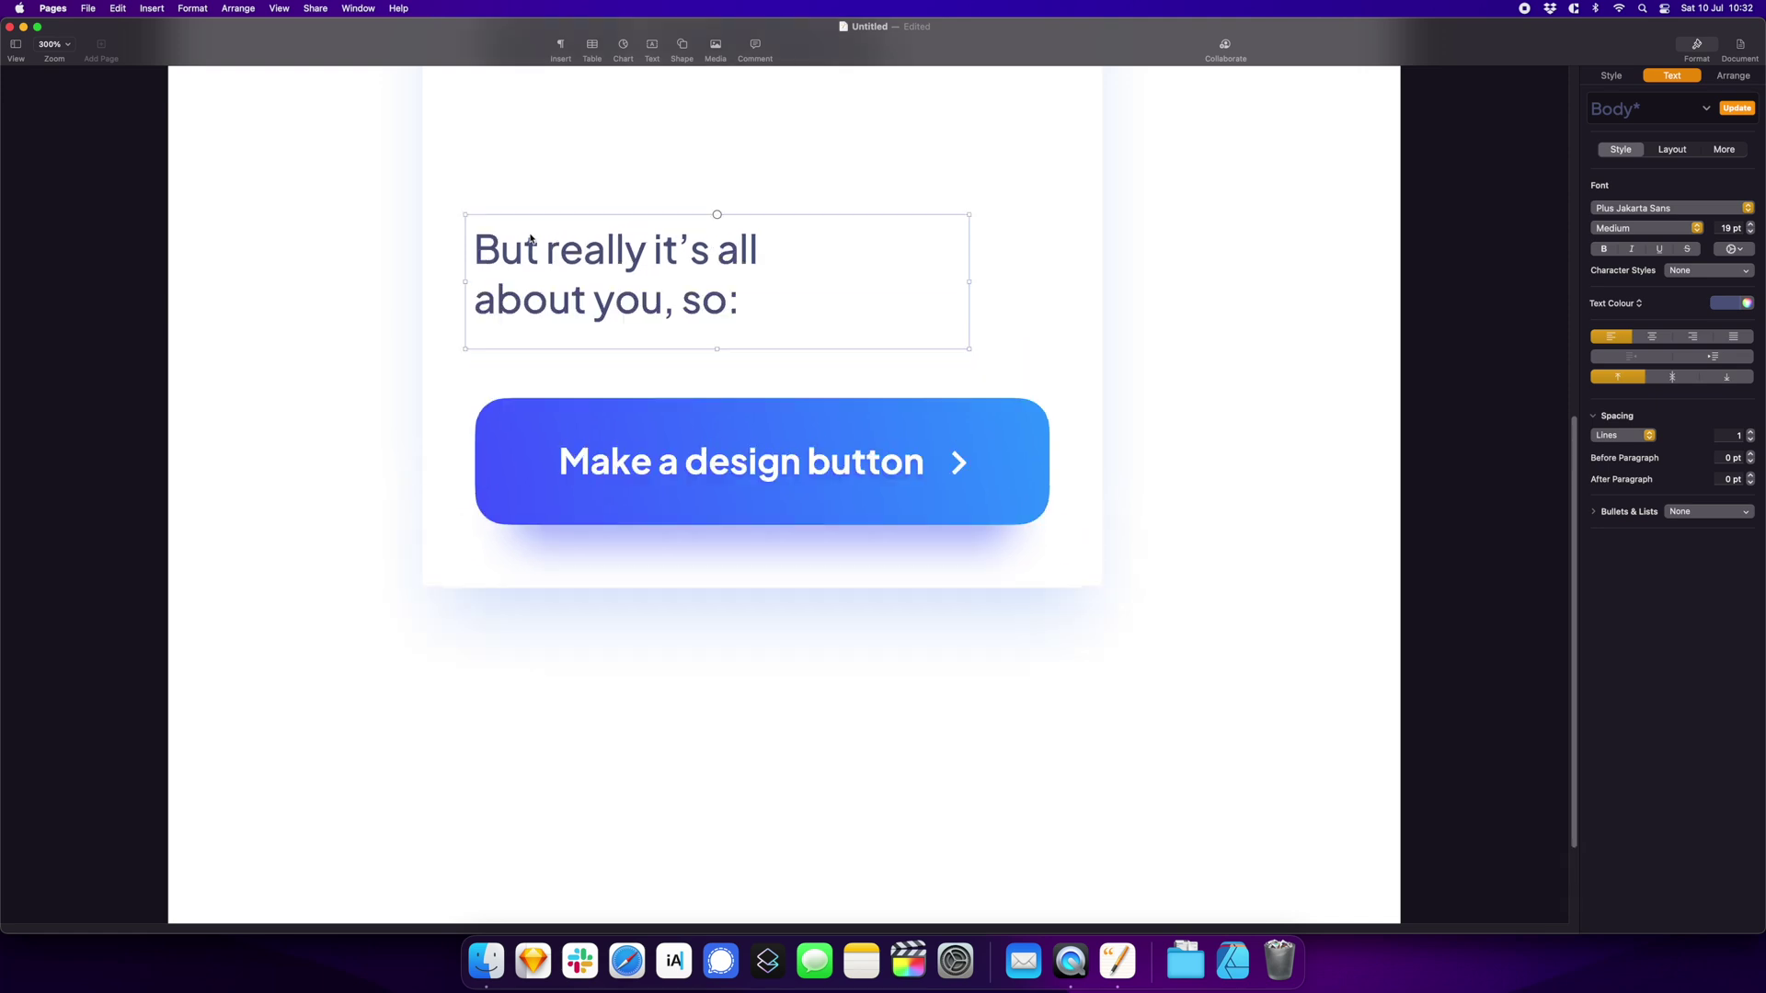
mouse_move(530, 238)
mouse_down()
mouse_move(539, 593)
mouse_move(781, 236)
mouse_up()
Zoom back out and stretch the card's top edge upward
click(50, 43)
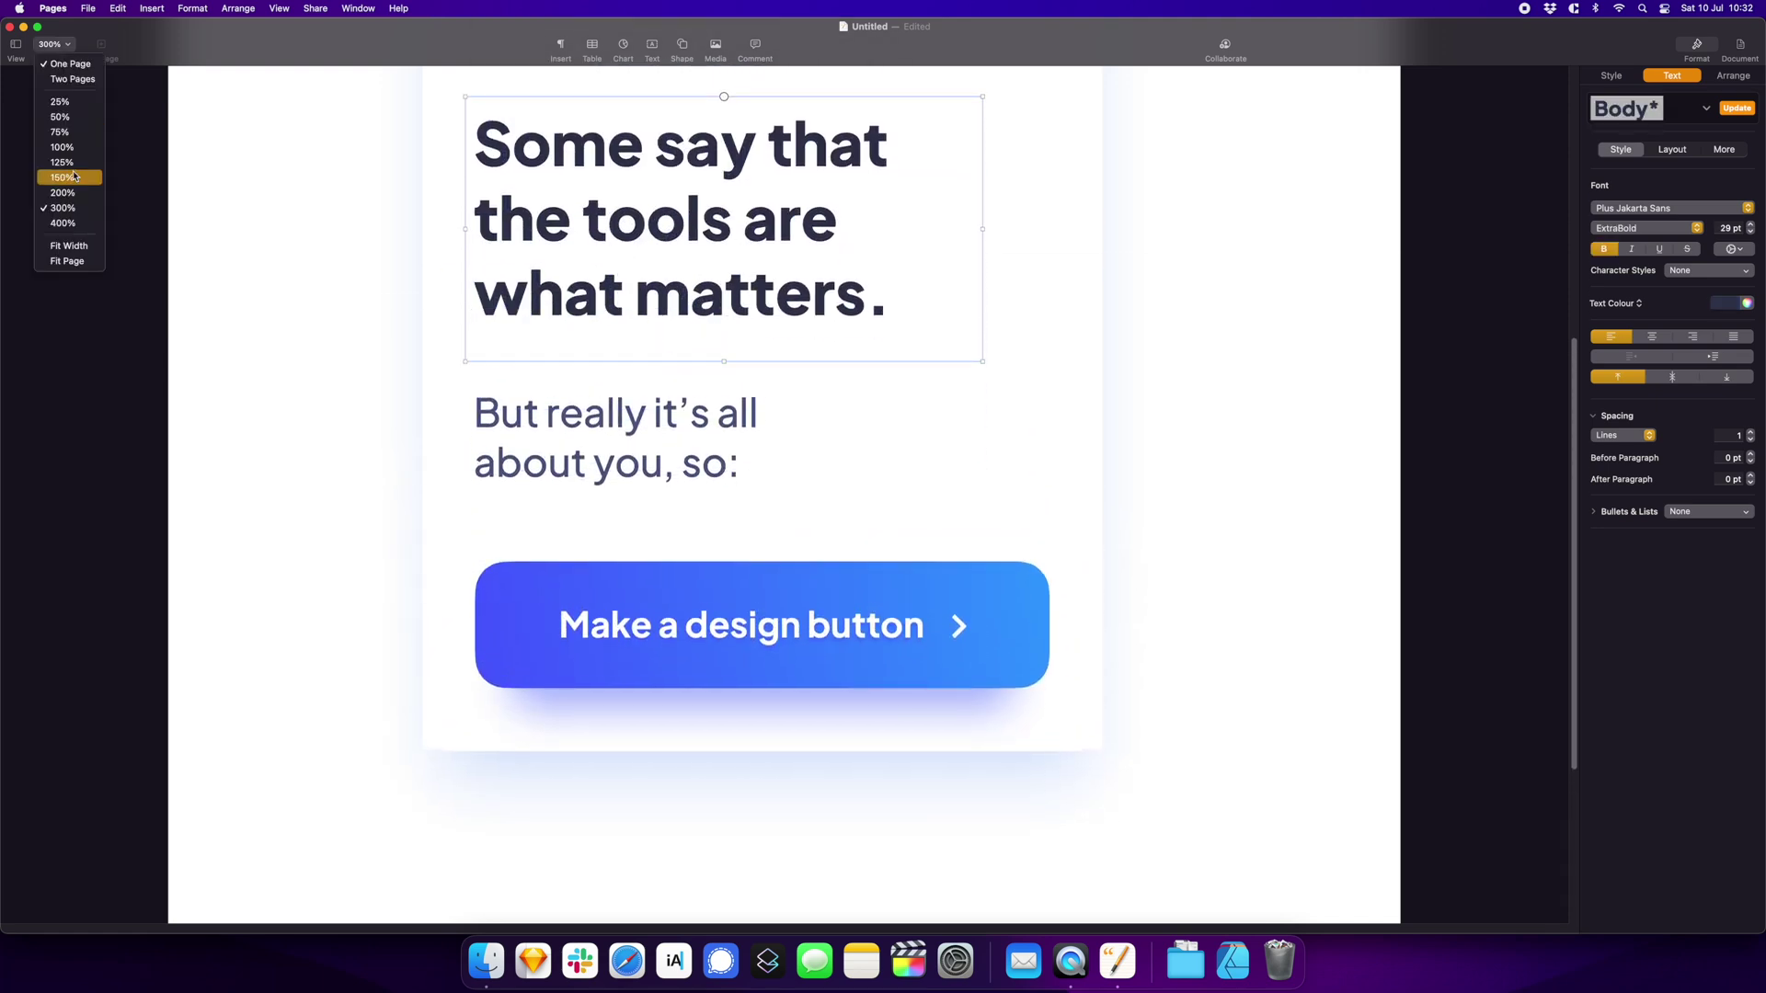
click(66, 177)
click(678, 284)
click(757, 287)
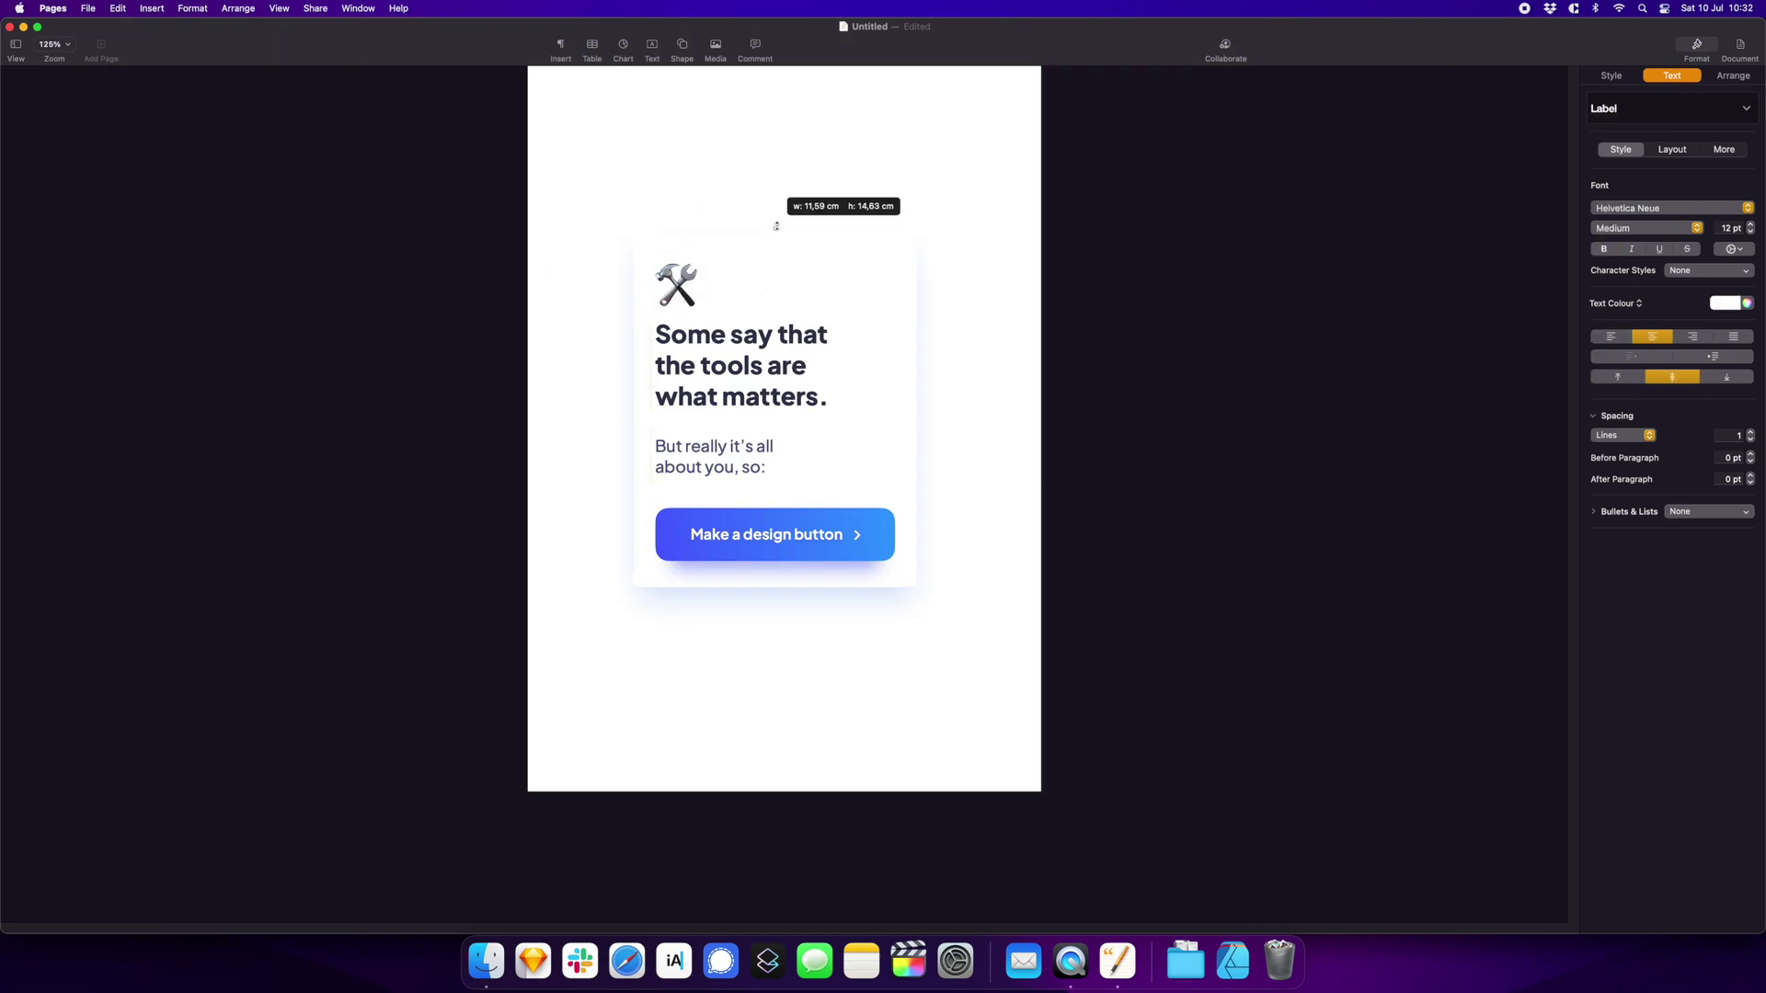
click(822, 501)
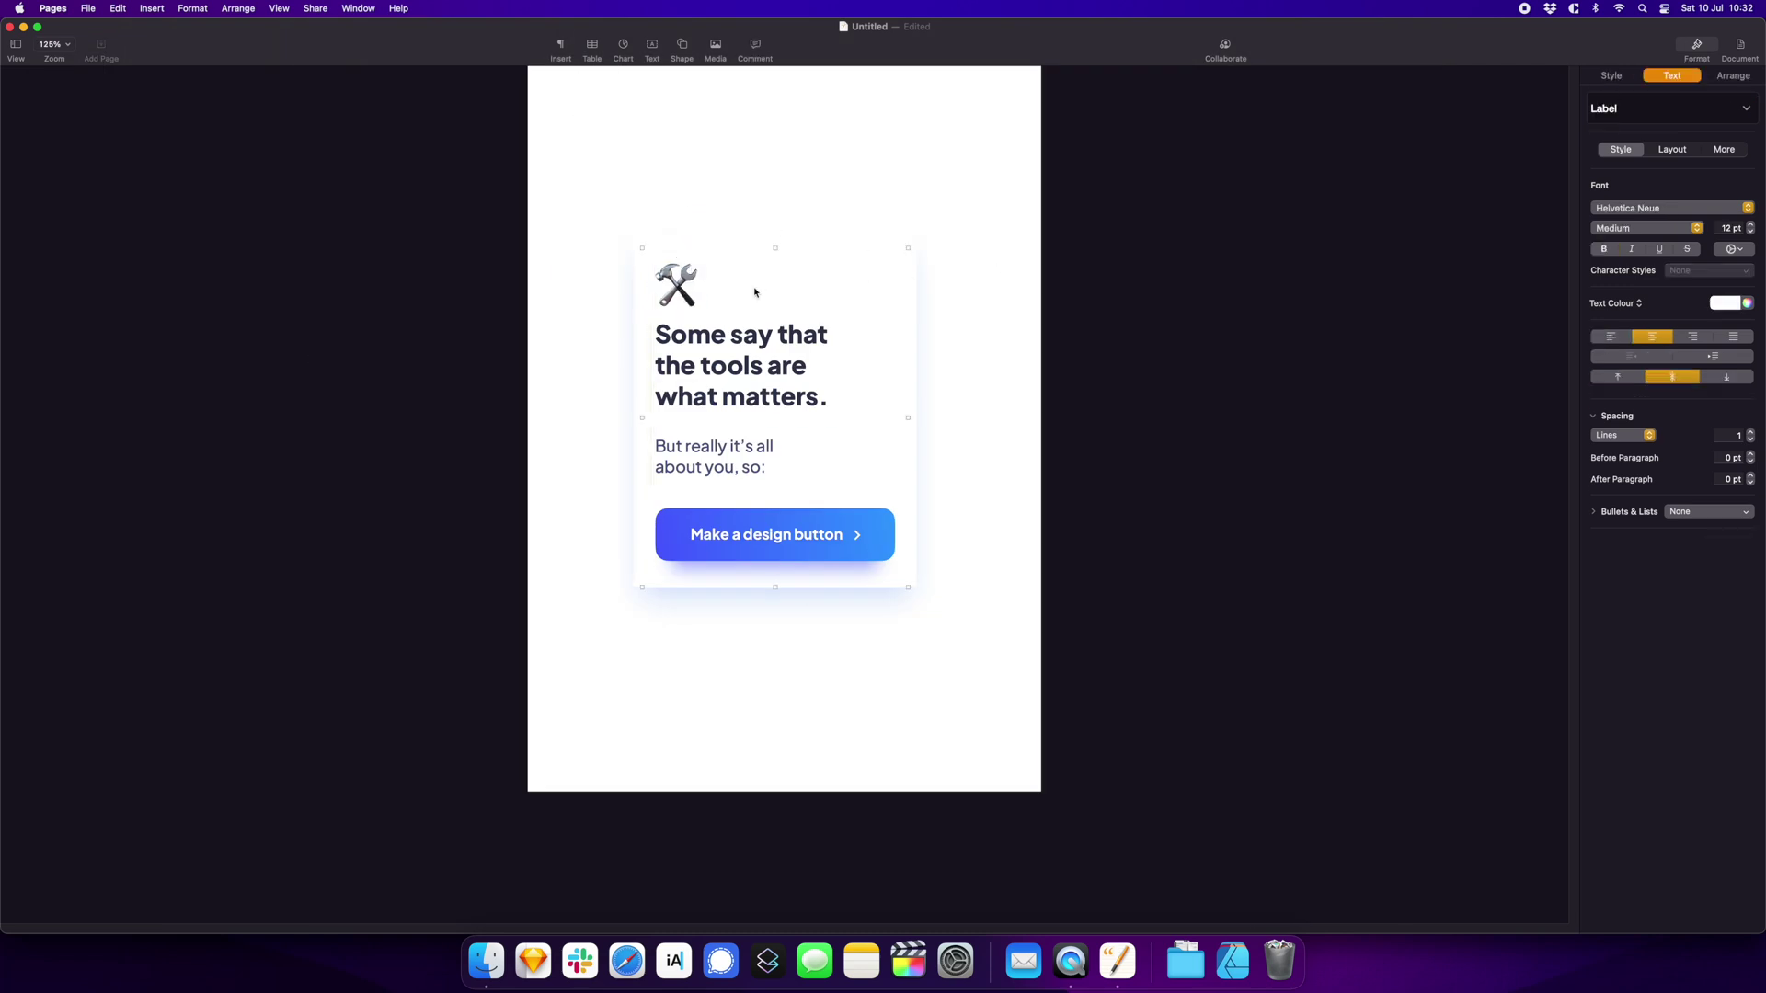
drag(775, 245, 774, 224)
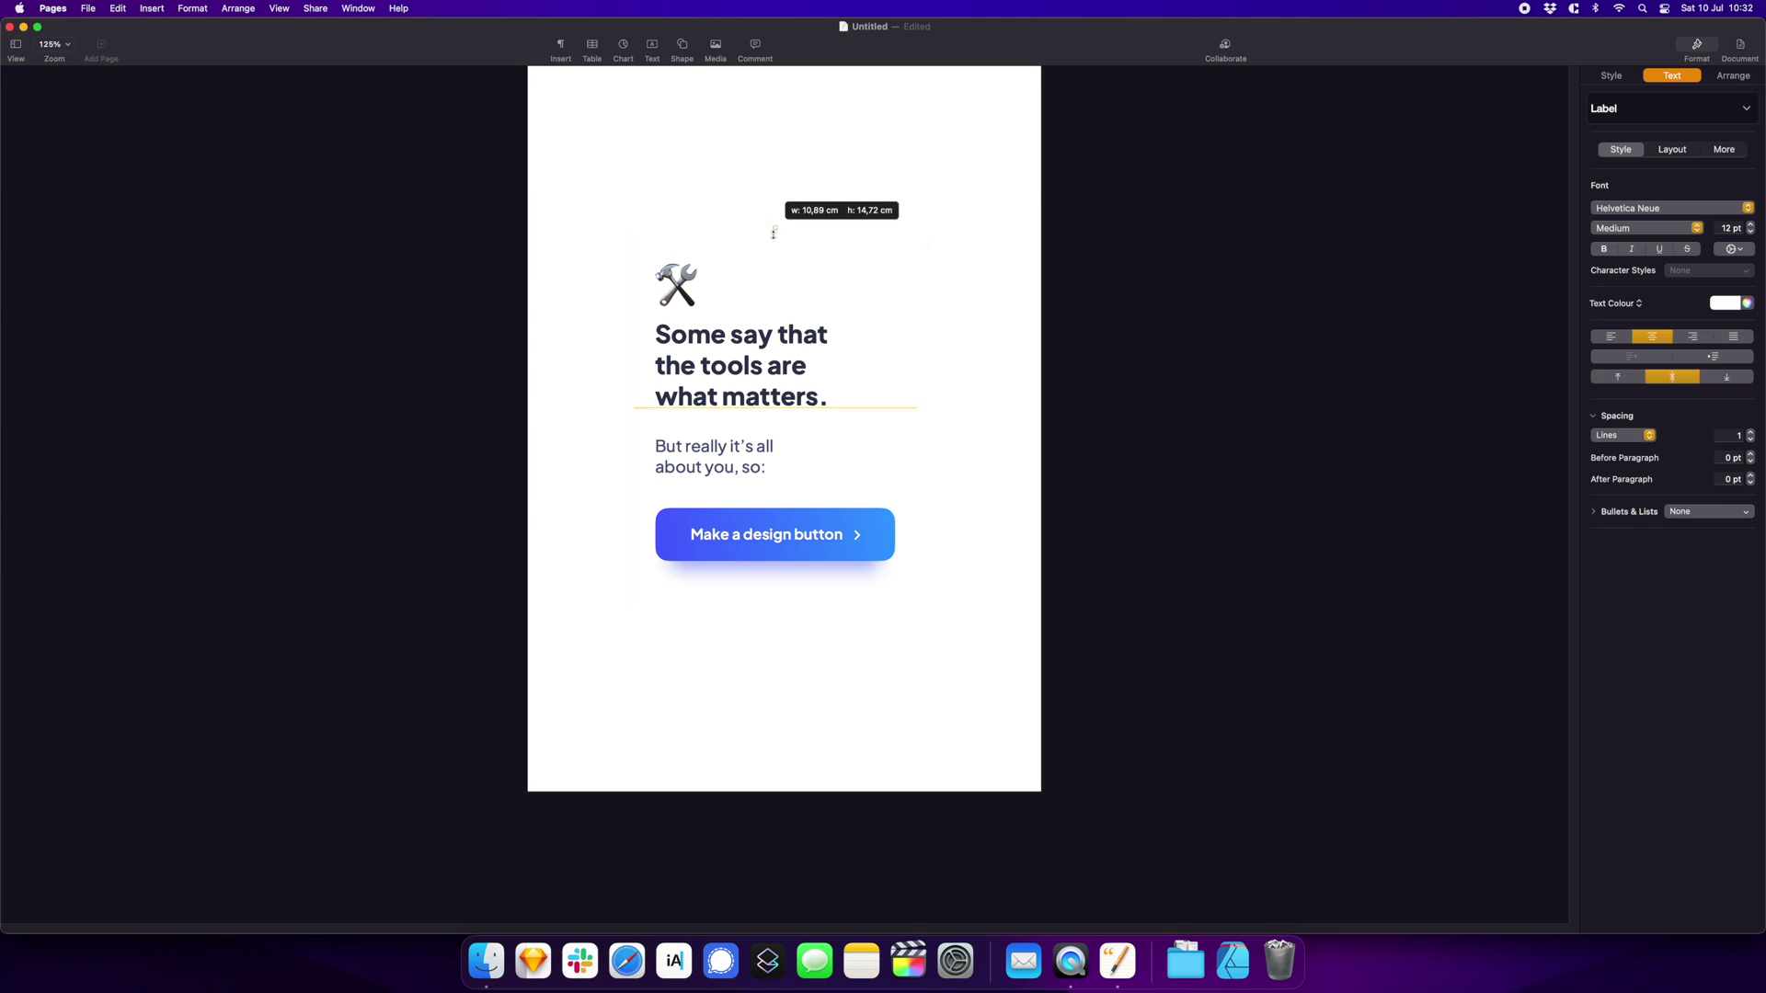
click(613, 282)
Adjust the heading's line spacing and loosen the subtext's line spacing to 1.1
click(678, 284)
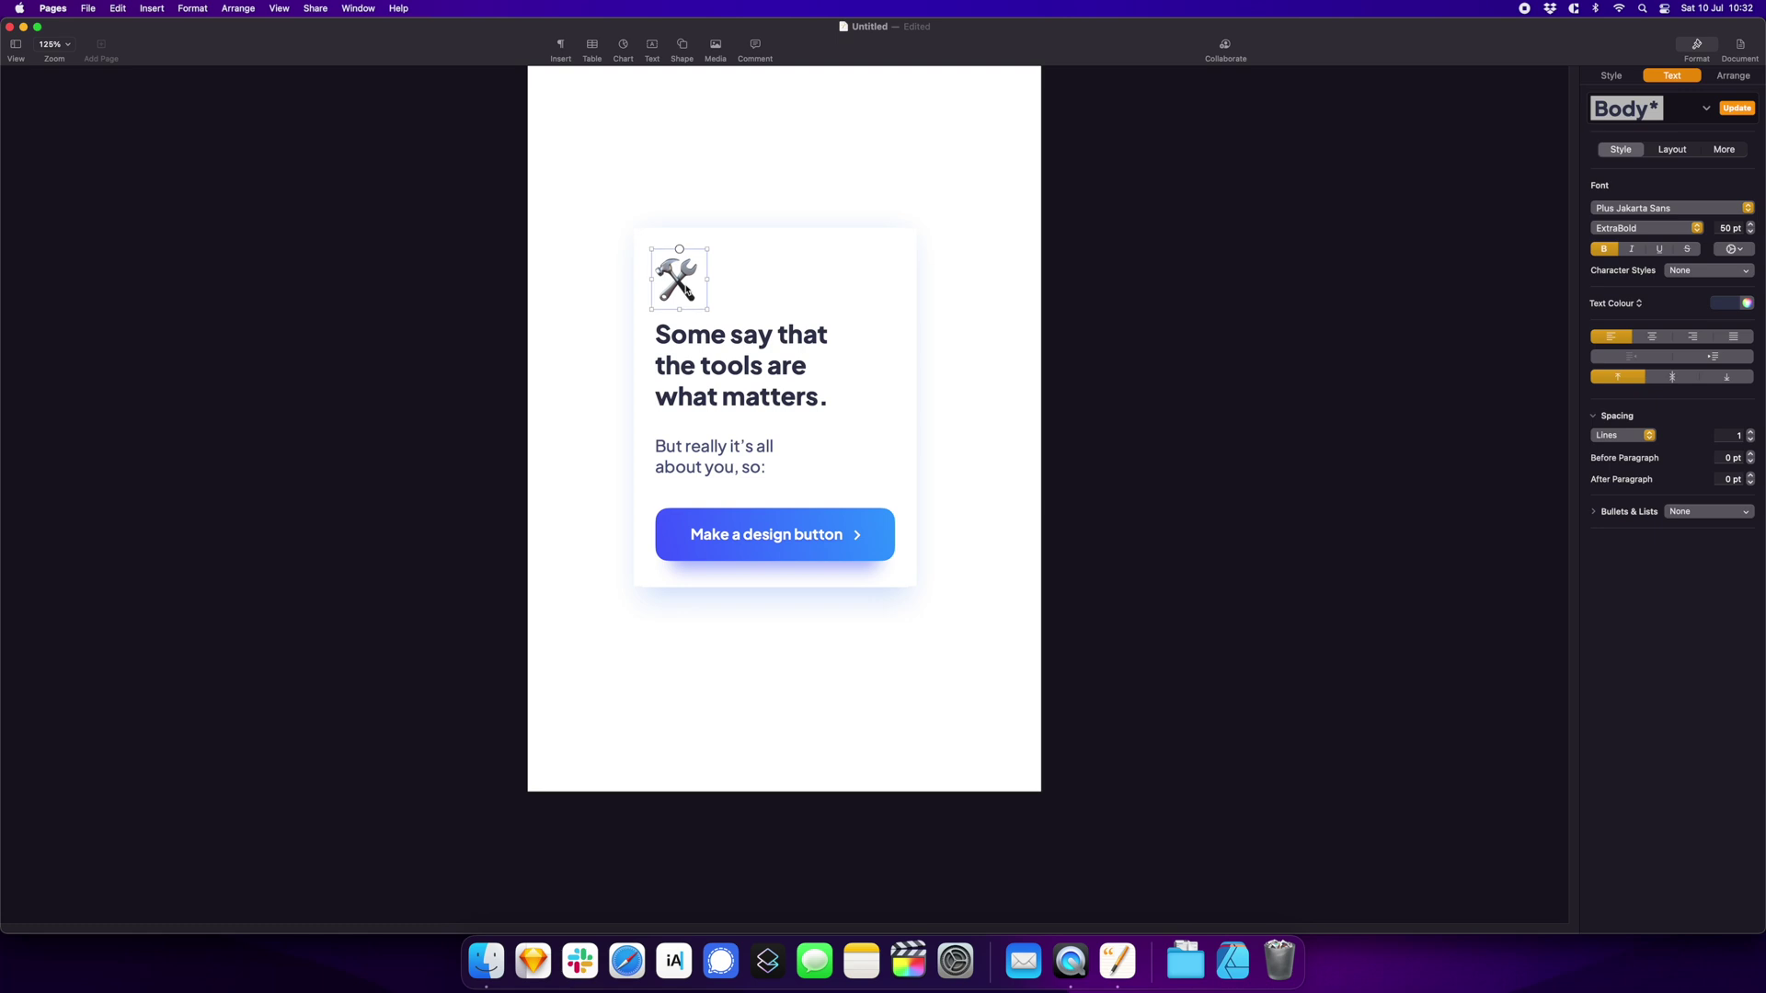
key(Tab)
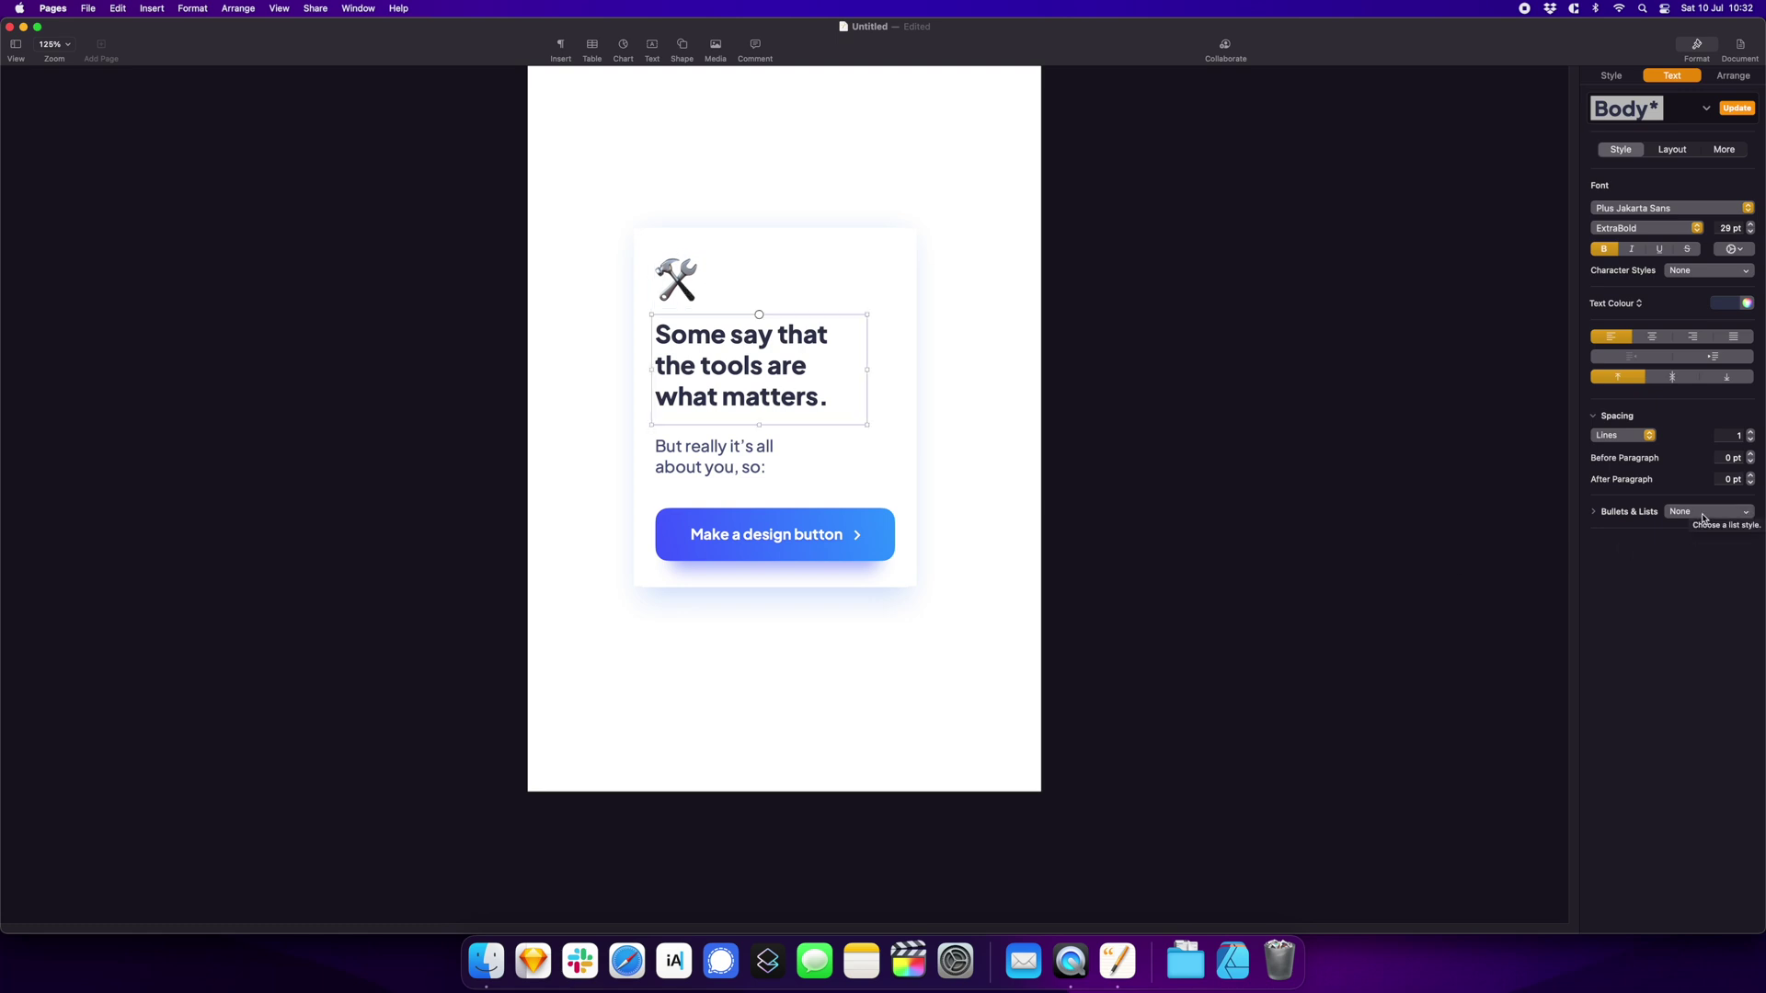
click(1751, 441)
click(1751, 433)
click(1750, 433)
key(Tab)
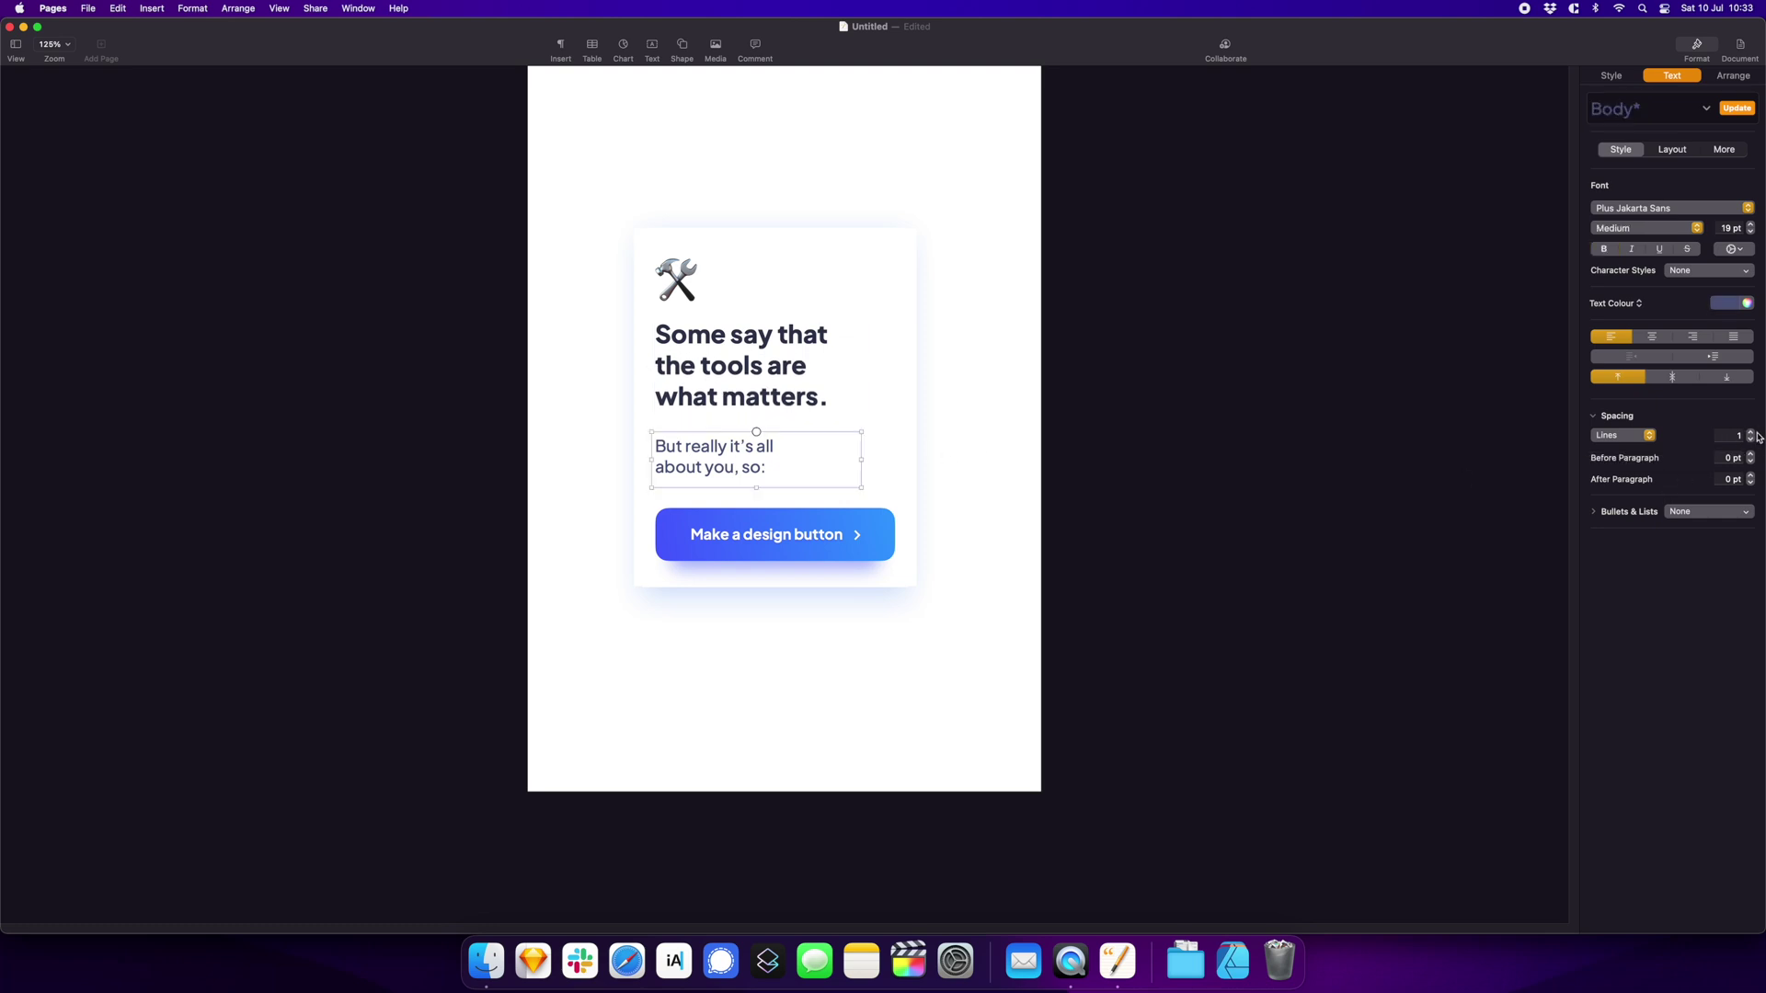
click(1751, 431)
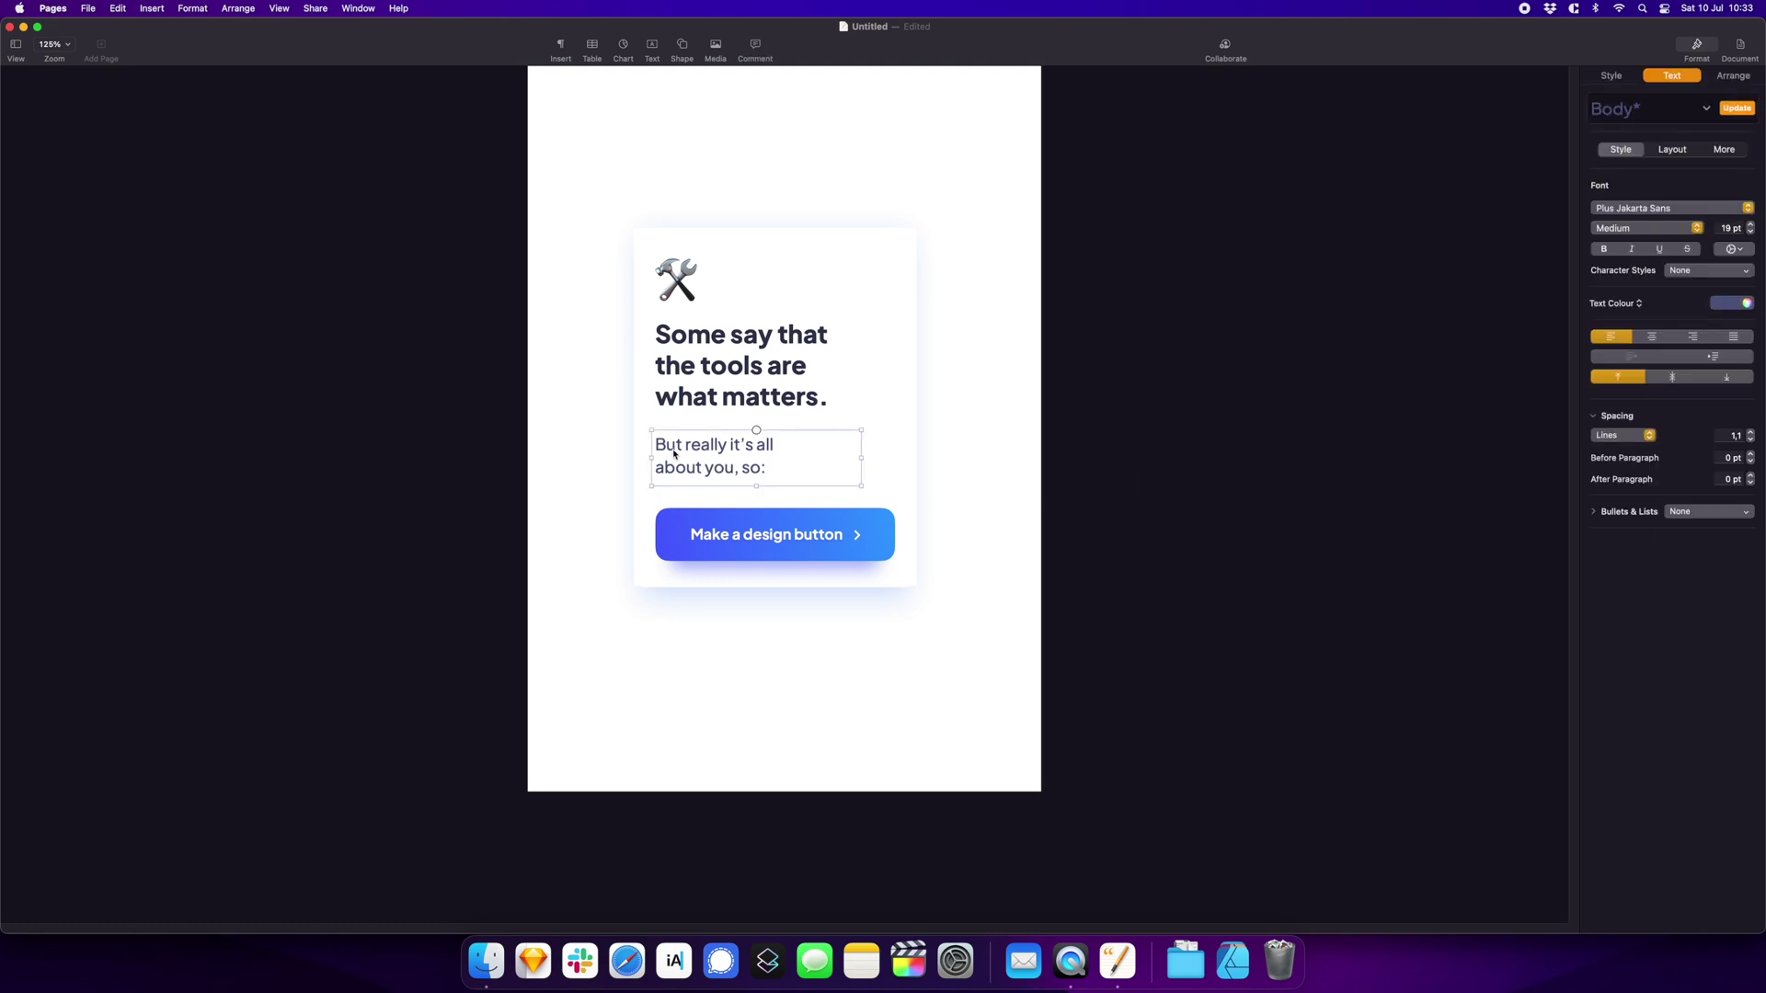
key(Escape)
View the page at 100% and give the subtext a bluish-grey colour
click(56, 45)
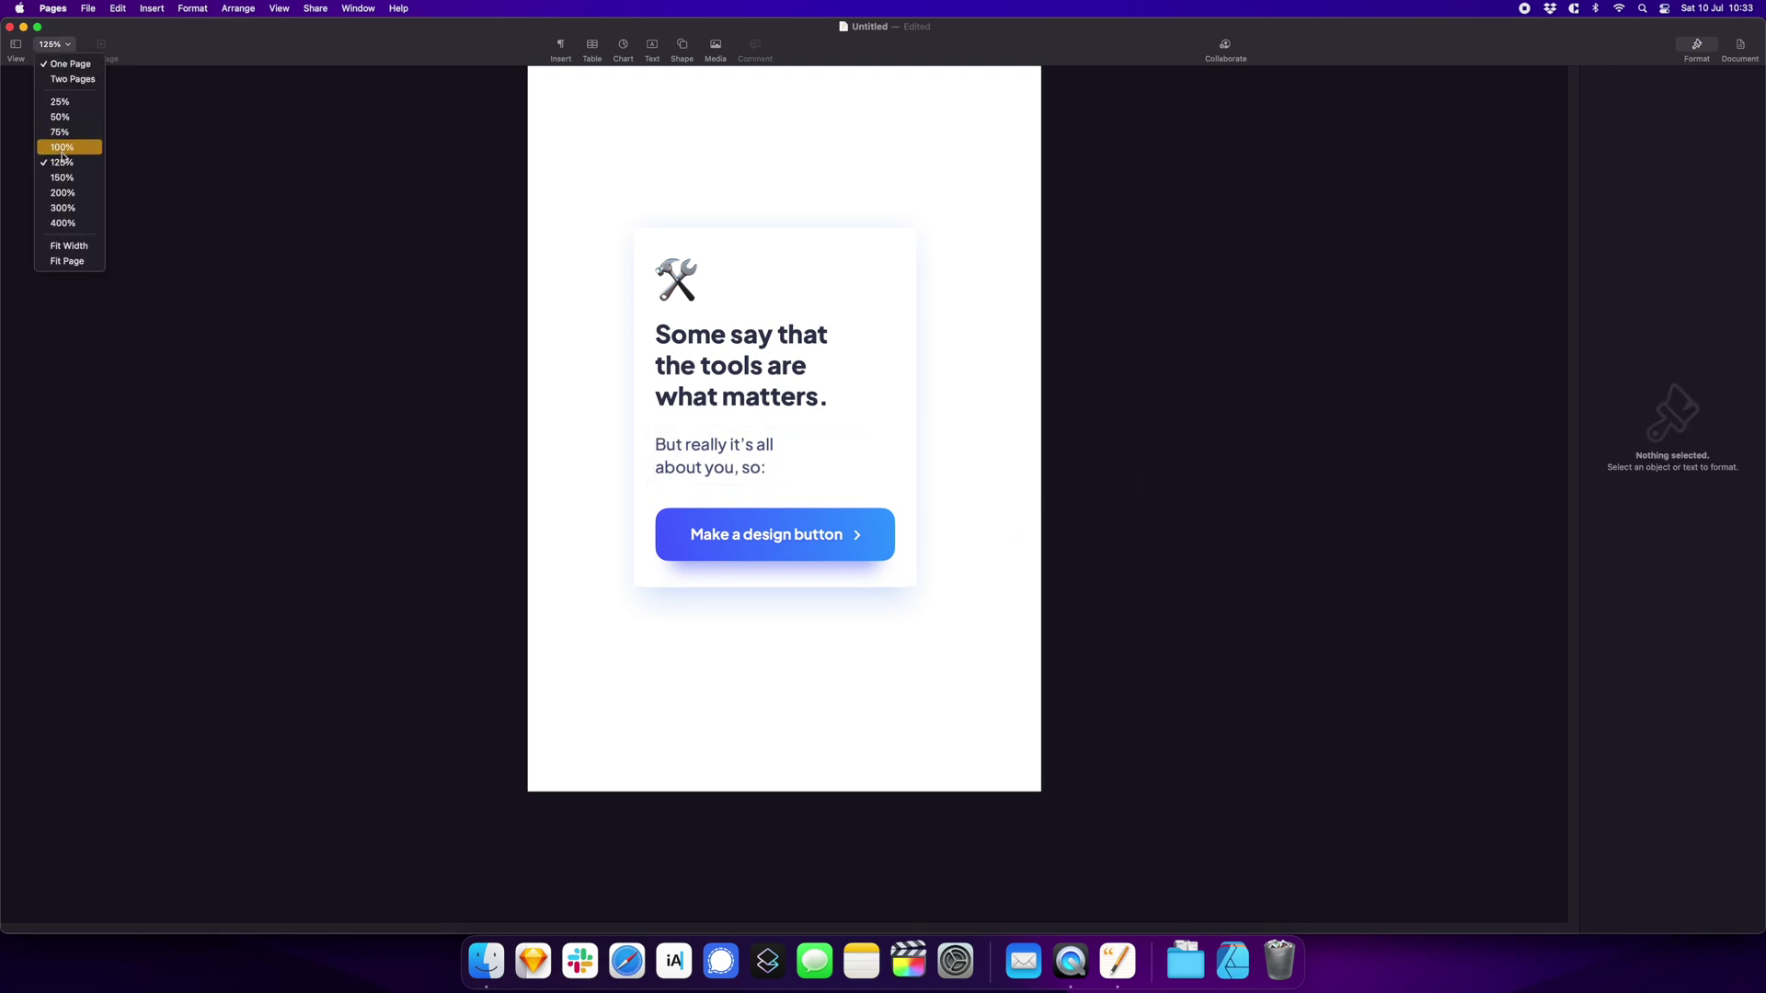
click(62, 152)
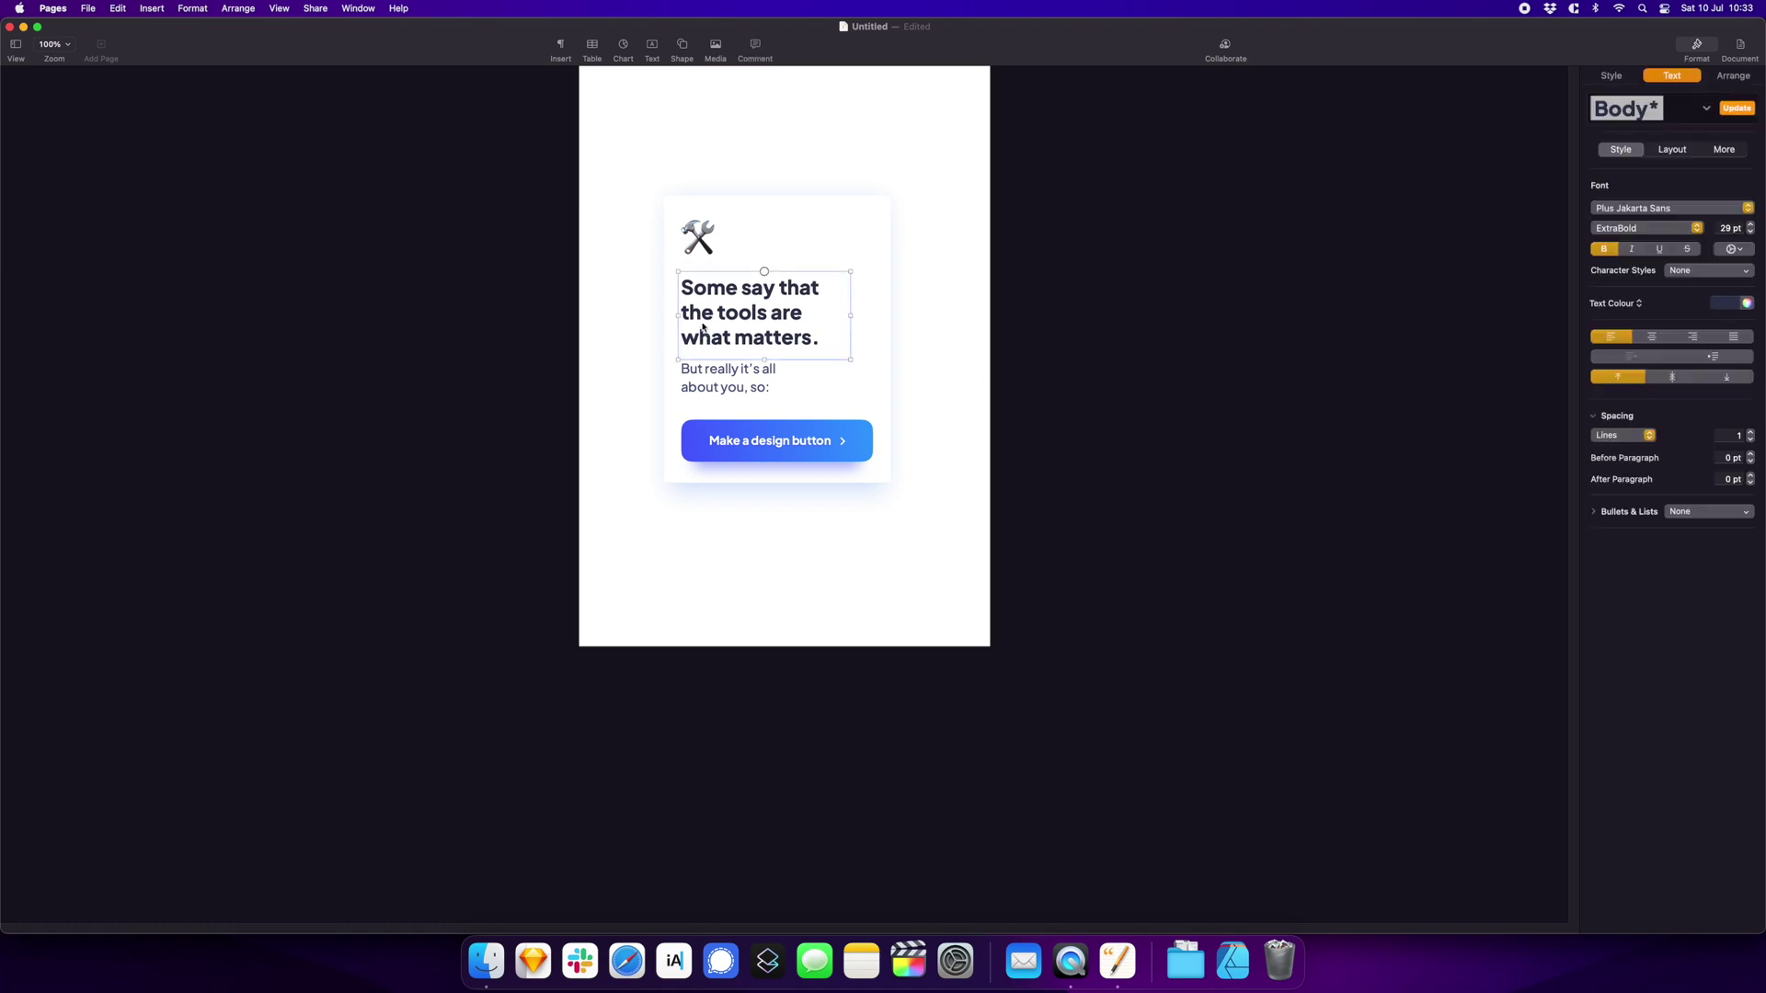
click(1746, 305)
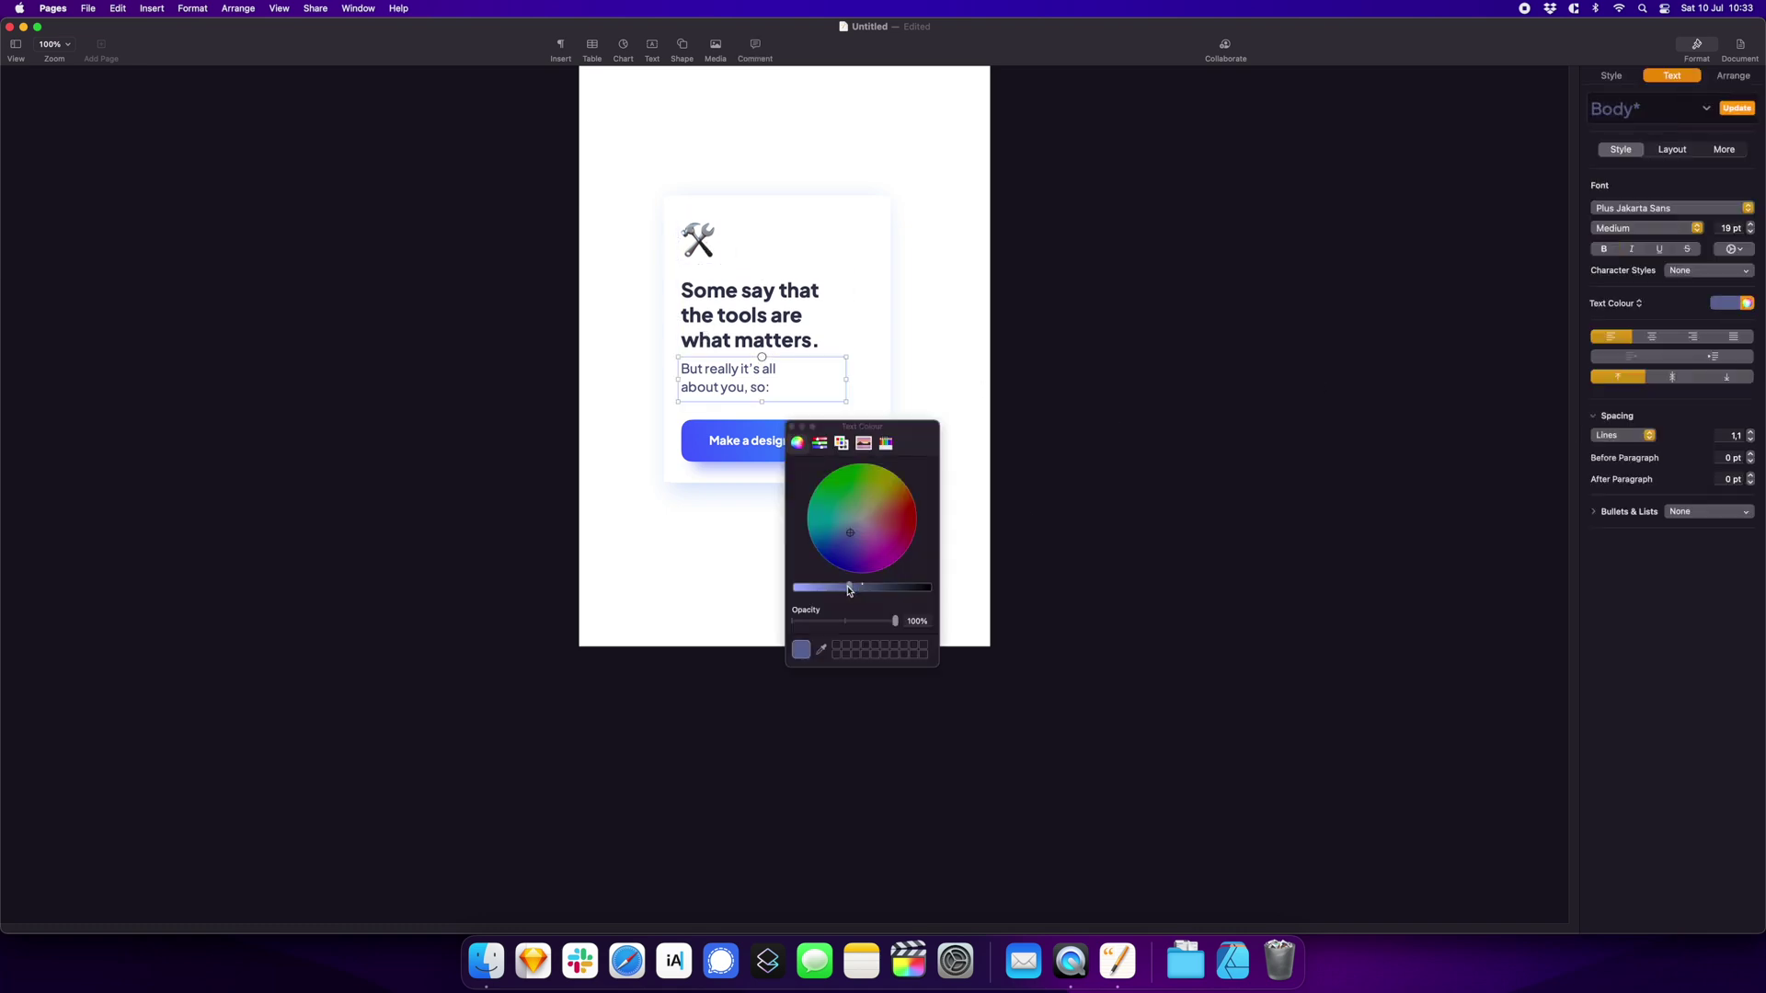
click(853, 532)
click(734, 396)
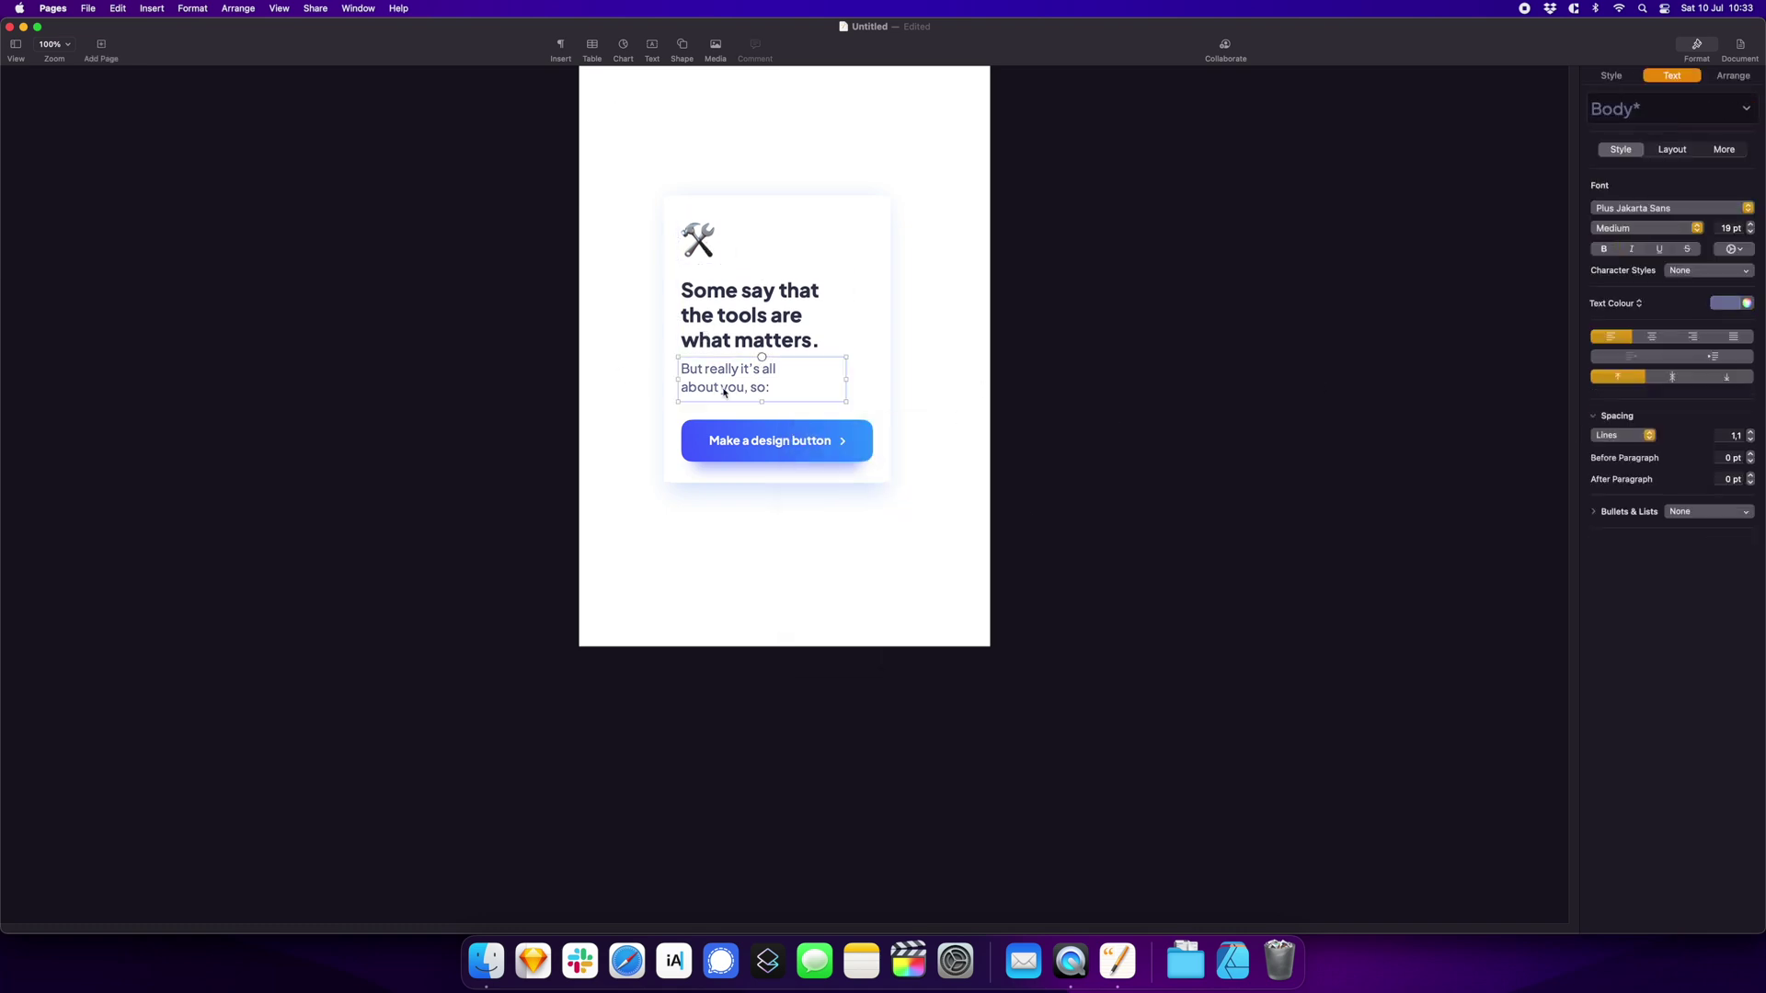
Drag the card background's top edge so it sits snugly around the emoji
click(996, 456)
click(734, 393)
click(781, 201)
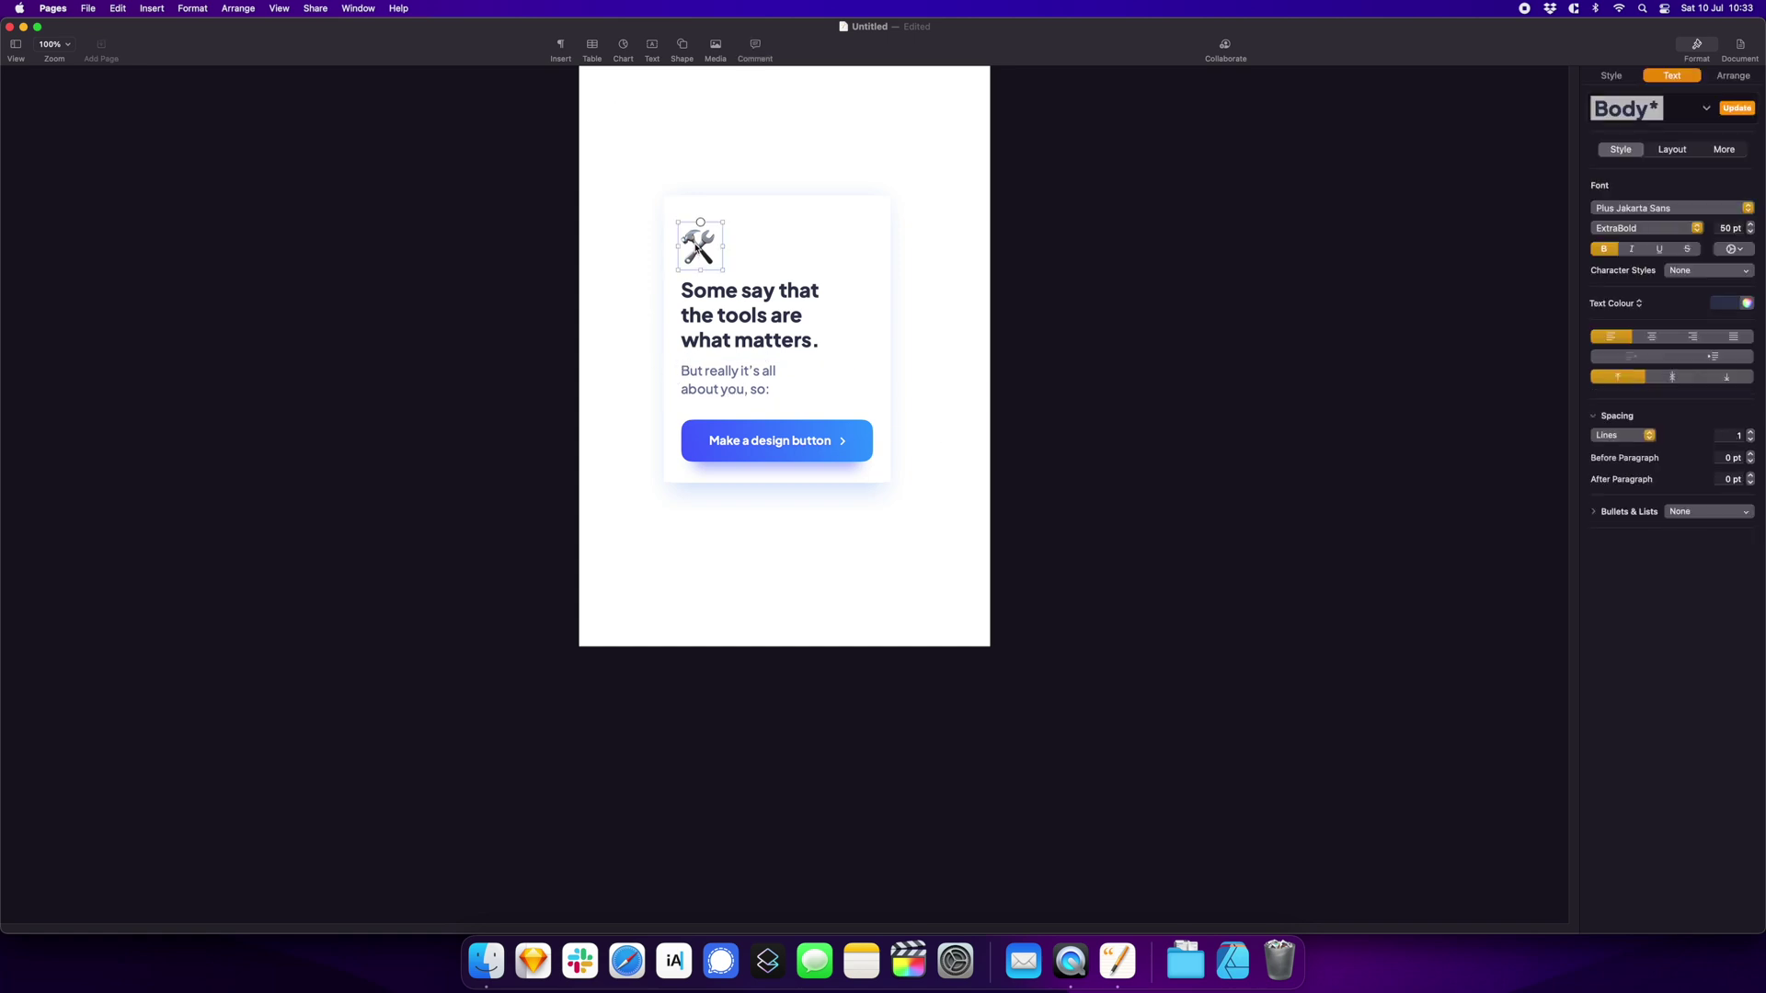
drag(781, 202, 781, 209)
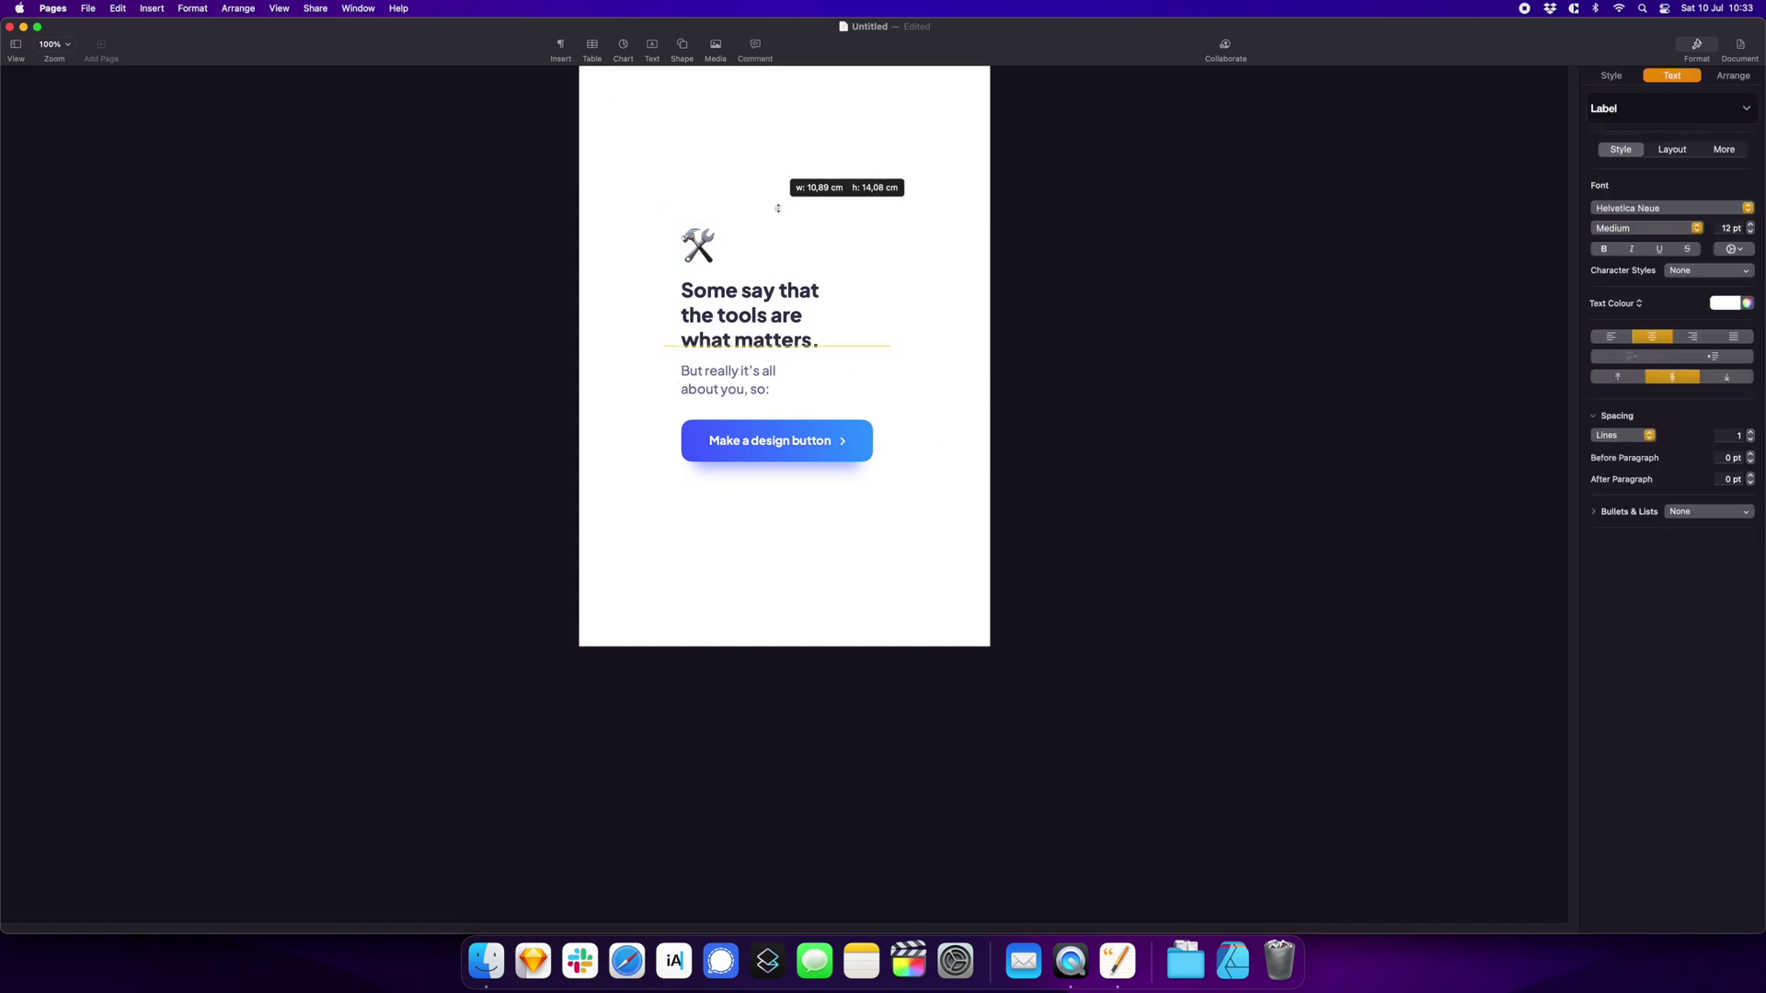
click(1151, 294)
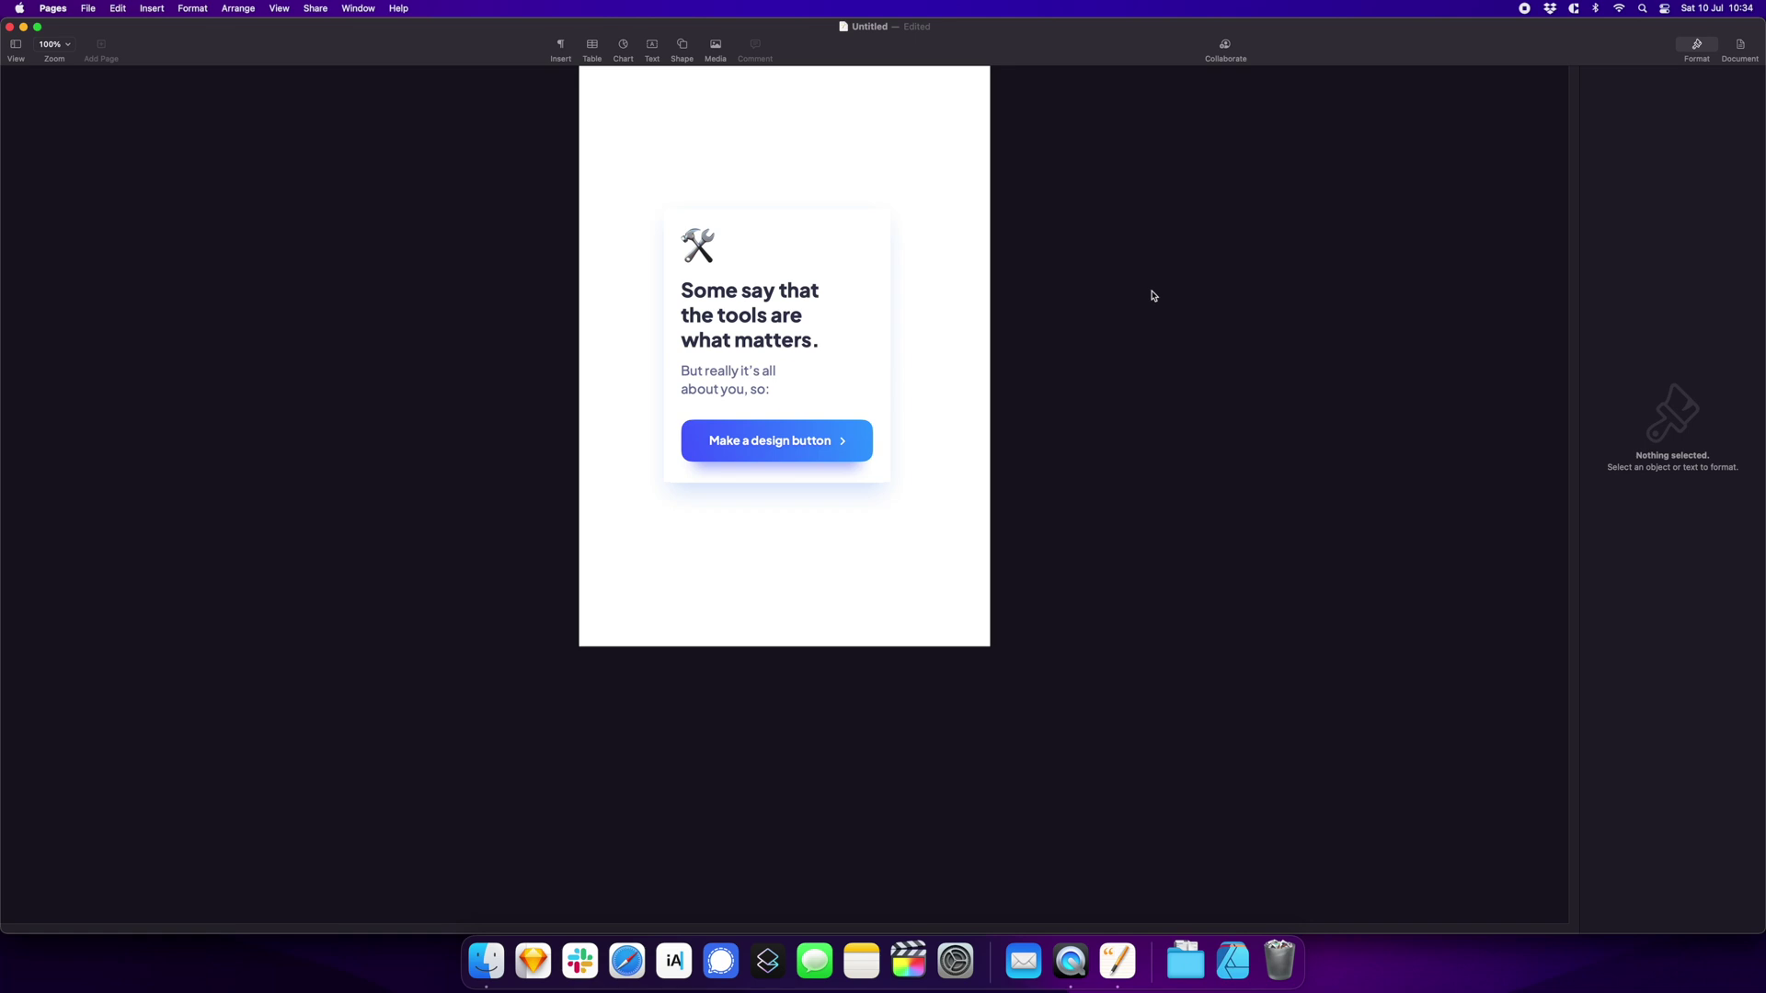
Duplicate the card to the right and to the left, forming a row of three
click(817, 216)
alt+drag(815, 470, 952, 469)
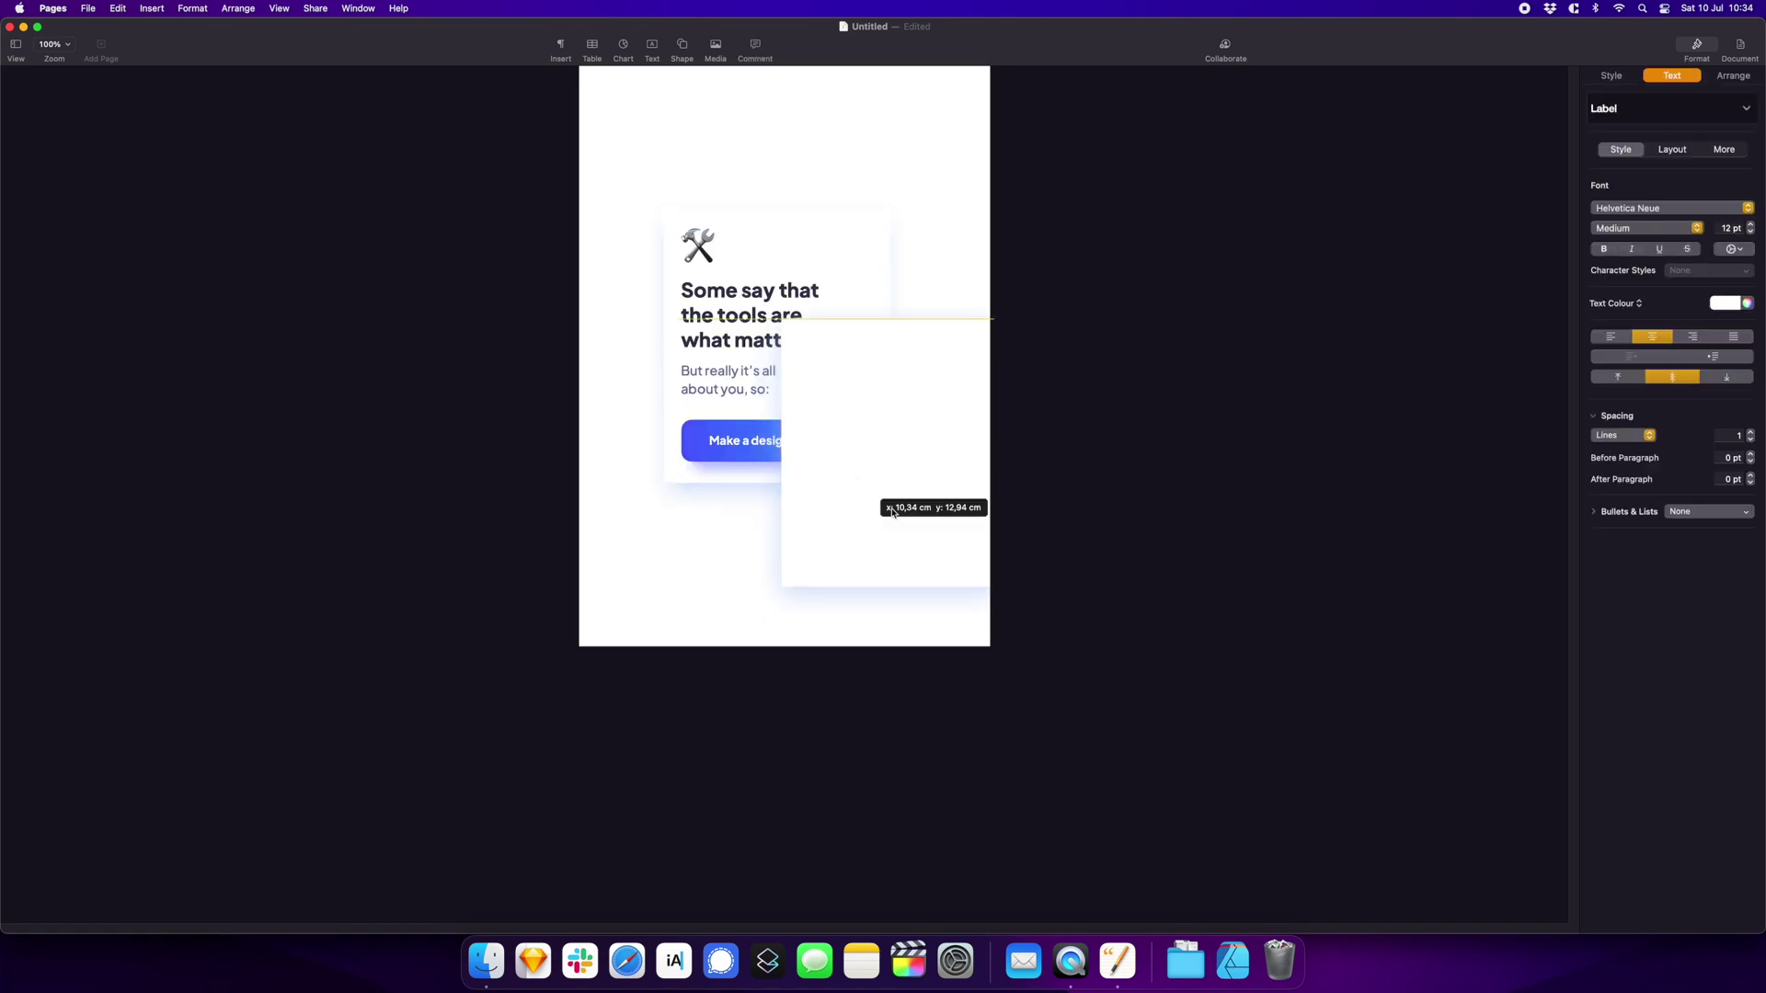
drag(774, 415, 619, 381)
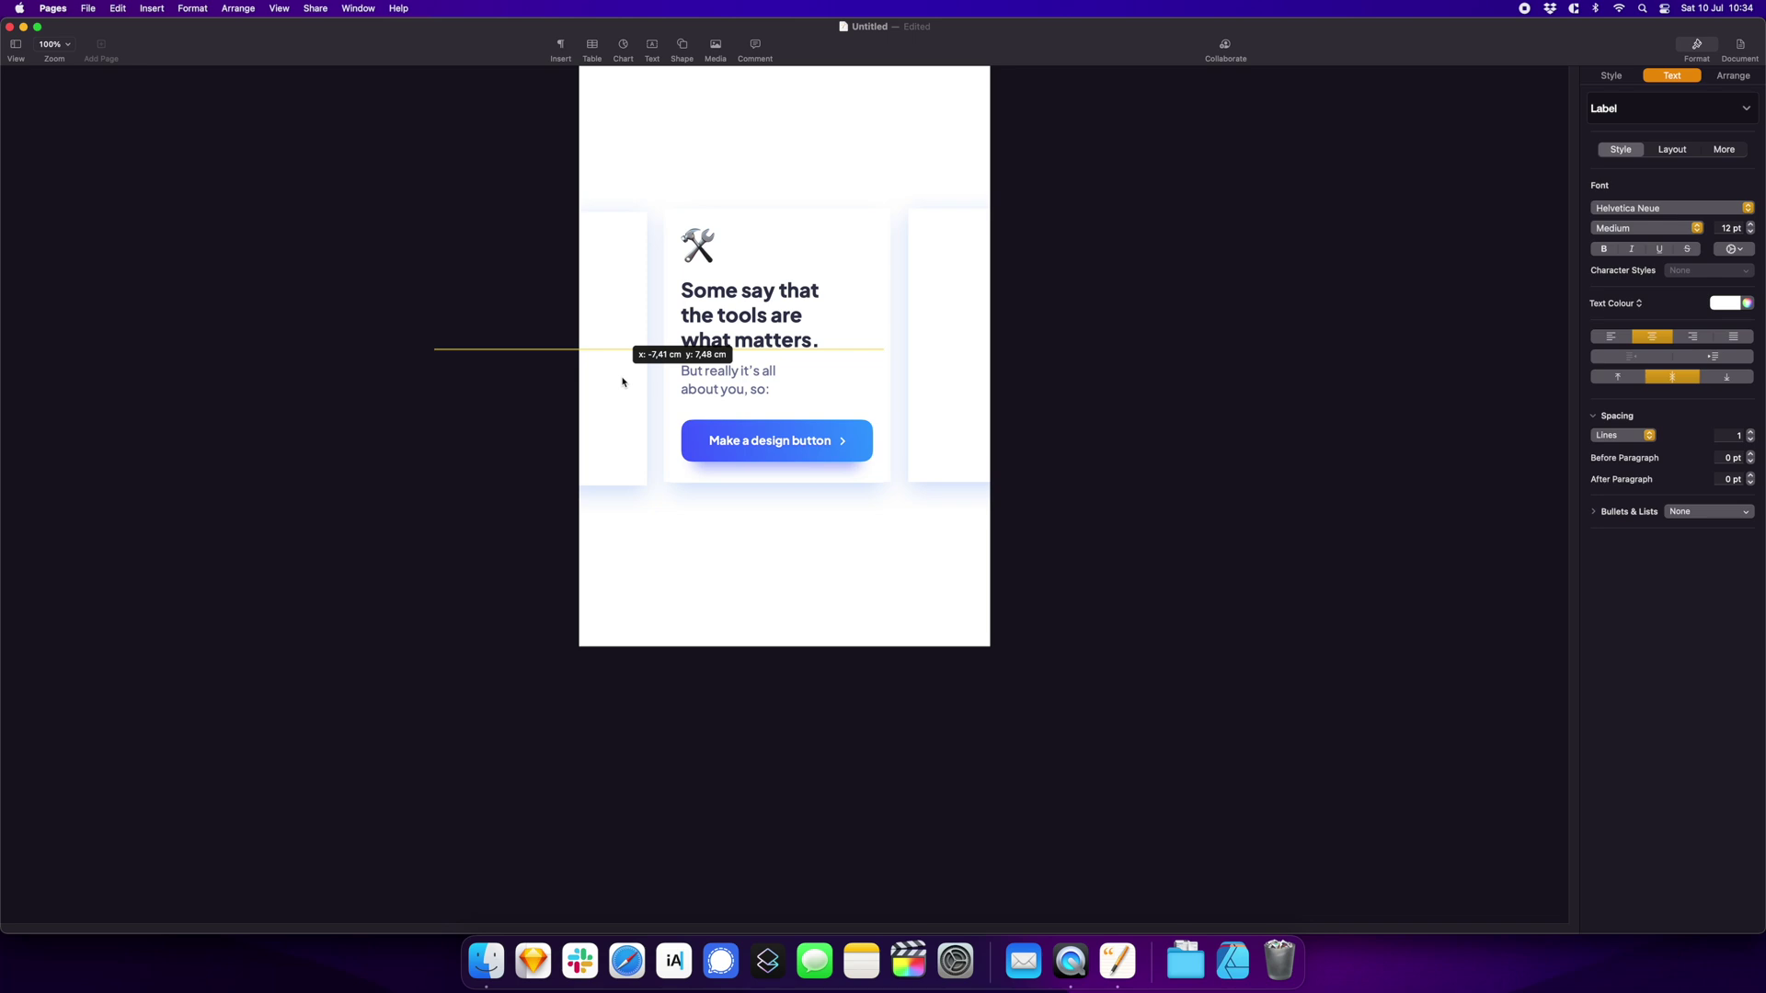
text(t)
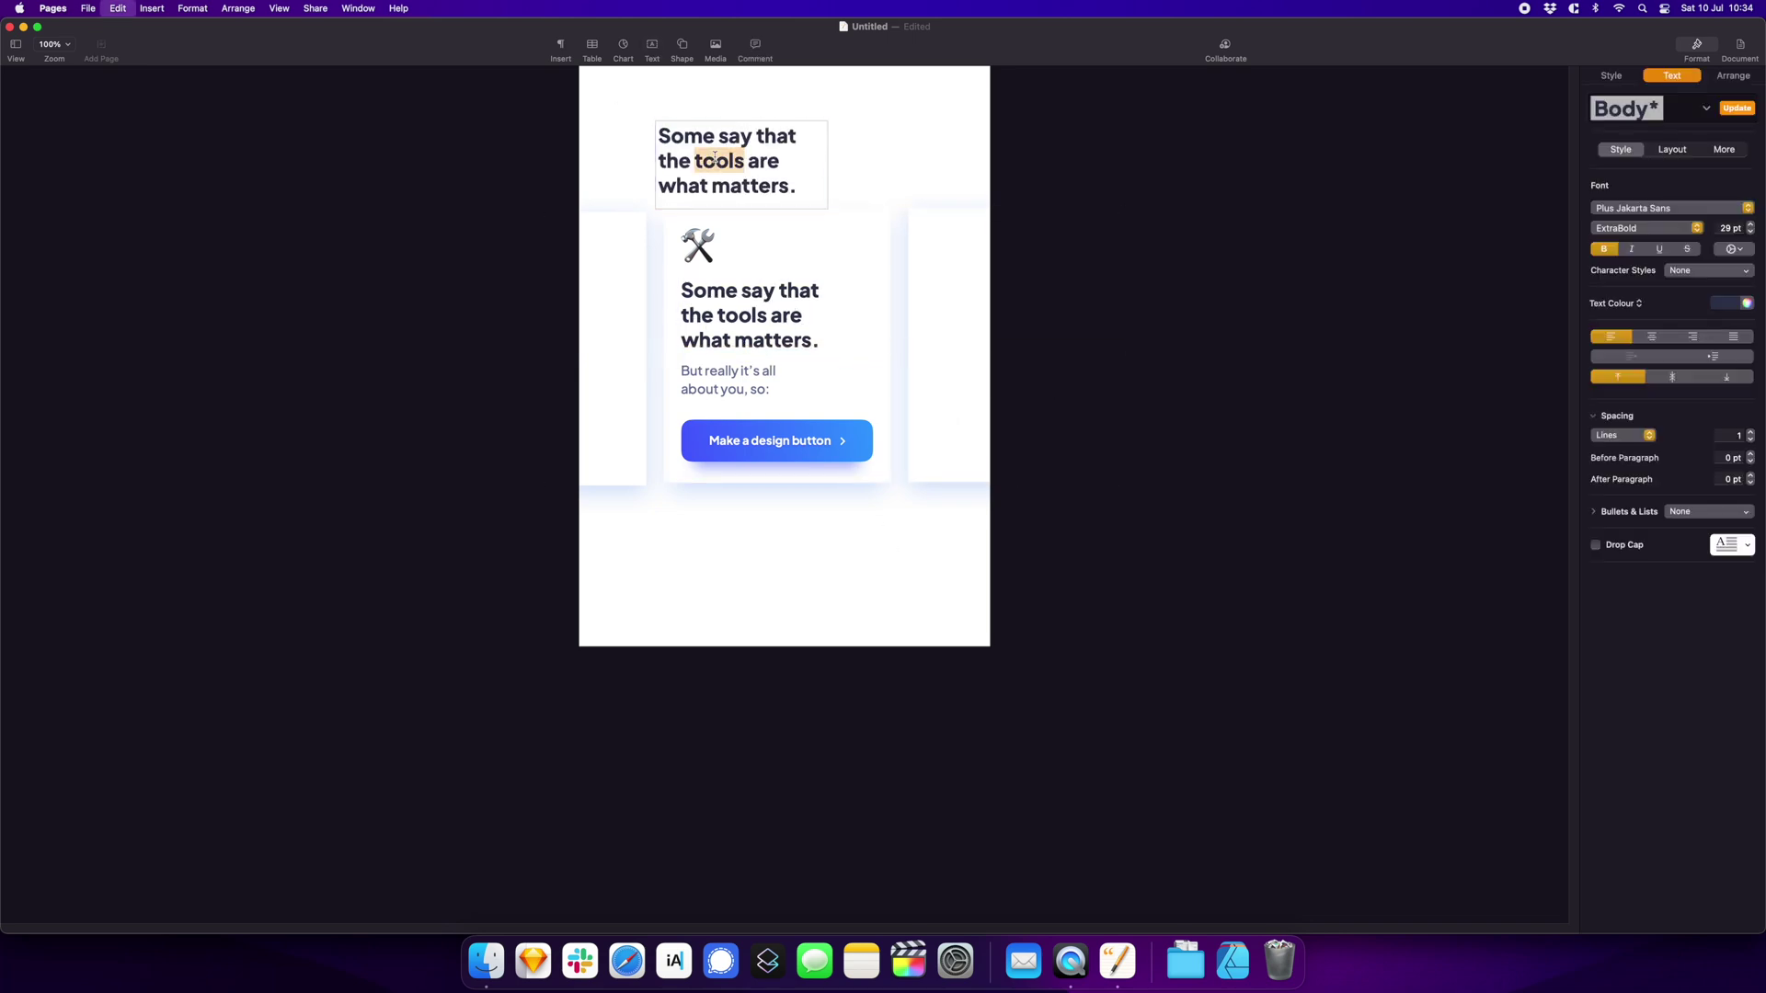
text(Which design tool is the best?)
Enlarge the 'Which design tool is the best?' heading to about 41 pt and place it above the cards
click(758, 237)
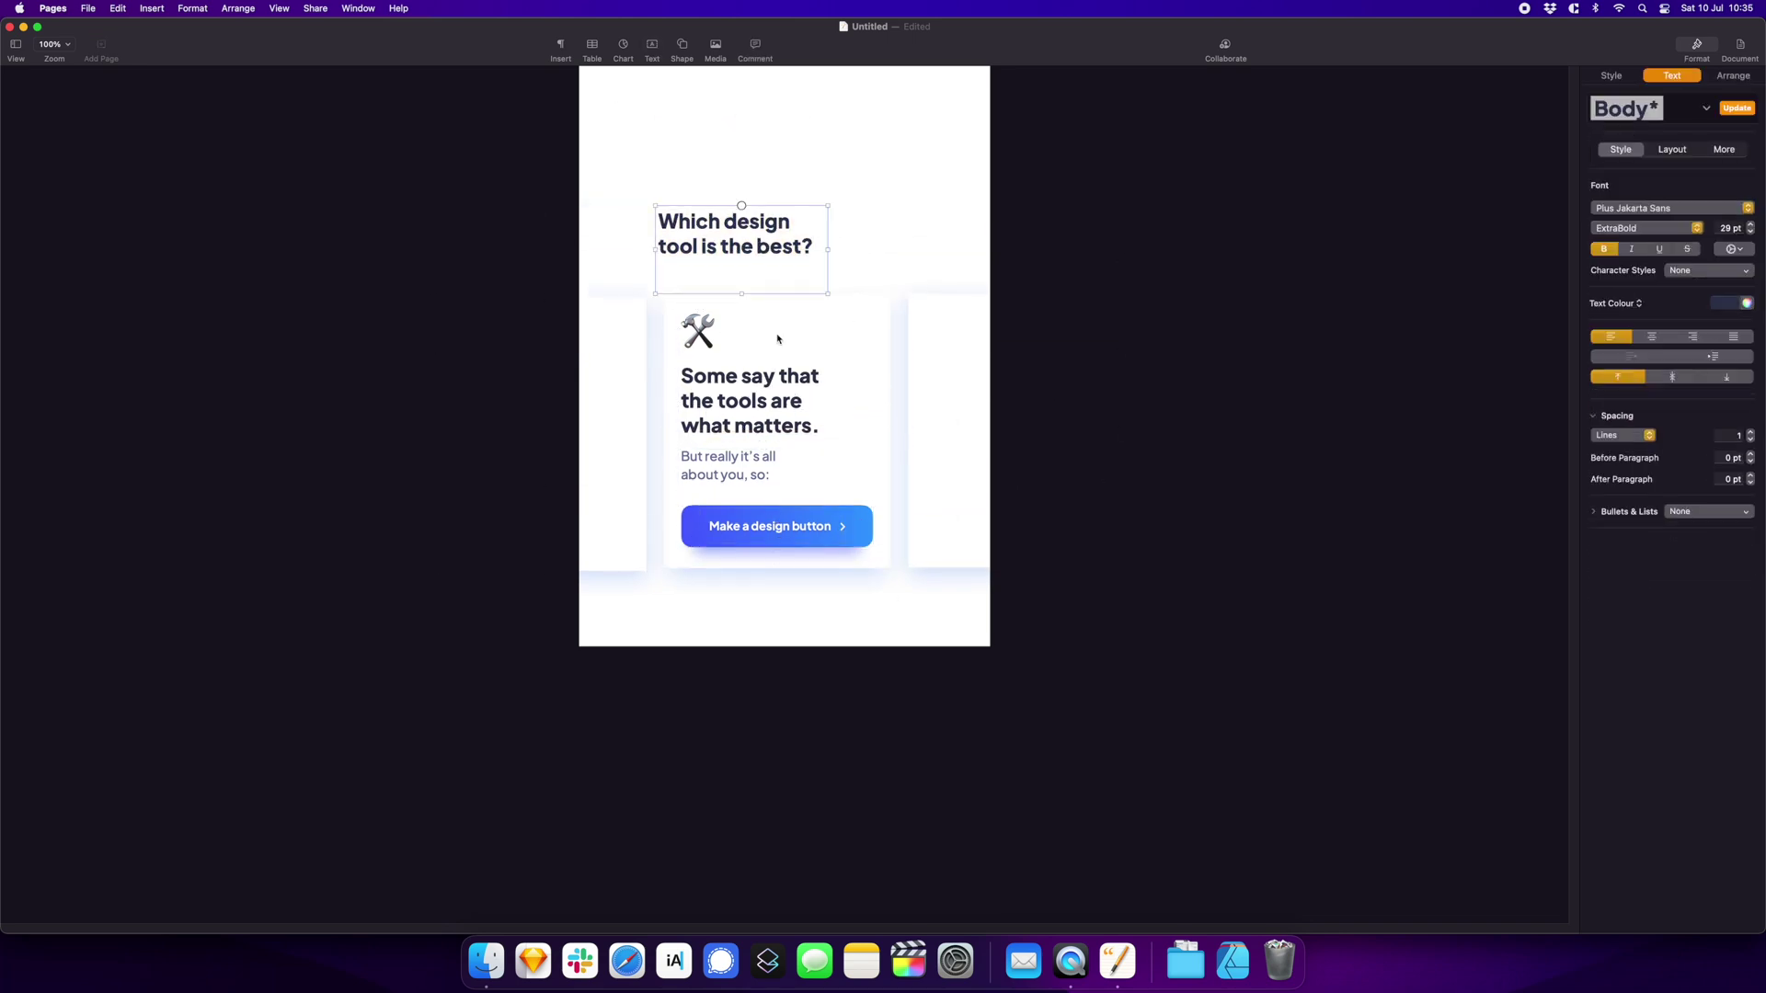
drag(824, 246, 912, 290)
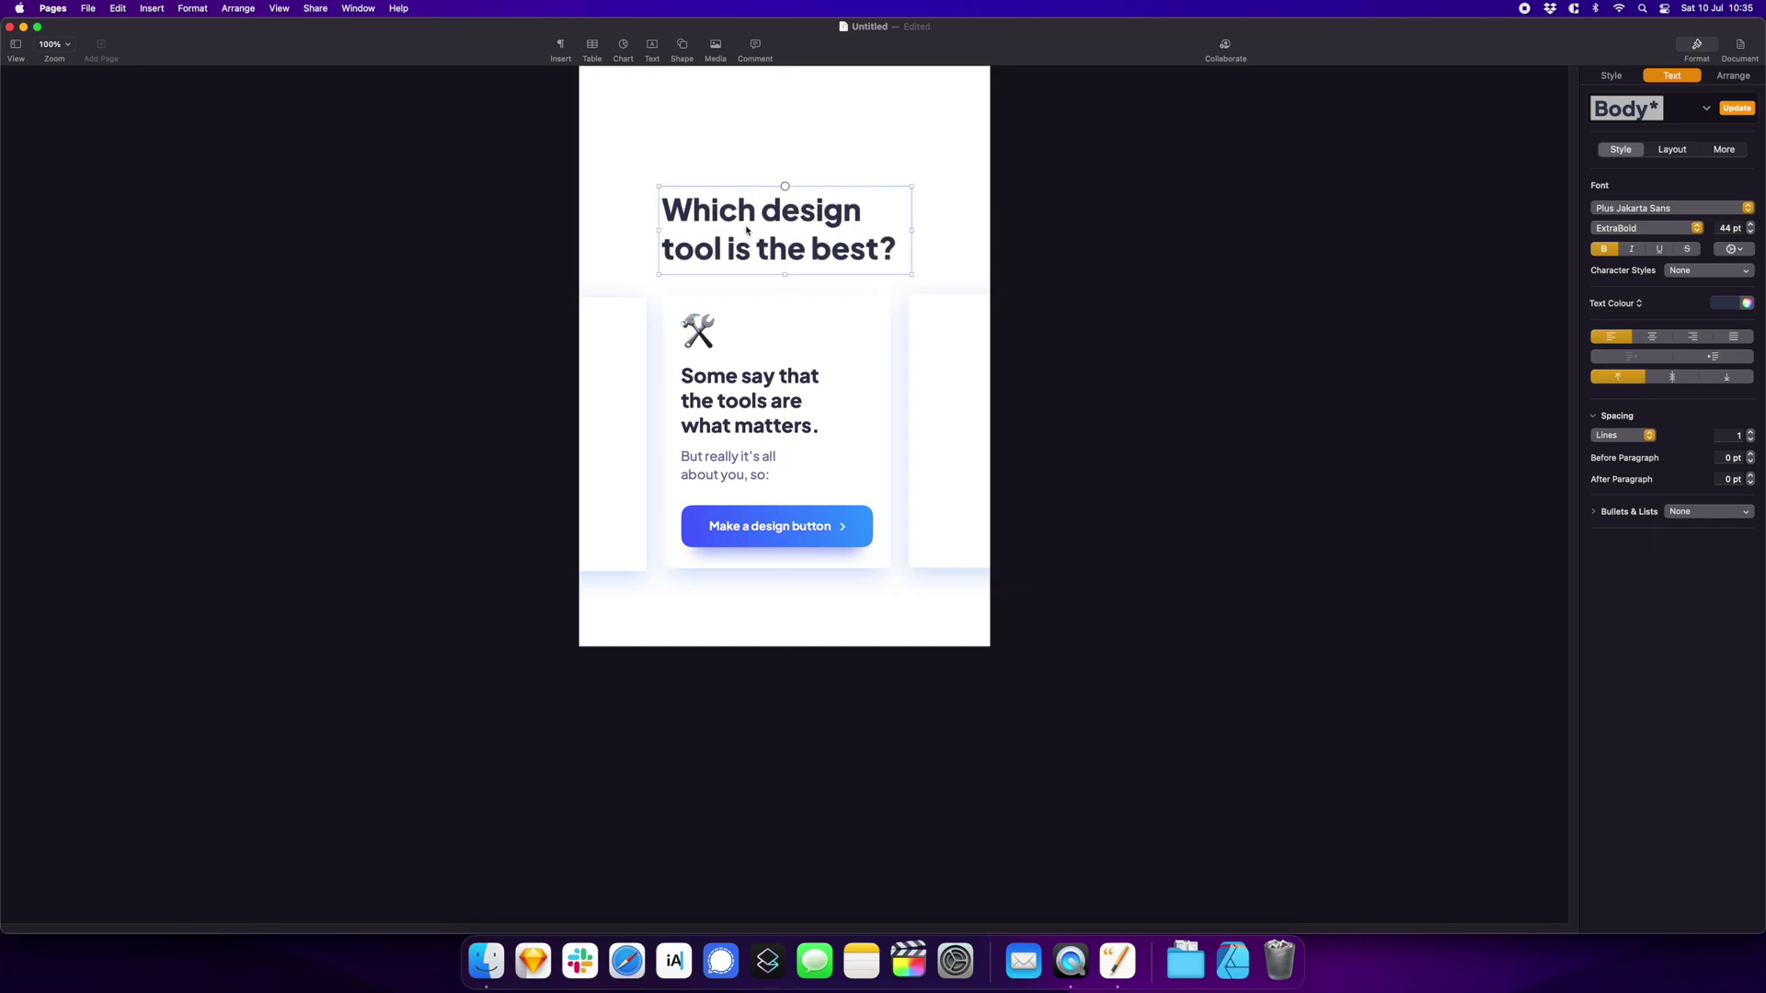
drag(746, 241, 729, 276)
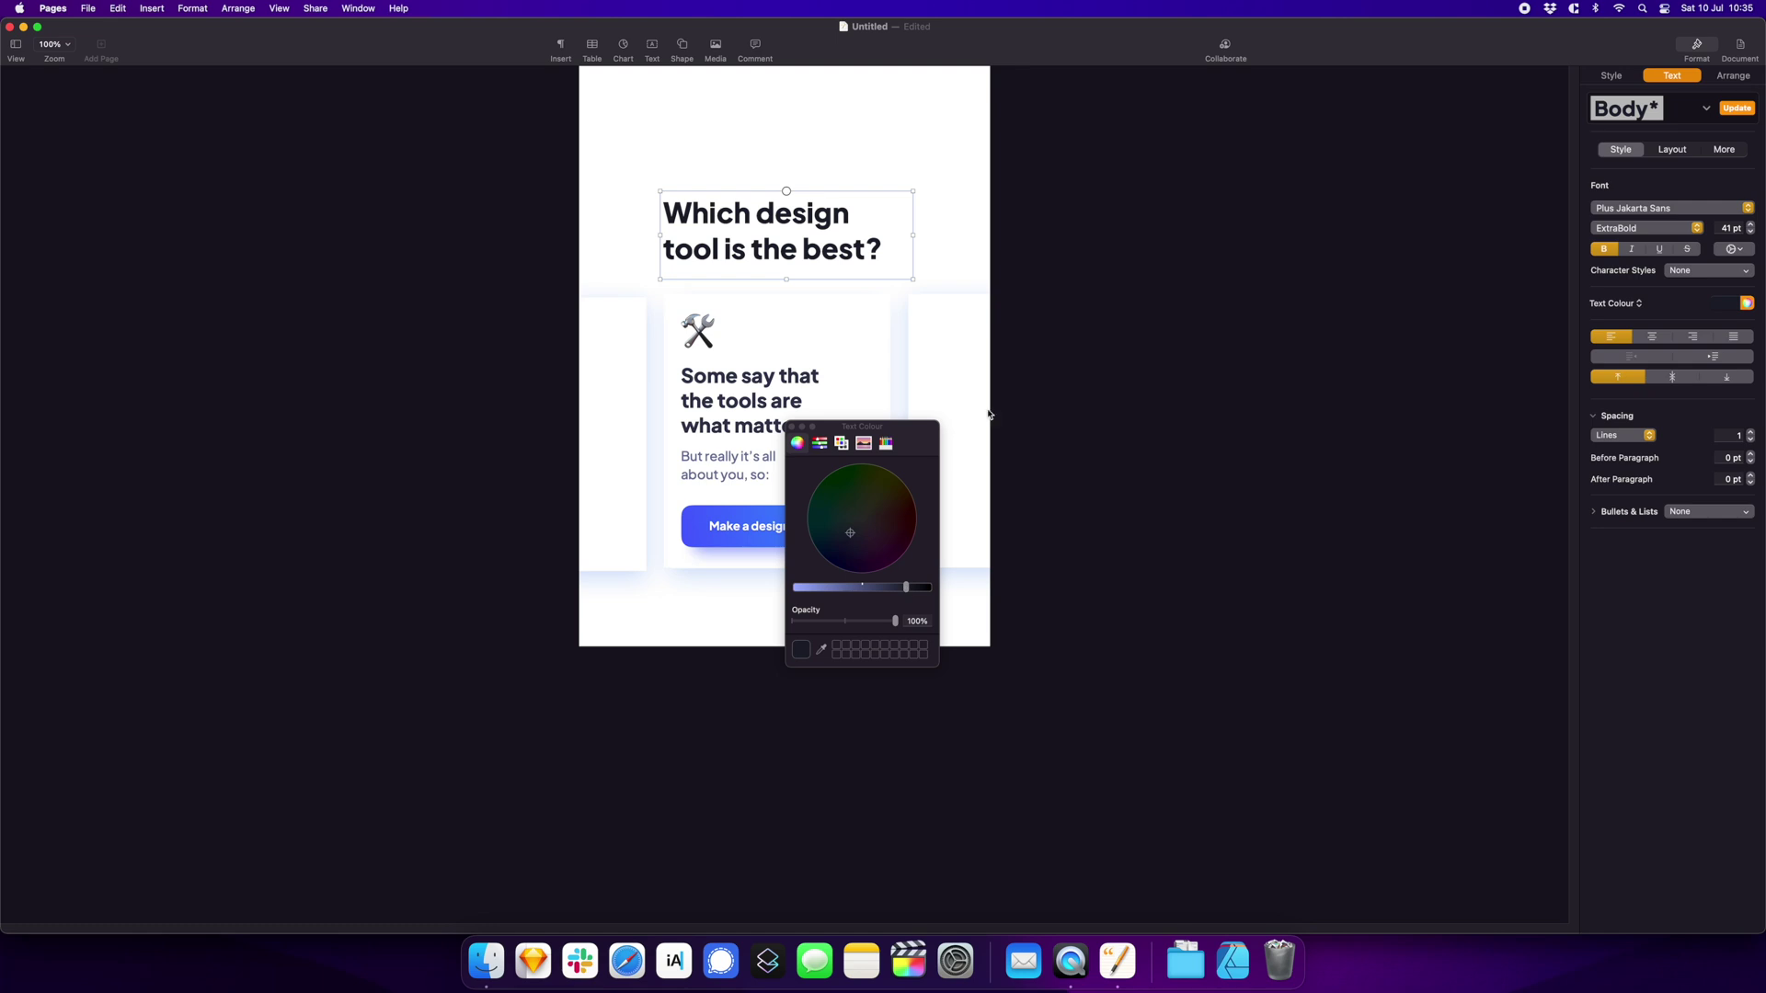
Dismiss the Colours window and deselect the heading
click(1206, 406)
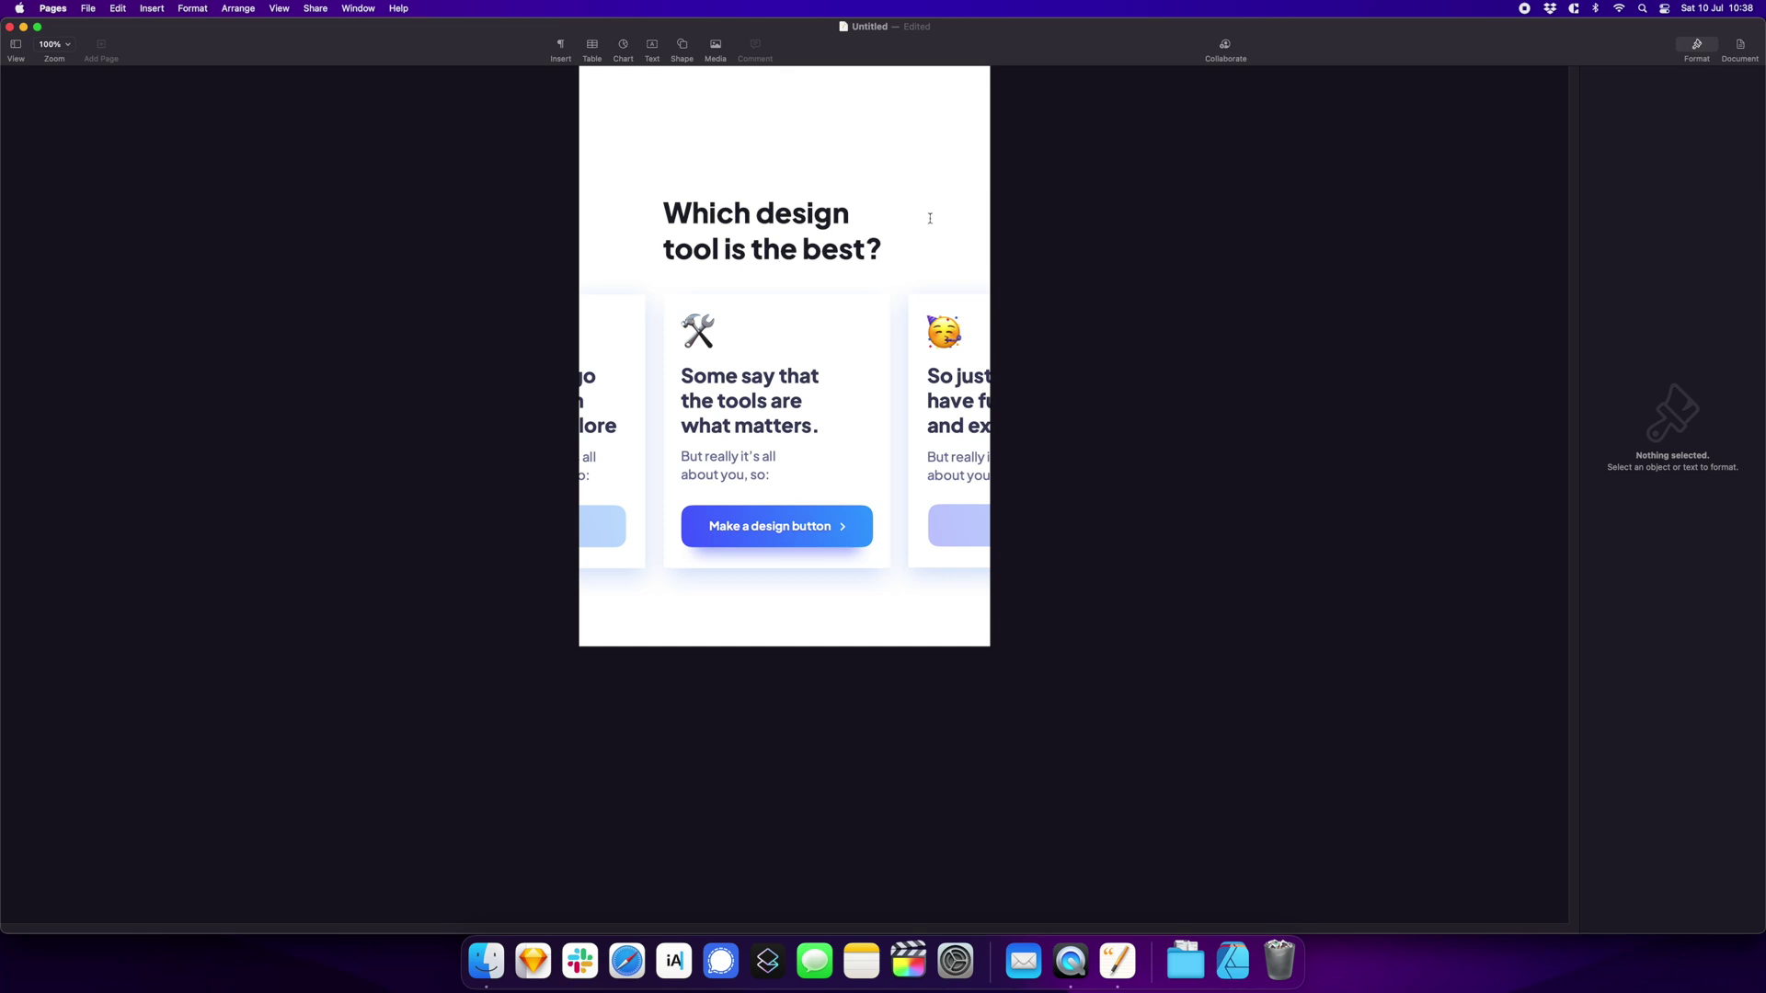
click(699, 331)
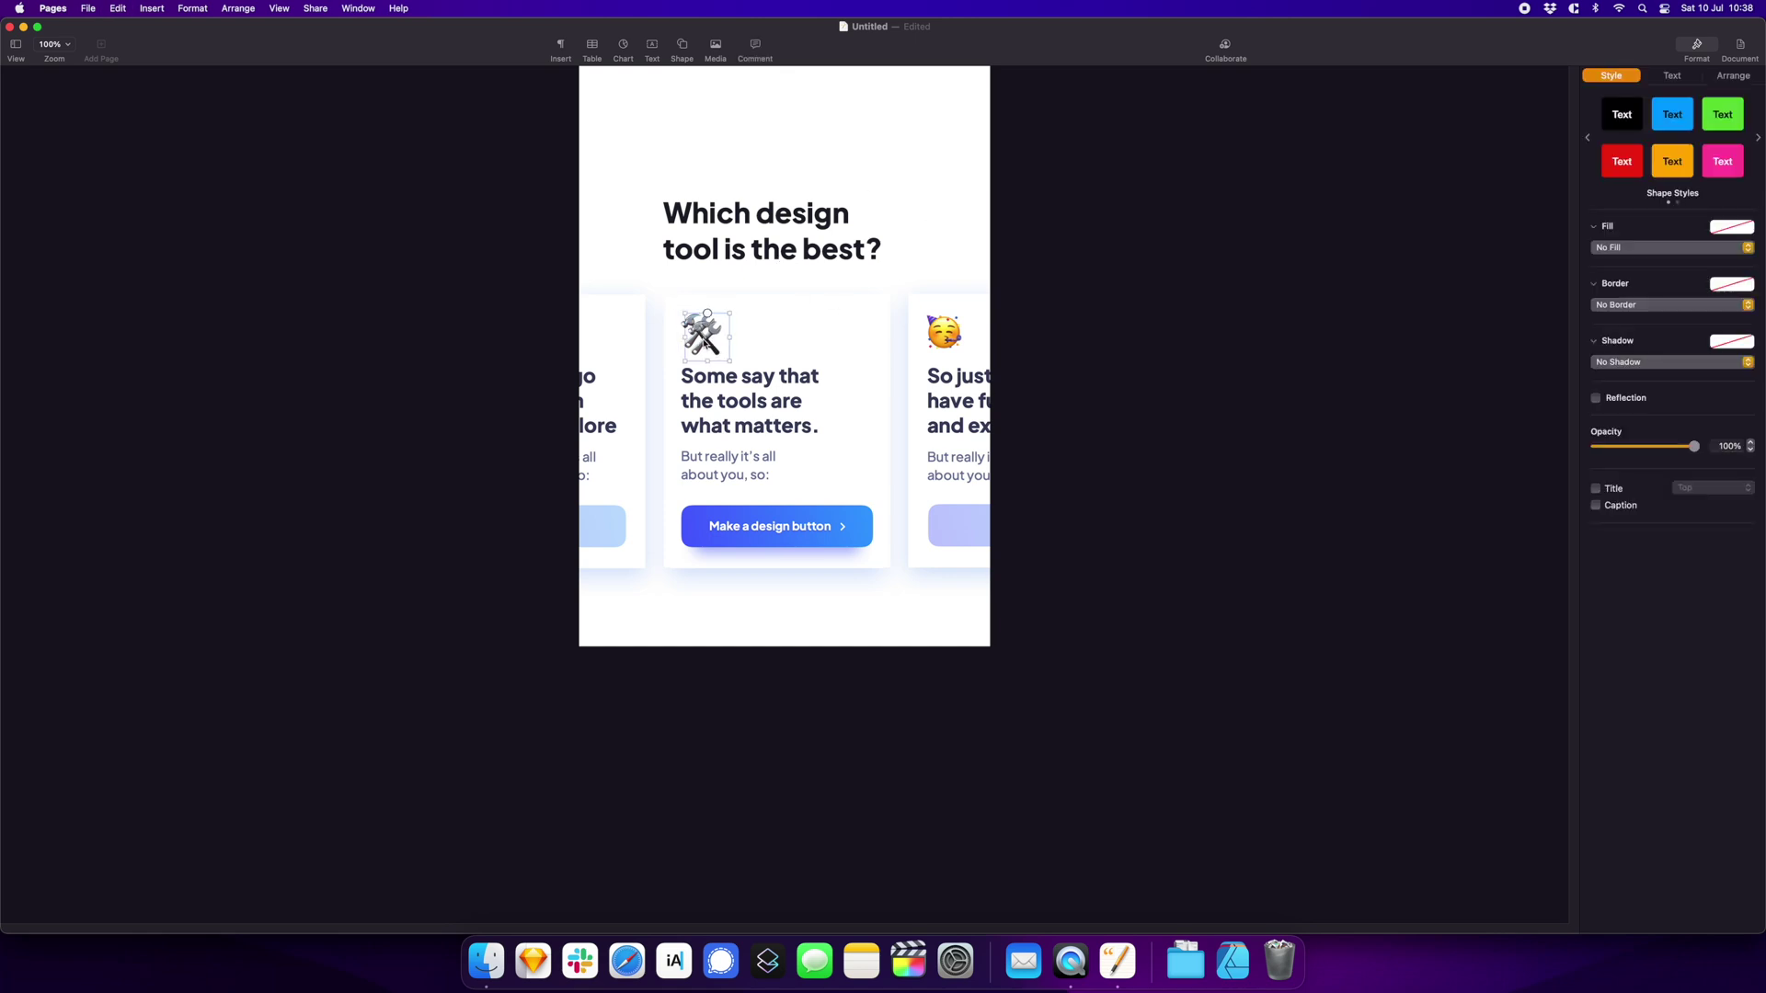
drag(698, 331, 790, 138)
click(791, 138)
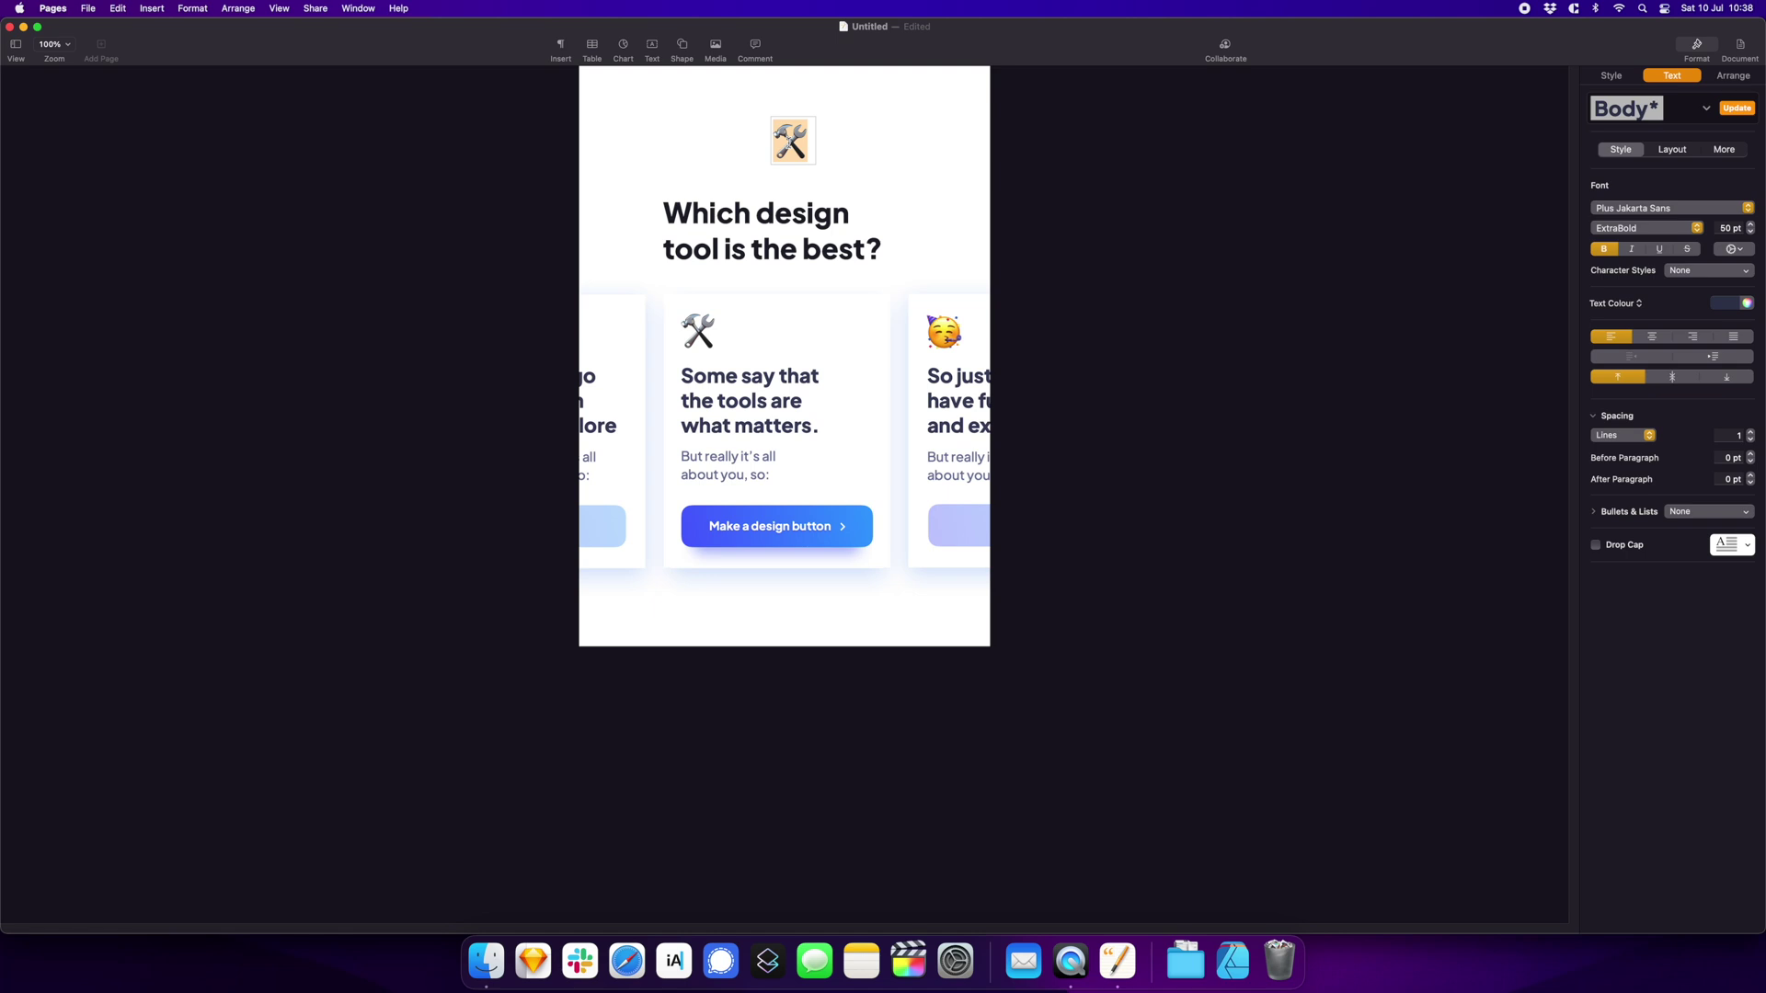
key(ctrl+super+space)
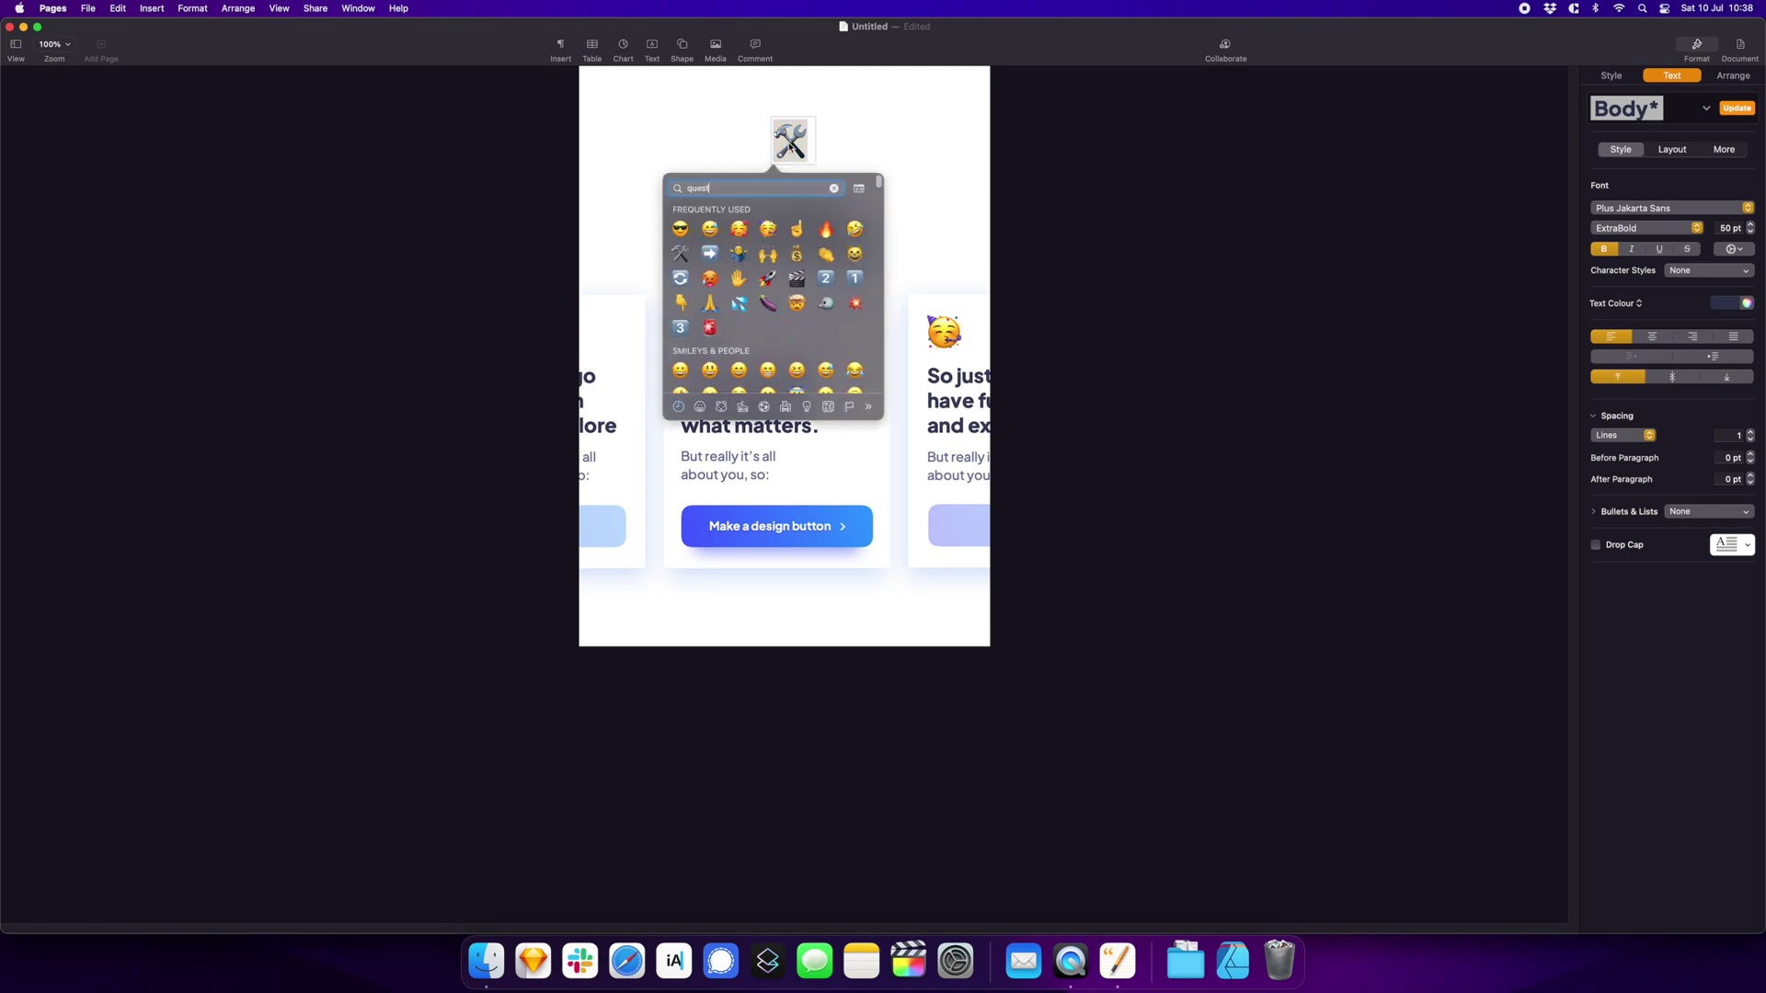
key(Down)
key(Right)
key(Right)
key(Return)
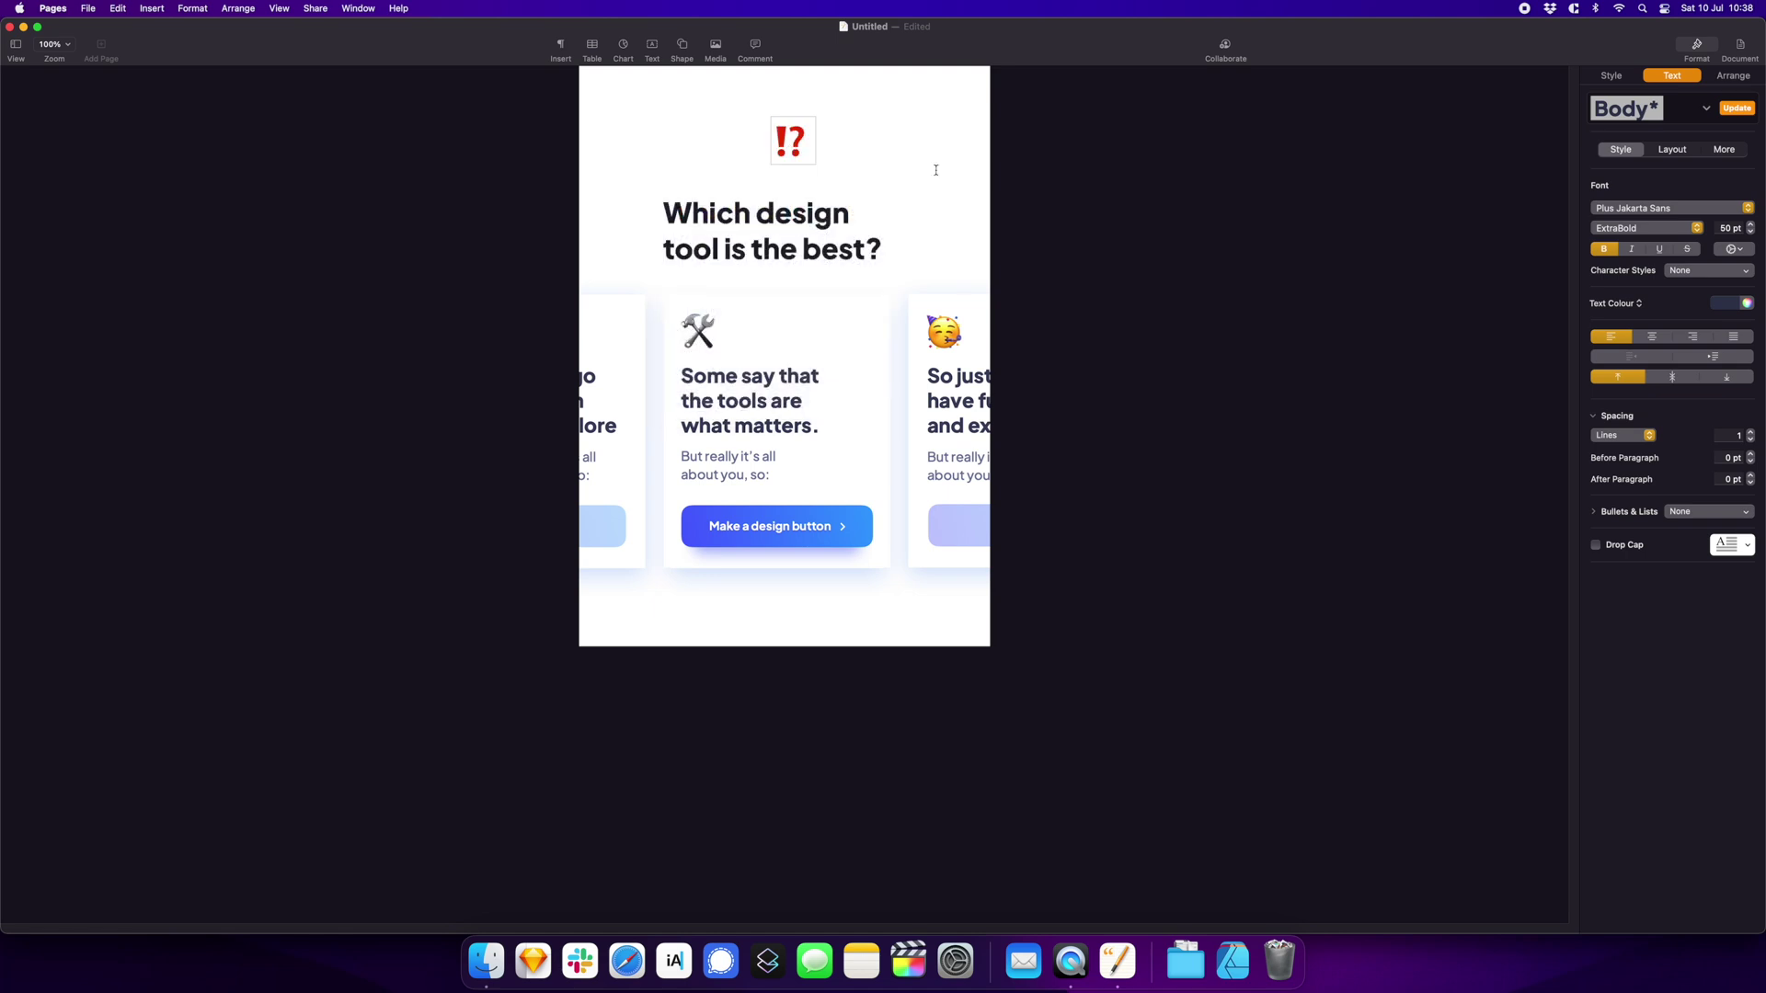
click(935, 170)
click(791, 138)
key(Delete)
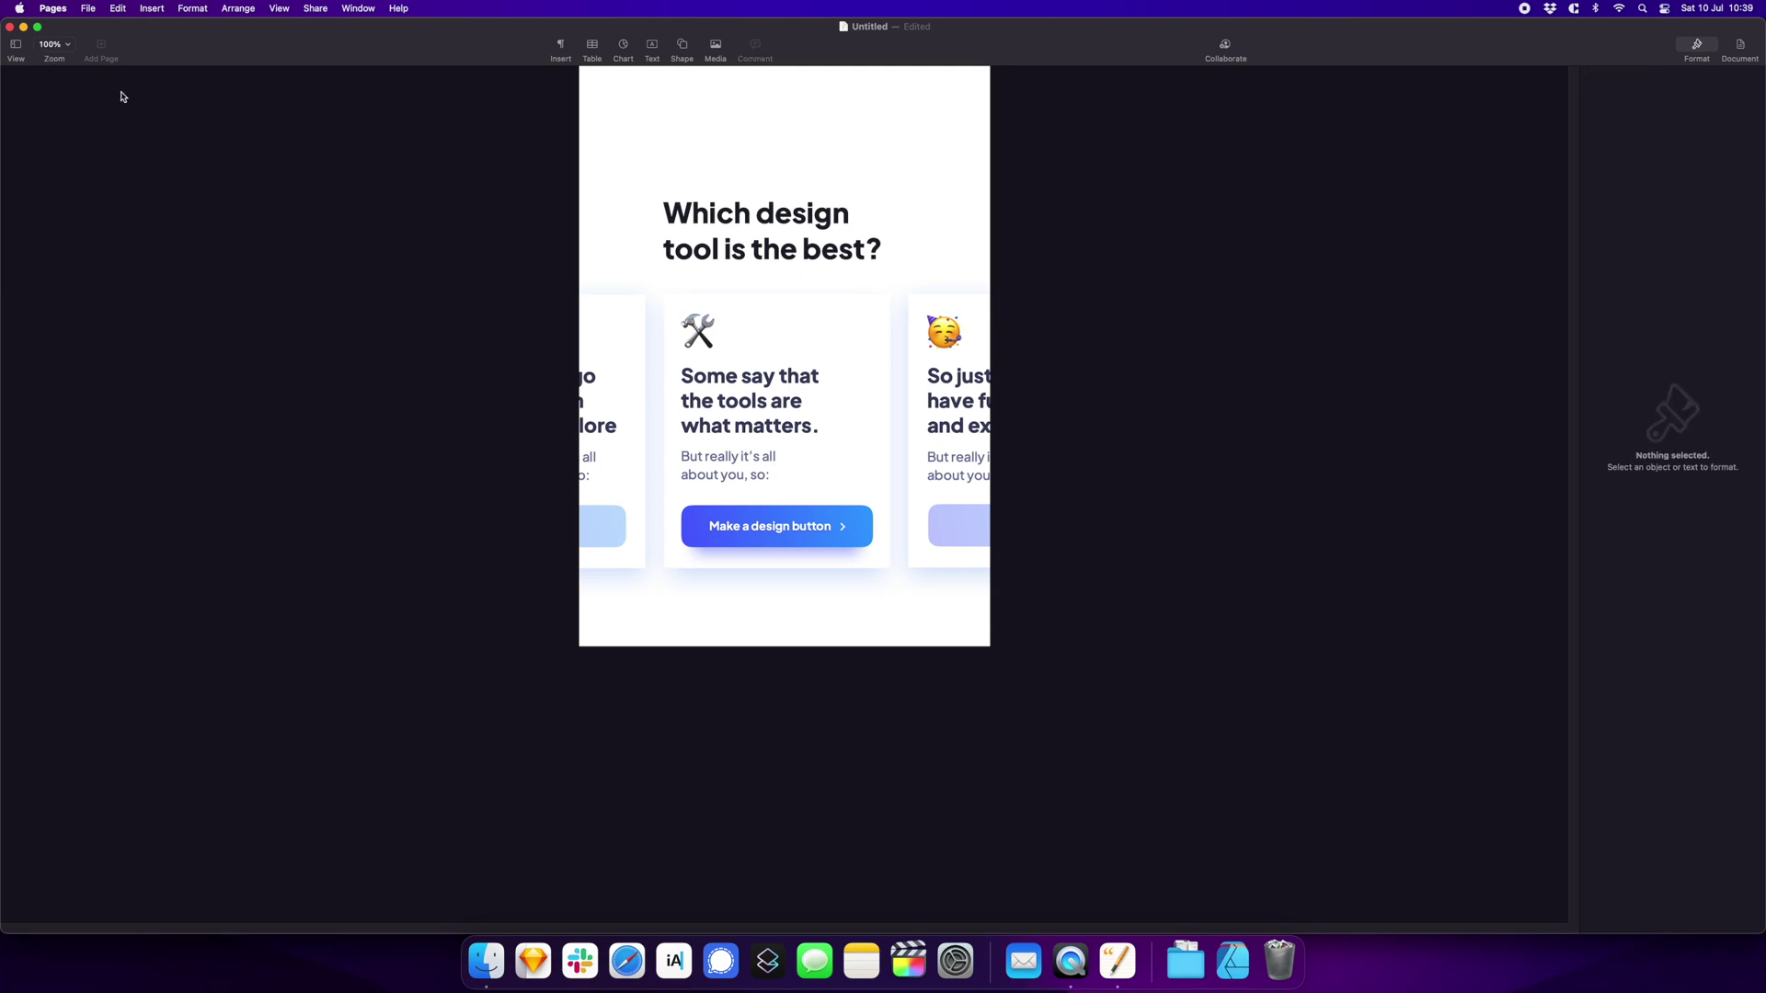
At 75% zoom, give all card subtext a new hue and drag its brightness lighter
click(57, 44)
click(63, 134)
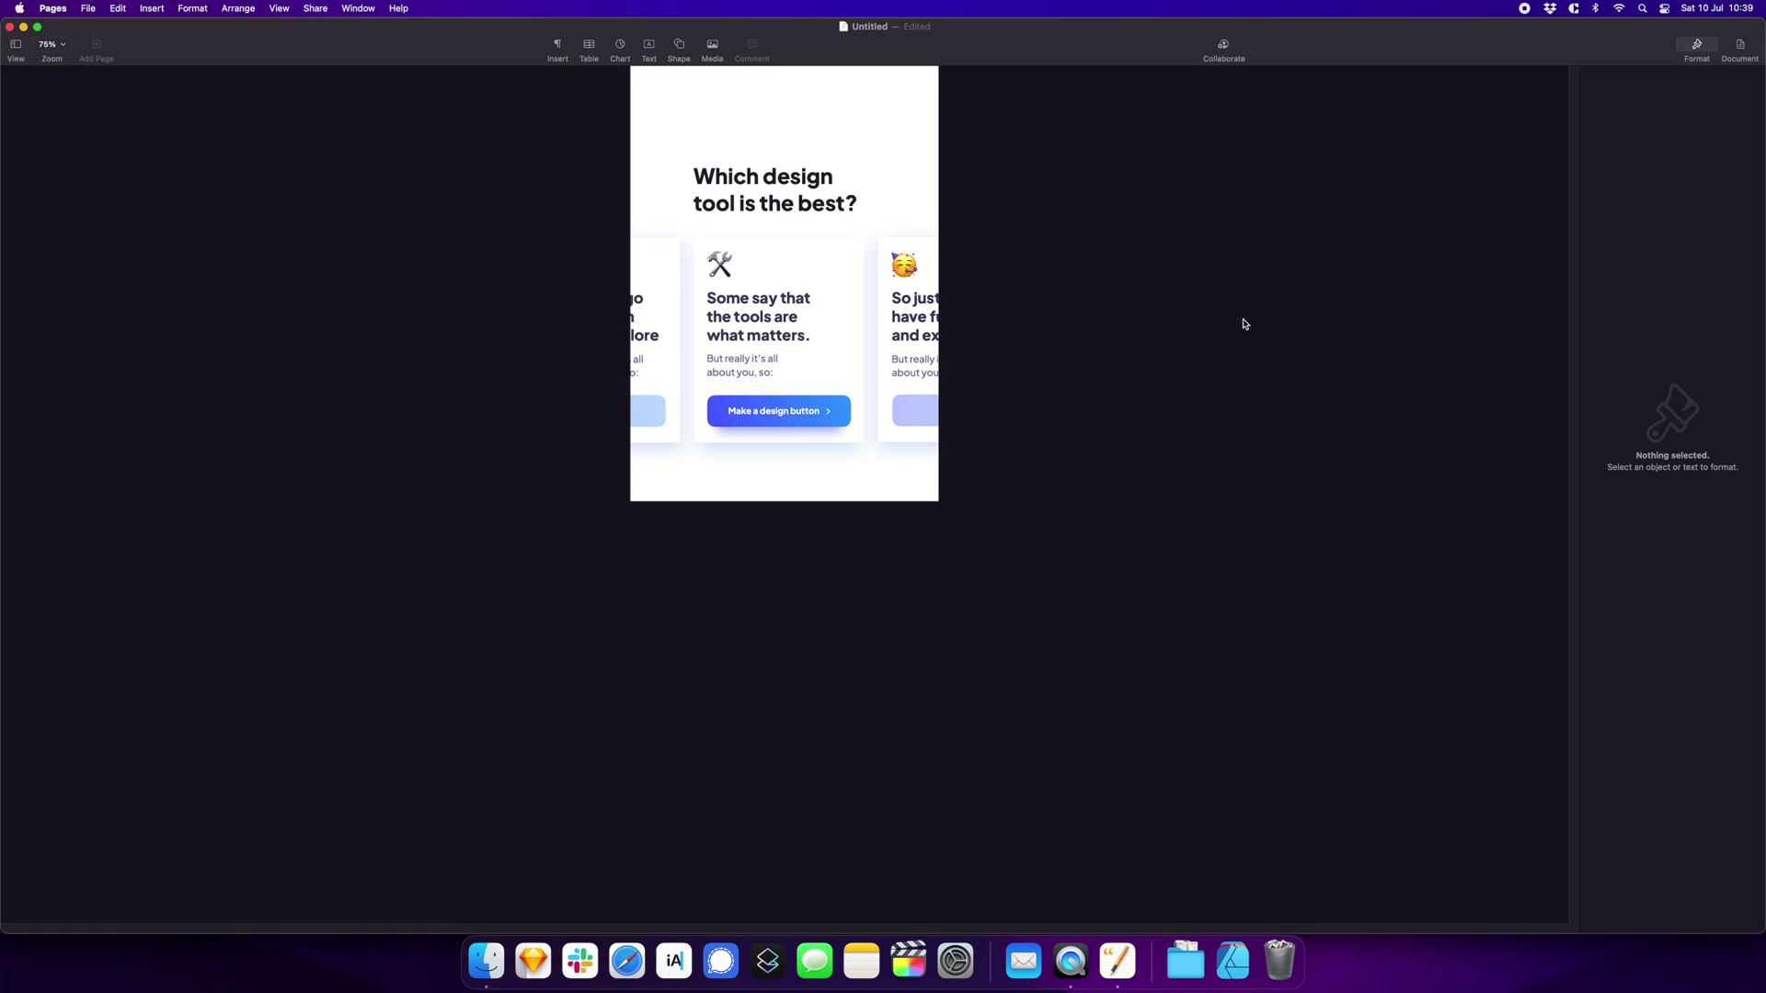
click(750, 370)
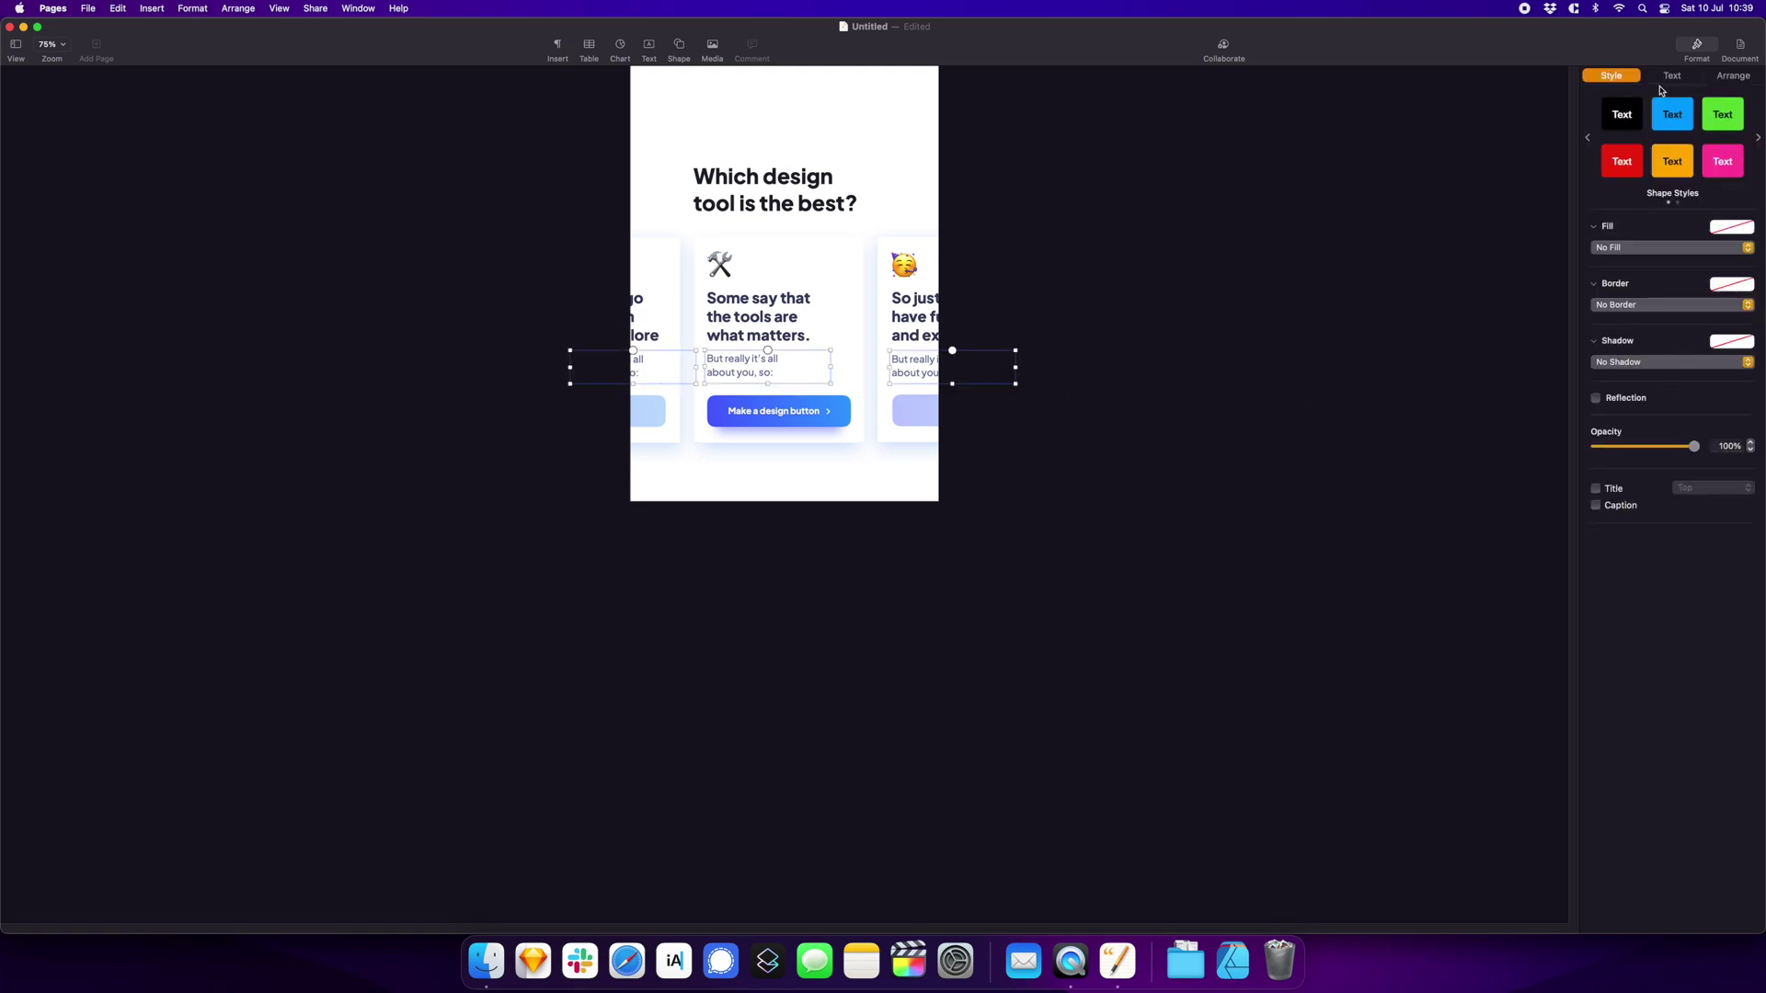
click(1673, 76)
click(1748, 303)
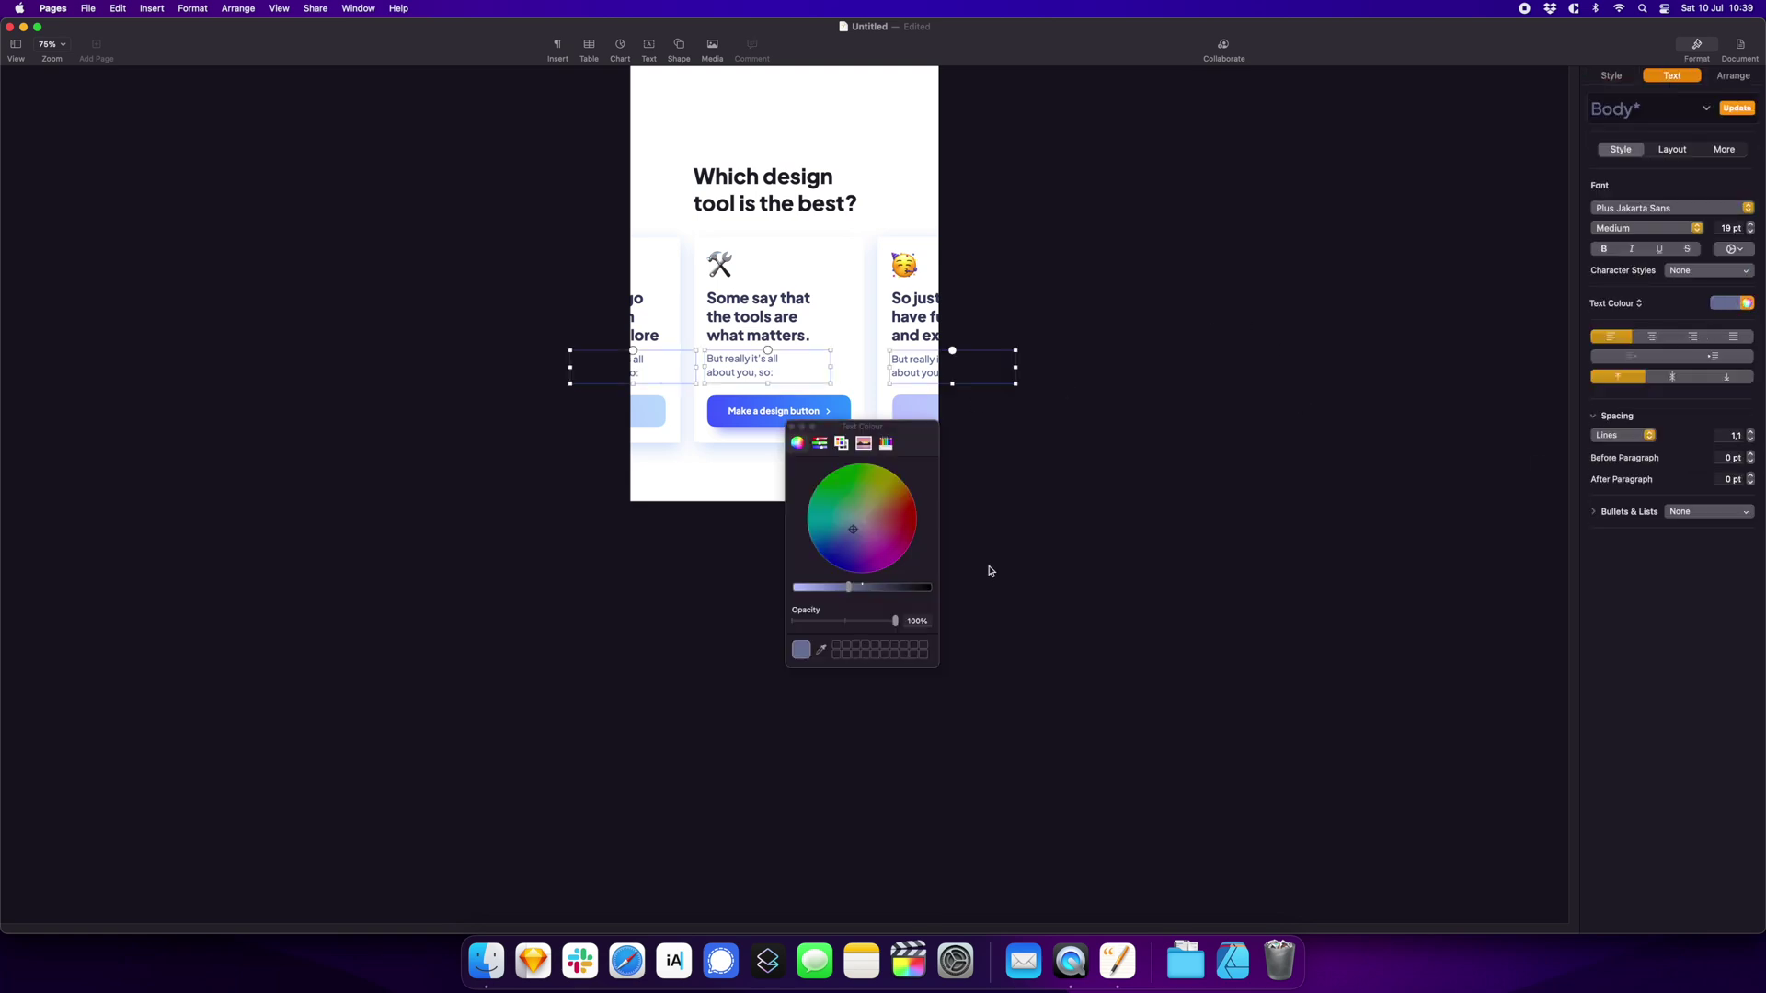
click(854, 531)
drag(847, 588, 833, 590)
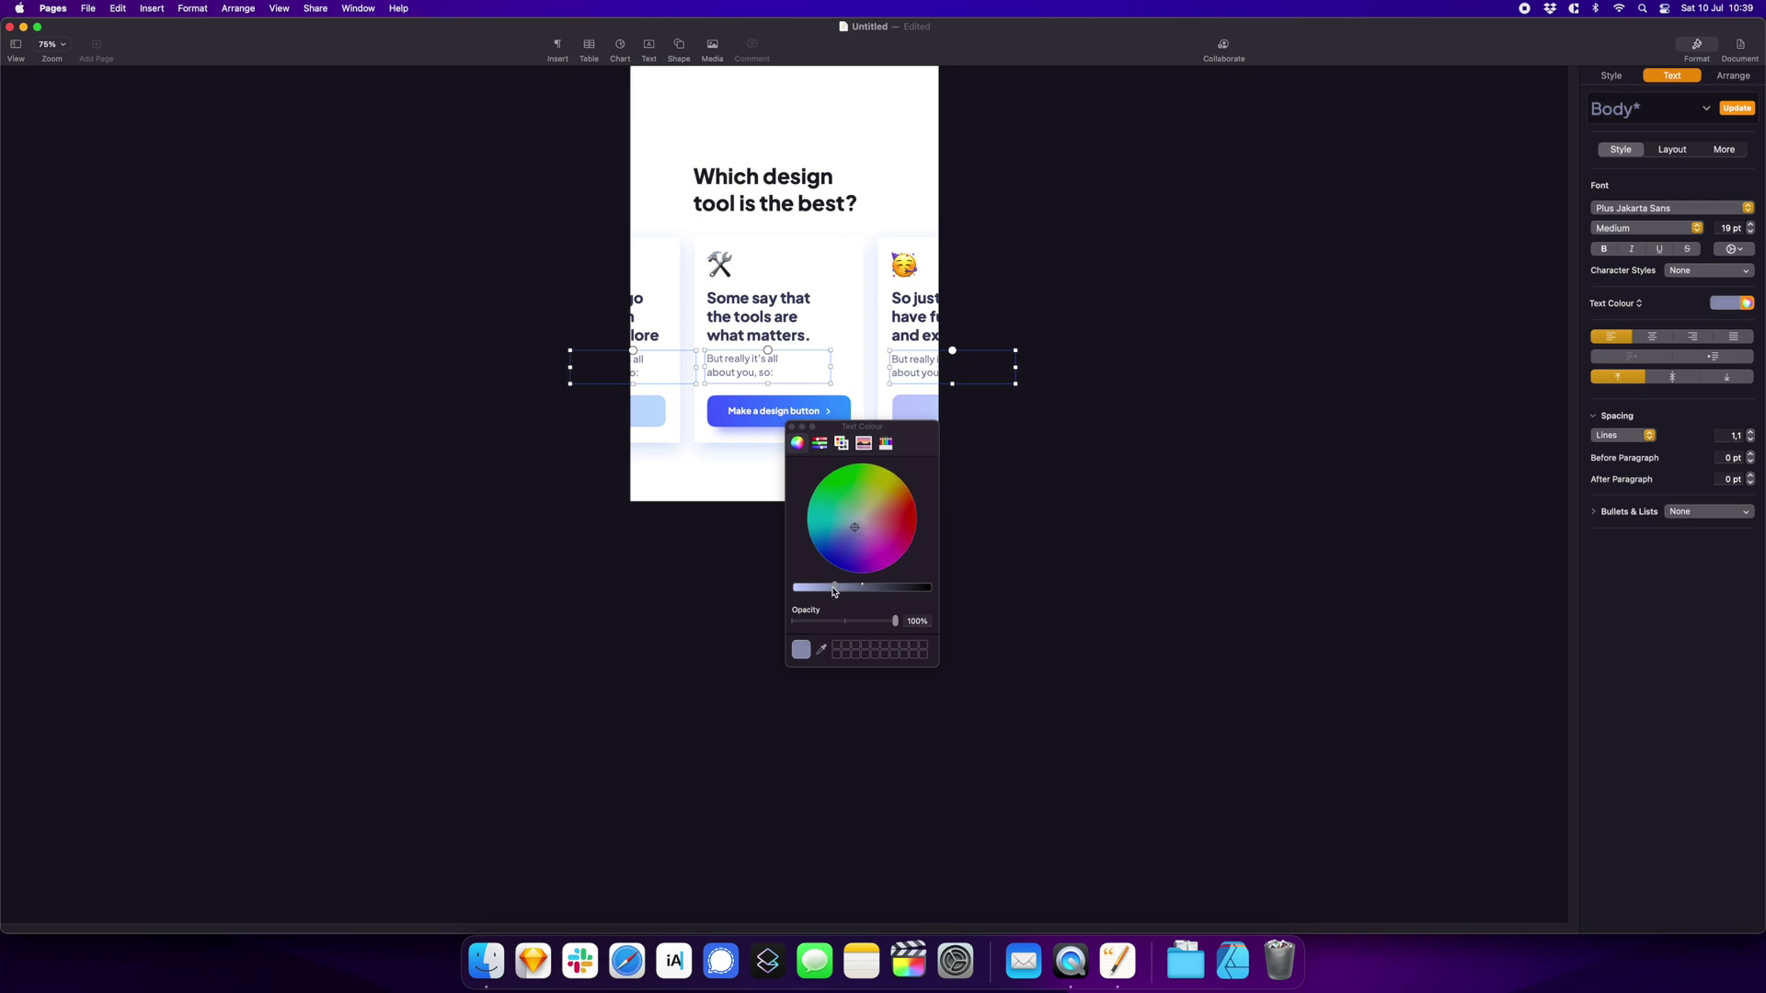
Deselect the subtext, close the colour window, then select and deselect a button label
click(1064, 487)
click(796, 434)
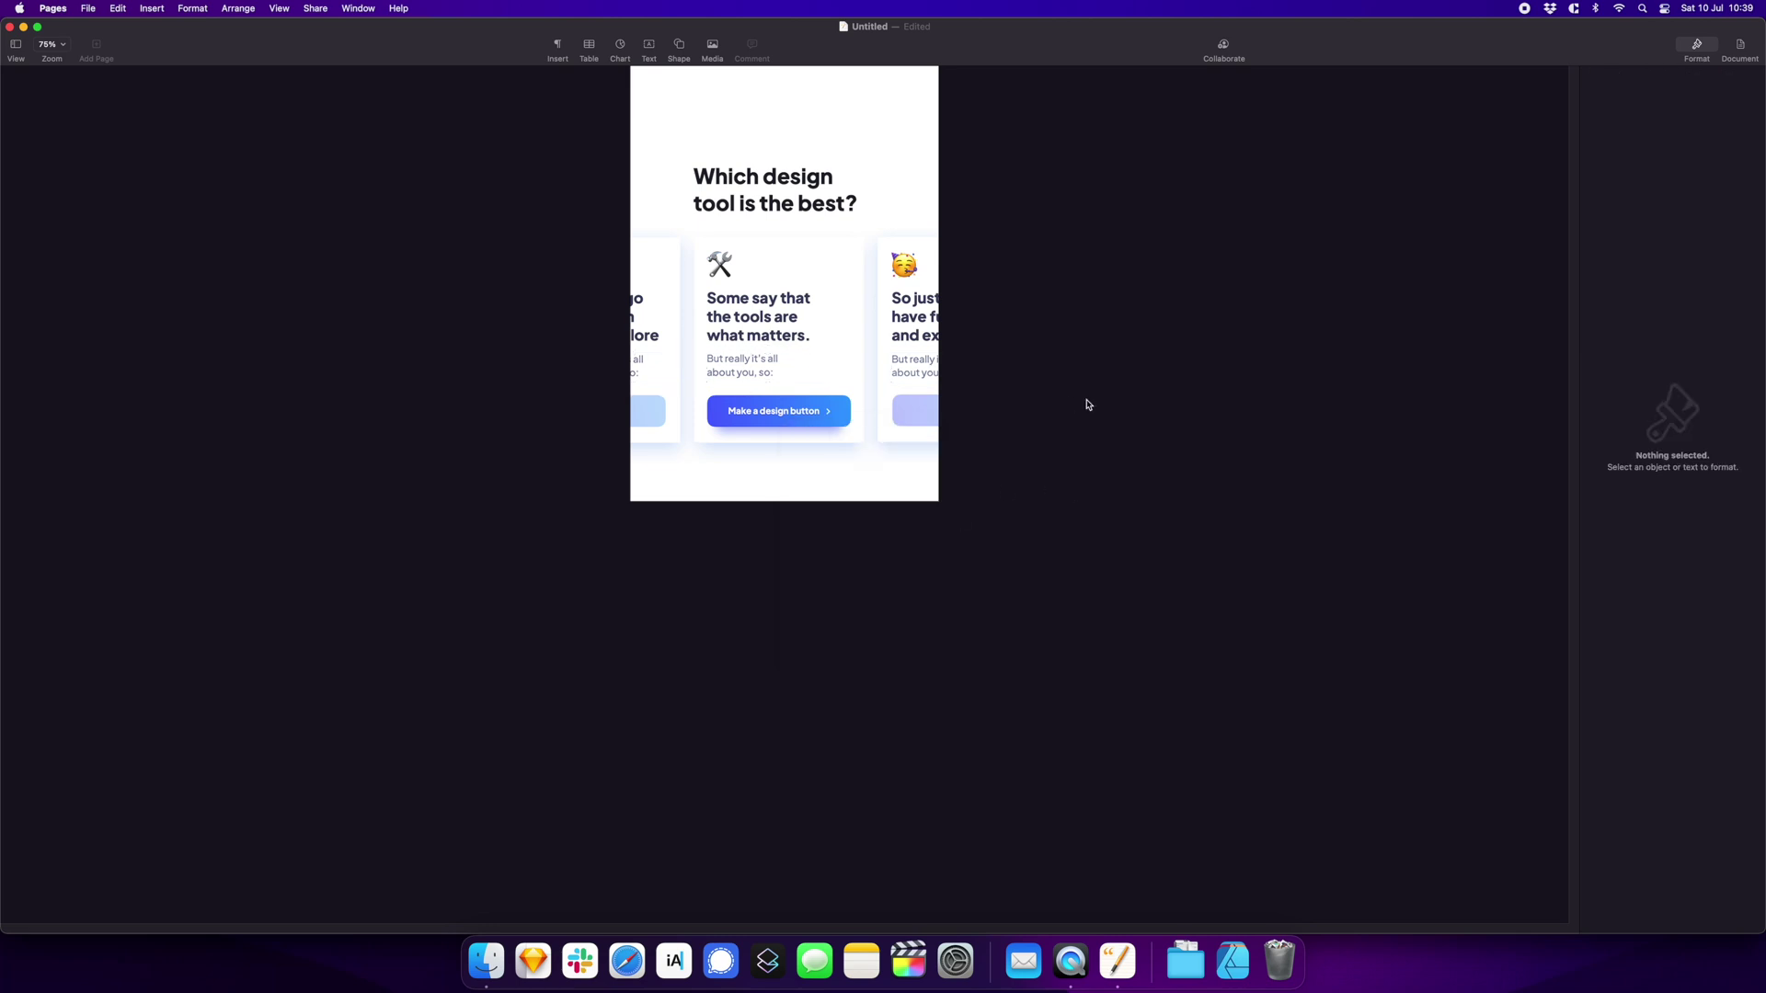
click(792, 411)
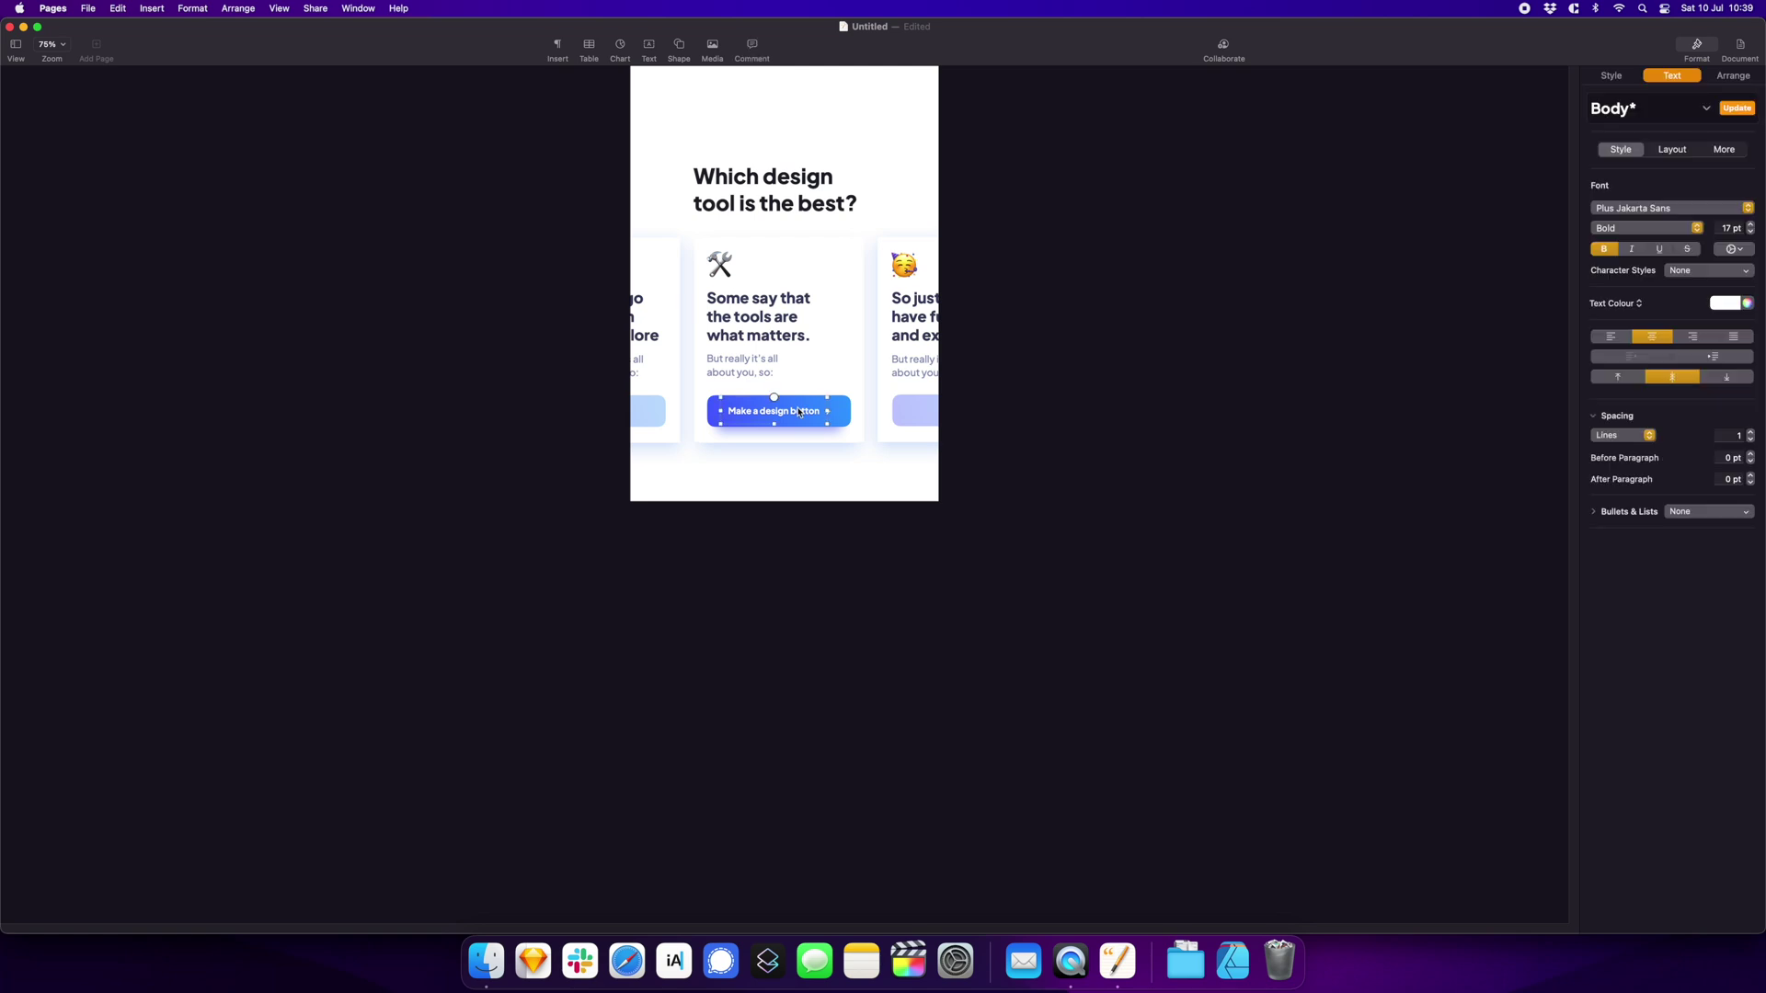
click(865, 553)
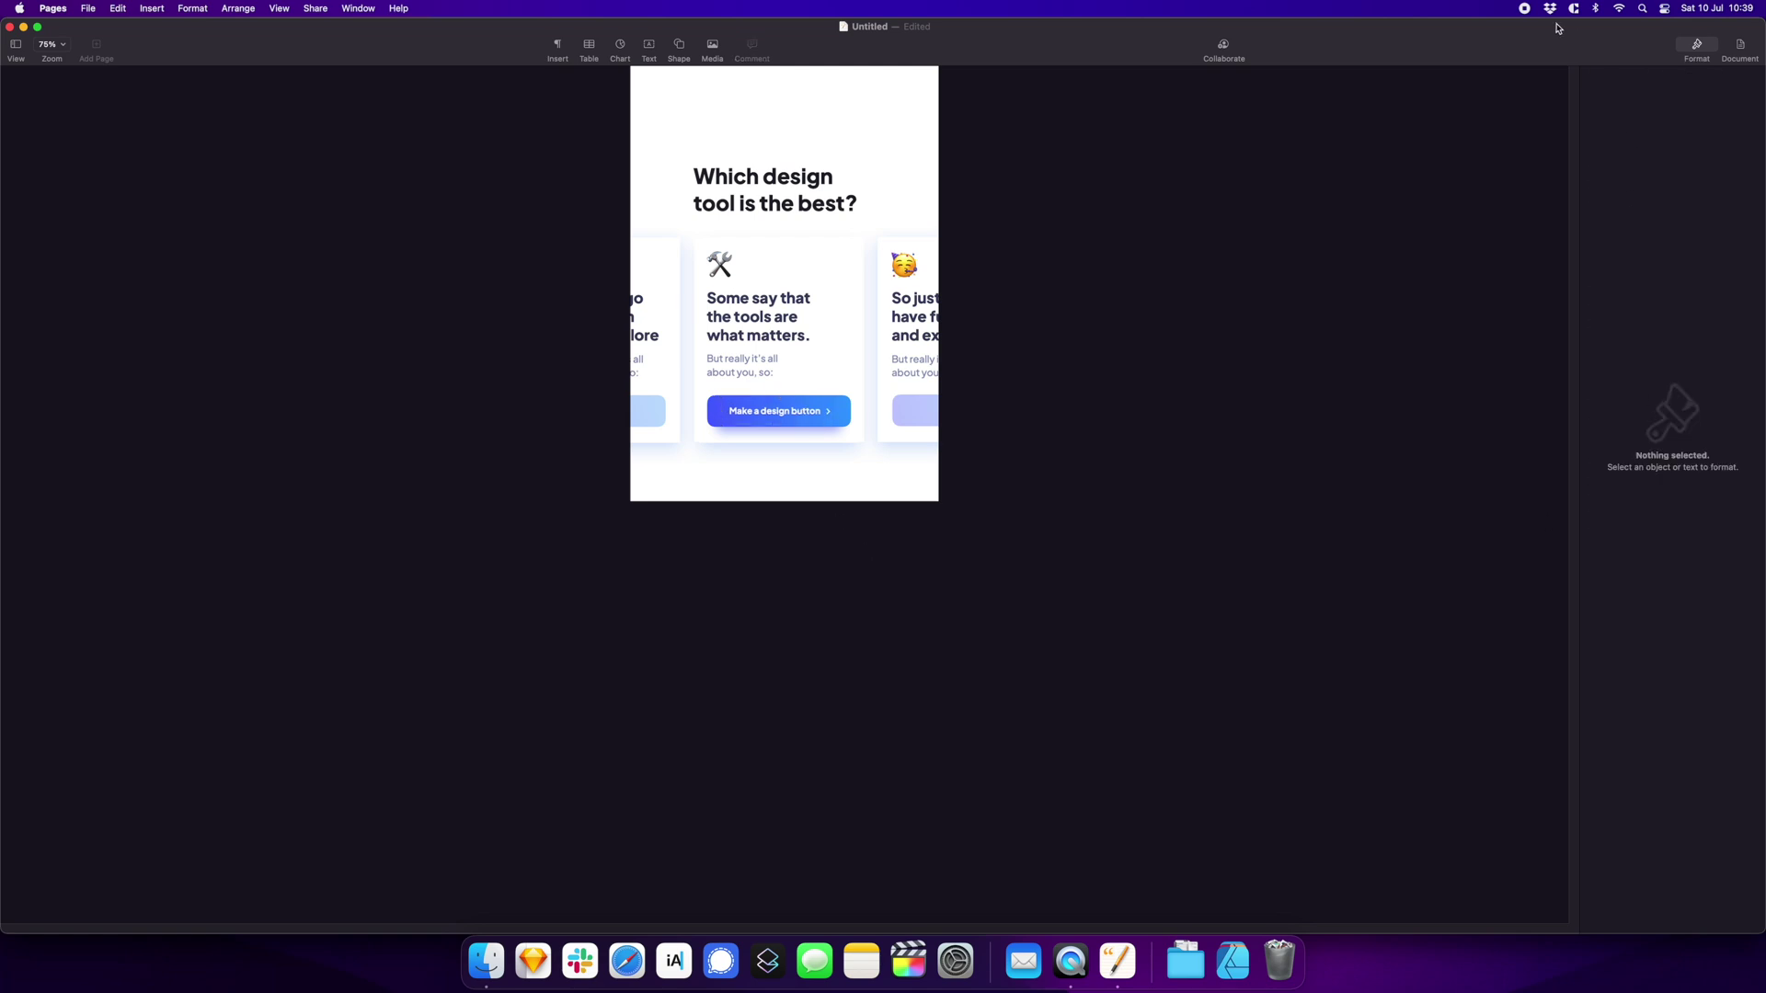